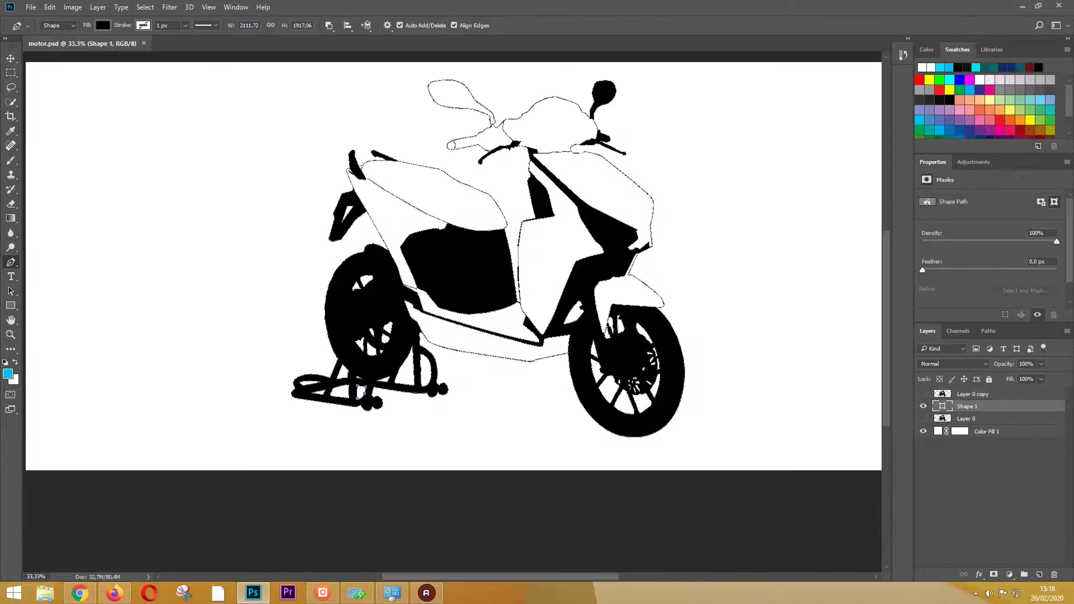
- Toggle layer visibility so the Layer 0 copy photo shows over the Shape 1 tracing
click(923, 394)
click(923, 406)
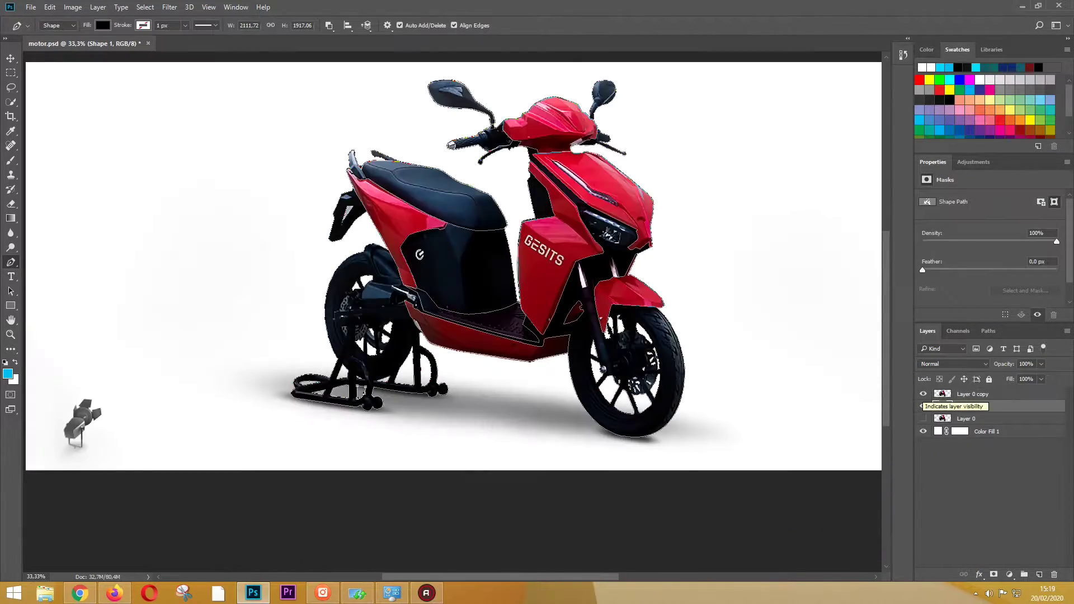
- Select the Shape 1 layer and set its path operation to Subtract Front Shape
click(923, 406)
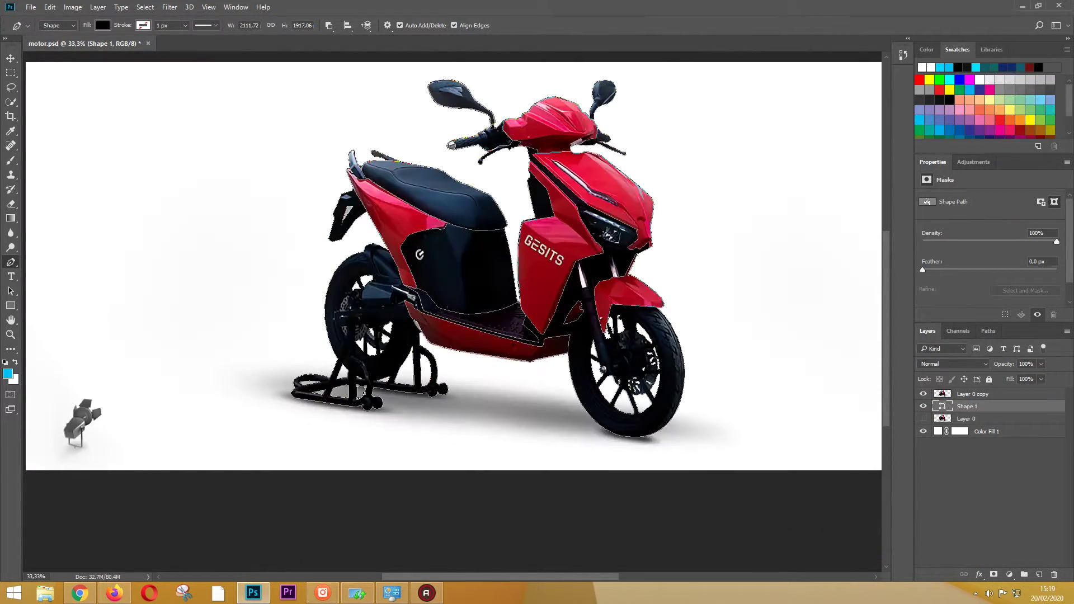
scroll(607, 95, up, 3)
scroll(608, 95, up, 2)
click(974, 394)
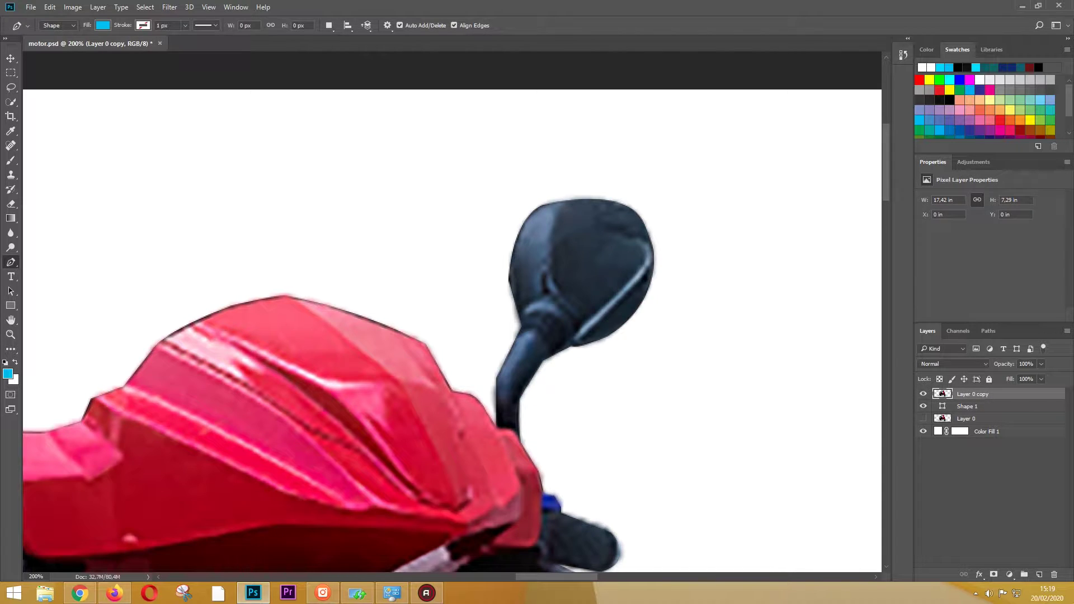
click(967, 406)
click(329, 25)
click(372, 61)
- Cut the right mirror and its stem out of Shape 1 with the Pen tool
scroll(458, 313, up, 1)
click(541, 262)
click(587, 152)
click(717, 158)
click(741, 167)
click(753, 228)
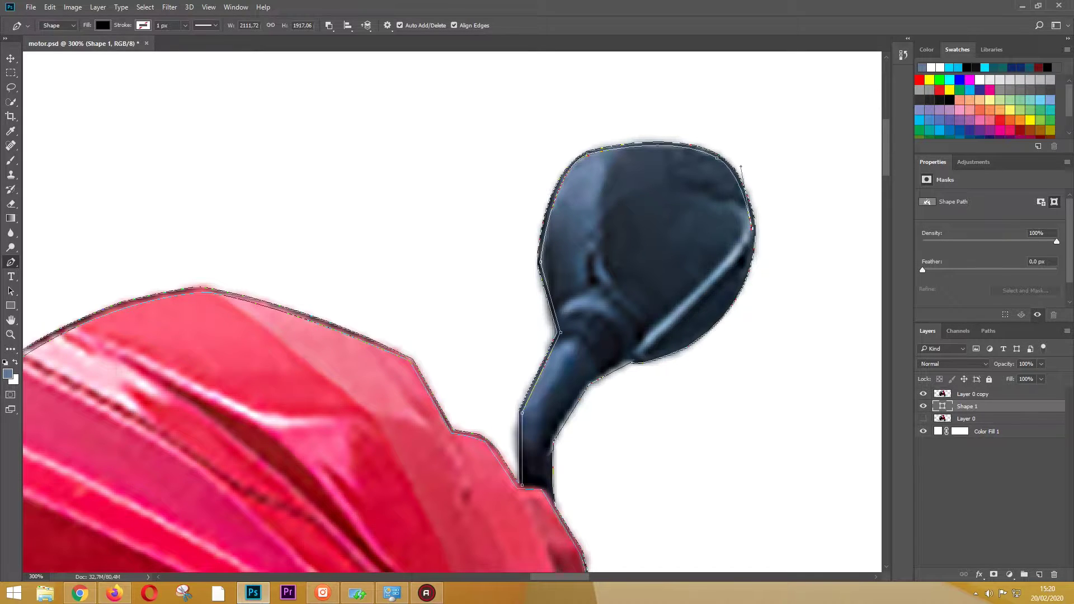
click(687, 342)
drag(630, 357, 659, 363)
click(587, 382)
click(550, 442)
scroll(551, 442, down, 3)
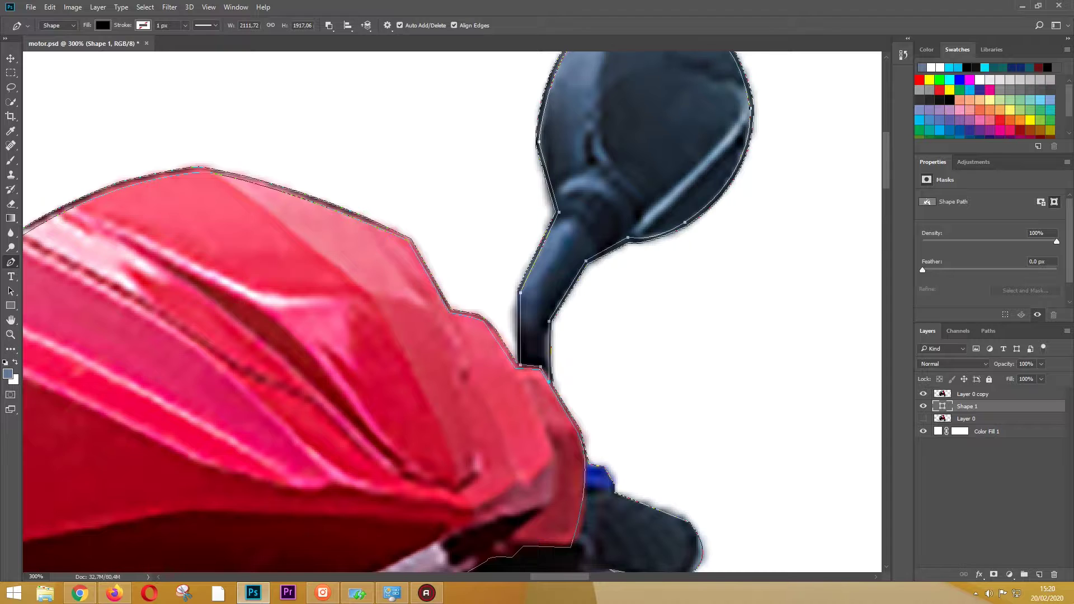
scroll(457, 311, down, 5)
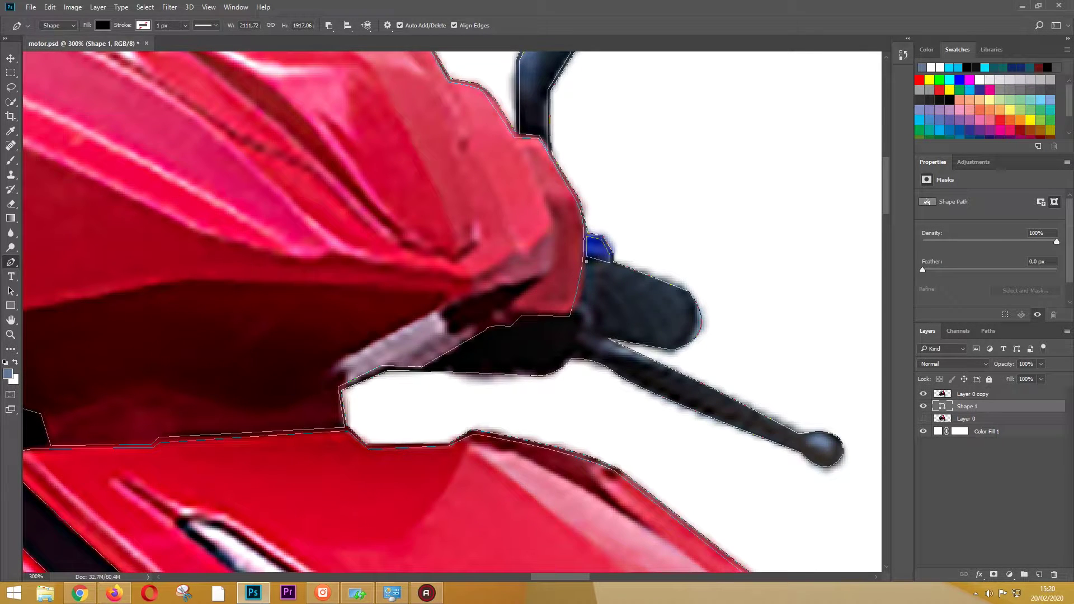
- Cut the brake lever, its ball end and the handlebar grip out of Shape 1
click(538, 373)
drag(569, 356, 582, 336)
scroll(598, 354, right, 4)
click(603, 449)
click(643, 452)
drag(620, 434, 647, 431)
click(405, 338)
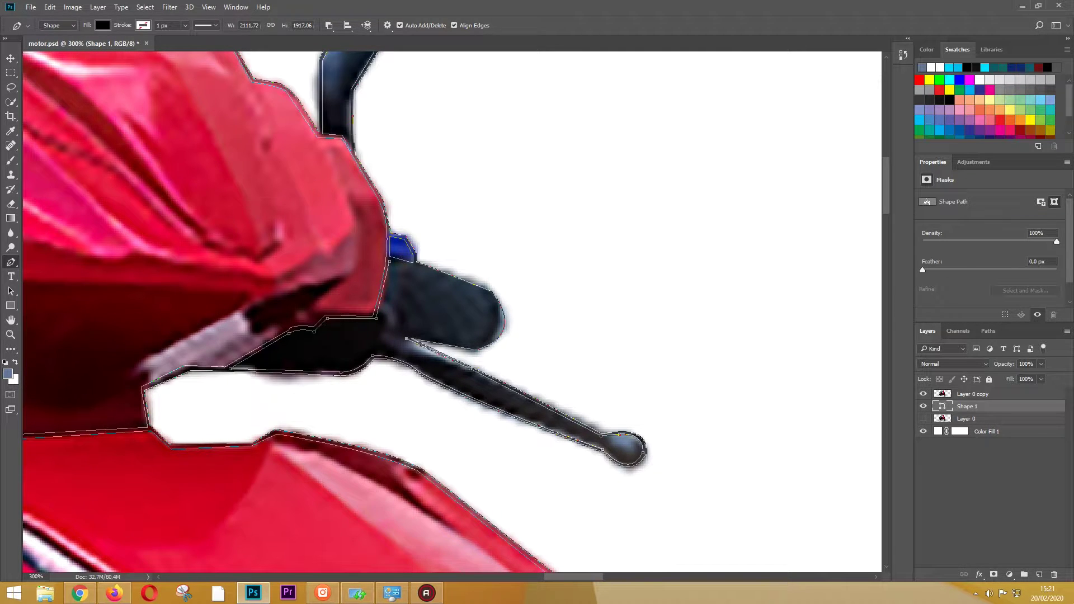
drag(477, 348, 486, 355)
click(490, 293)
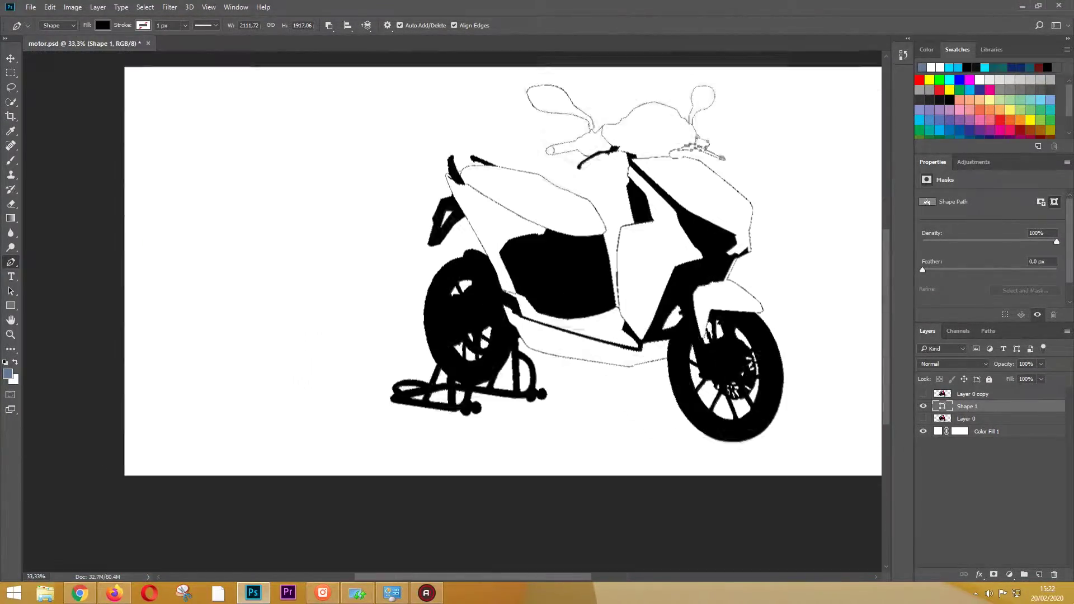
- Trace the rear motor housing's bottom, corner, top edge and back into Shape 1
scroll(452, 312, down, 4)
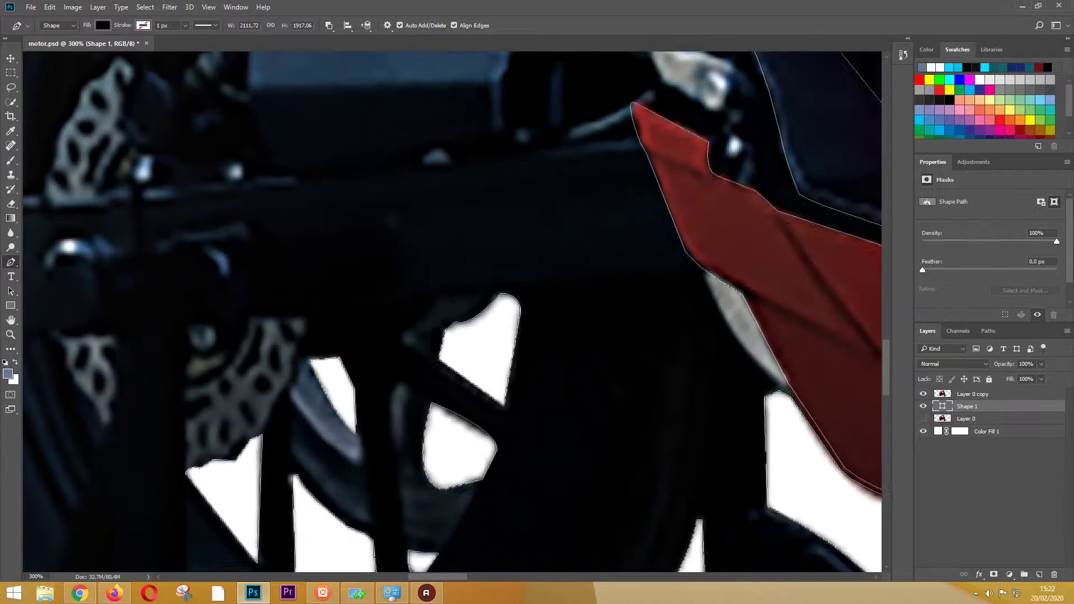
drag(538, 442, 569, 427)
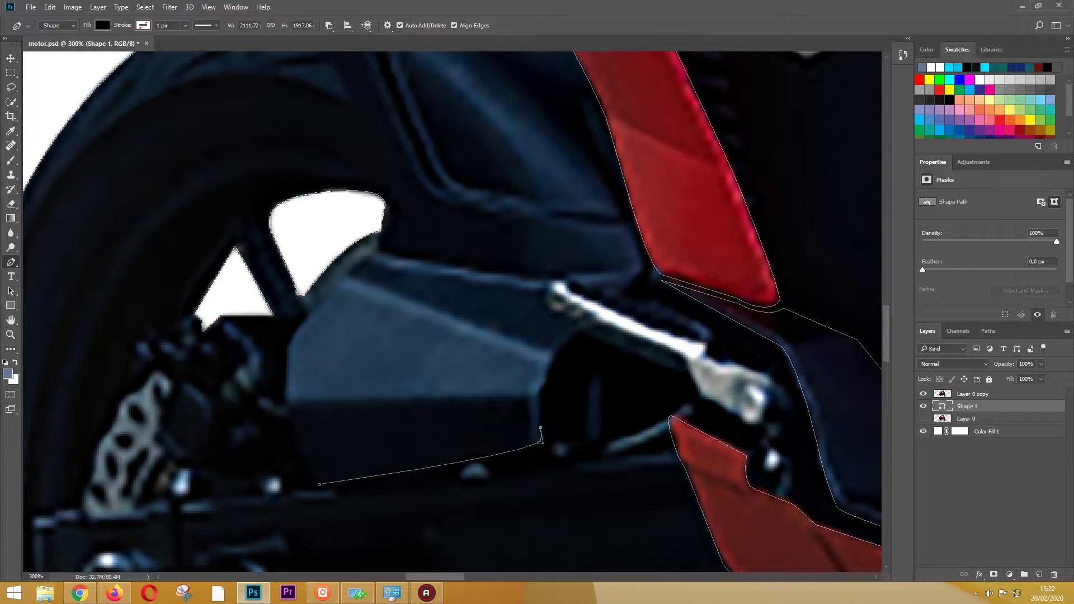
drag(544, 298, 547, 278)
click(378, 255)
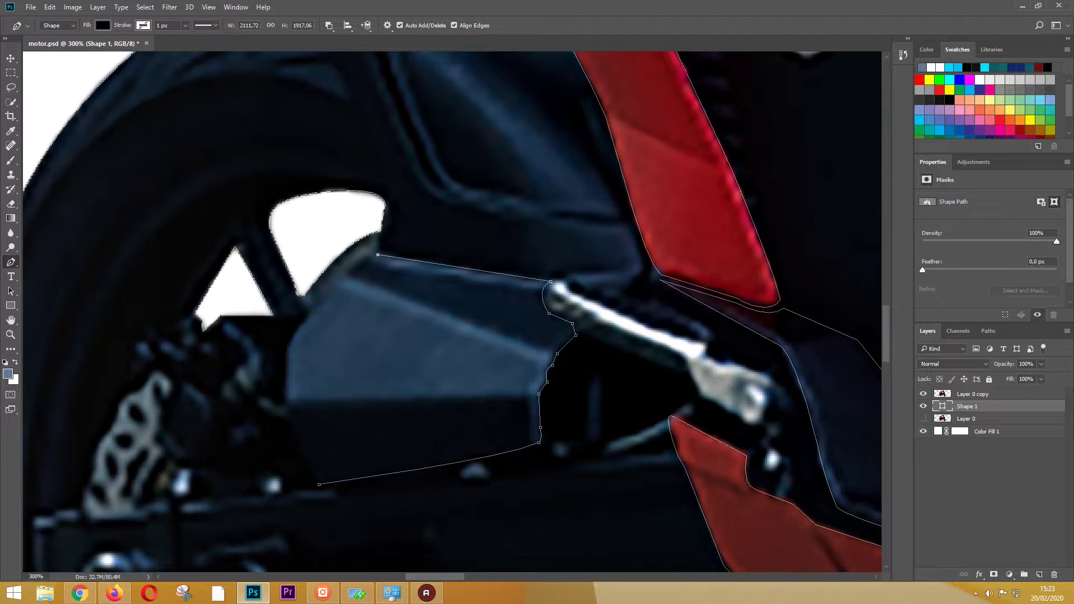
click(329, 300)
drag(289, 345, 285, 364)
- Pan past the shock absorber to the rear fender and trace its left edge
drag(569, 290, 458, 283)
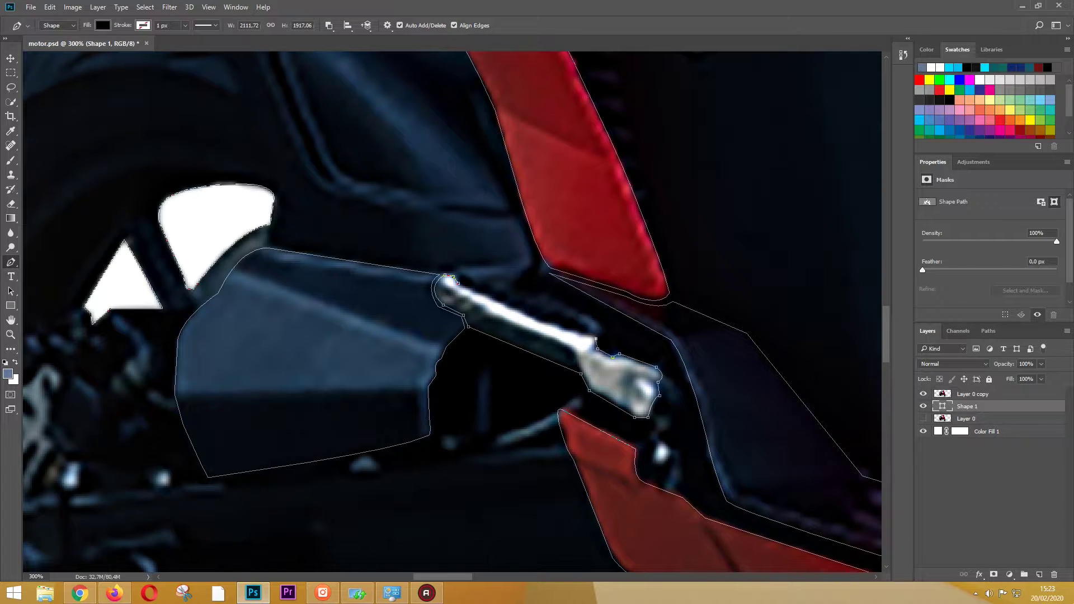
mouse_move(448, 279)
mouse_down()
mouse_move(563, 469)
mouse_move(576, 469)
mouse_move(378, 351)
mouse_move(434, 370)
mouse_up()
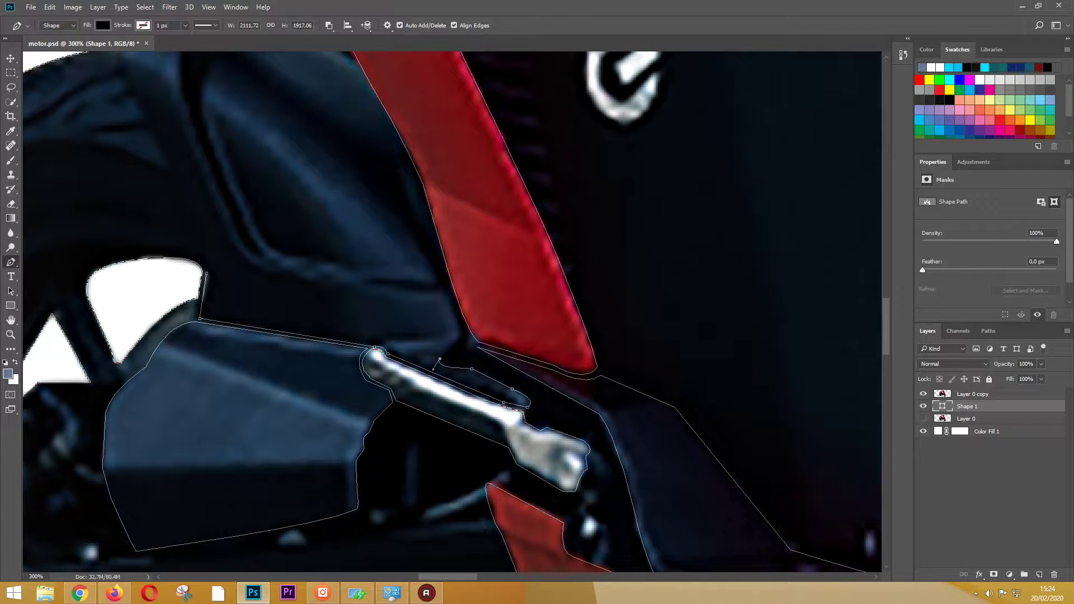
drag(529, 403, 601, 559)
drag(277, 143, 397, 238)
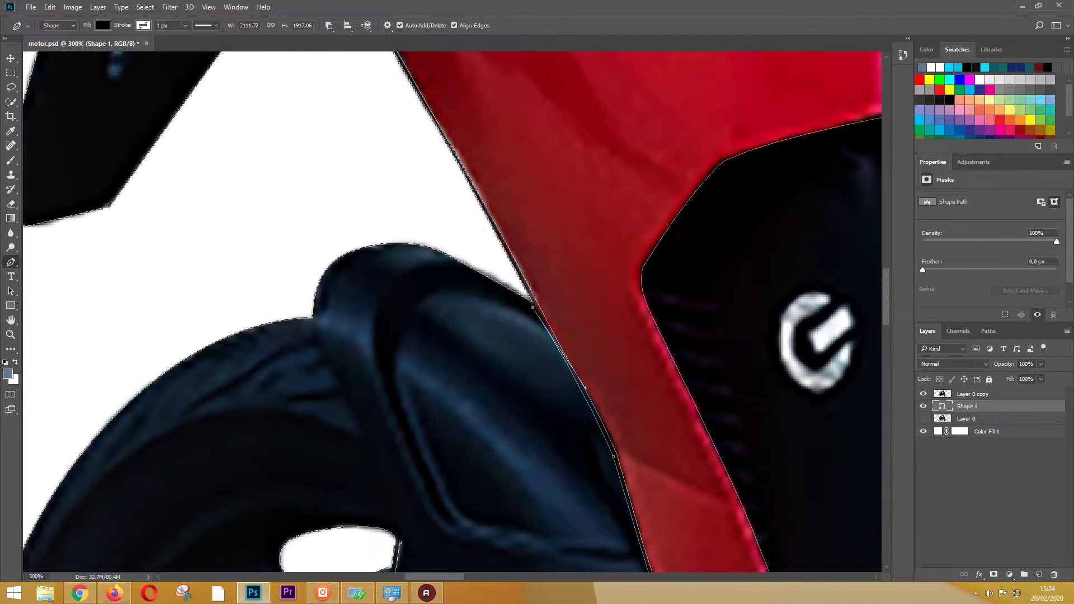
drag(335, 266, 322, 291)
mouse_move(320, 341)
mouse_down()
mouse_move(333, 385)
mouse_move(341, 279)
mouse_up()
- Trace a spoke blade, both brake disc edges and the brake caliper edge
drag(448, 476, 426, 140)
drag(392, 224, 475, 268)
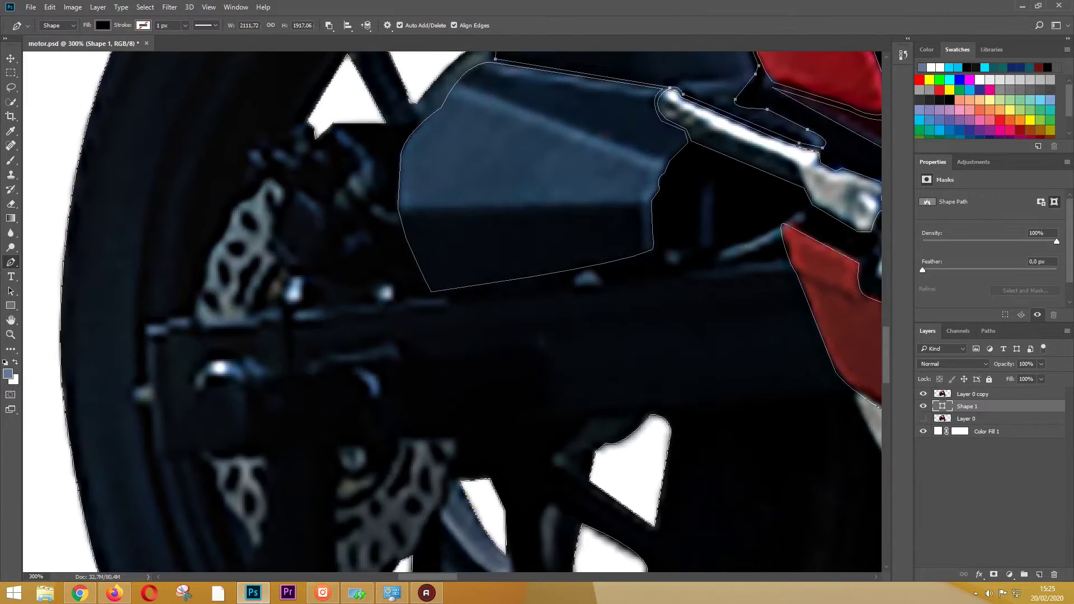
drag(336, 503, 475, 195)
drag(503, 280, 433, 405)
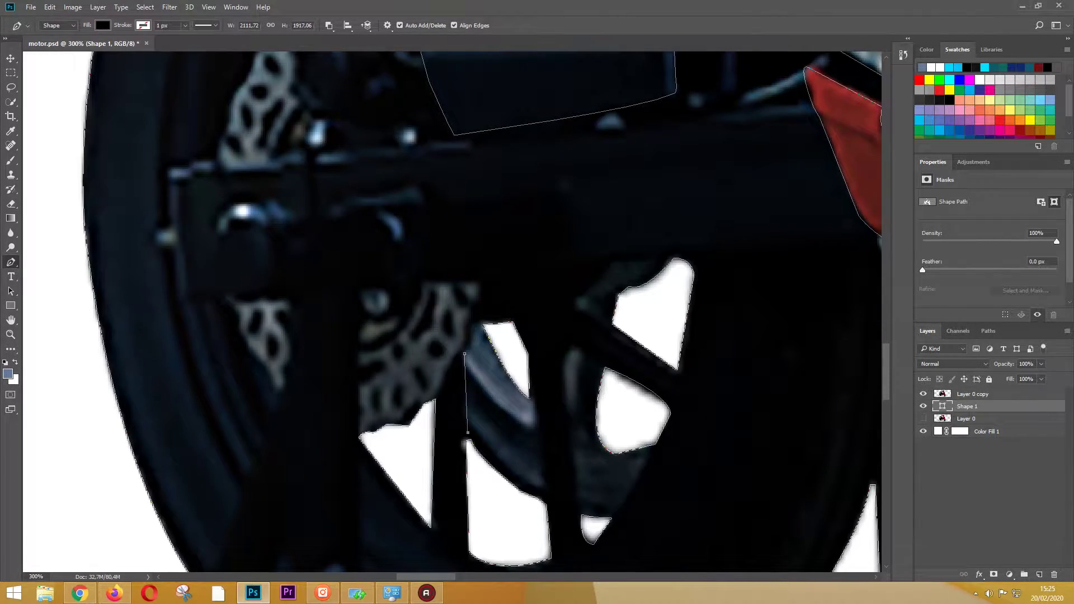
click(544, 488)
click(533, 404)
click(473, 324)
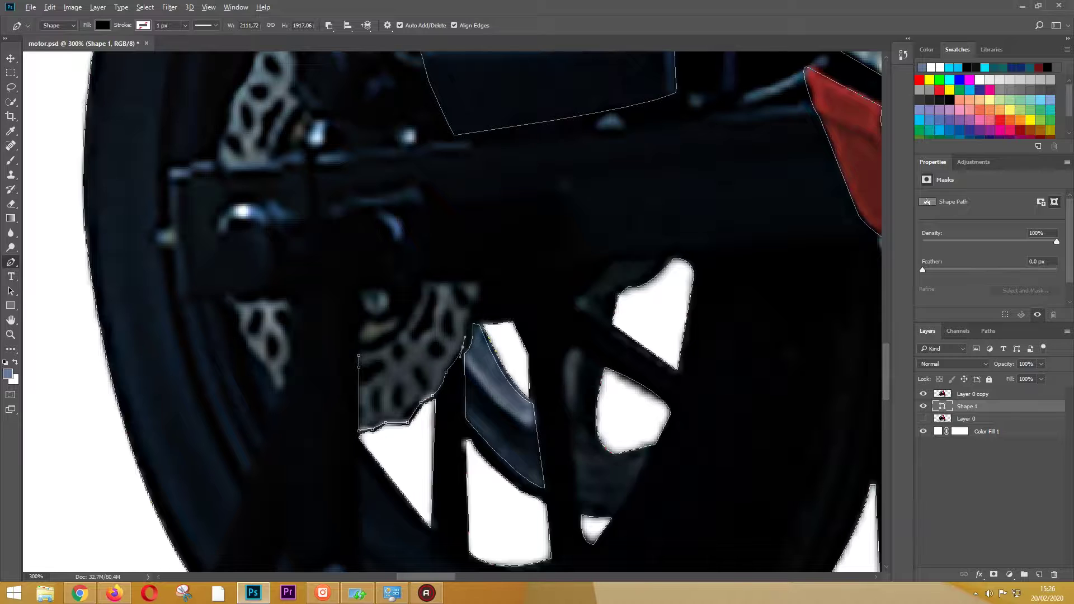
drag(424, 283, 429, 249)
drag(282, 388, 258, 416)
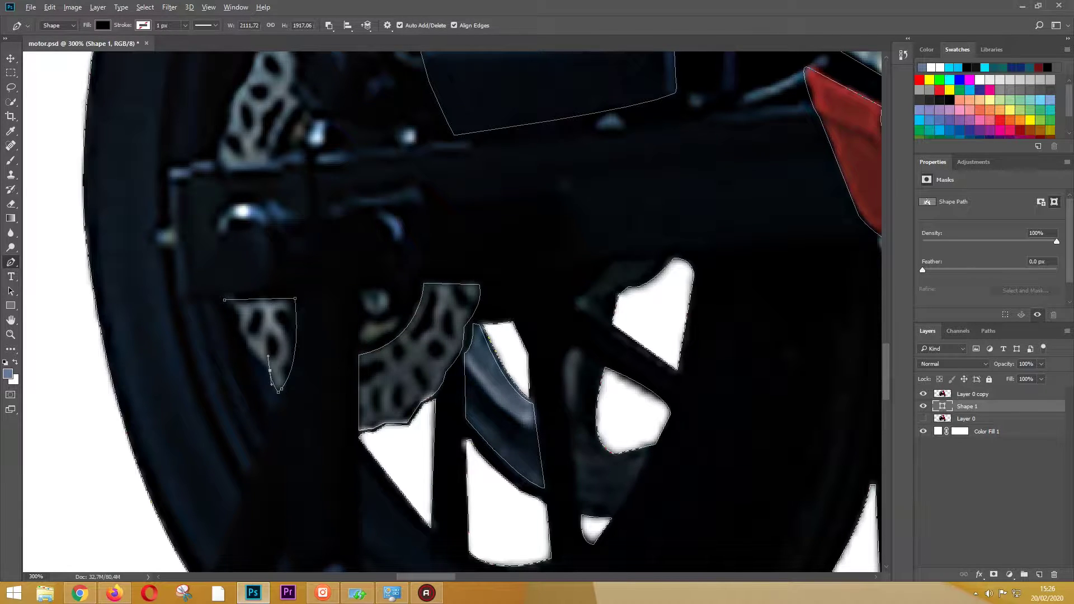
scroll(452, 311, up, 3)
drag(310, 195, 317, 183)
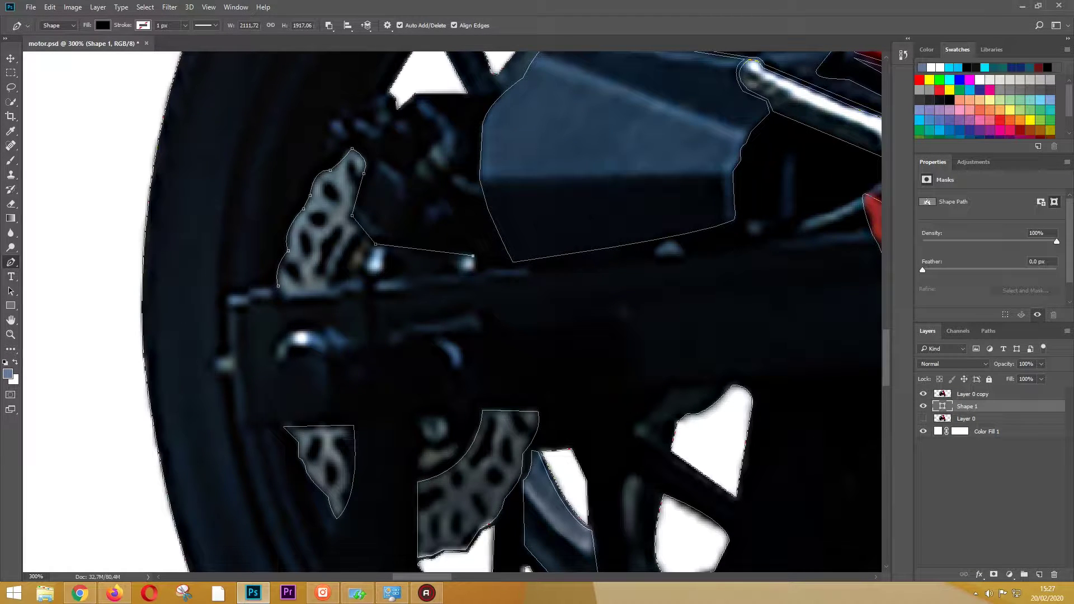
scroll(452, 311, down, 5)
- Outline and close the gap between the rear wheel spokes, then zoom out
click(474, 276)
click(491, 431)
click(530, 436)
click(563, 379)
click(511, 379)
click(505, 321)
click(511, 294)
click(474, 275)
scroll(474, 276, up, 2)
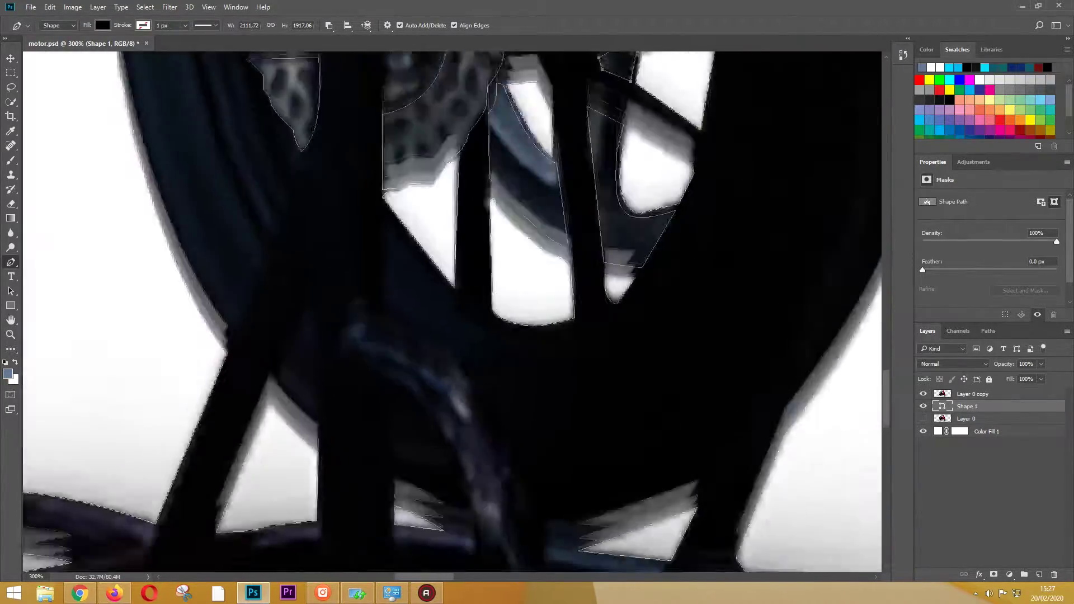
scroll(453, 311, up, 5)
scroll(453, 311, down, 5)
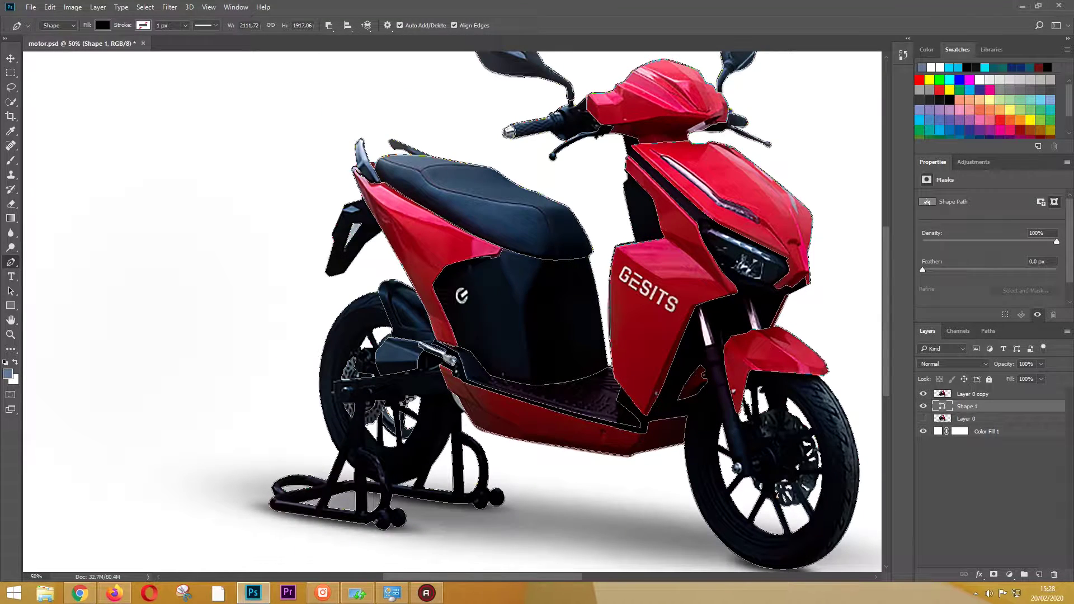
scroll(534, 112, up, 4)
- Zoom to the left mirror, trace Shape 2 along its top, and move it below Shape 1
key(alt+bracketright)
key(i)
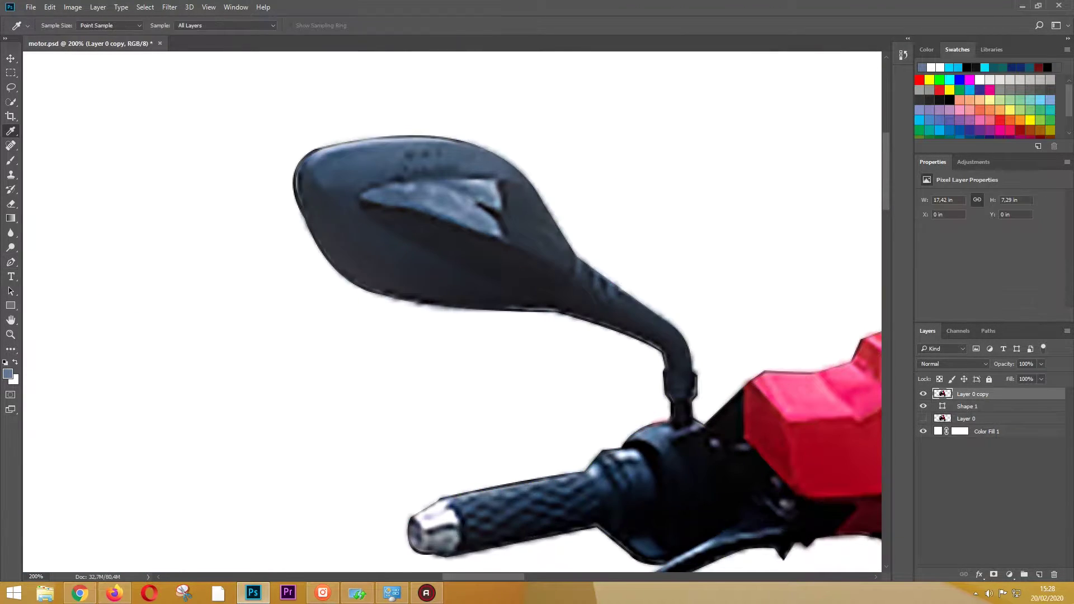
key(p)
click(482, 151)
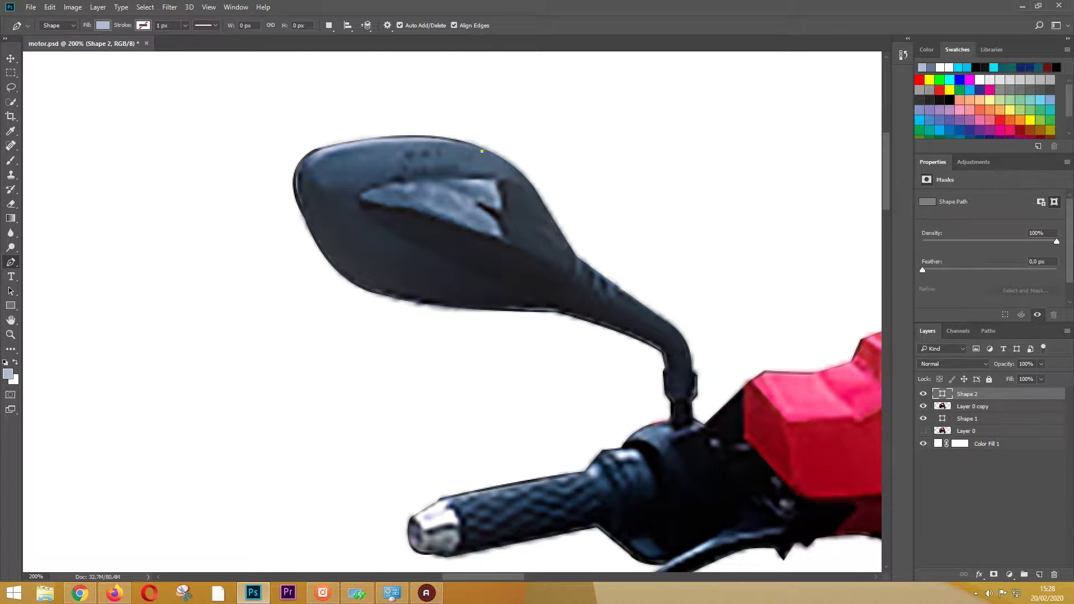
drag(316, 160, 260, 180)
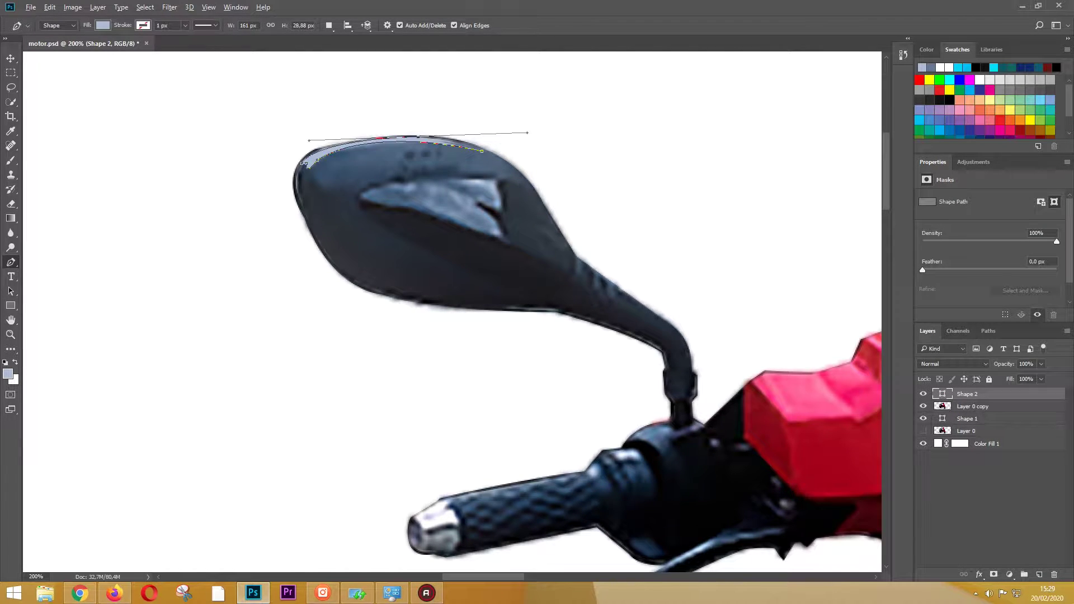
key(ctrl+bracketleft)
key(ctrl+bracketleft)
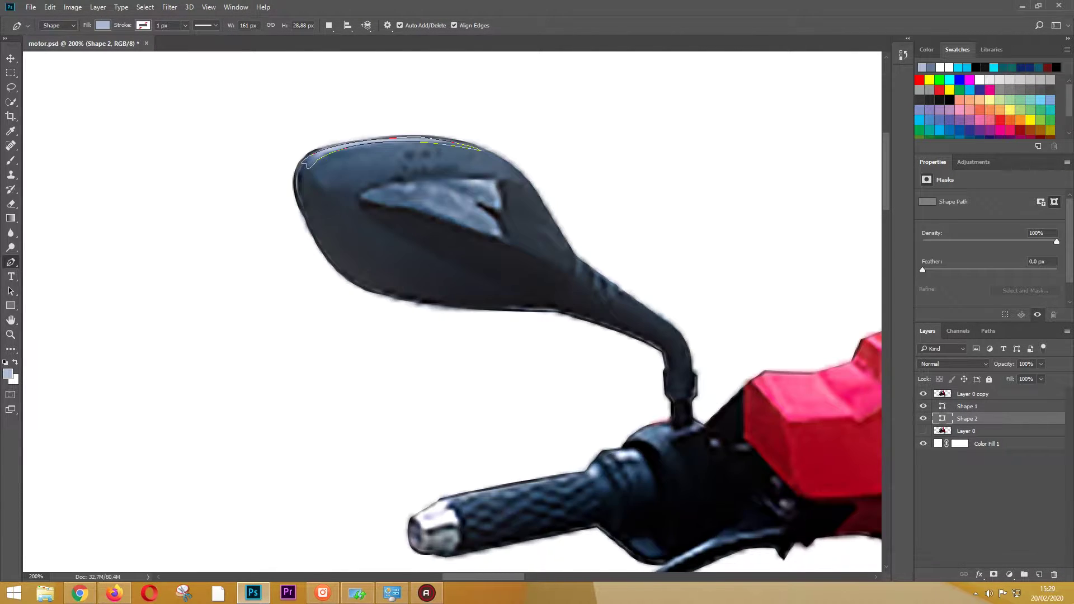
- Outline the mirror's highlight as a new shape and check it against the photo
click(497, 179)
click(502, 210)
click(361, 196)
click(409, 206)
click(504, 242)
drag(478, 204, 526, 243)
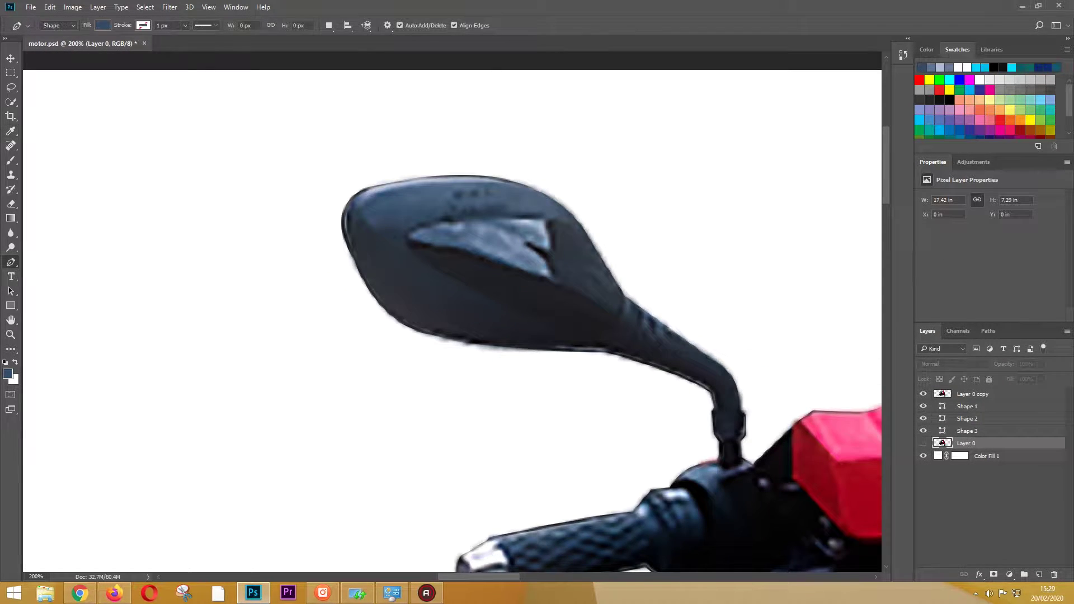
click(923, 394)
click(923, 394)
- Trace and close a filled shape for the mirror's top highlight
click(352, 203)
drag(375, 228, 389, 232)
click(482, 214)
click(581, 227)
click(923, 394)
click(543, 196)
drag(482, 176, 510, 176)
click(353, 203)
click(923, 394)
- Trace a closed shape for the mirror body along its lower edge and left side
click(406, 242)
drag(494, 300, 551, 319)
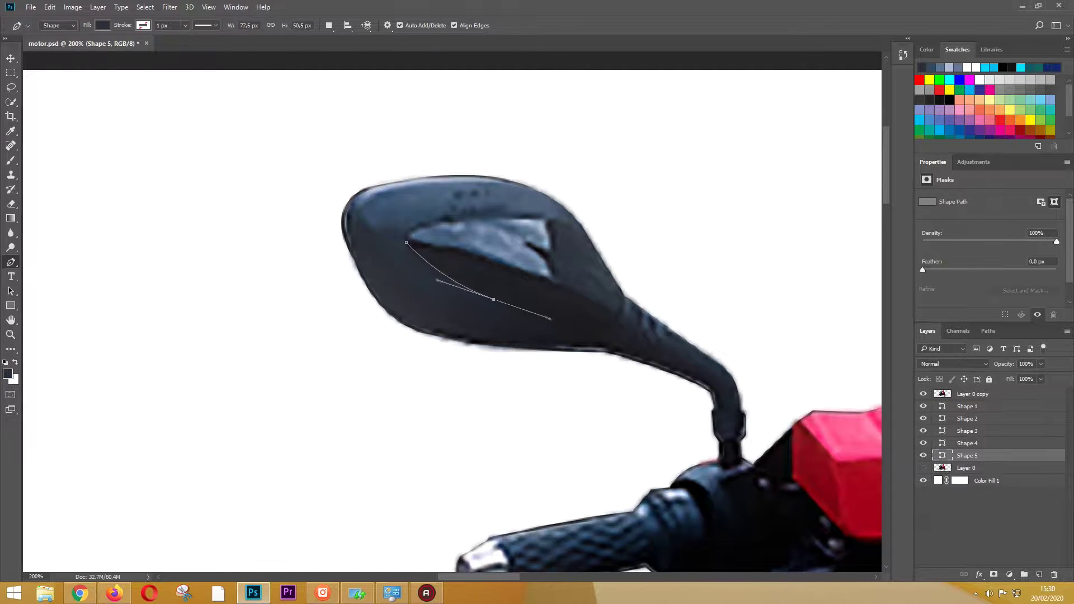
click(585, 339)
click(923, 394)
click(459, 339)
click(367, 287)
drag(342, 221, 342, 199)
click(352, 203)
click(923, 394)
click(376, 232)
click(923, 394)
click(406, 241)
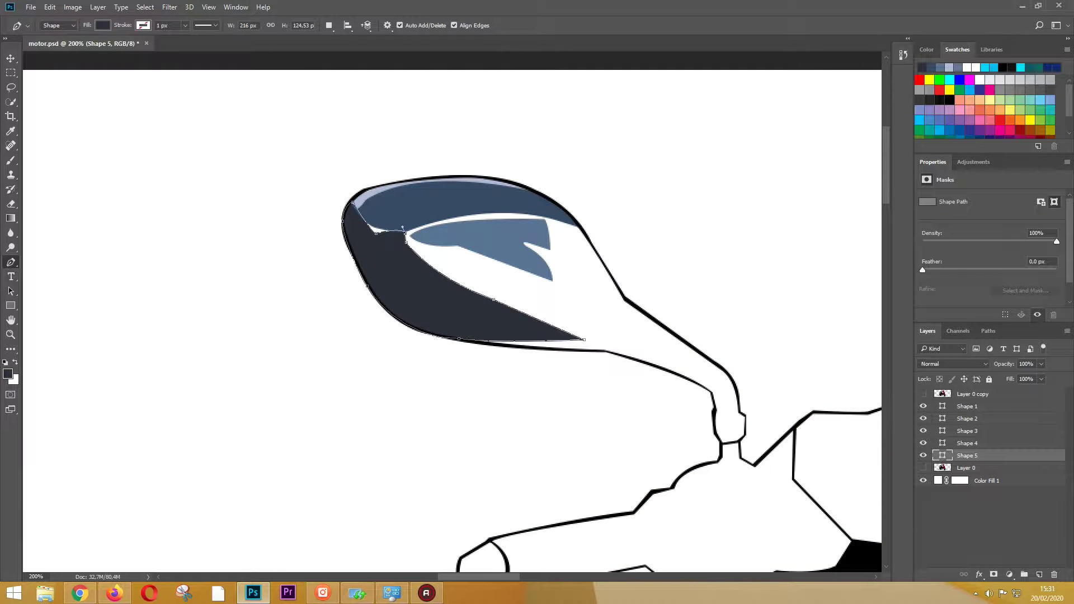
click(924, 394)
- Start a small shape at the highlight tip and compare it against the photo
drag(551, 266, 397, 252)
click(397, 244)
click(406, 266)
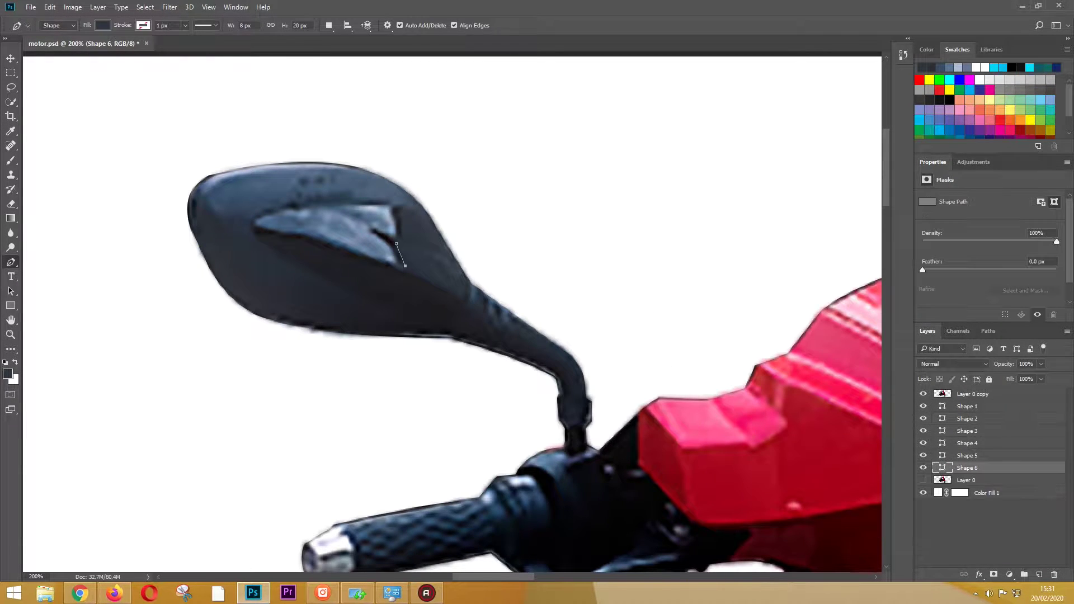
click(923, 394)
mouse_move(504, 280)
mouse_down()
mouse_move(464, 218)
mouse_move(436, 227)
mouse_up()
click(966, 480)
key(i)
key(p)
- Trace and finish Shape 8 on the mirror arm, then select Shape 1
click(432, 224)
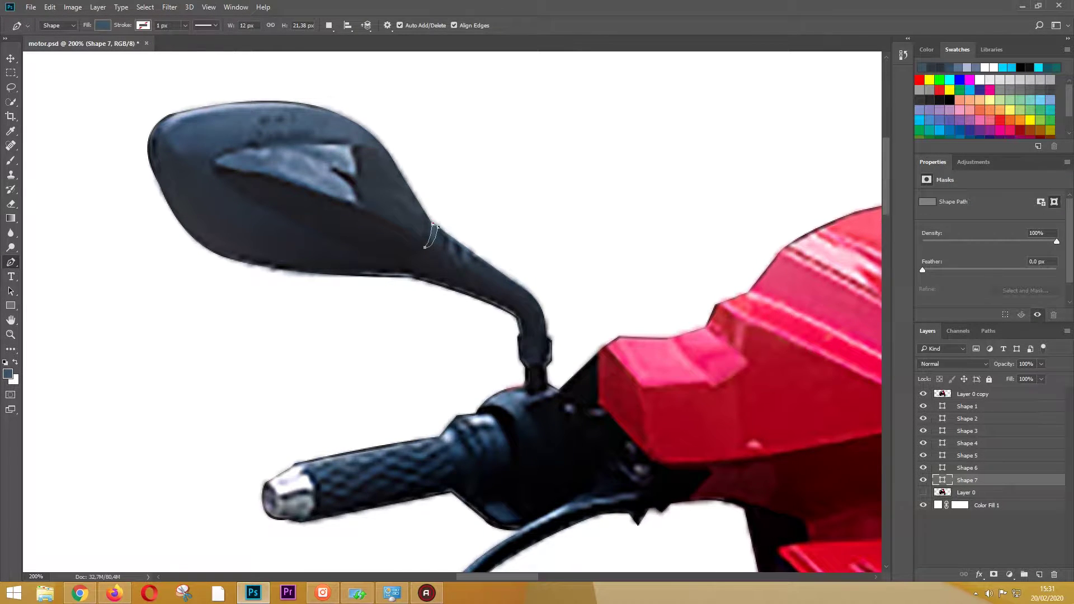
key(Return)
click(449, 239)
click(446, 262)
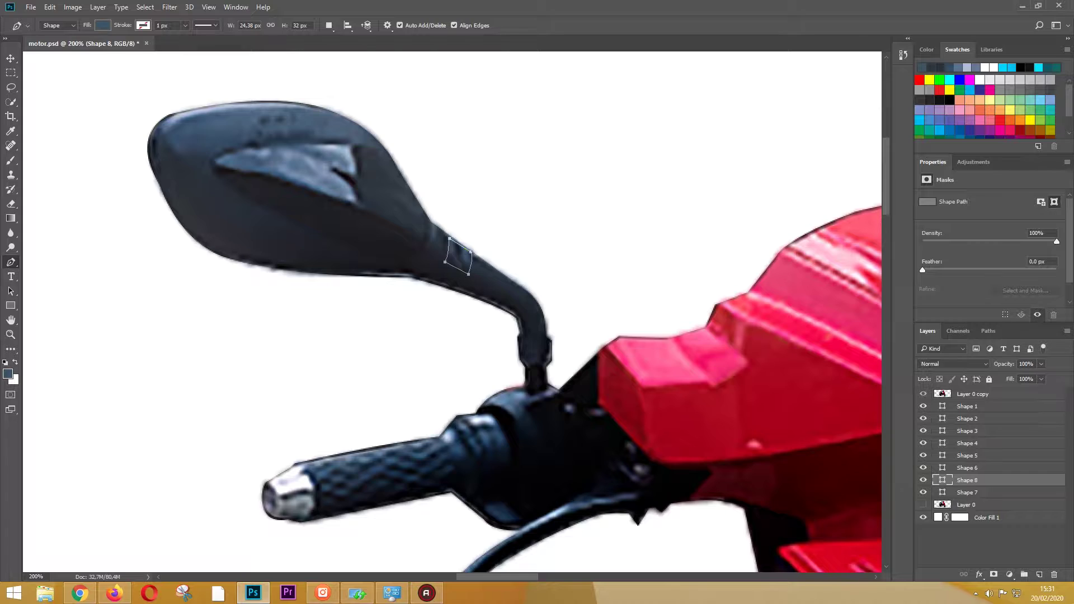
key(Return)
key(alt+bracketright)
key(alt+bracketright)
key(alt+bracketright)
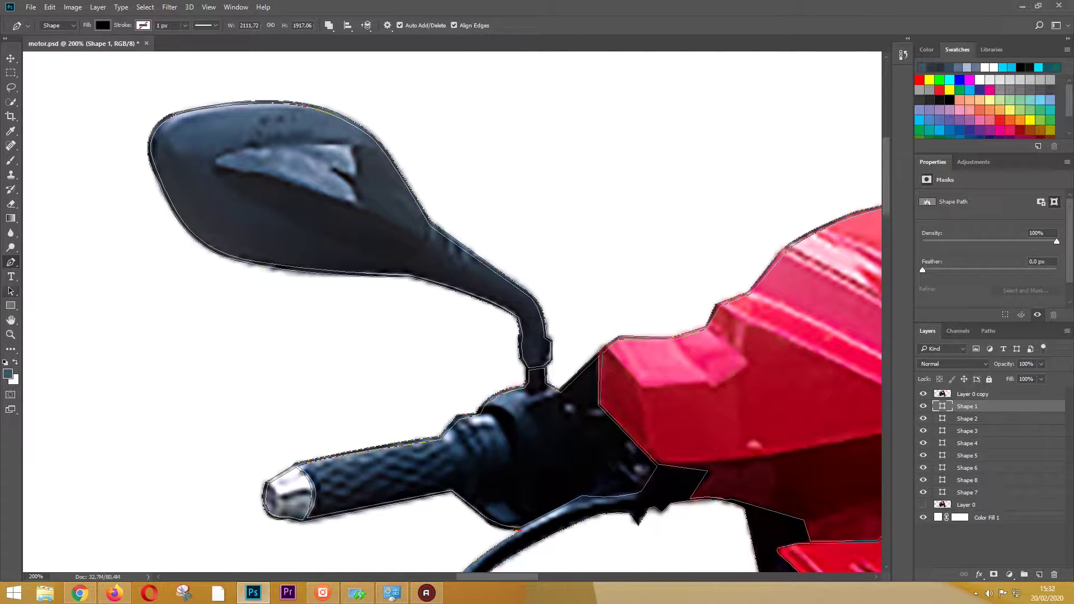
- Select mirror shapes 2–8 and group them into Group 1
key(a)
click(923, 394)
click(967, 468)
key(shift+alt+bracketleft)
key(shift+alt+bracketleft)
key(shift+alt+bracketleft)
key(shift+alt+bracketright)
key(shift+alt+bracketright)
key(shift+alt+bracketright)
key(ctrl+g)
- Zoom to the handlebar grip and trace the chrome end cap as Shapes 9 and 10
key(alt+period)
key(ctrl+minus)
key(ctrl+minus)
key(ctrl+minus)
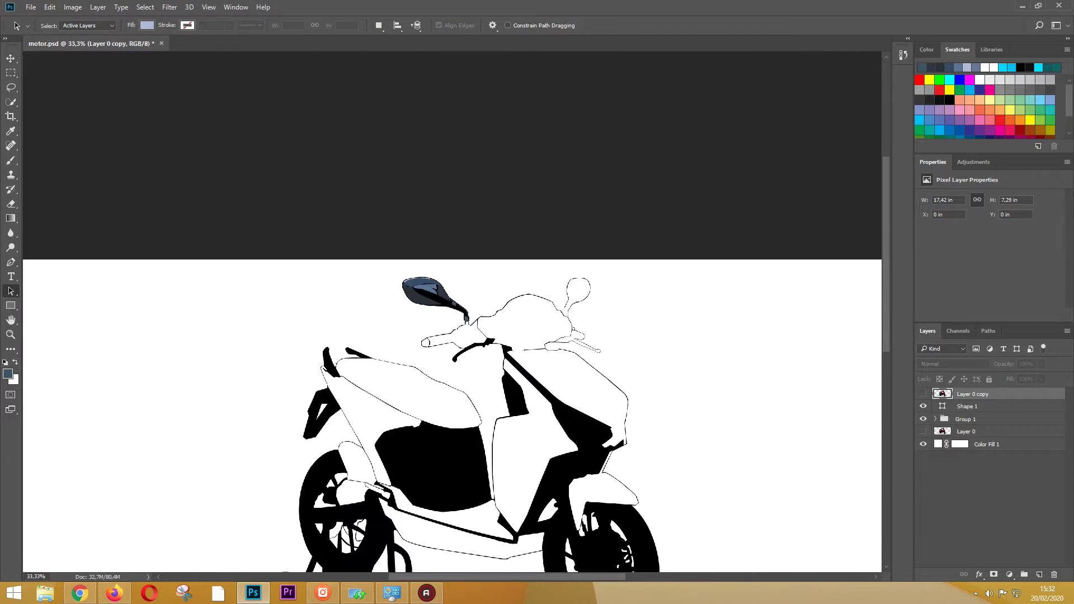
scroll(437, 346, up, 5)
key(ctrl+comma)
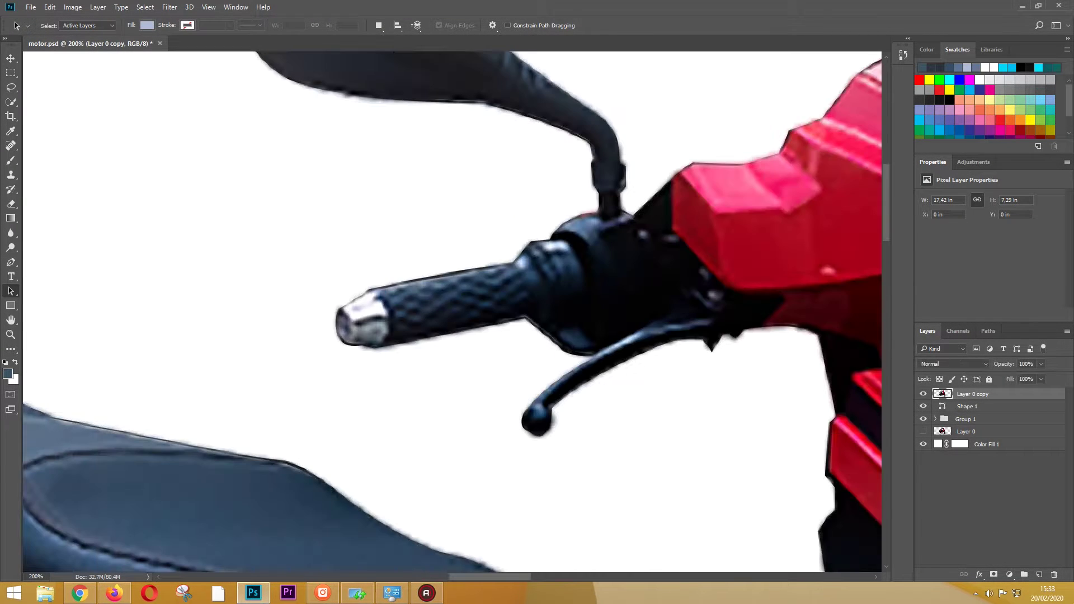
key(alt+bracketleft)
key(alt+bracketleft)
key(p)
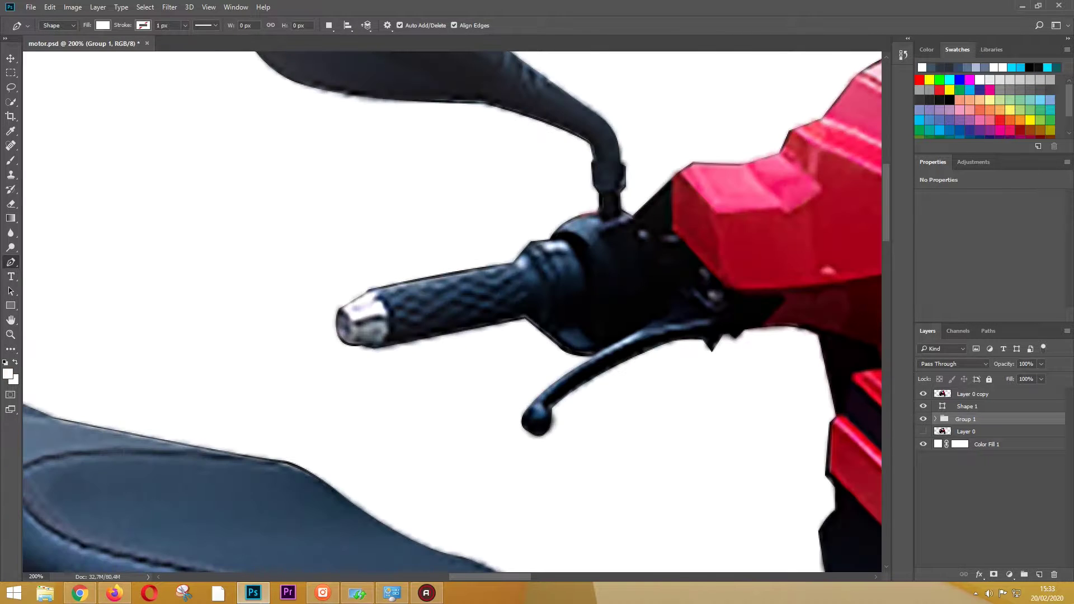
drag(341, 309, 351, 321)
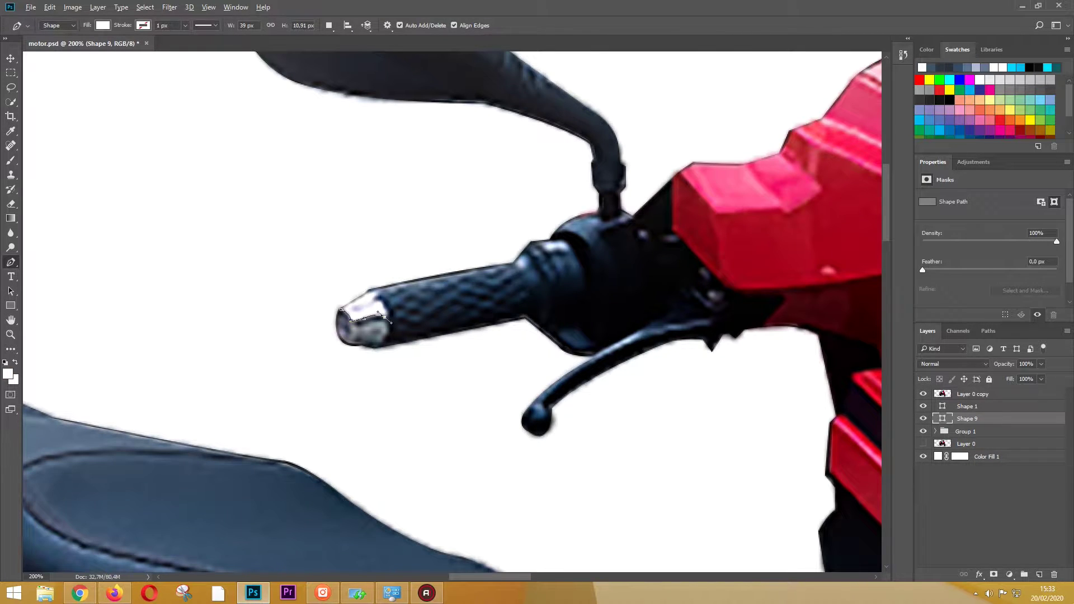
key(ctrl+comma)
key(ctrl+comma)
click(353, 322)
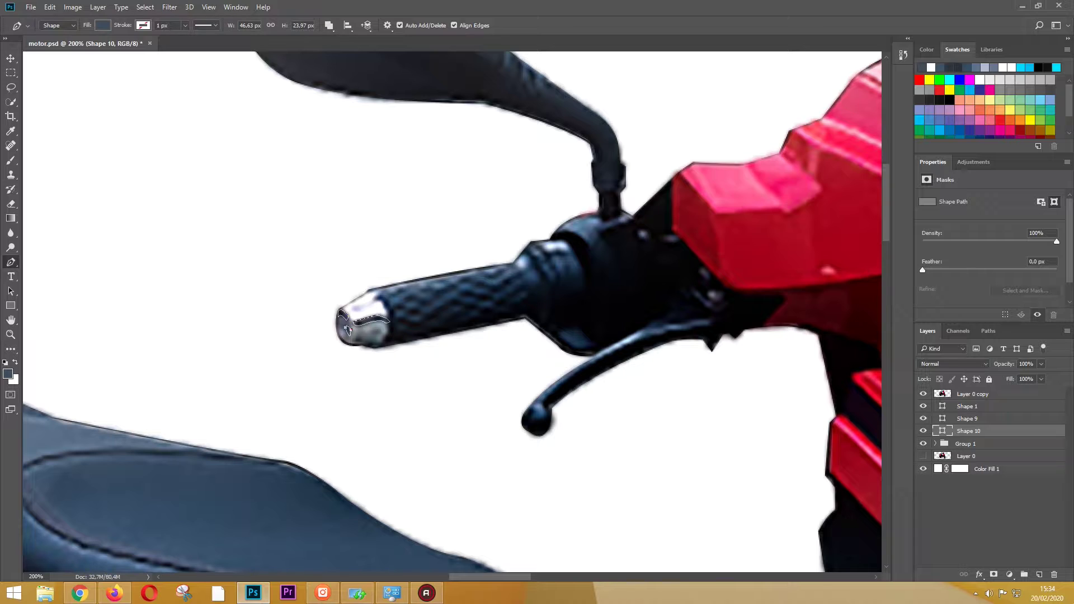
key(ctrl+comma)
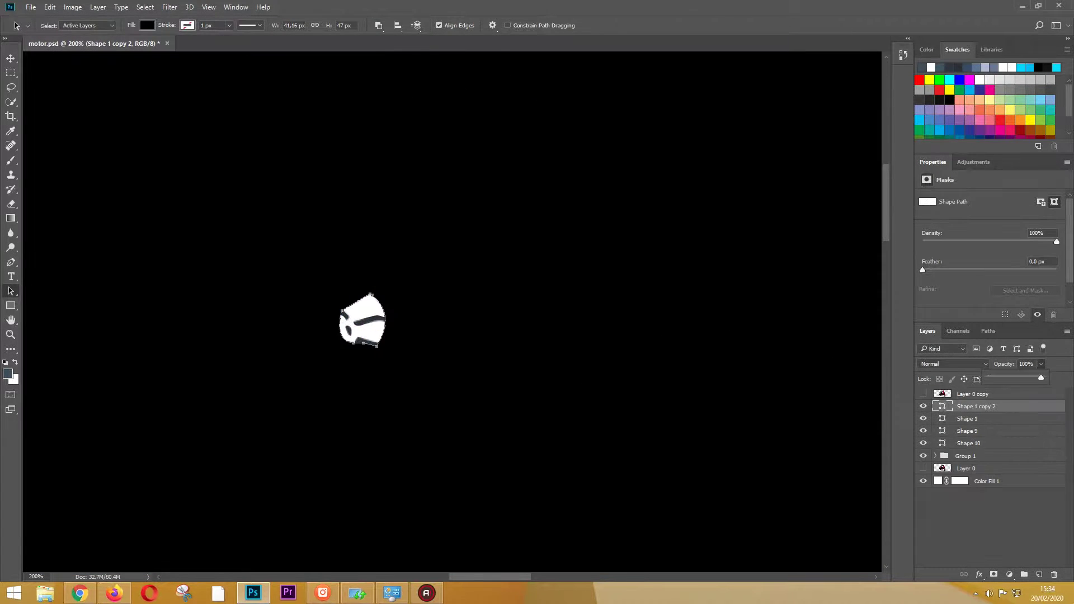
- Set the outline copy to 0% opacity, fill the end cap grey, and move it beneath Shape 10
drag(1040, 377, 987, 377)
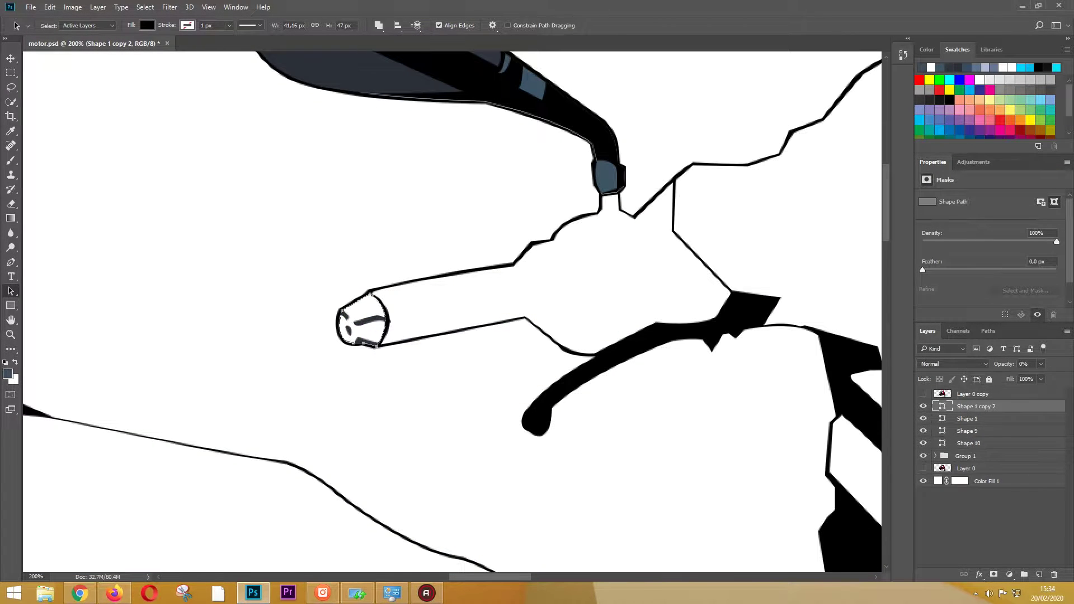
key(ctrl+comma)
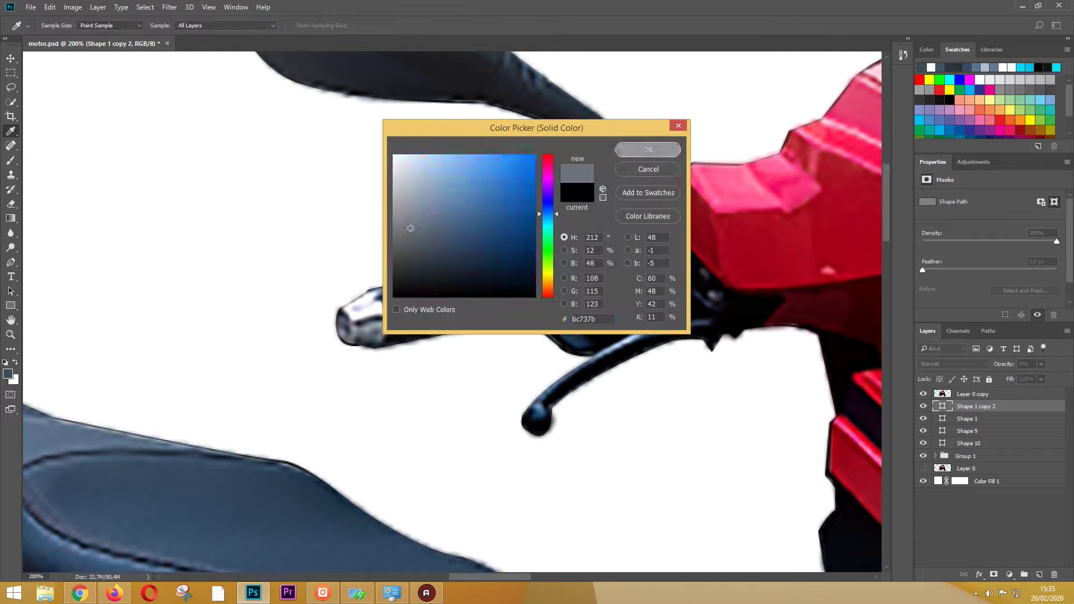
key(ctrl+z)
key(ctrl+bracketleft)
key(ctrl+bracketleft)
key(ctrl+bracketleft)
key(alt+bracketleft)
key(alt+bracketleft)
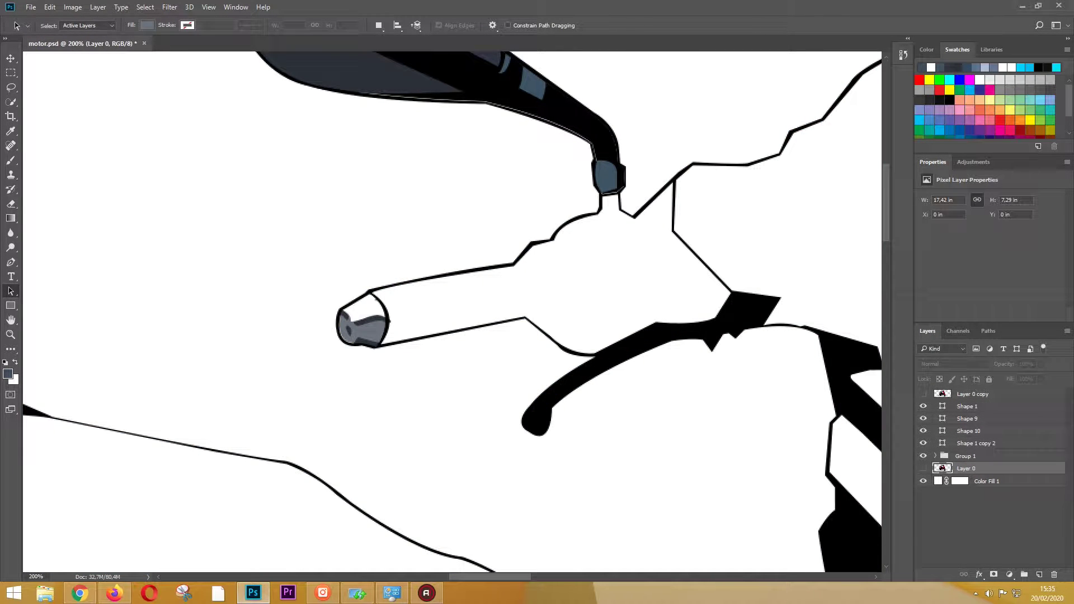
- Group the three end-cap shapes as Group 2 and begin the grip outline with the Pen
key(ctrl+z)
key(ctrl+z)
key(ctrl+z)
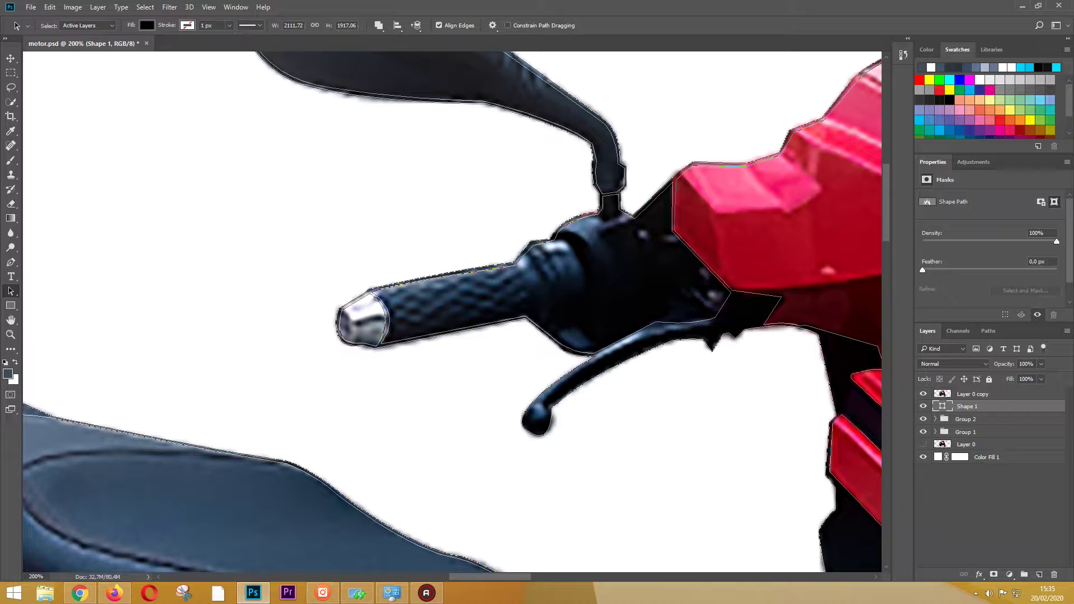
key(p)
click(375, 289)
click(391, 301)
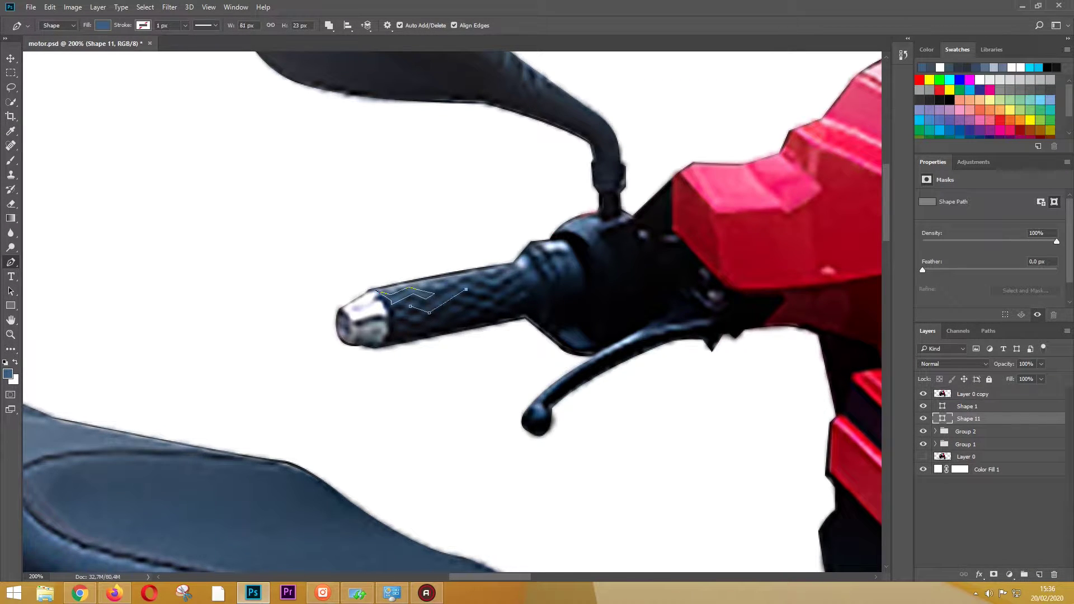
key(ctrl+z)
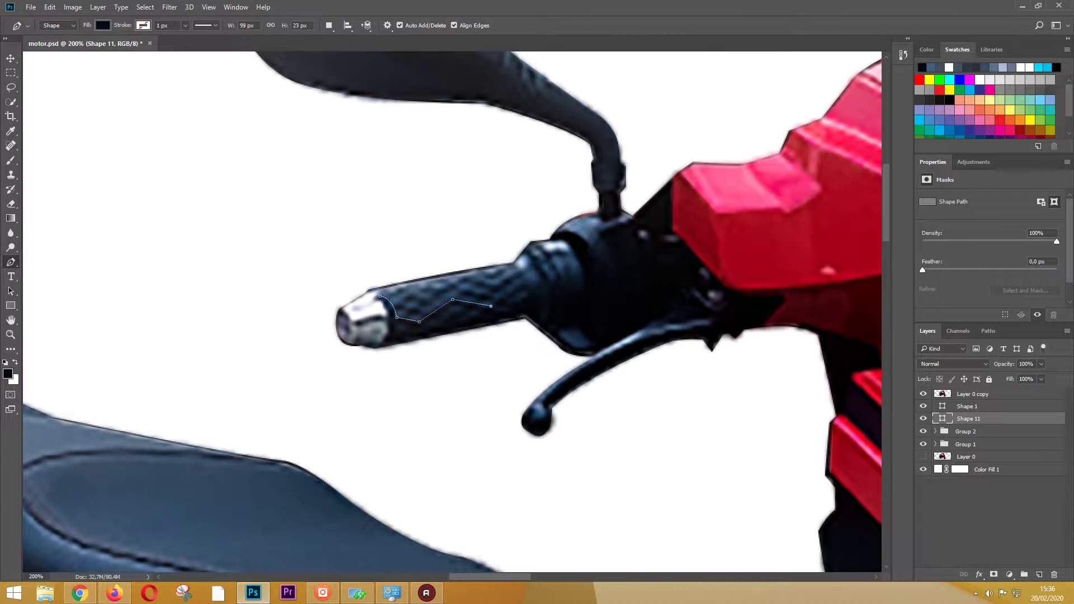
- Trace the grip's upper edge and curve the outline around the switch housing's top
click(554, 278)
click(534, 245)
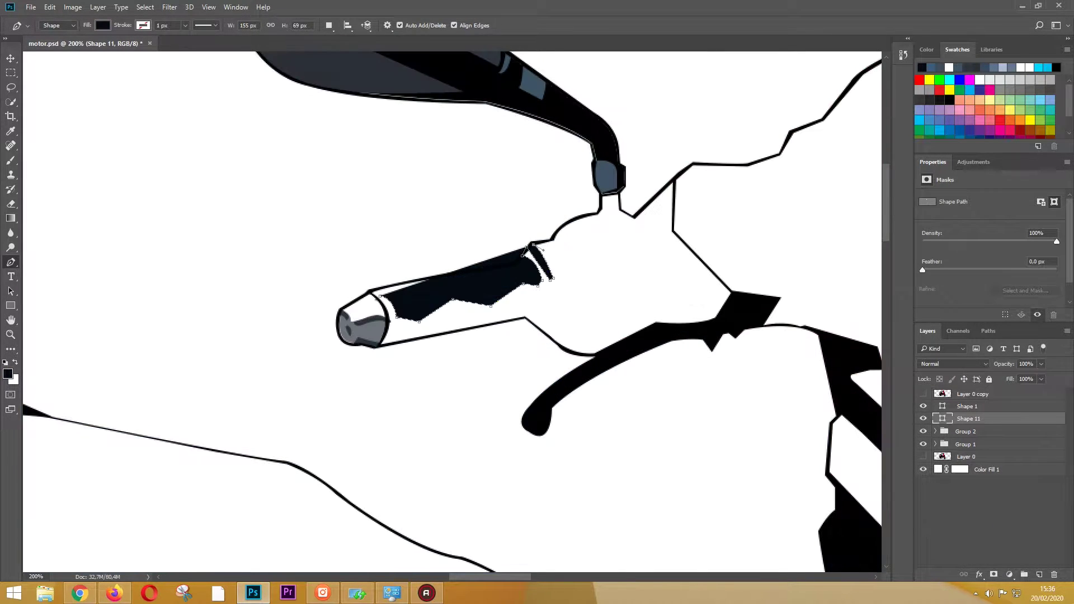
click(550, 251)
click(572, 252)
click(563, 233)
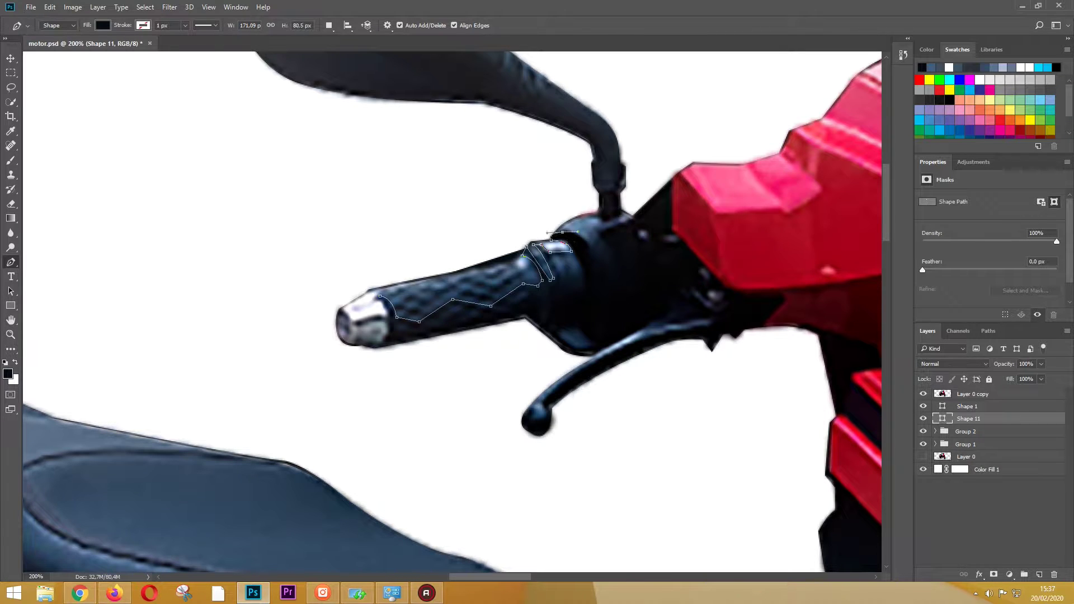
drag(603, 275, 616, 326)
click(675, 180)
drag(666, 238, 680, 240)
click(707, 267)
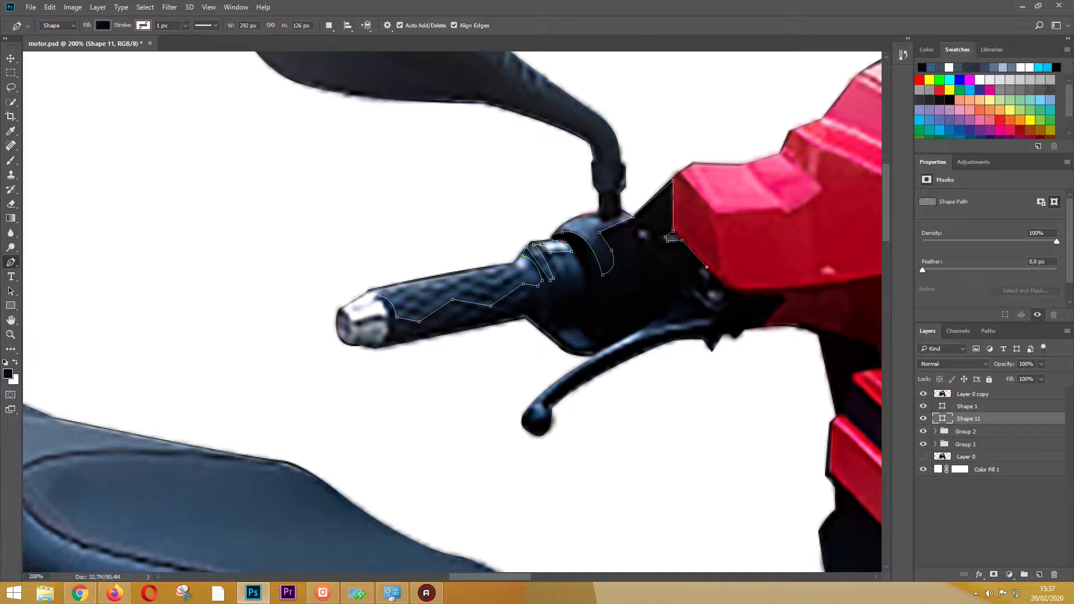
click(711, 293)
- Complete Shape 11 along the housing bottom and grip's lower edge, checking against the photo
key(ctrl+comma)
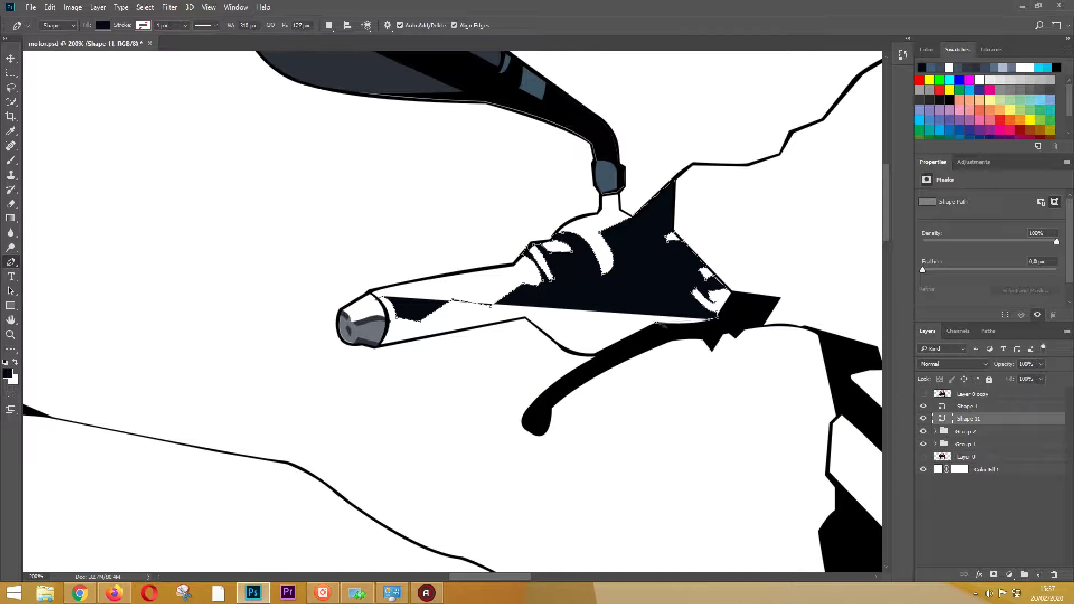
click(710, 329)
key(ctrl+comma)
key(ctrl+comma)
click(596, 355)
key(ctrl+comma)
click(525, 316)
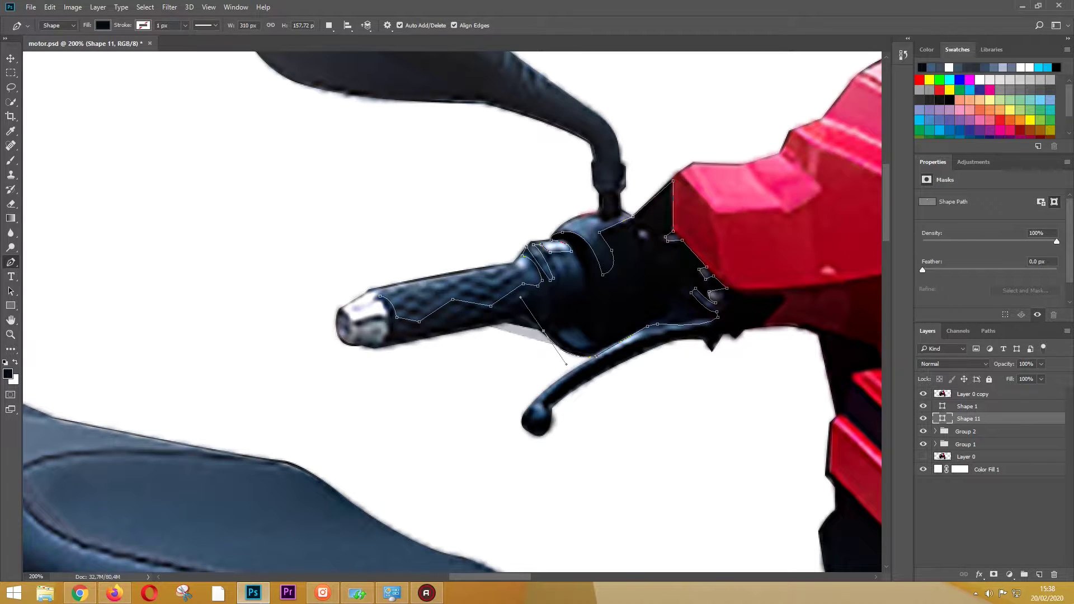
click(464, 330)
click(378, 347)
click(923, 394)
click(385, 324)
drag(386, 325, 390, 308)
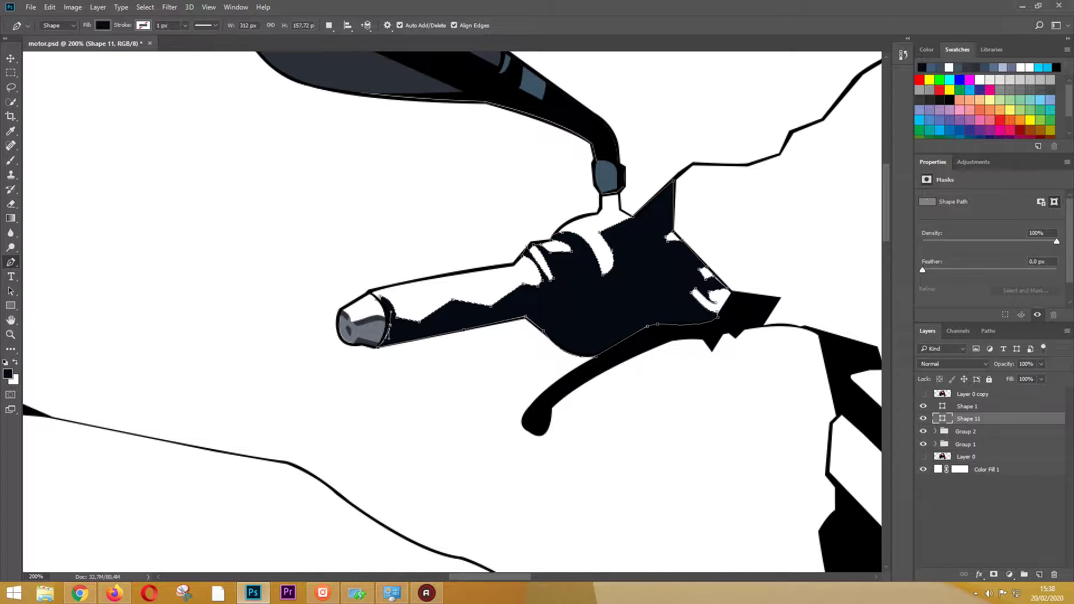
click(924, 394)
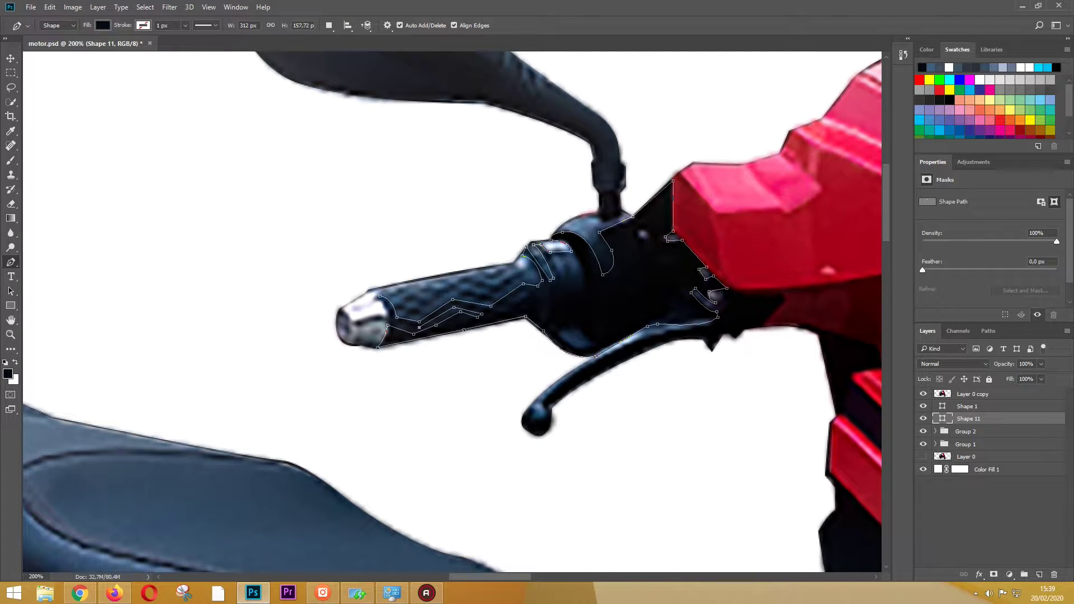
- Switch to Combine Shapes and add the housing highlights and zigzag grip paths
click(329, 25)
click(349, 48)
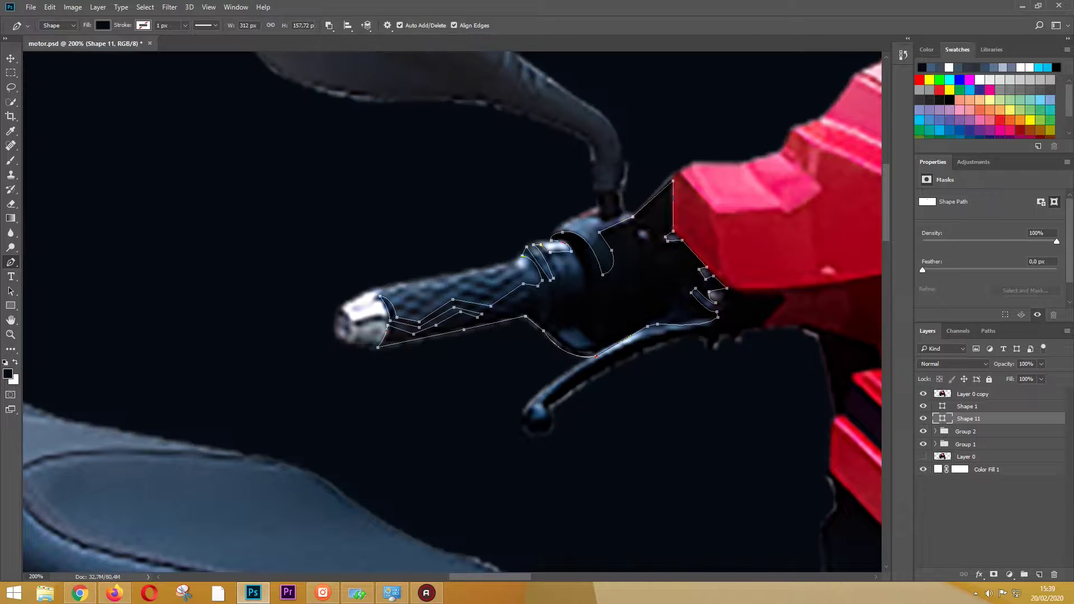
click(593, 346)
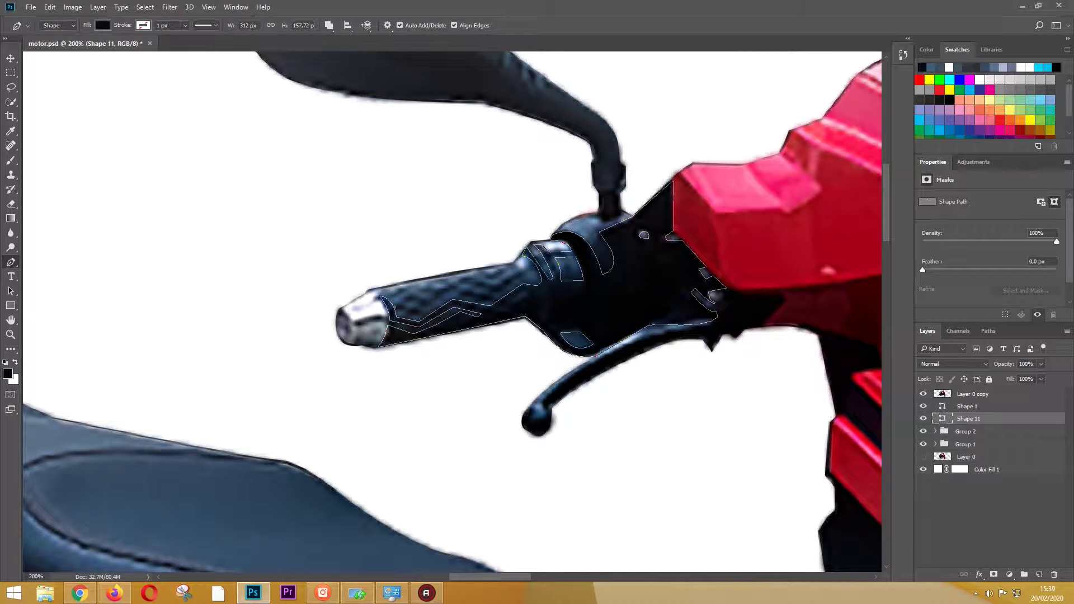
click(428, 306)
click(413, 301)
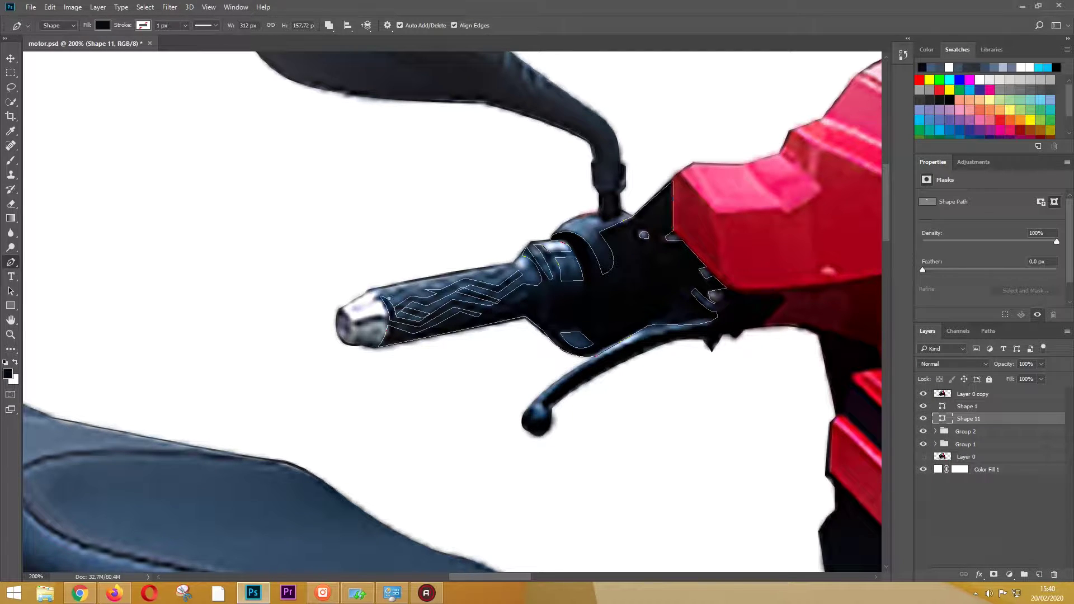
key(alt+bracketright)
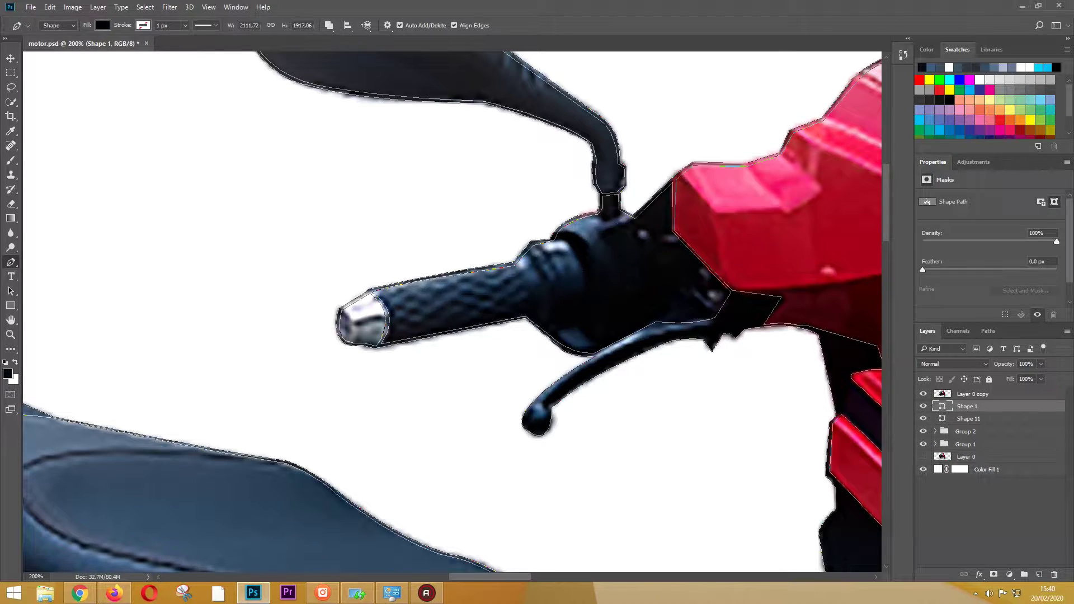
- Duplicate the Shape 1 outline, fill the copy blue-grey, and place it beneath Shape 11
key(a)
key(ctrl+j)
click(378, 25)
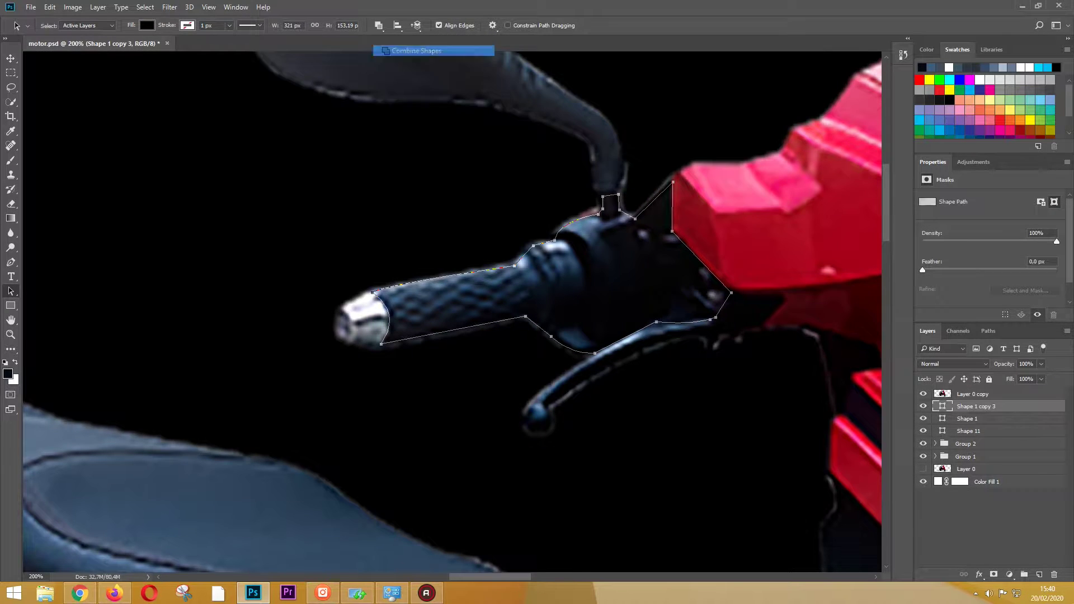
click(432, 58)
double_click(942, 406)
key(Return)
drag(976, 407, 977, 437)
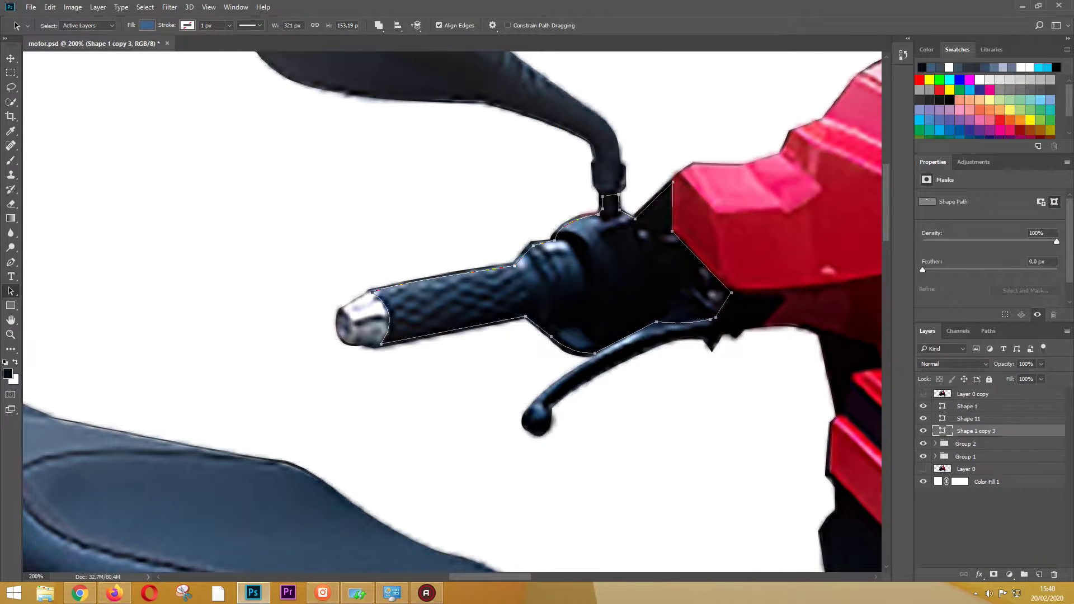
- Group the grip outline and Shape 11 as Group 3, then zoom out
click(923, 394)
click(965, 443)
click(923, 394)
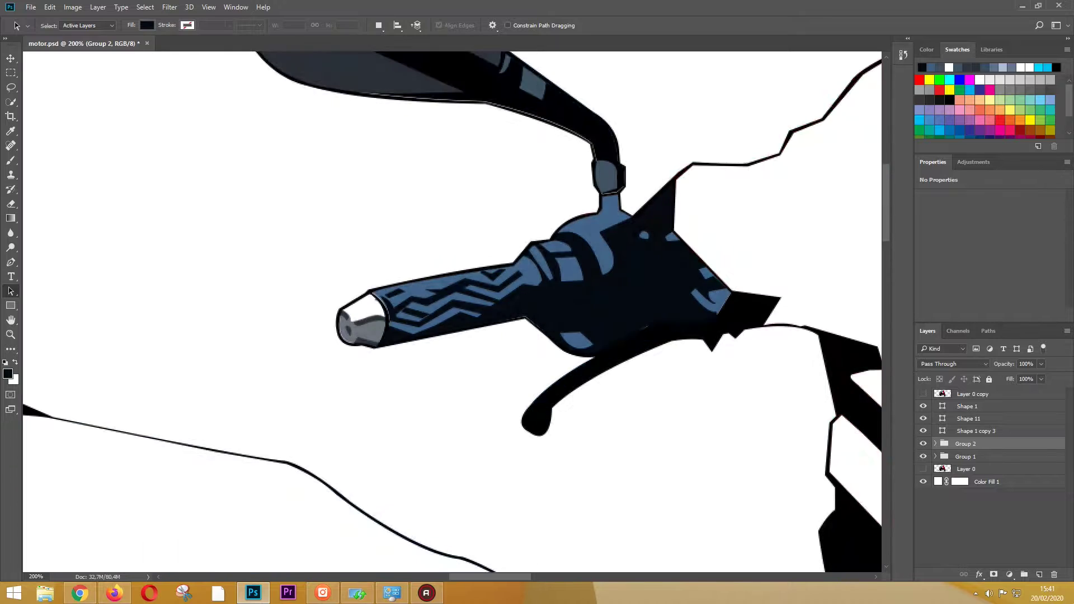
click(924, 393)
click(923, 394)
key(ctrl+minus)
key(ctrl+minus)
key(ctrl+minus)
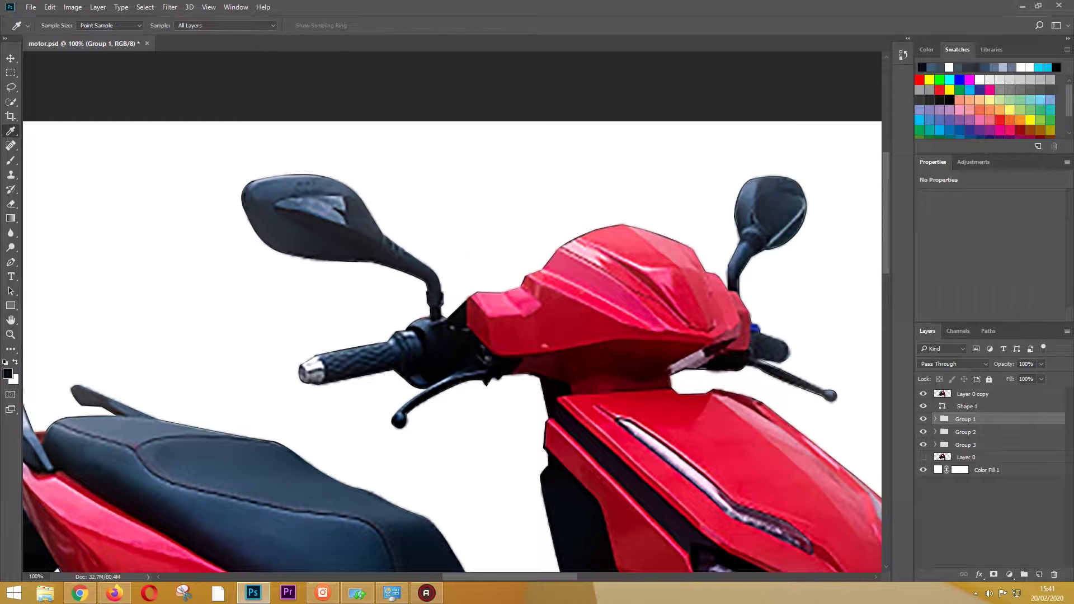
- Extend Shape 12's pink highlight with new anchors up the fairing edge
click(477, 292)
click(486, 310)
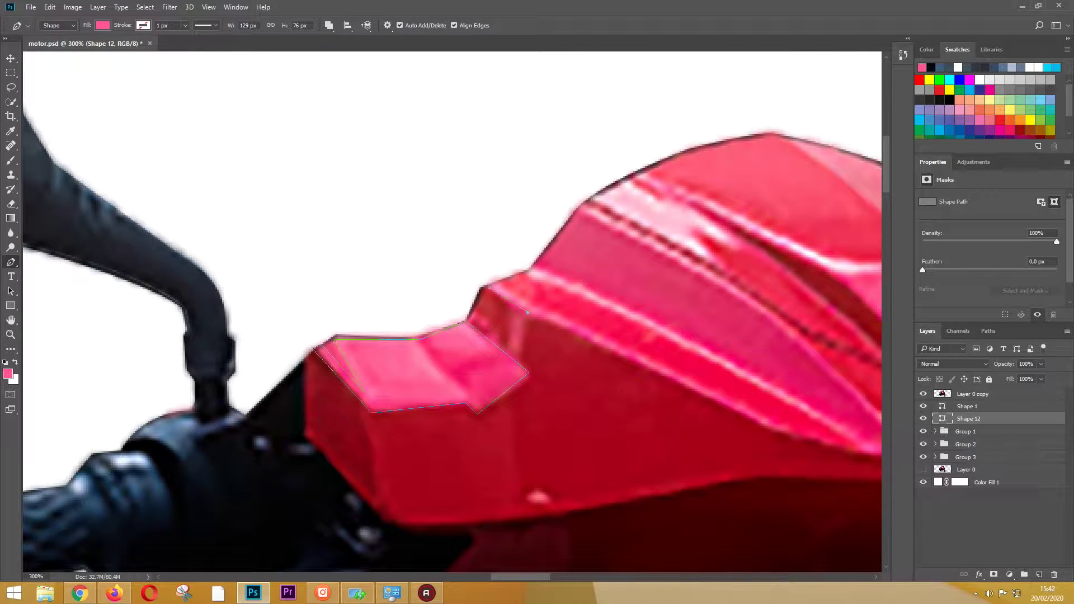
click(560, 325)
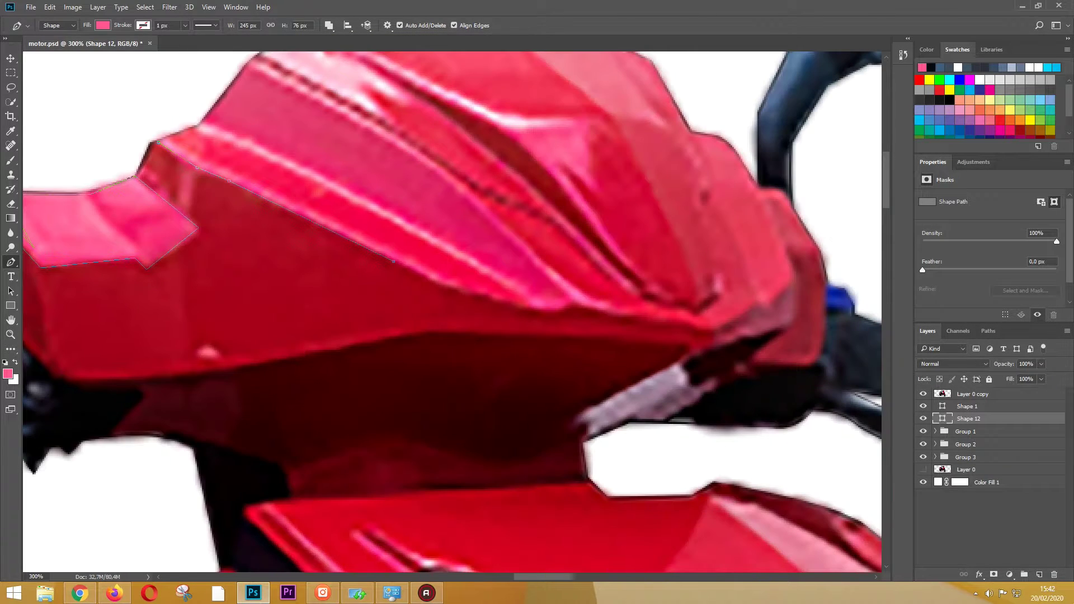
scroll(453, 311, up, 3)
click(181, 231)
click(222, 181)
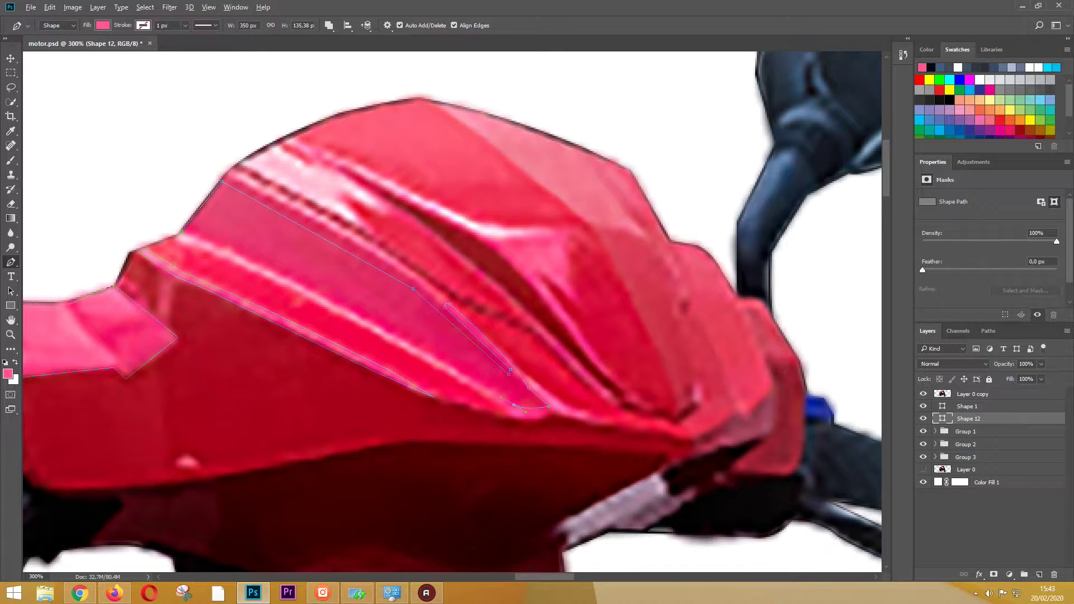
scroll(413, 289, down, 2)
scroll(413, 289, left, 5)
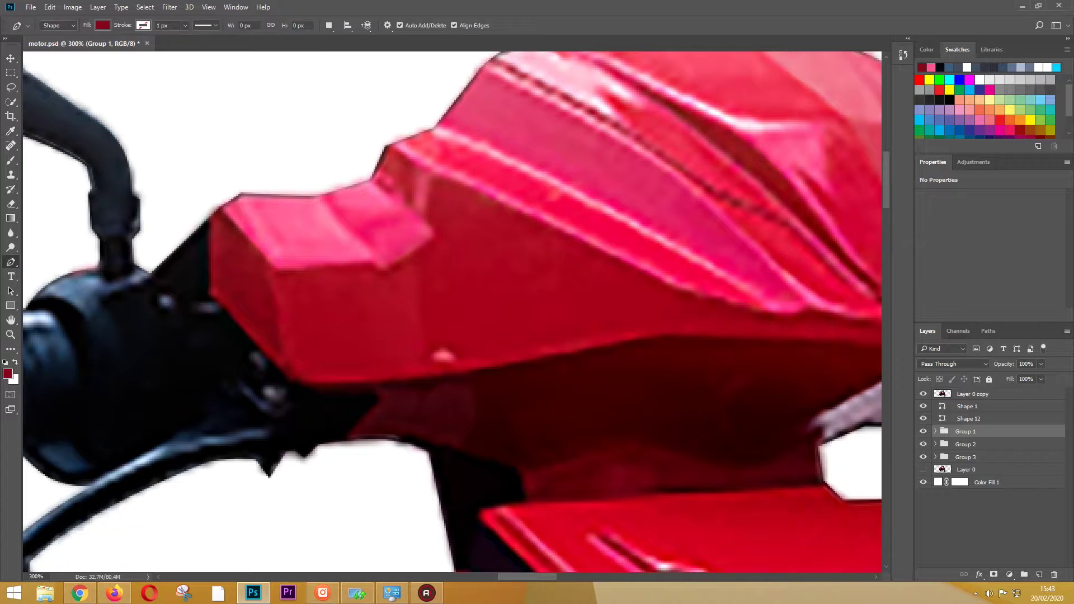
- Start the dark-red Shape 13 along the fairing's front face
click(923, 394)
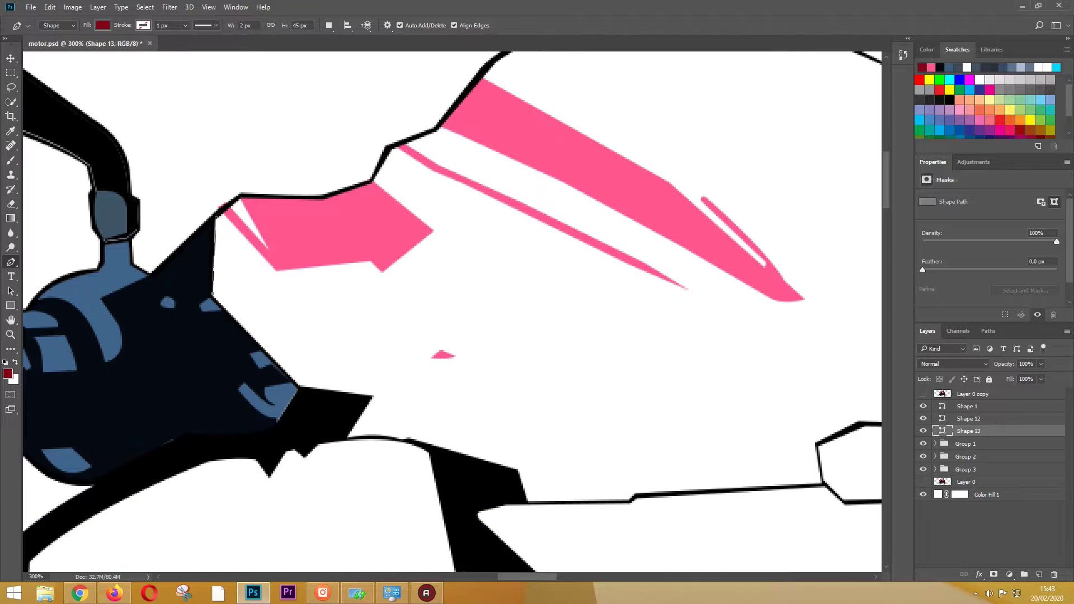
click(281, 352)
click(923, 394)
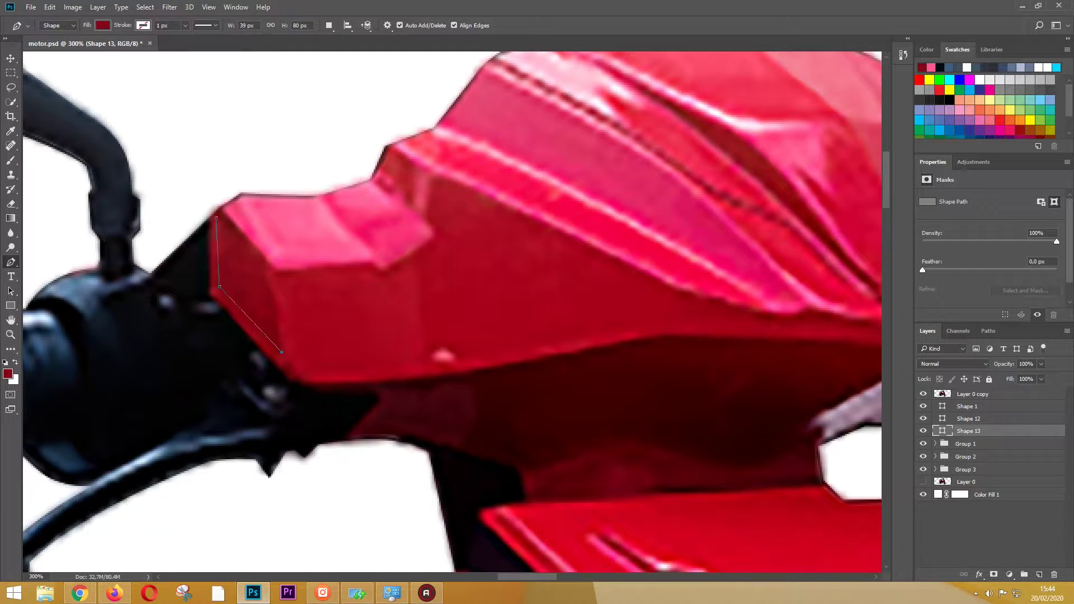
click(277, 274)
click(371, 271)
click(385, 277)
click(436, 248)
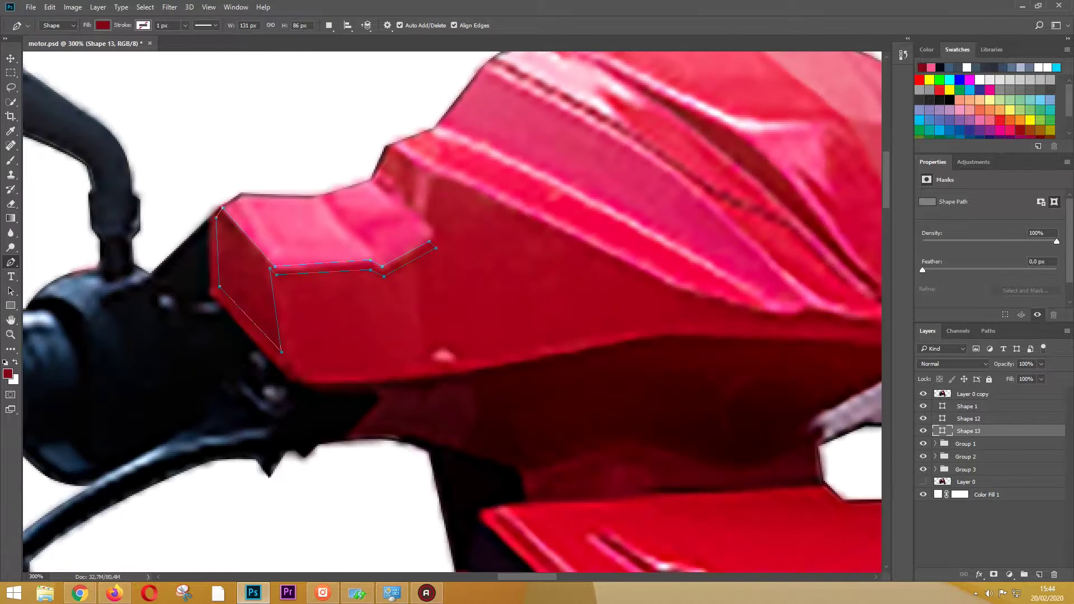
drag(447, 279, 399, 325)
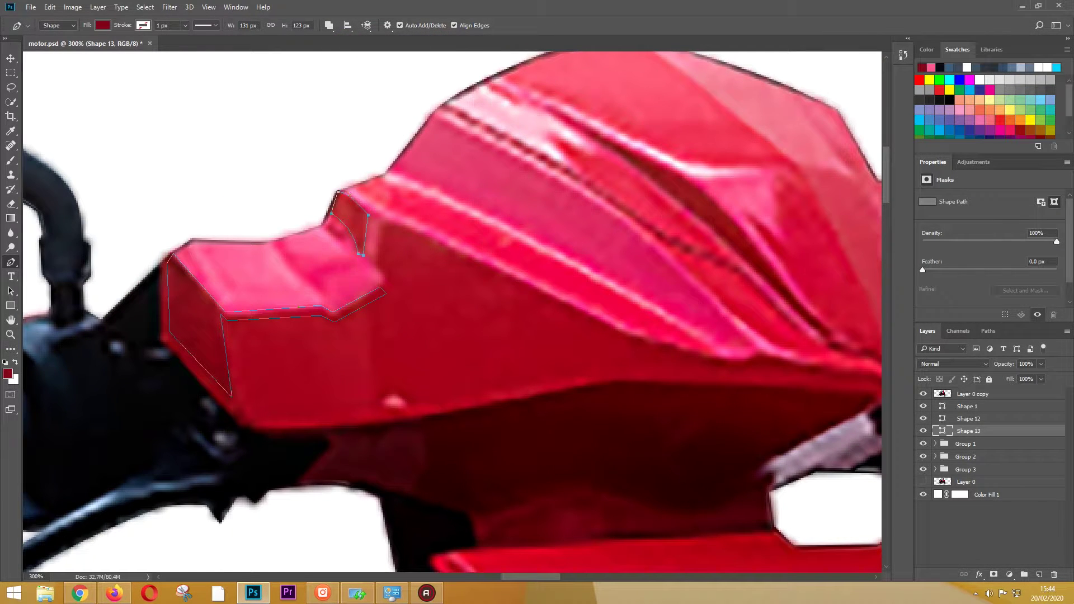
- Finish Shape 13 along the fairing's lower edge
click(616, 337)
click(736, 368)
click(762, 360)
drag(761, 360, 572, 326)
click(636, 338)
click(684, 347)
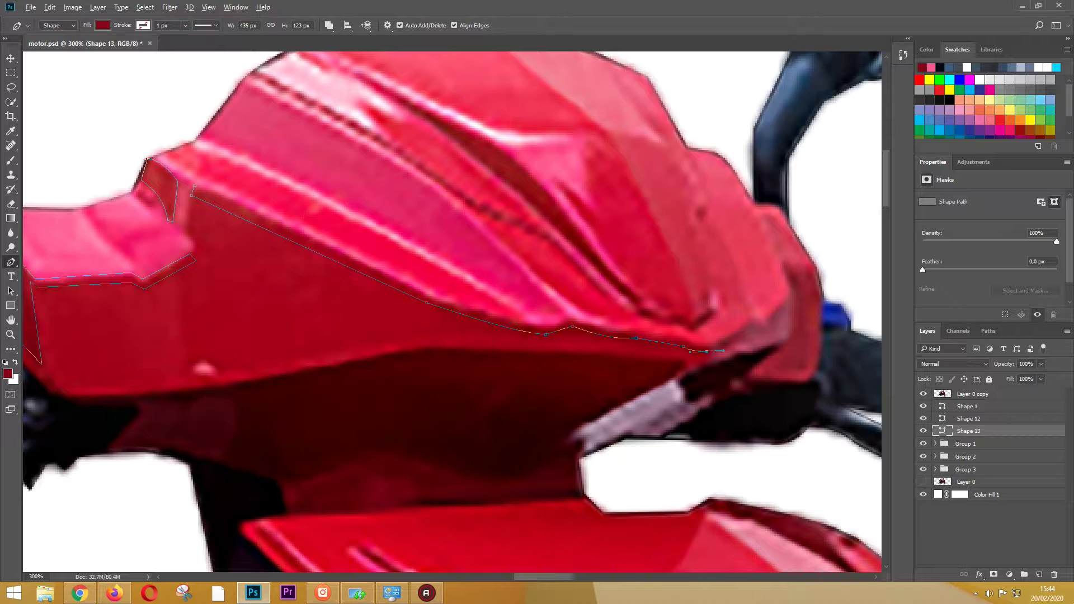
click(571, 319)
scroll(452, 312, left, 5)
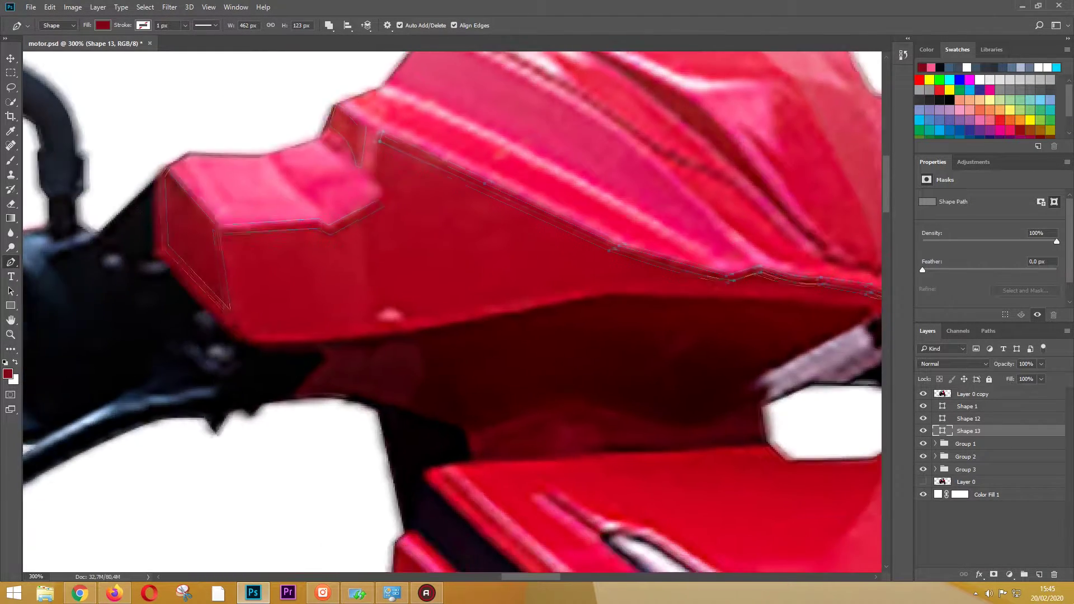
key(alt+bracketleft)
- Draw a closed dark-red shape along the fairing edge, sampling its colour from the photo
key(i)
key(p)
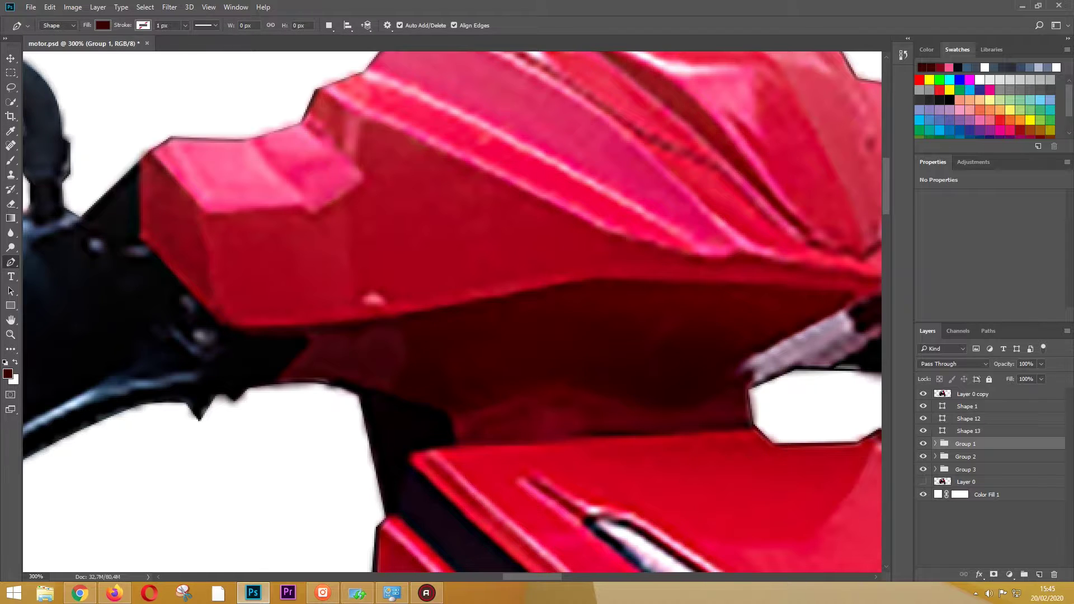
click(238, 326)
click(398, 317)
click(595, 279)
click(779, 283)
click(449, 321)
click(305, 334)
click(237, 326)
key(Escape)
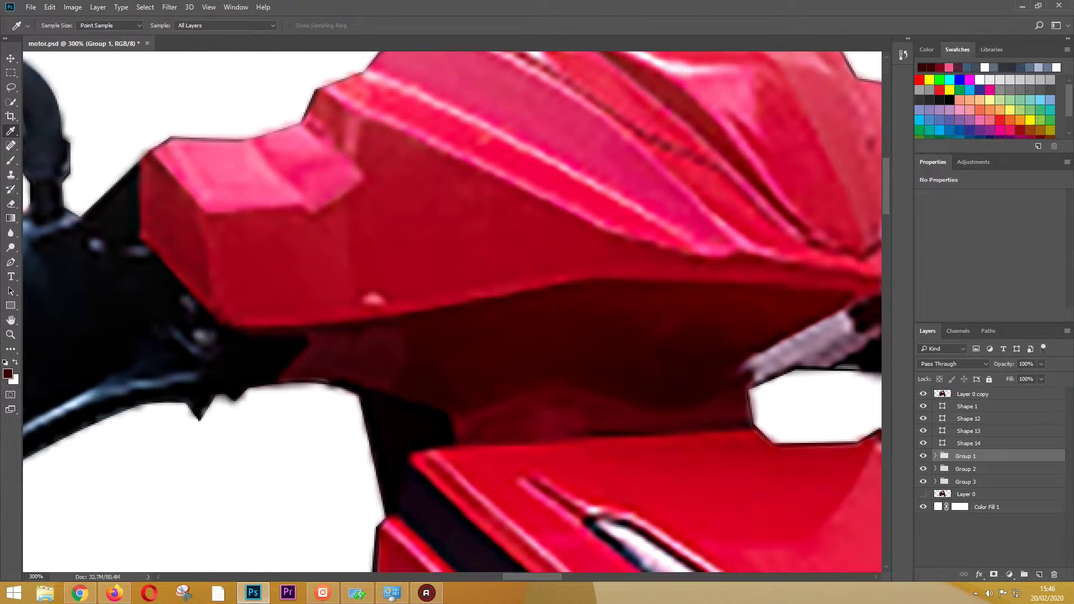
- Trace a dark shadow shape under the fairing
click(450, 426)
click(560, 388)
click(669, 418)
click(748, 393)
scroll(452, 311, right, 5)
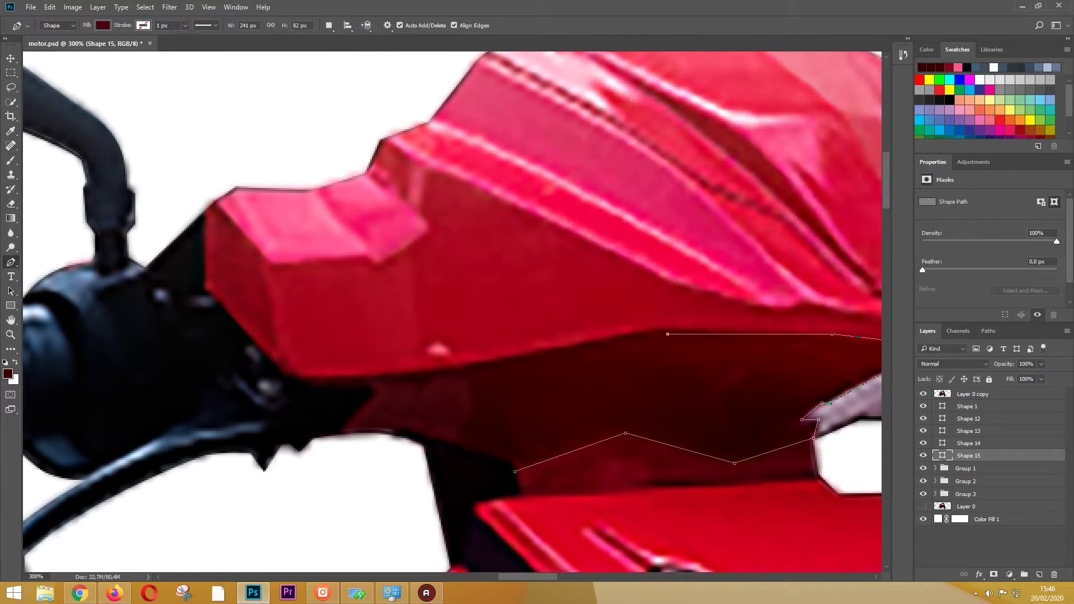
click(545, 352)
click(438, 372)
click(924, 394)
click(301, 385)
click(341, 431)
click(401, 435)
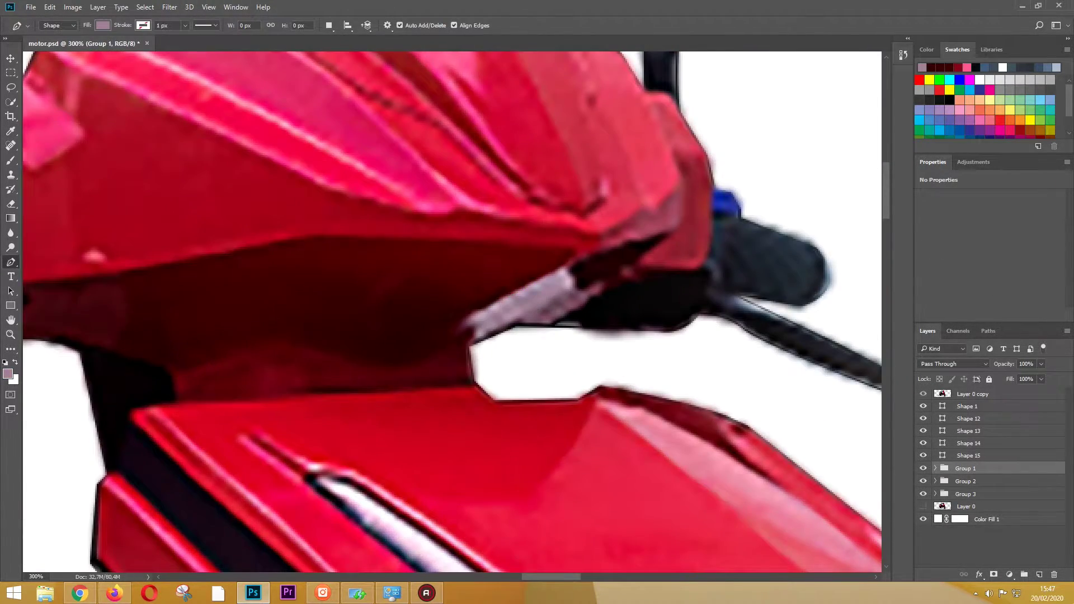
- Add a small shape at the fairing's lower end and a pink highlight strip
click(605, 279)
click(552, 324)
click(515, 325)
click(469, 345)
click(474, 327)
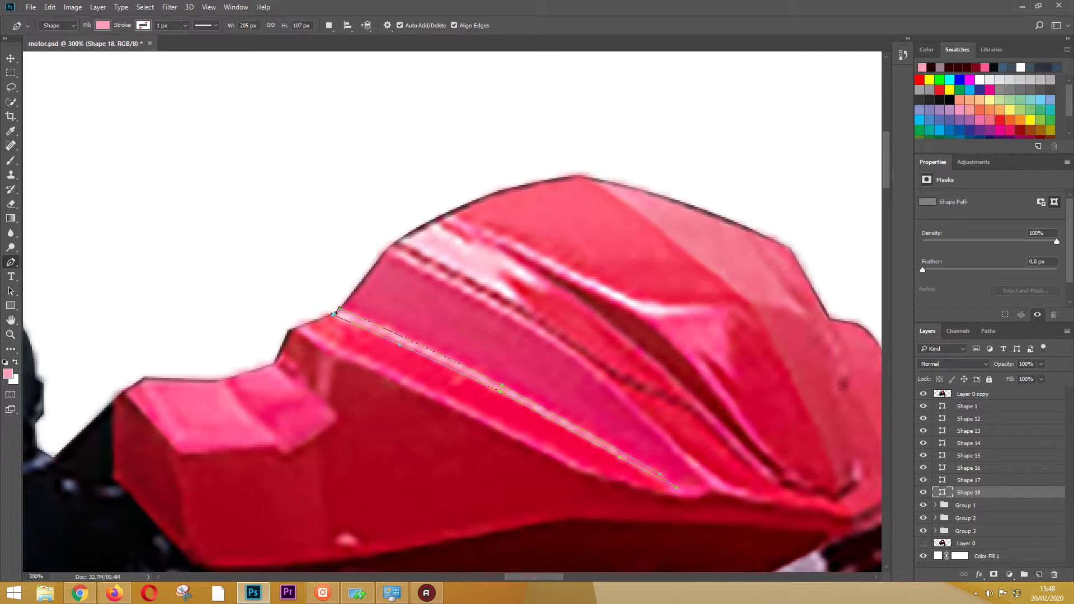
click(614, 396)
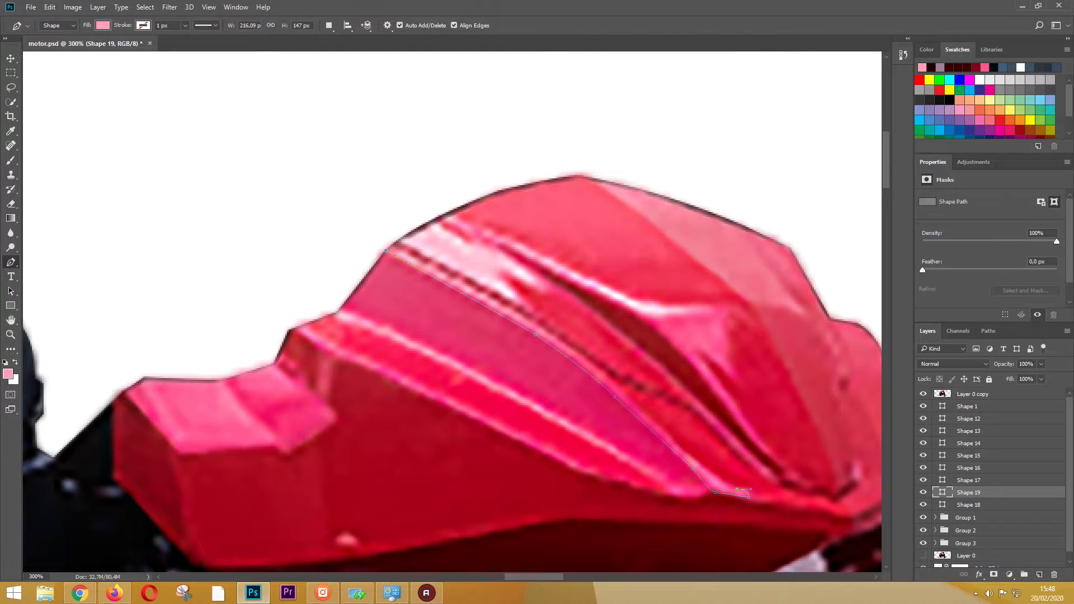
click(400, 241)
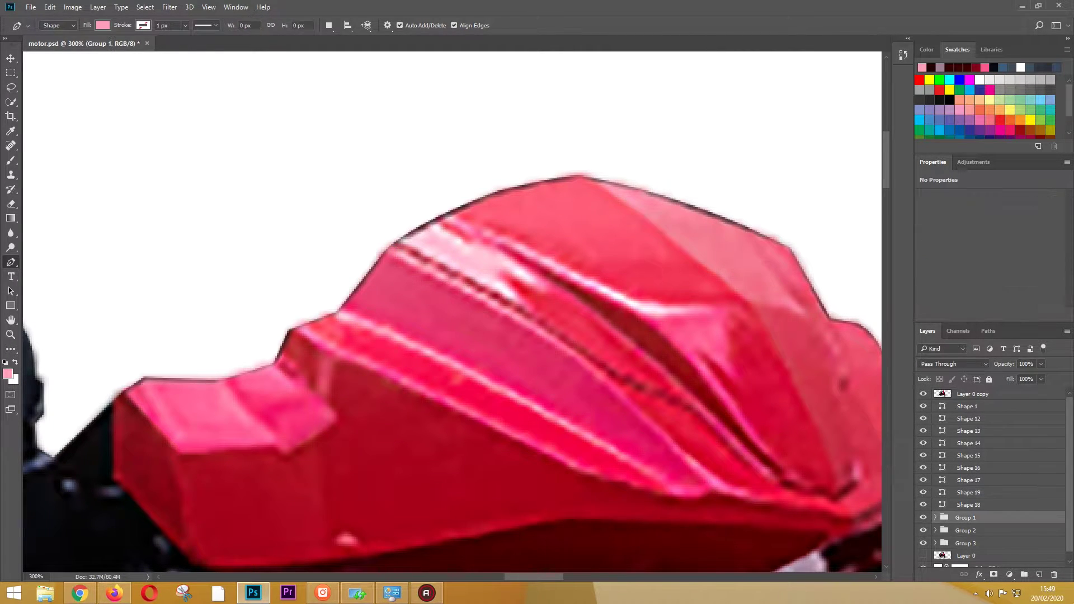
- Draw a thin curved highlight along the fairing's top edge
click(531, 311)
click(505, 271)
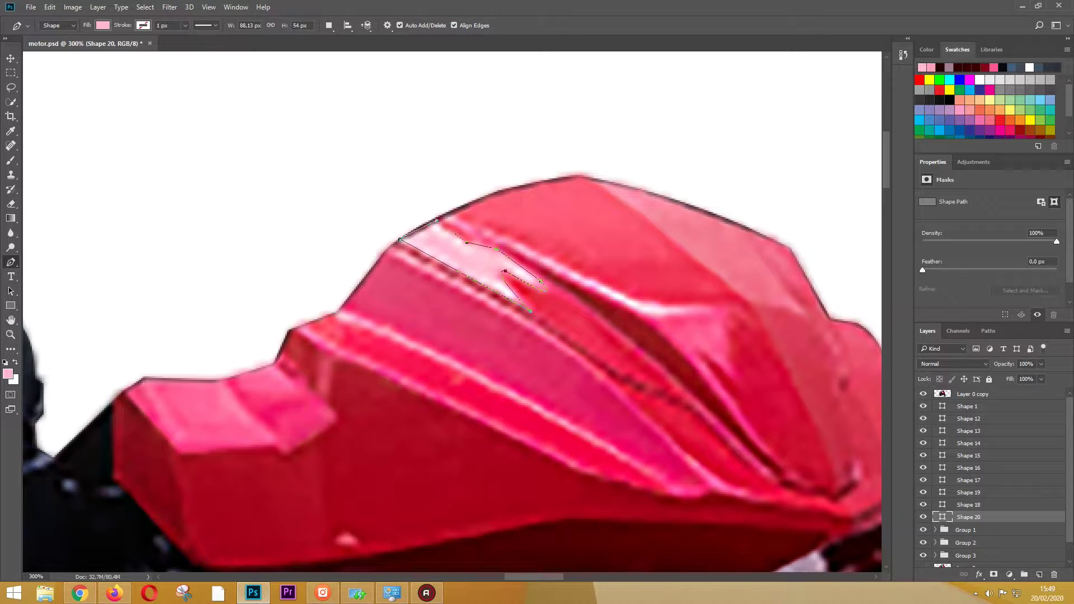
drag(643, 315, 714, 309)
drag(448, 307, 297, 249)
- Select the dark-red fairing layers and the pink highlight layer in the Layers panel
key(v)
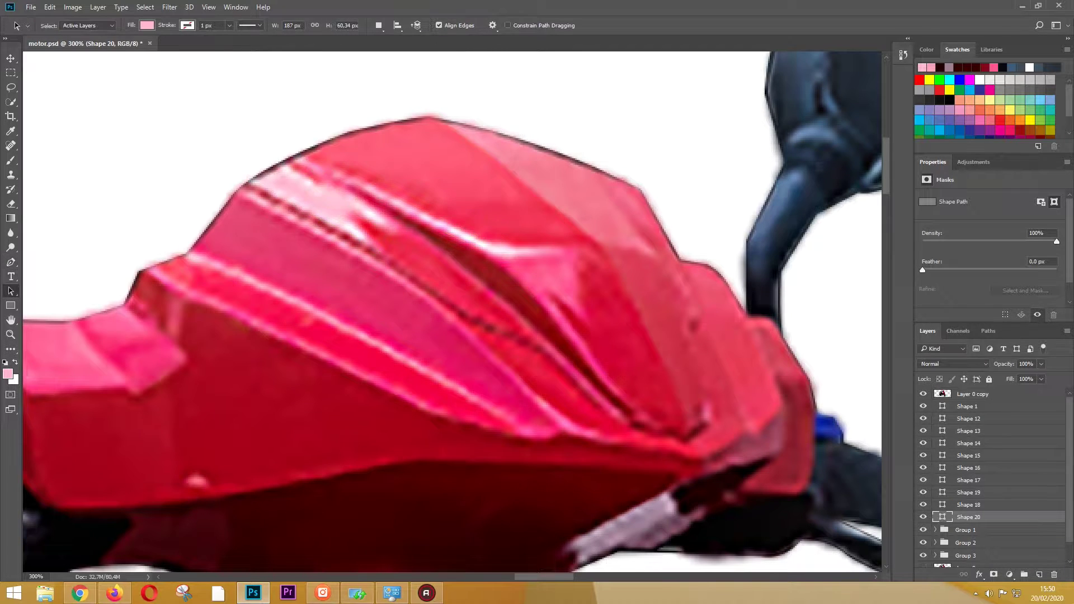
click(969, 443)
click(968, 493)
click(969, 406)
click(969, 431)
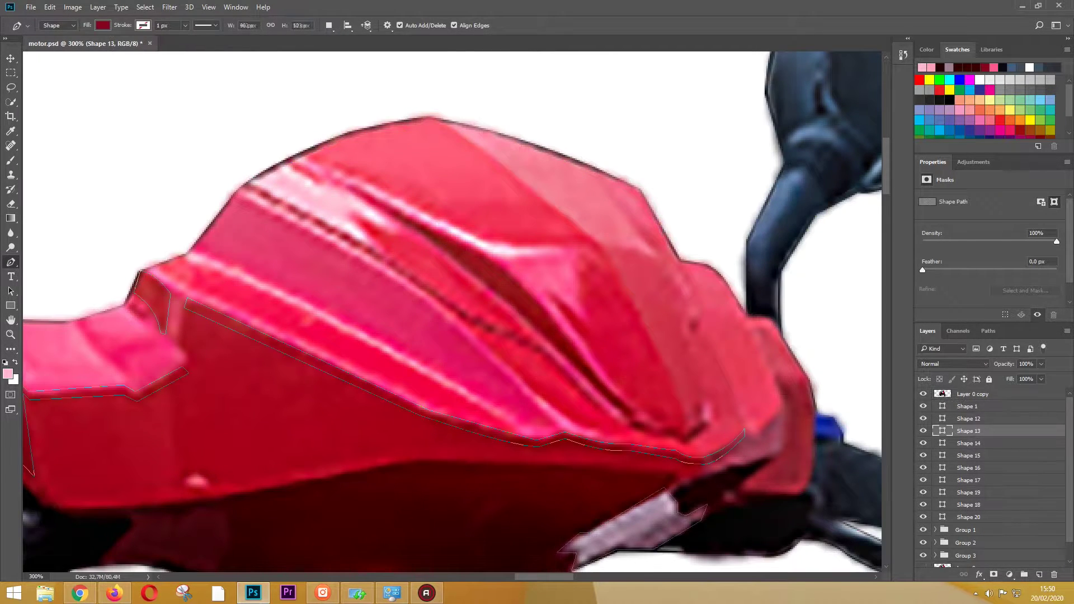
click(968, 419)
- Extend the pink highlight into the fairing groove
key(p)
click(582, 356)
drag(630, 402, 655, 416)
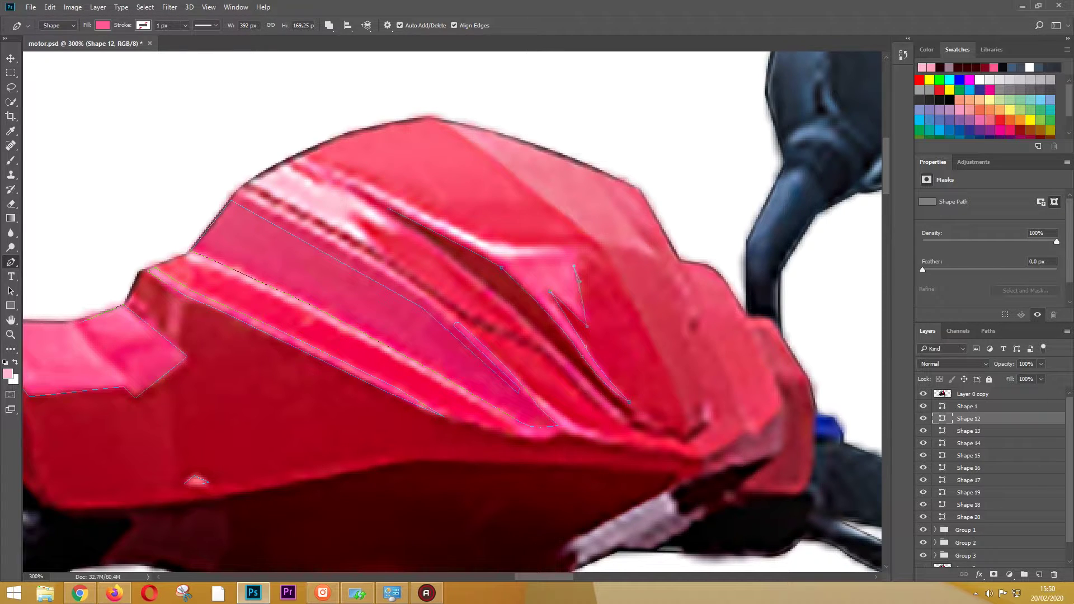
click(415, 214)
click(503, 254)
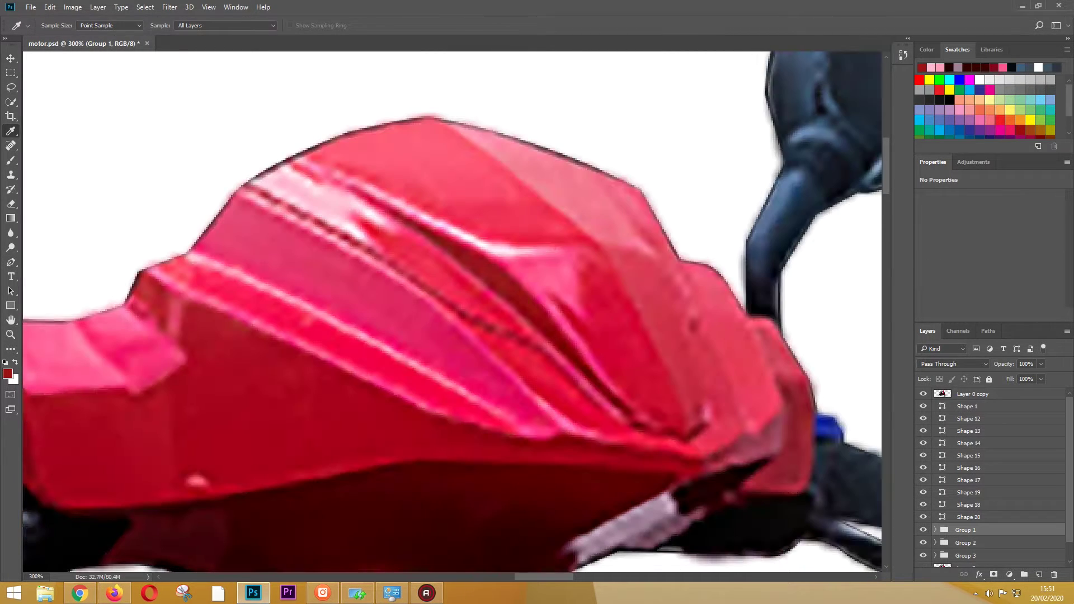
key(ctrl+z)
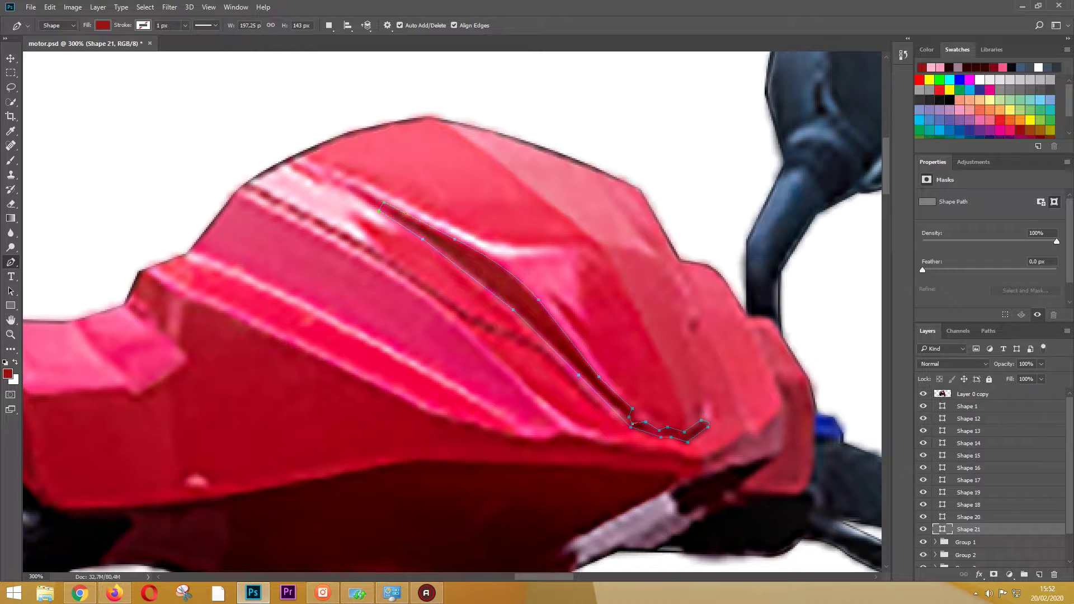
- Trace a shadow shape at the fairing's right tip
click(775, 380)
click(774, 418)
click(760, 440)
click(745, 431)
click(710, 458)
drag(718, 471, 738, 468)
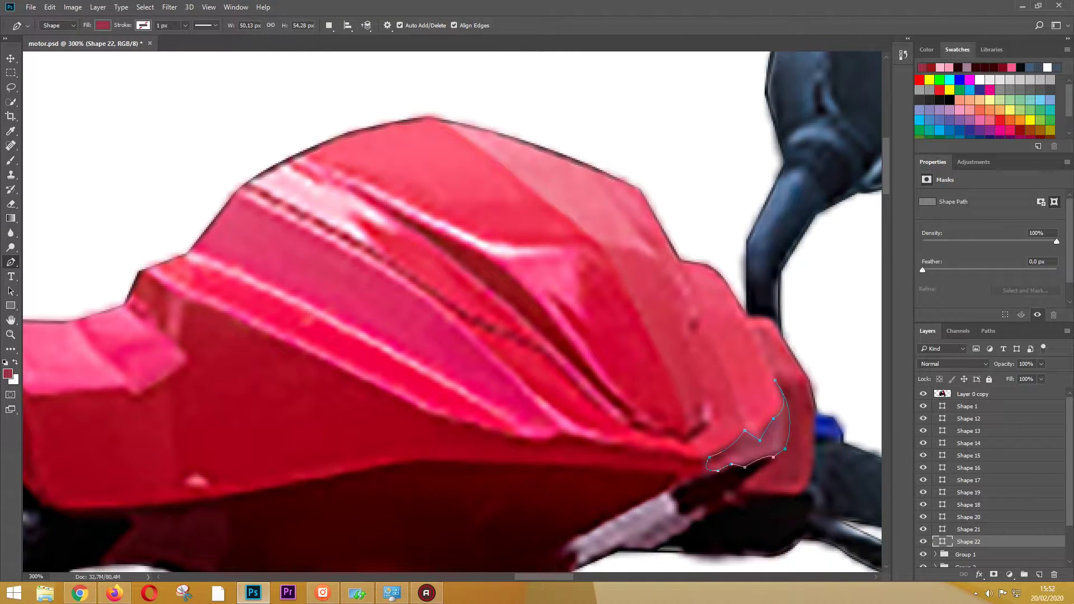
- Outline a curved shape along the fairing's right edge and zoom out
click(679, 262)
drag(744, 431, 748, 454)
drag(749, 322, 740, 307)
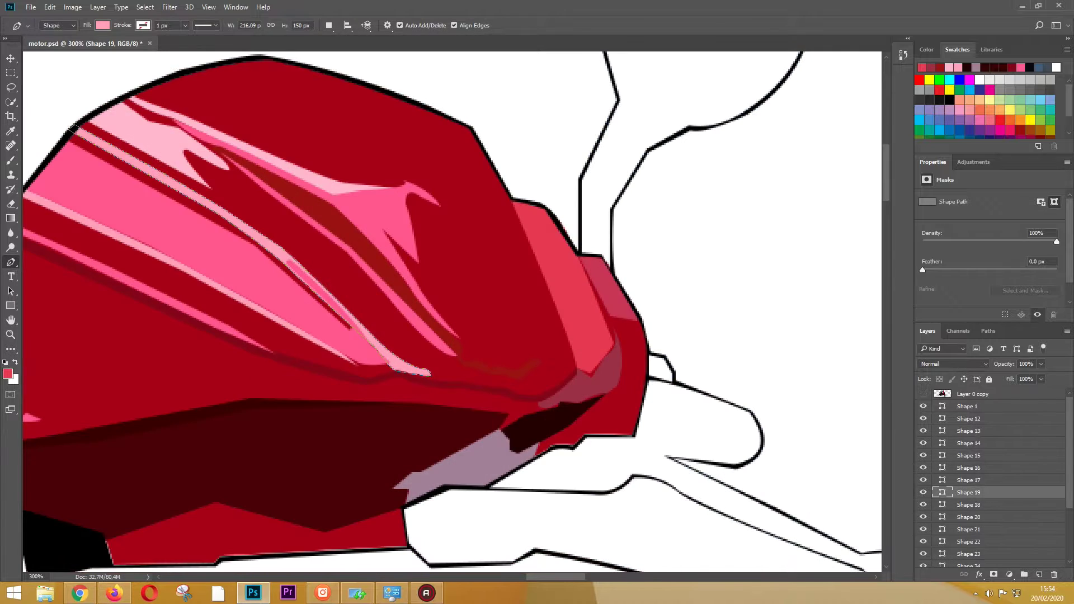
key(ctrl+minus)
key(ctrl+minus)
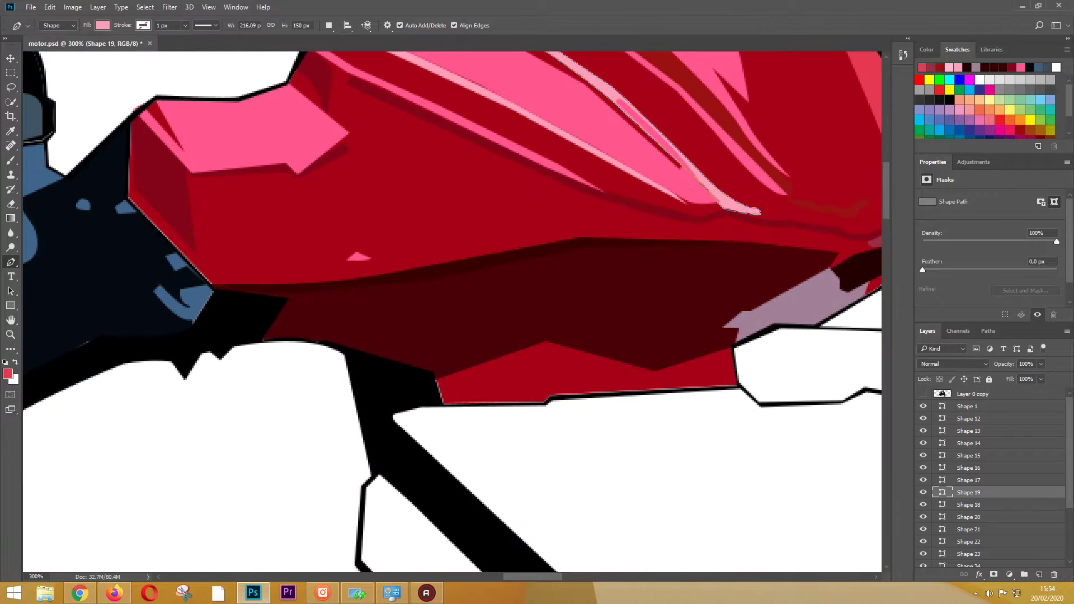
key(ctrl+minus)
key(ctrl+minus)
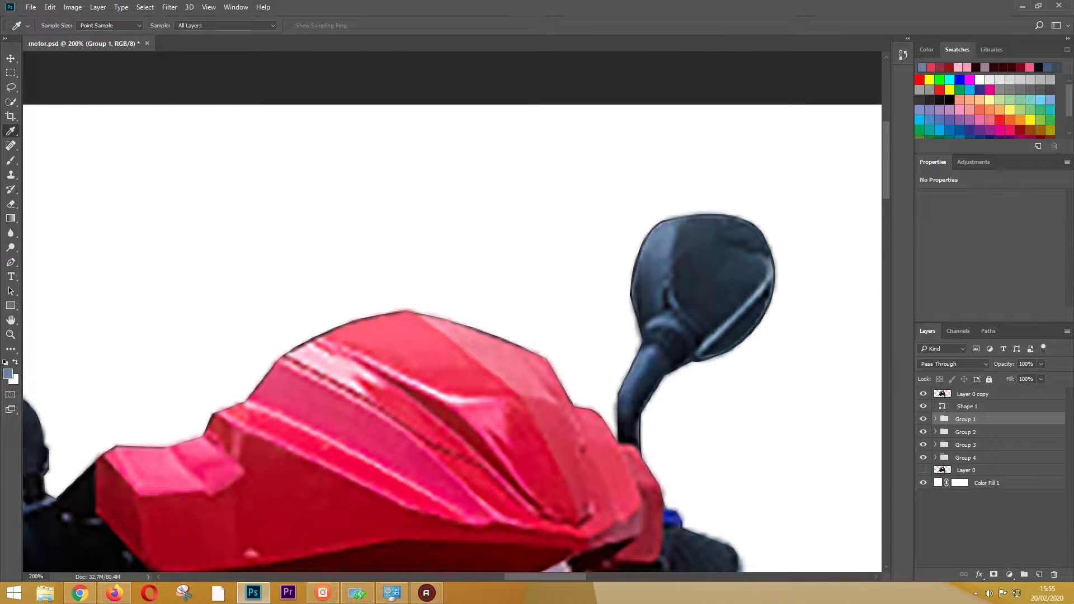
- Trace the mirror's rim highlight as a shape along its lower edge, then sample its colour
key(p)
click(694, 354)
drag(762, 257, 773, 270)
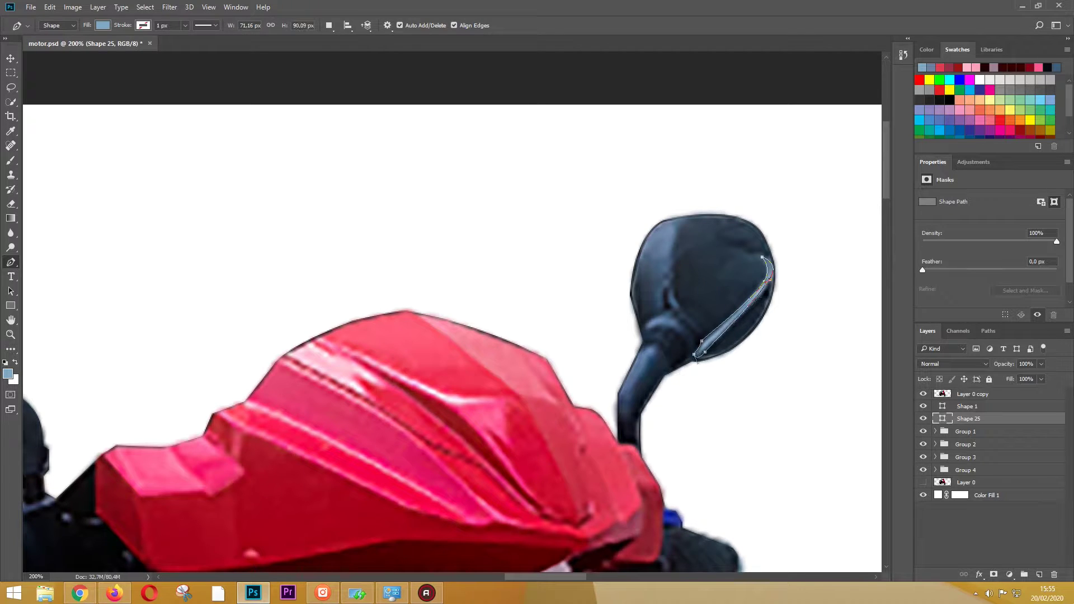
click(966, 431)
key(i)
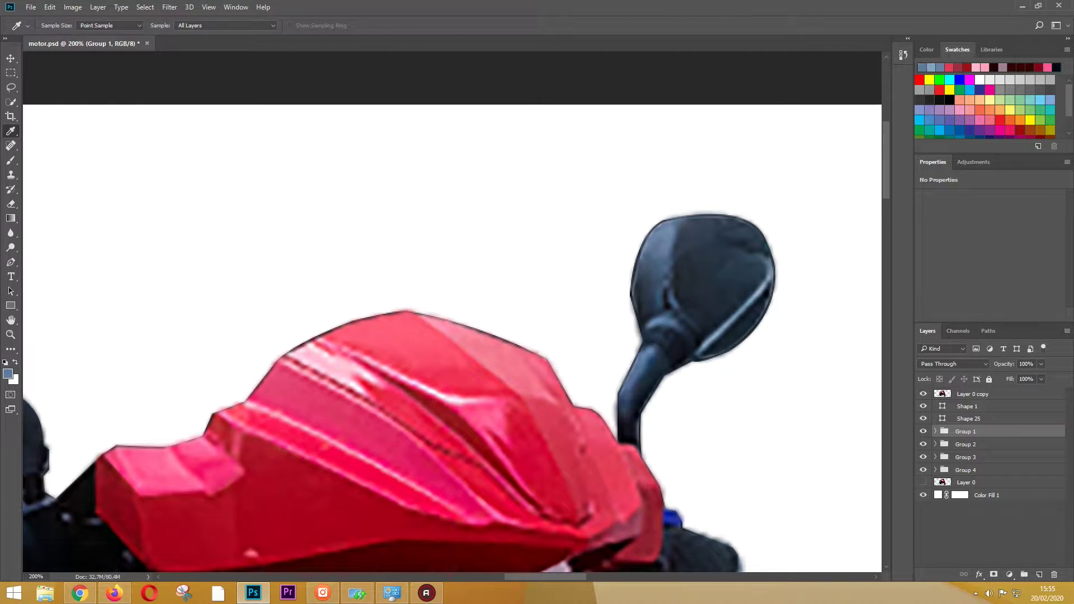
- Trace the mirror stem down to its curved base as a new shape
key(p)
click(649, 329)
drag(689, 340, 703, 359)
click(638, 353)
click(619, 394)
click(619, 415)
drag(631, 410, 635, 391)
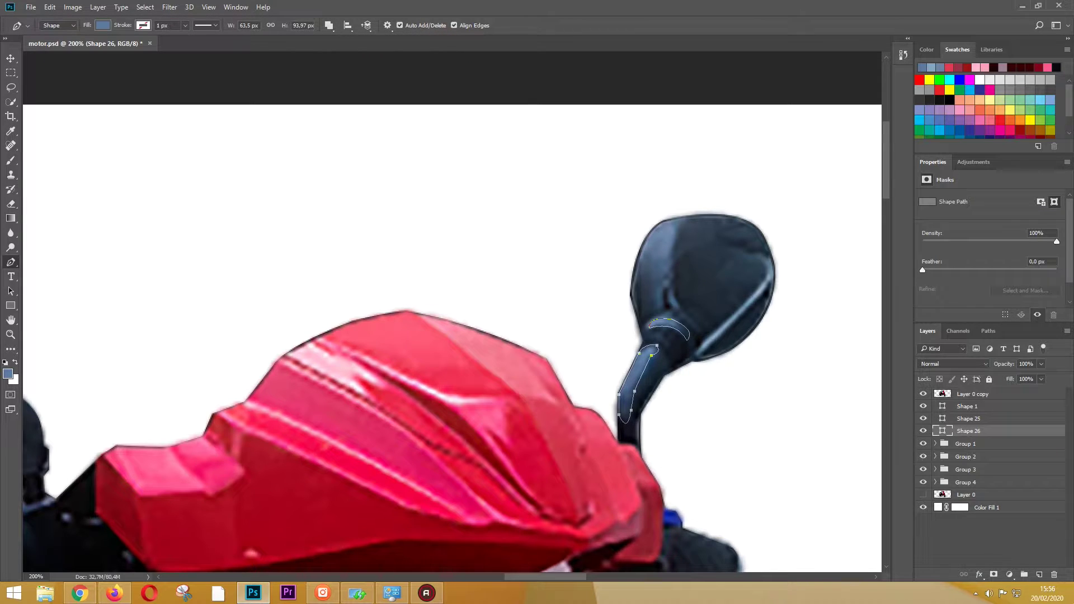
- Outline the mirror top, then finish the brake lever around its rounded tip
click(688, 219)
drag(676, 306, 668, 288)
drag(660, 223, 685, 207)
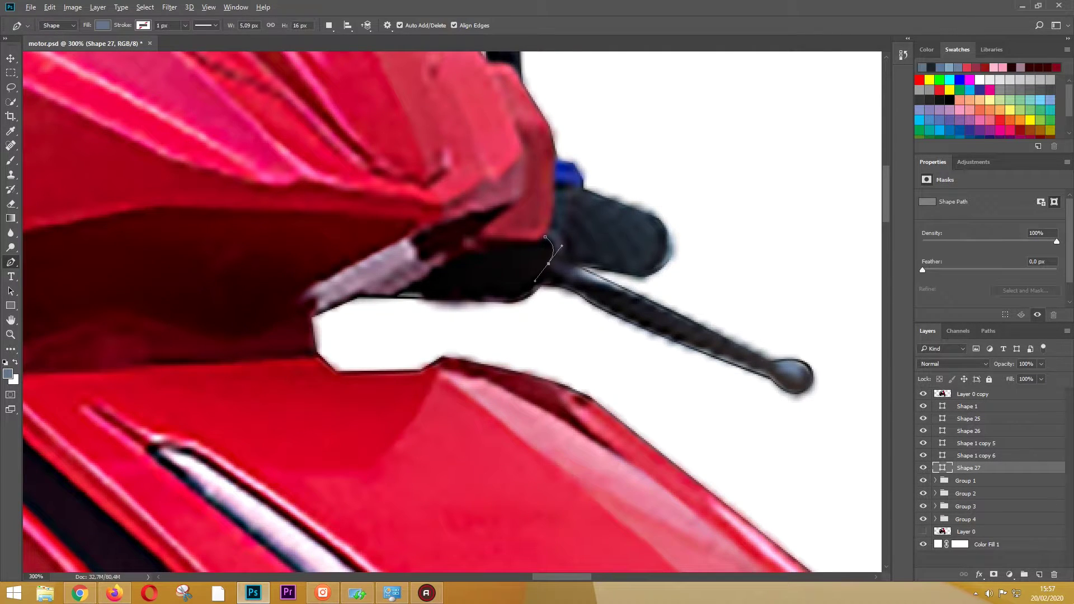
click(576, 265)
click(773, 363)
mouse_move(799, 379)
mouse_down()
mouse_move(816, 377)
mouse_move(815, 365)
mouse_up()
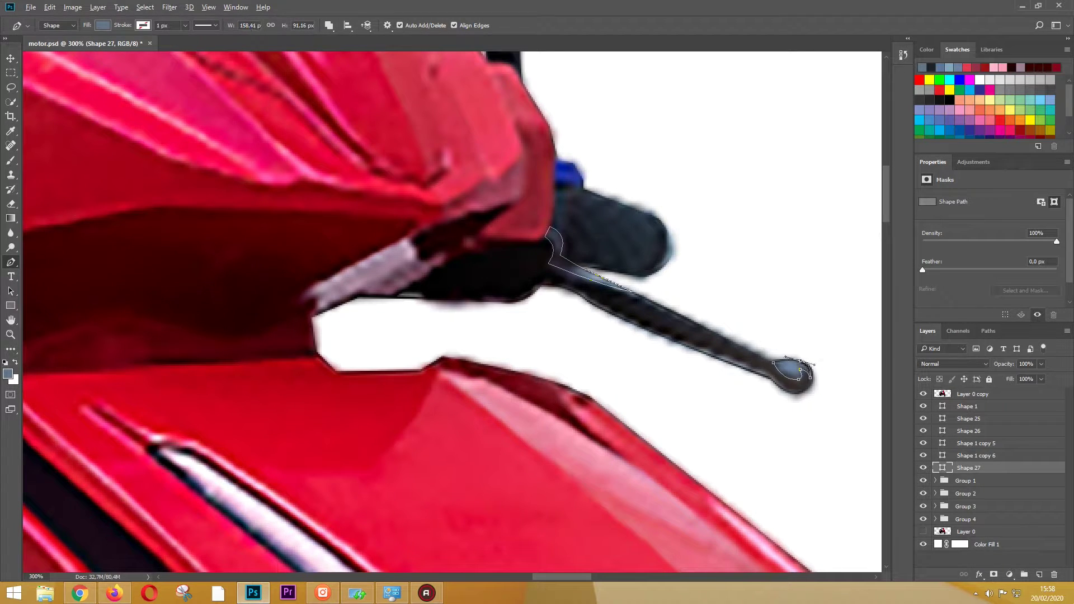
key(Escape)
drag(553, 221, 572, 230)
- Draw the handlebar grip as Shape 28 and group the front-end shapes into Group 5
click(566, 254)
drag(624, 265, 643, 267)
click(649, 216)
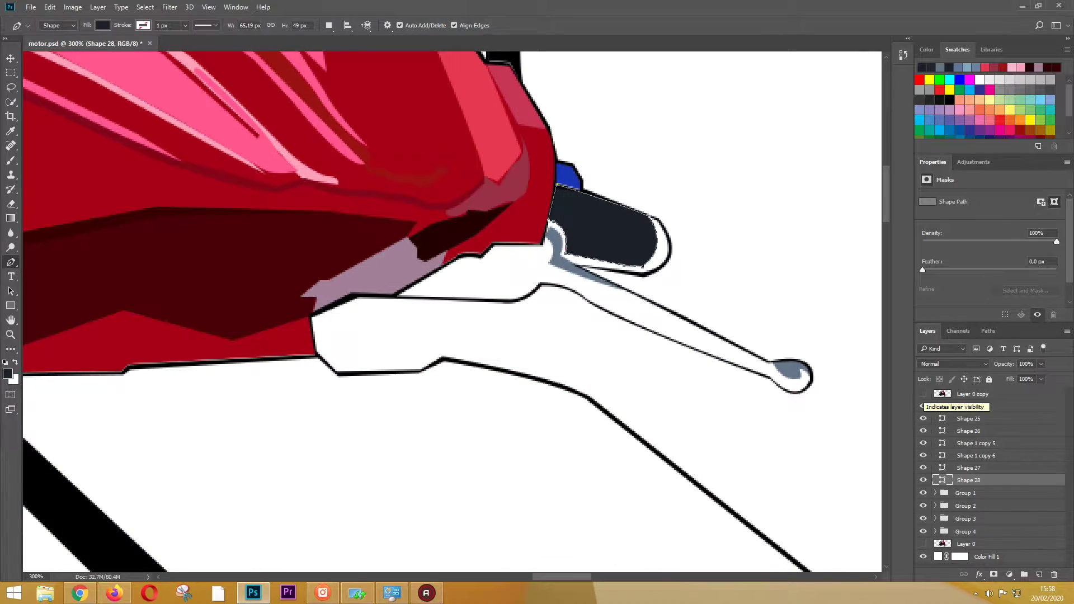
key(ctrl+g)
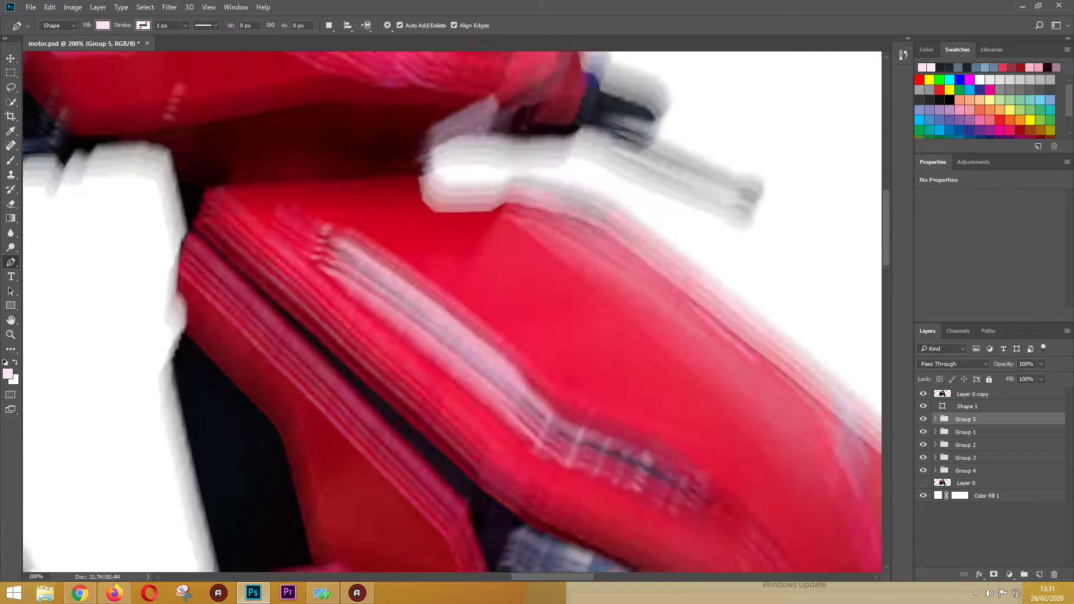
- Trace a closed outline around the cowl's chrome light strip
click(331, 230)
click(361, 257)
click(380, 272)
click(441, 323)
click(504, 372)
click(544, 417)
drag(560, 425, 572, 418)
click(676, 464)
click(694, 484)
click(648, 445)
click(552, 394)
click(523, 363)
click(445, 299)
click(370, 244)
click(332, 230)
- Refine the chrome strip and pale side stripe outlines with curved points
drag(332, 230, 247, 192)
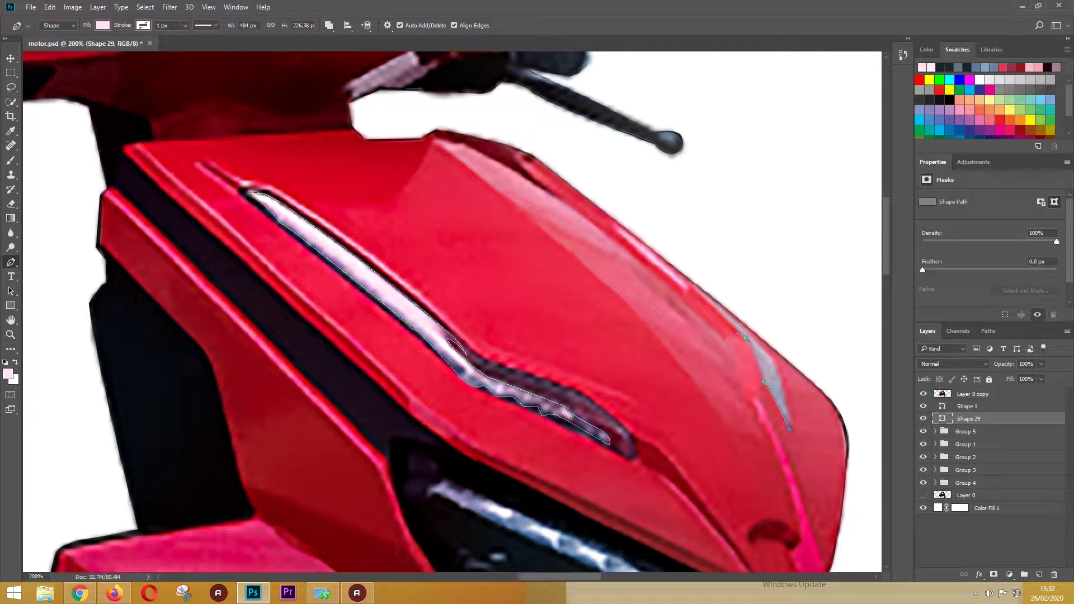
drag(772, 358, 789, 379)
drag(632, 232, 754, 259)
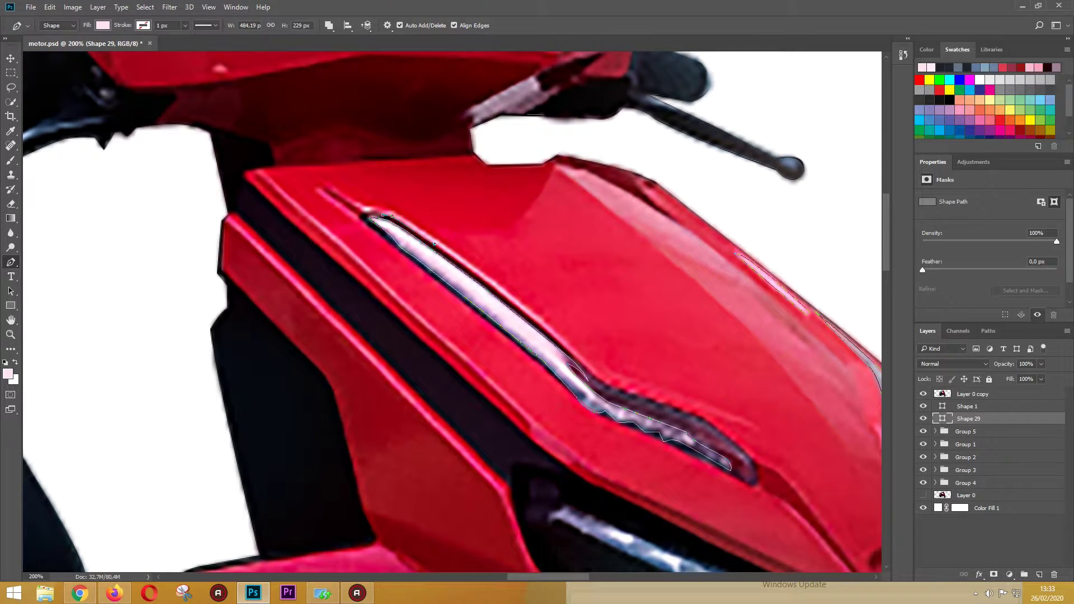
drag(571, 353, 598, 360)
drag(434, 244, 429, 235)
scroll(367, 210, down, 3)
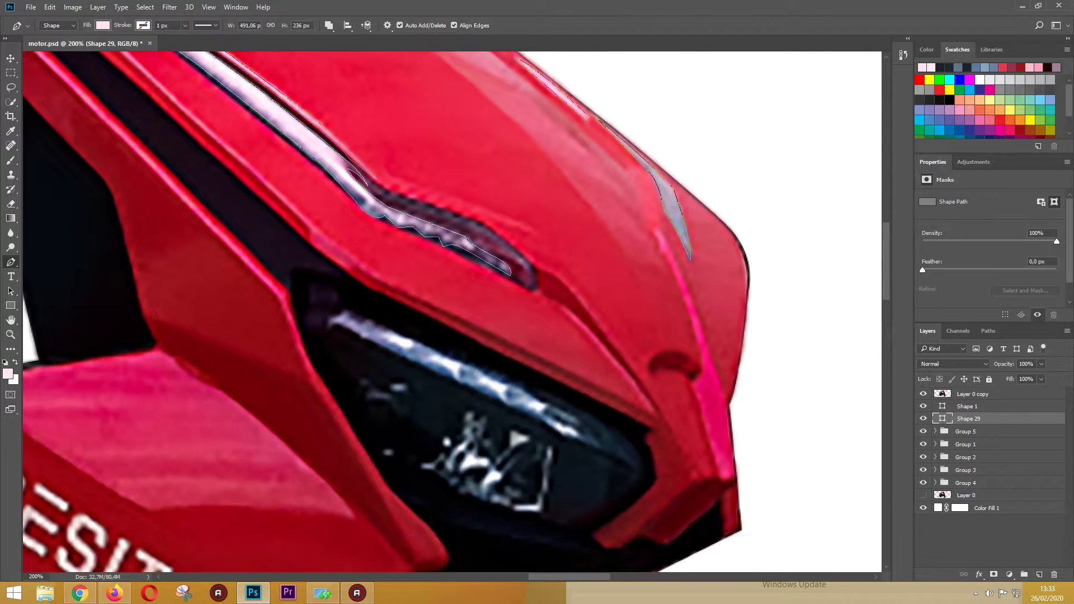
scroll(335, 196, up, 3)
- Trace the pink panel edge down the cowl and above the headlight
click(237, 138)
click(415, 301)
click(462, 338)
click(508, 390)
click(531, 419)
click(552, 425)
click(582, 443)
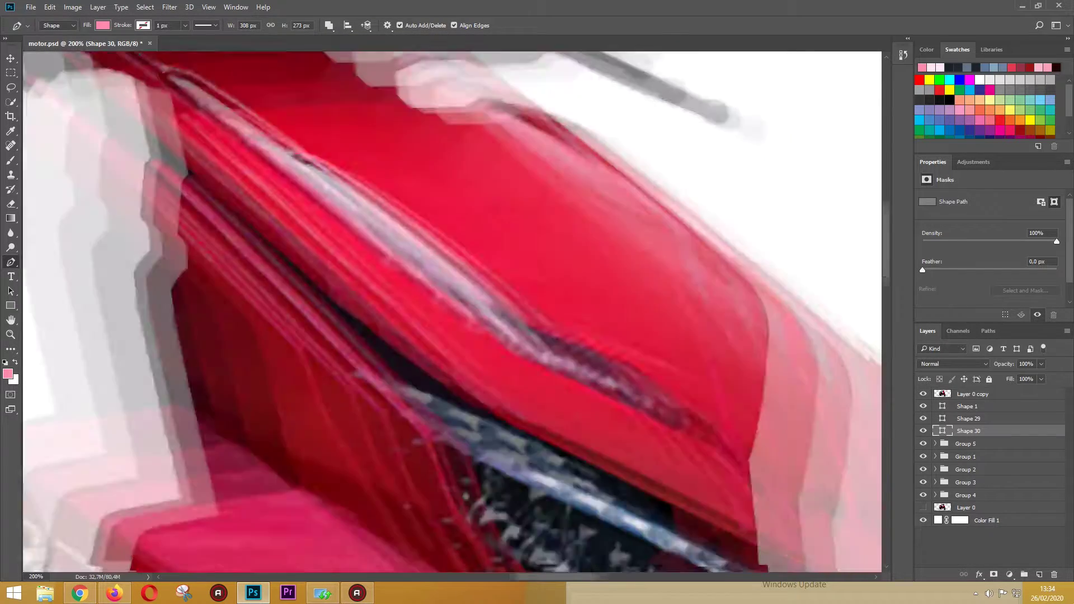
scroll(342, 175, down, 3)
scroll(342, 175, right, 3)
click(498, 246)
click(587, 348)
drag(588, 349, 596, 355)
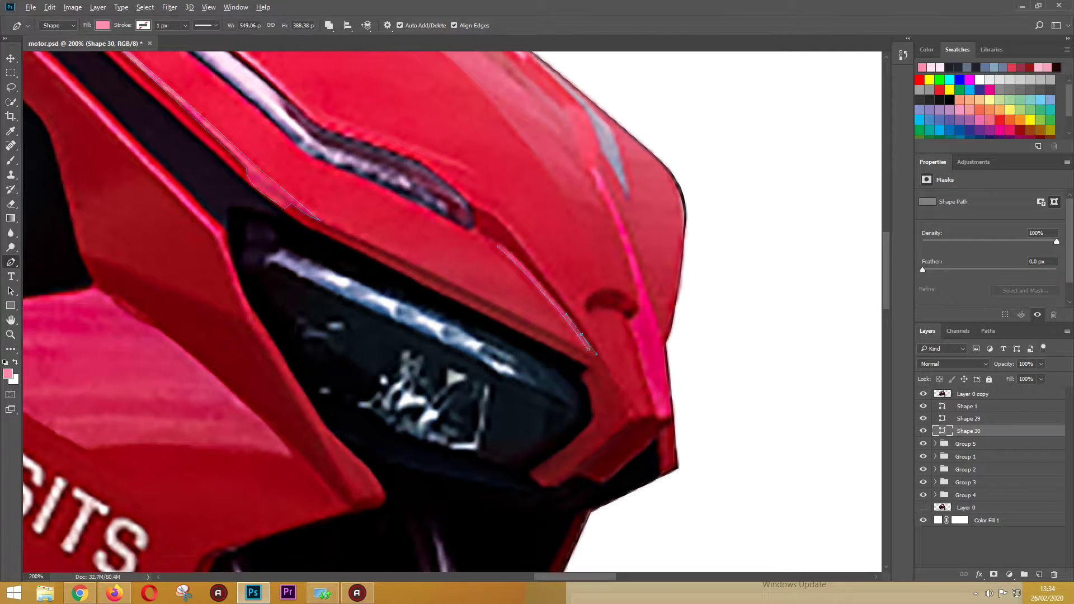
key(Return)
- Draw the cowl's vertical edge stripe down to the nose in a deeper red
click(662, 334)
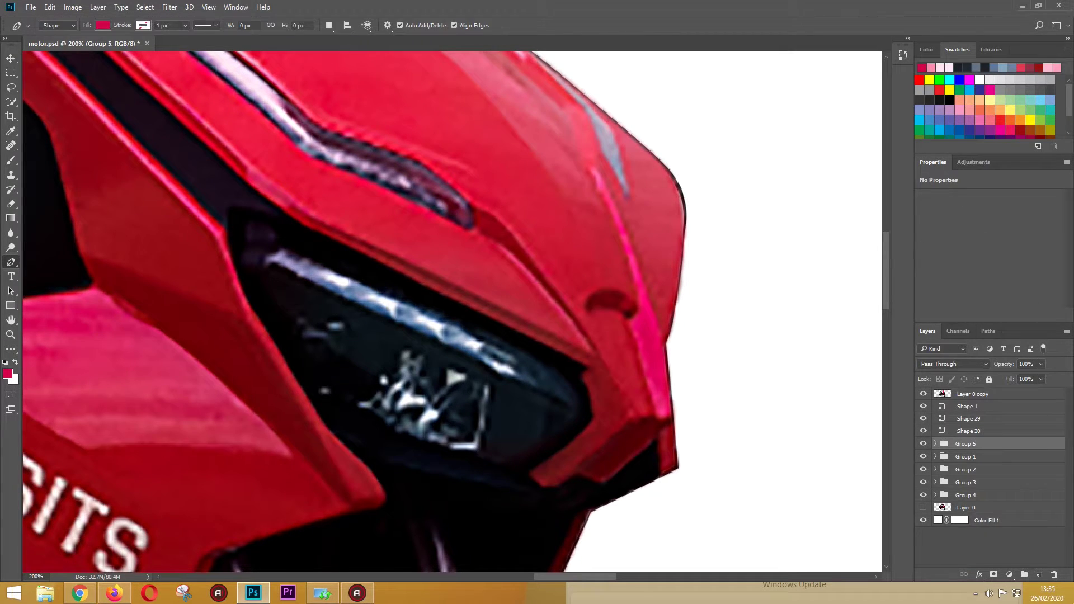
click(671, 415)
click(597, 169)
click(597, 189)
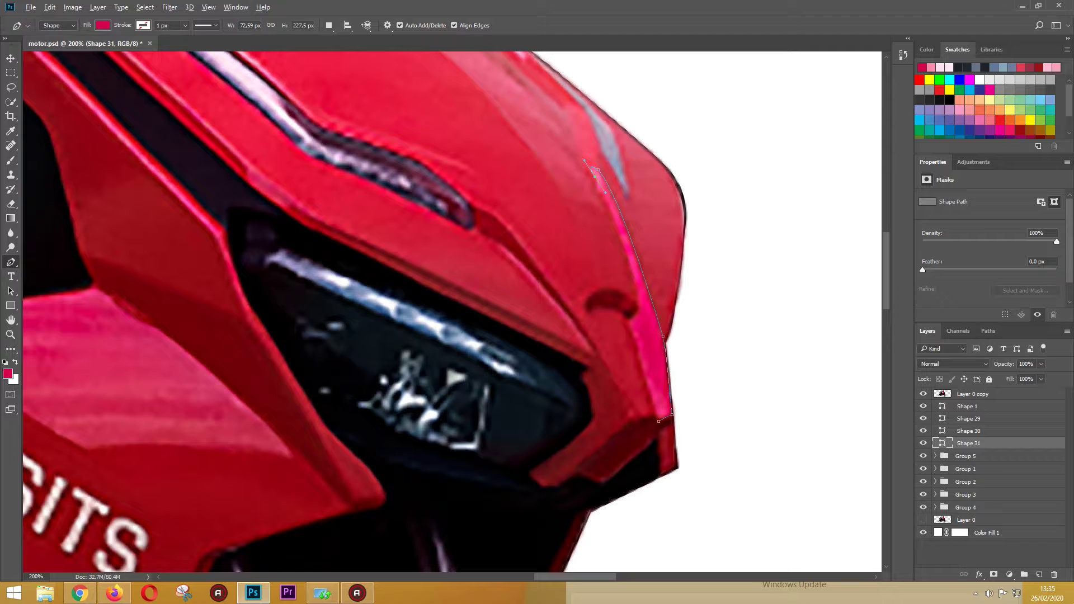
click(626, 252)
drag(629, 320, 653, 317)
key(Return)
- Trace a lighter pink highlight shape on the upper cowl
scroll(448, 280, up, 3)
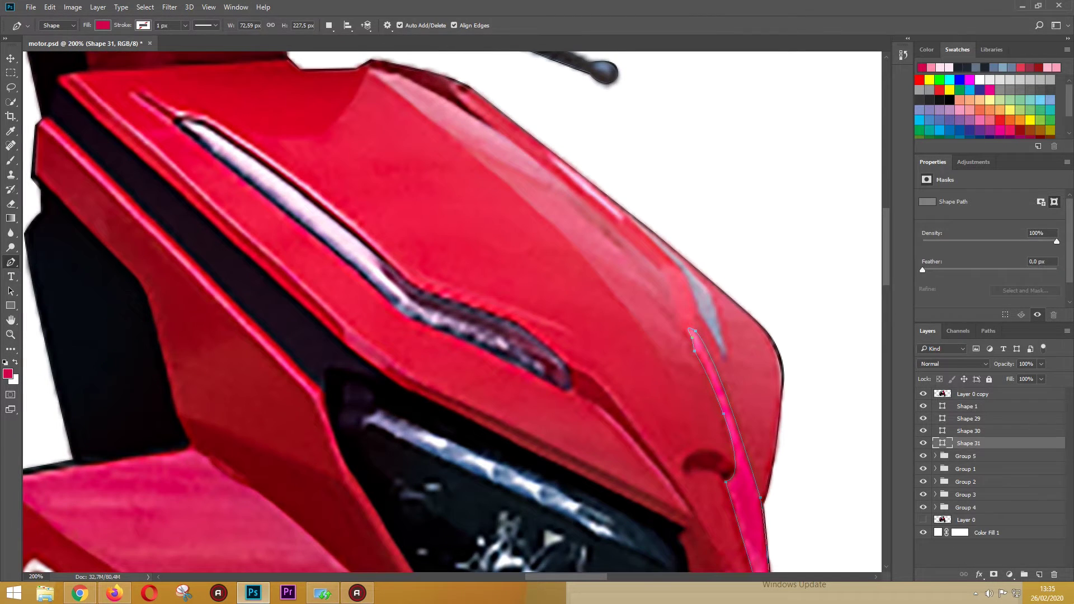
click(369, 71)
click(932, 67)
click(663, 361)
click(711, 381)
click(684, 273)
click(473, 114)
- Outline the dark red crease below the light strip toward the headlight corner
click(370, 71)
scroll(448, 280, down, 3)
click(455, 213)
click(1048, 67)
click(481, 226)
click(552, 306)
click(588, 370)
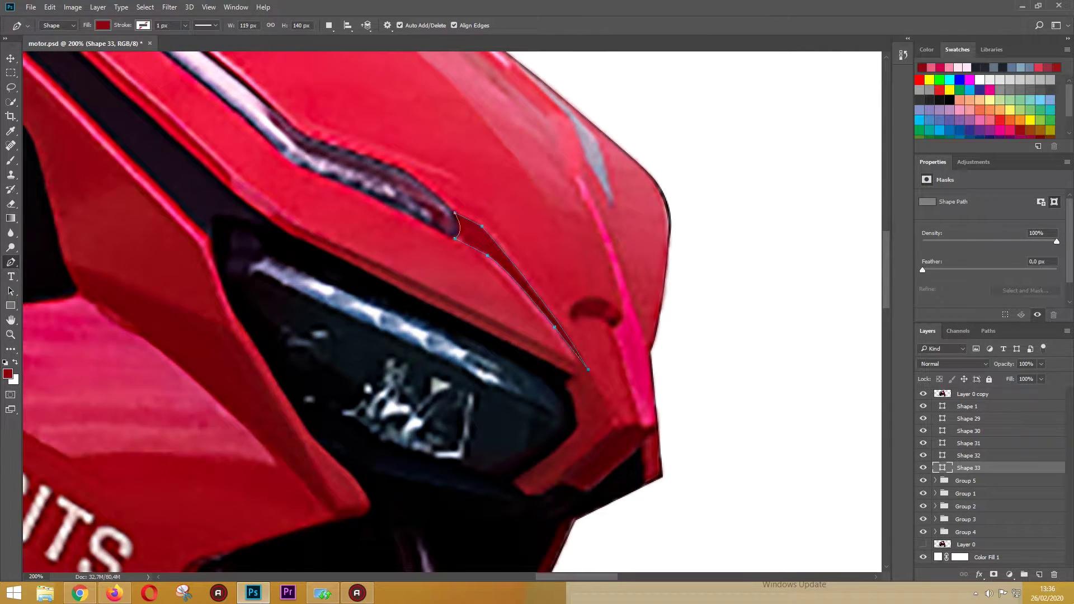
- Outline the dark red nose piece and small bump, hiding the photo briefly to check
scroll(448, 280, down, 2)
click(609, 374)
click(553, 421)
click(584, 438)
click(924, 394)
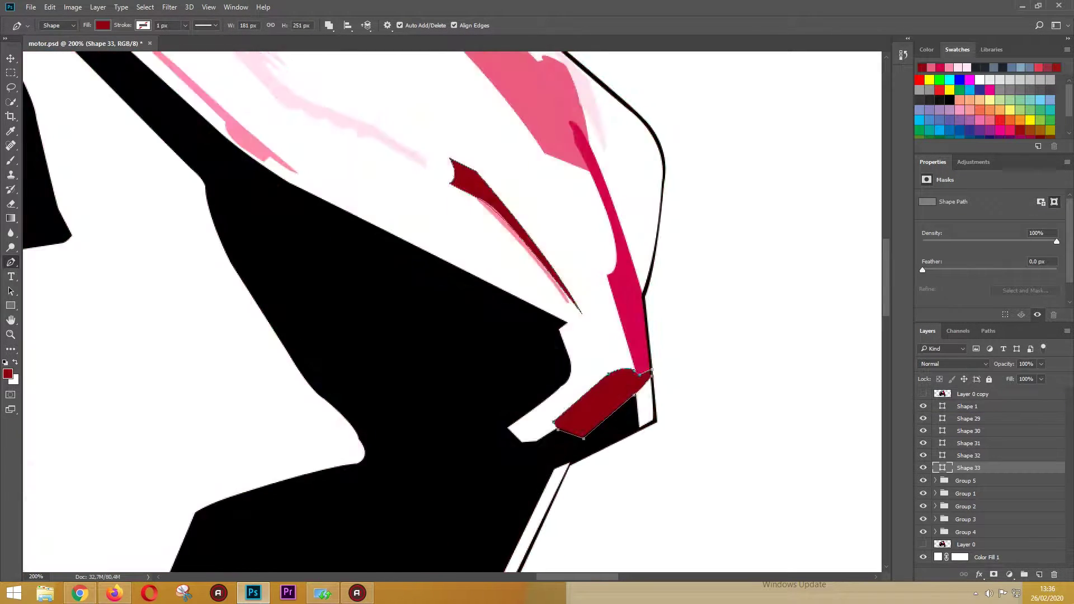
click(923, 394)
drag(575, 244, 597, 235)
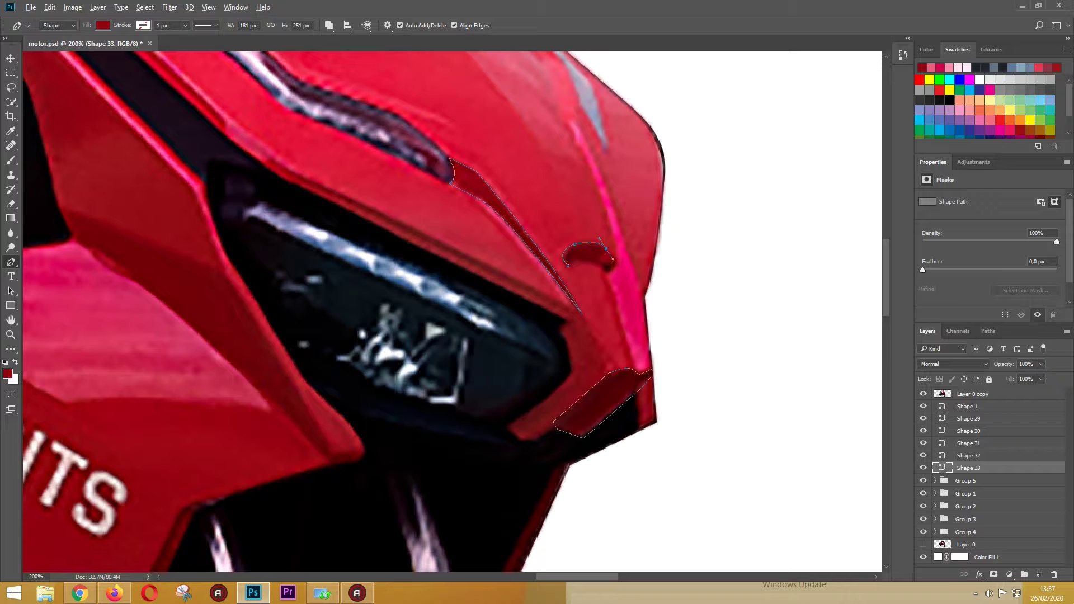
drag(608, 273, 624, 262)
drag(392, 224, 723, 481)
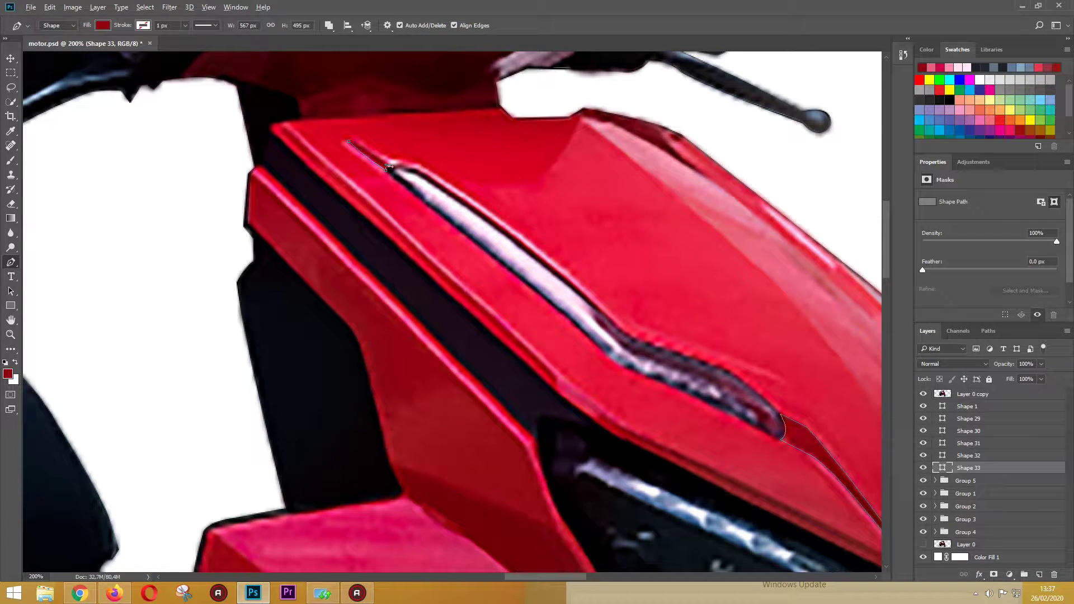
- Draw a long edge shape along the upper panel line and the headlight's upper edge
click(283, 128)
drag(447, 280, 419, 372)
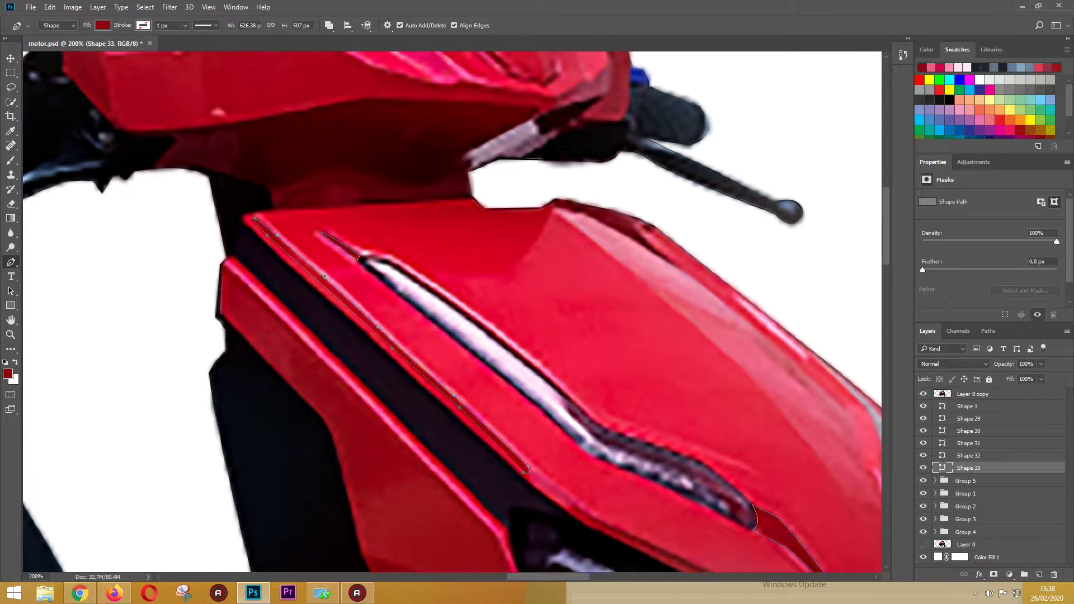
drag(641, 224, 651, 213)
click(552, 201)
mouse_move(560, 391)
mouse_down()
mouse_move(336, 213)
mouse_move(504, 157)
mouse_up()
click(833, 424)
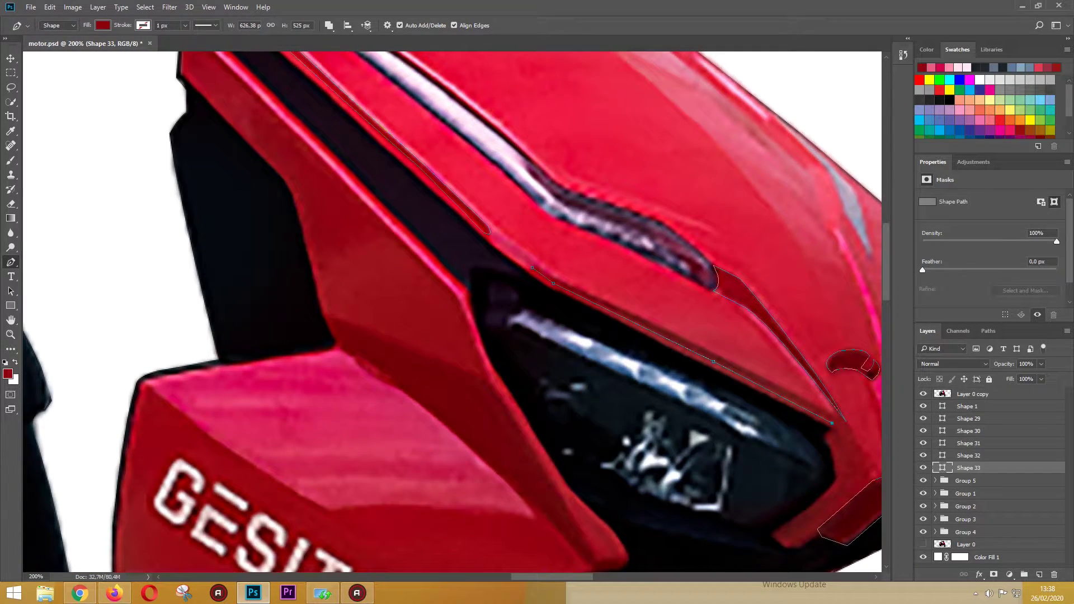
click(966, 481)
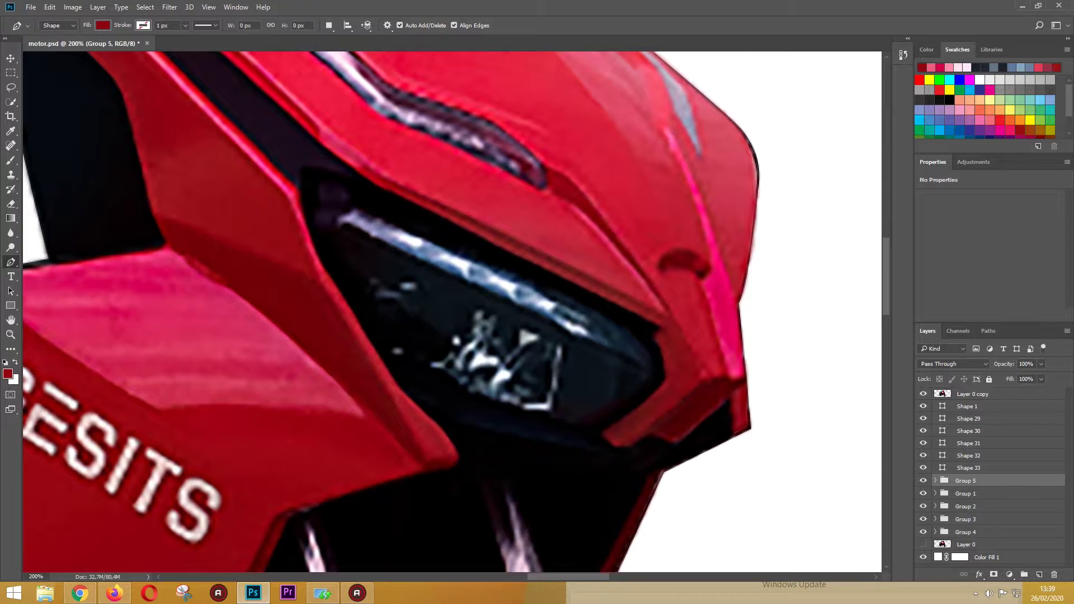
- Draw a dark red piece beside the cowl's nose, toggling the photo to check
click(923, 394)
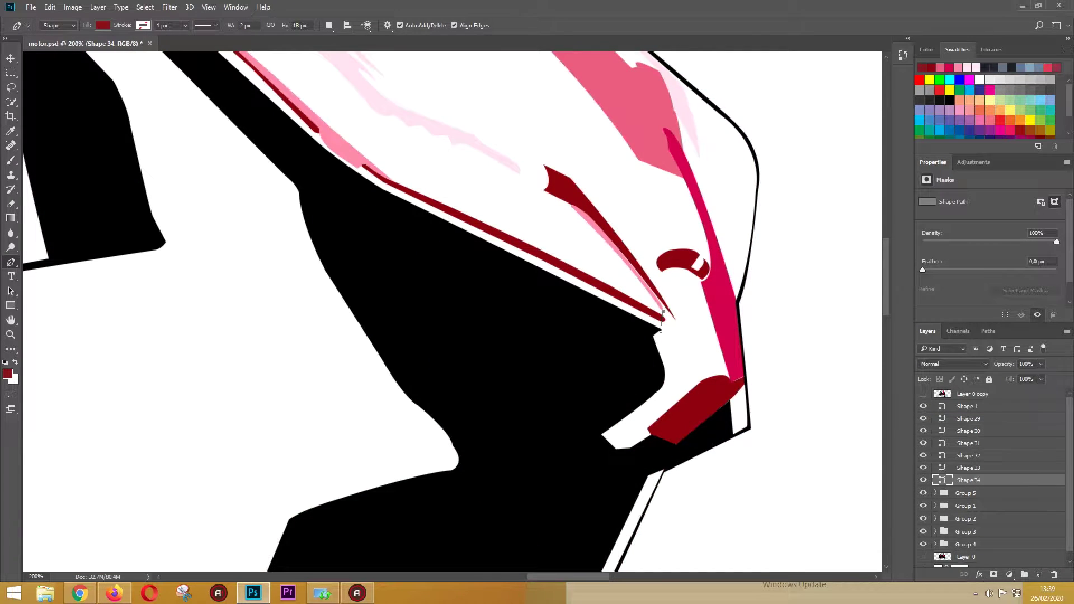
click(924, 394)
click(674, 327)
click(693, 352)
click(704, 381)
click(924, 394)
click(652, 436)
click(631, 449)
click(617, 448)
click(649, 338)
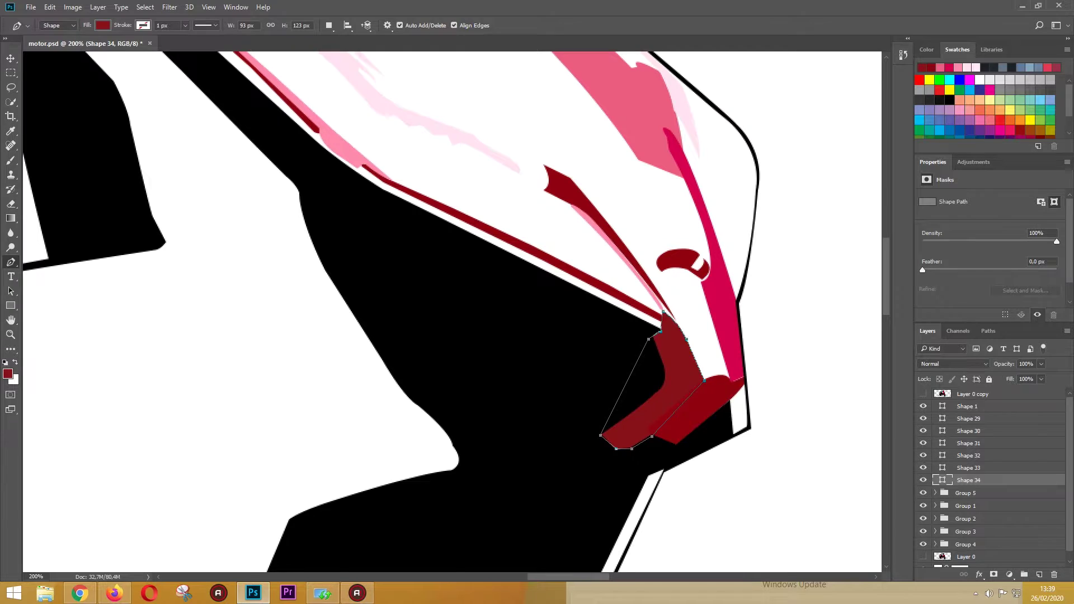
click(924, 394)
- Add a small piece at the nose tip and compare it against the photo
click(747, 383)
click(733, 439)
click(750, 430)
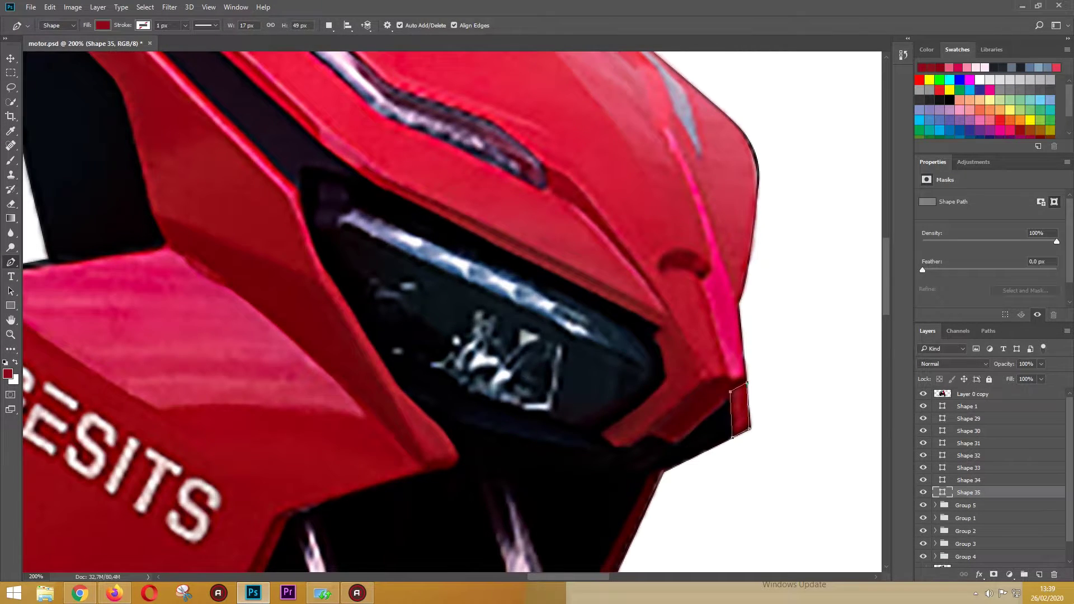
click(923, 394)
scroll(448, 307, up, 4)
click(923, 394)
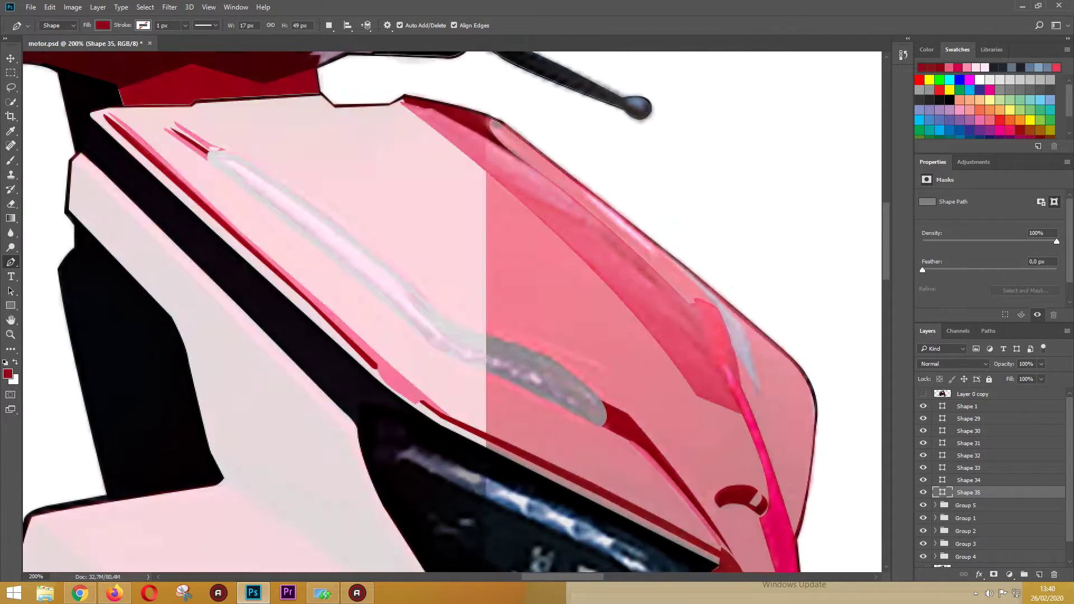
click(923, 394)
click(923, 394)
click(965, 506)
- Sample a colour and outline the light strip's upper edge with curved points
key(i)
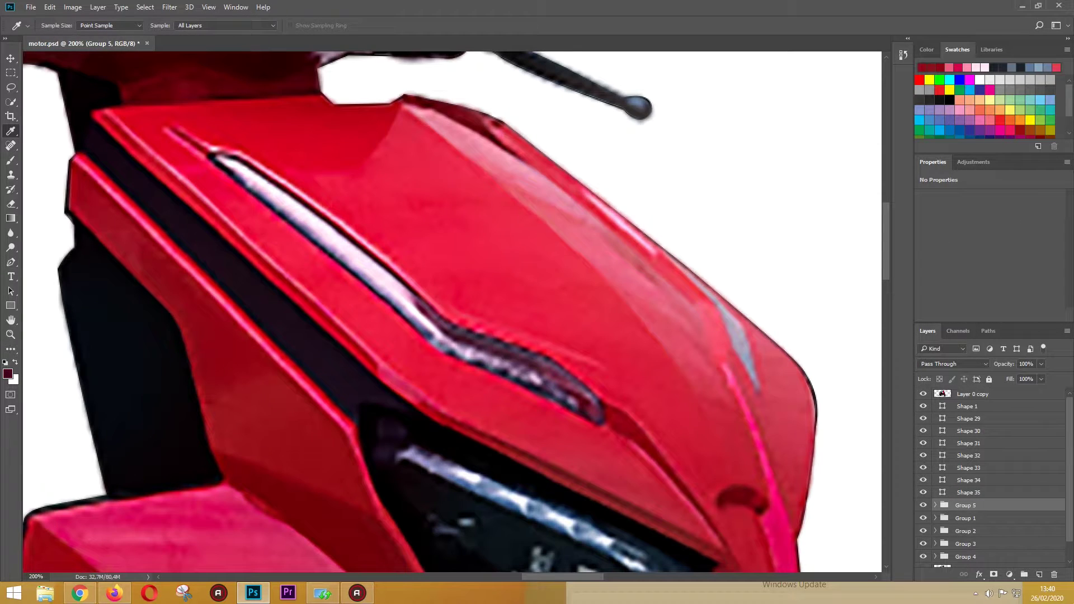
key(p)
click(206, 159)
click(398, 307)
click(417, 330)
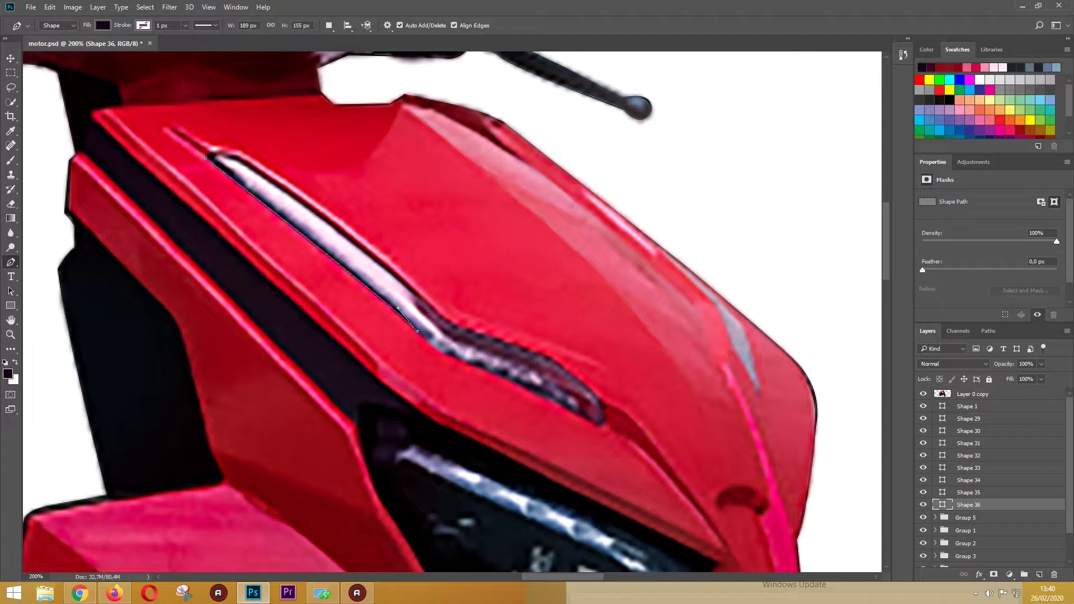
click(605, 406)
click(555, 359)
drag(470, 329, 541, 350)
drag(433, 306, 414, 281)
- Inspect the flat-colour cowl artwork with the photo hidden and Path Selection active
drag(308, 207, 586, 325)
click(923, 394)
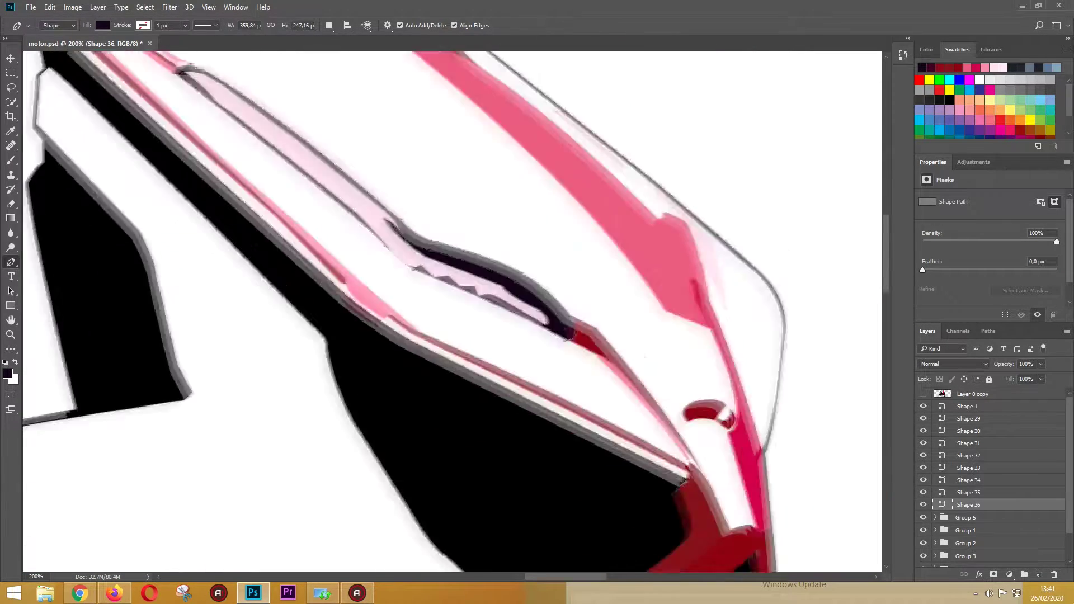
click(967, 406)
key(a)
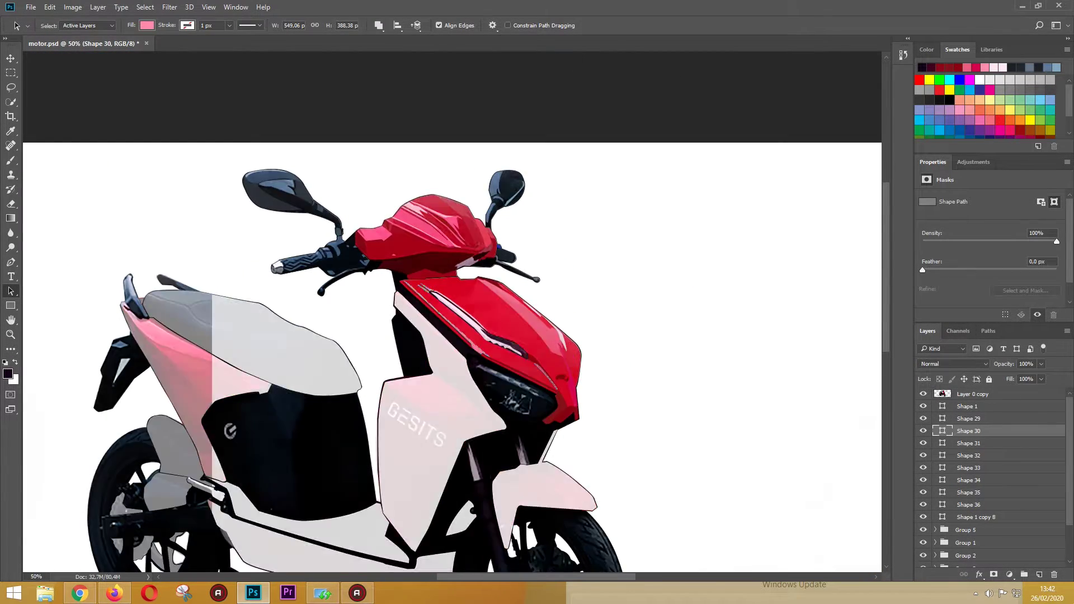
click(923, 394)
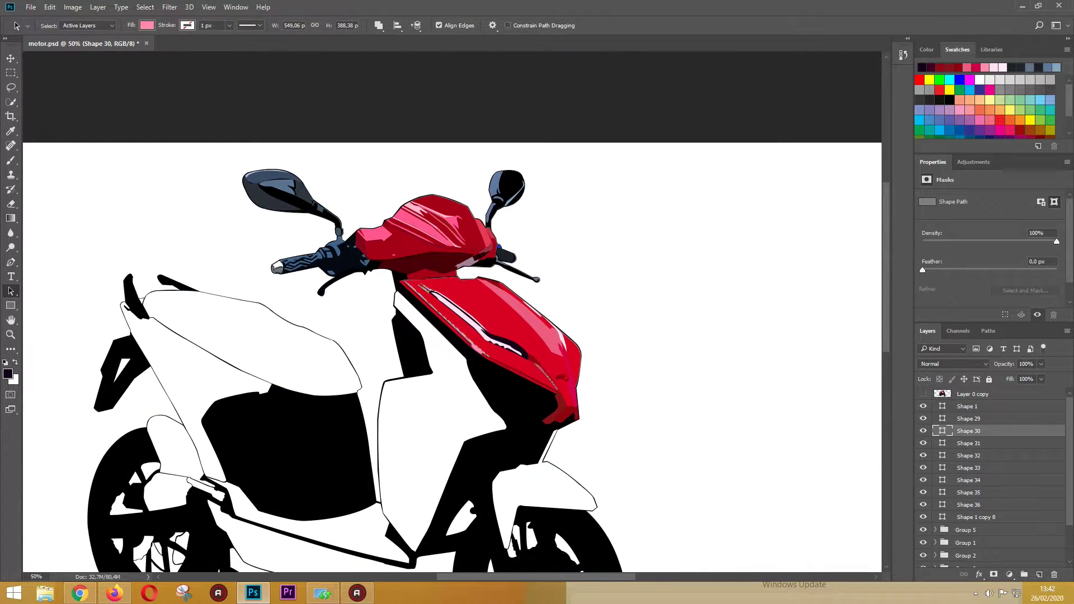
- Above Group 2, trace the side panel's top outline above the GESITS lettering as a shape
click(966, 555)
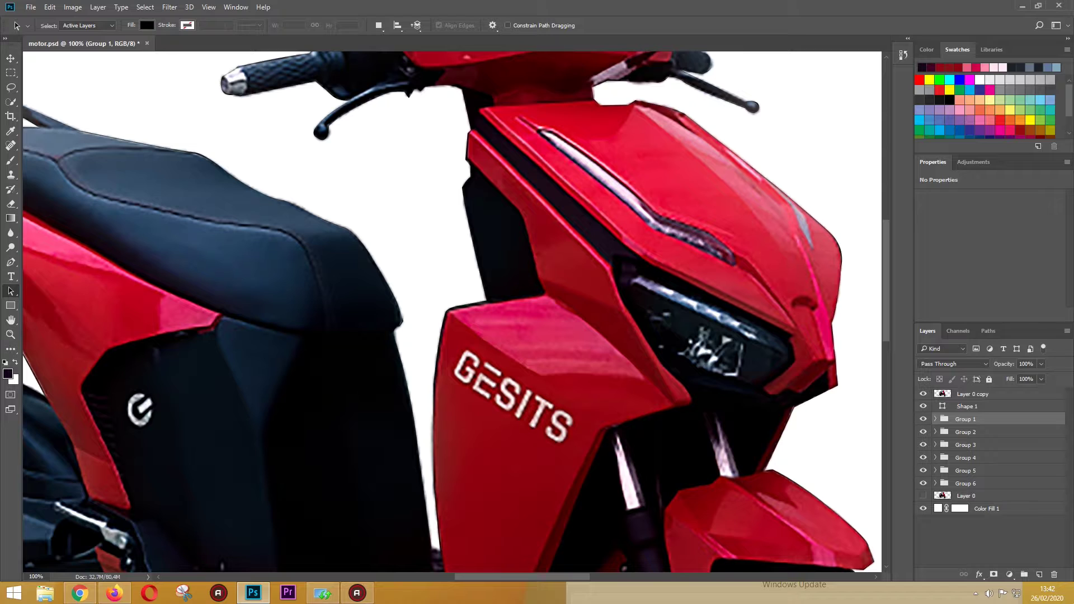
key(p)
click(448, 311)
click(543, 378)
click(644, 380)
click(592, 325)
click(545, 295)
click(448, 311)
- Draw a dark red shape over the upper panel's front edge with a curved anchor
click(329, 25)
click(347, 45)
click(515, 193)
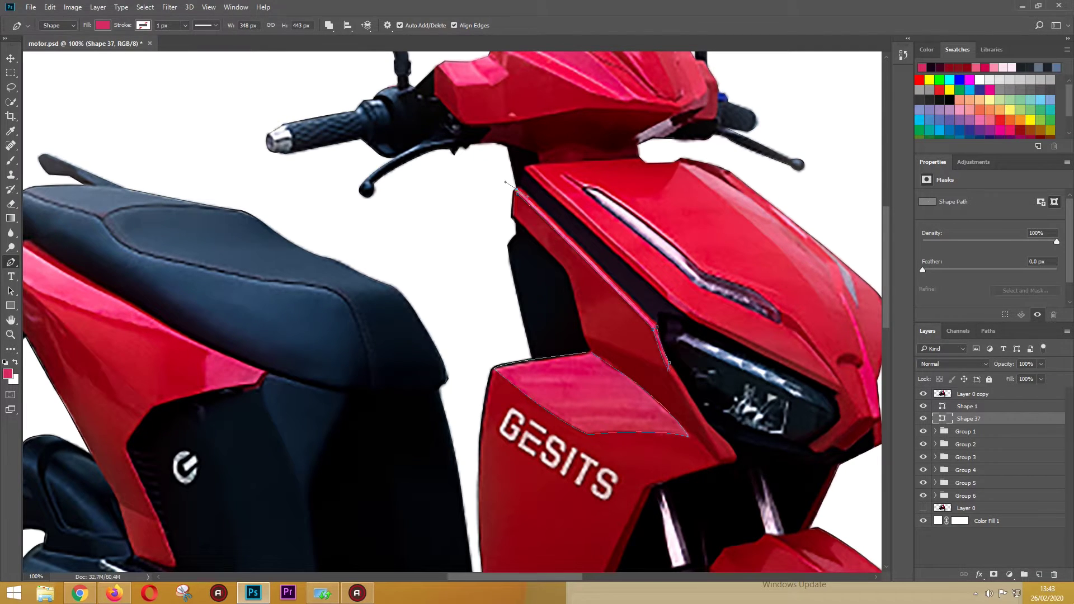
drag(670, 370, 557, 165)
click(478, 132)
click(556, 166)
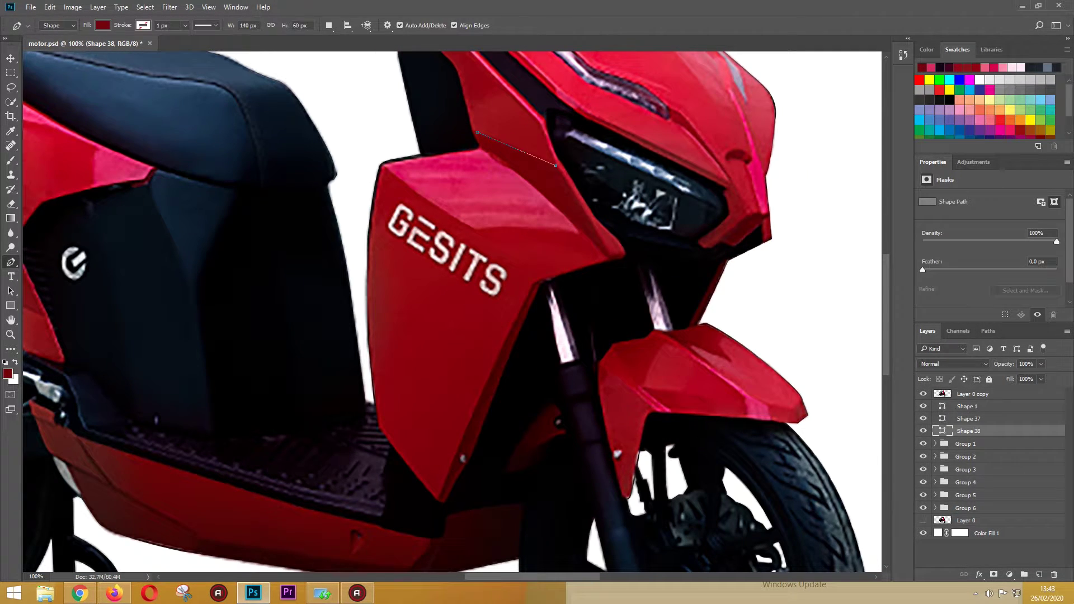
mouse_move(613, 274)
mouse_down()
mouse_move(610, 256)
mouse_move(625, 252)
mouse_up()
click(477, 133)
- Trace a closed outline around the GESITS lettering, along the S and T
click(464, 458)
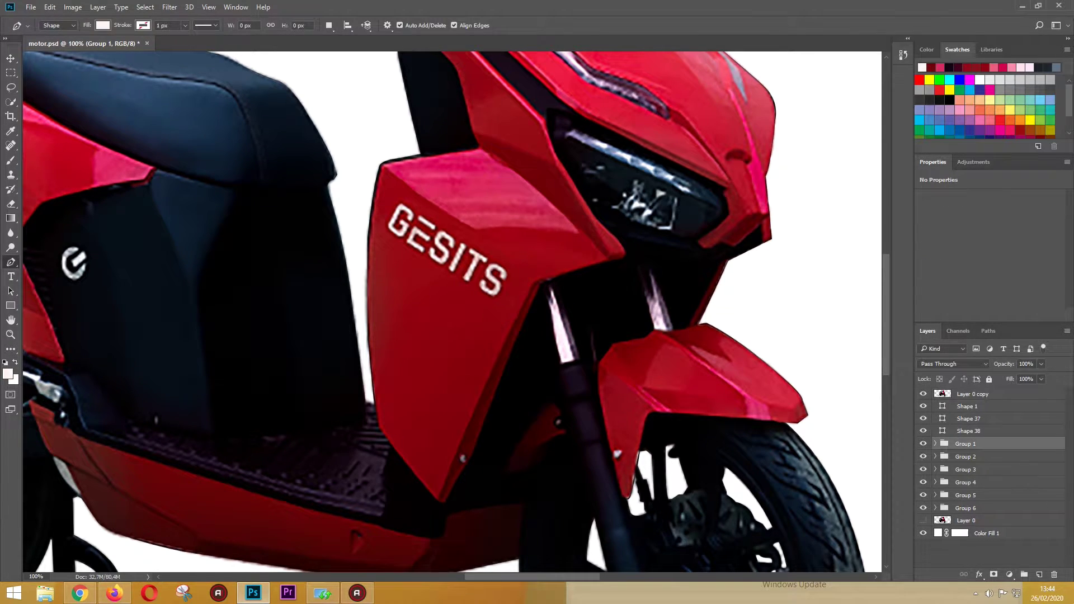
drag(463, 459, 465, 460)
click(386, 219)
scroll(336, 227, up, 1)
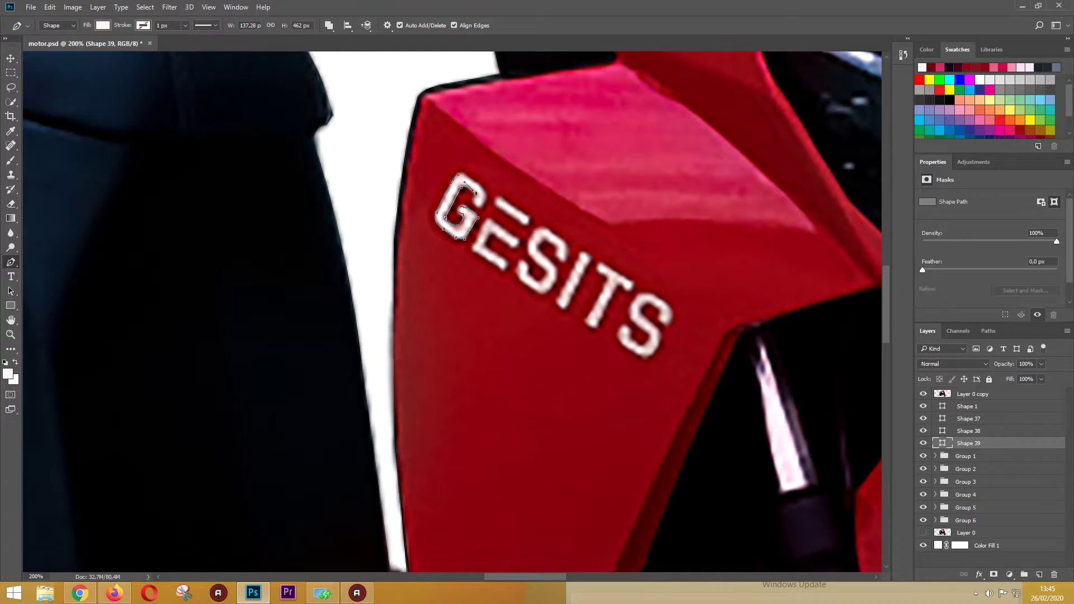
drag(526, 218, 504, 167)
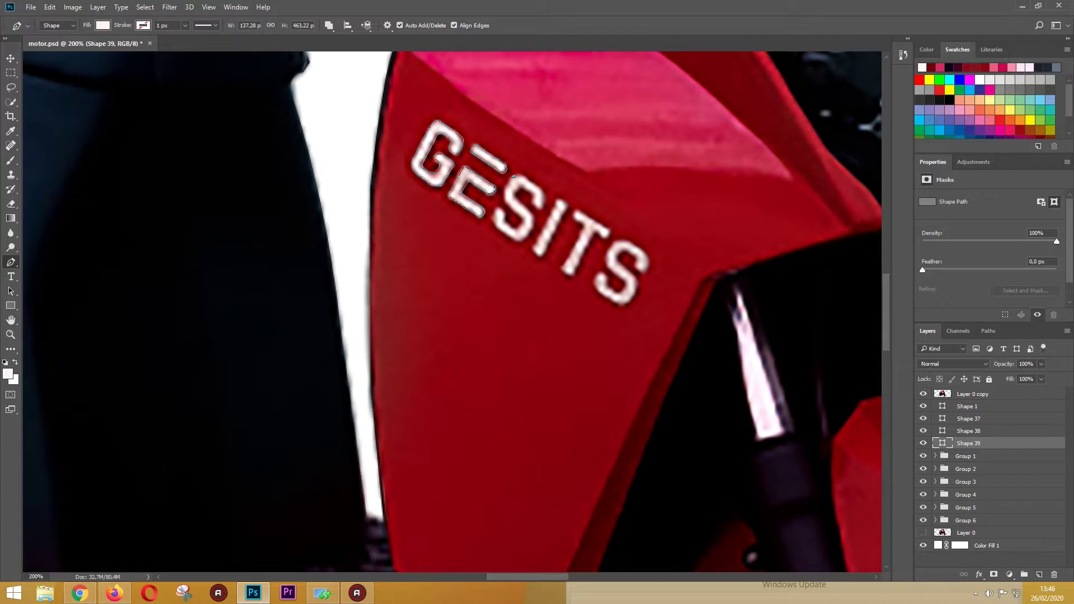
click(518, 241)
click(571, 278)
click(644, 256)
scroll(645, 256, down, 5)
- Trace the front side panel's curved edge with a chain of smooth and corner anchors
click(690, 89)
click(649, 101)
drag(563, 282, 554, 307)
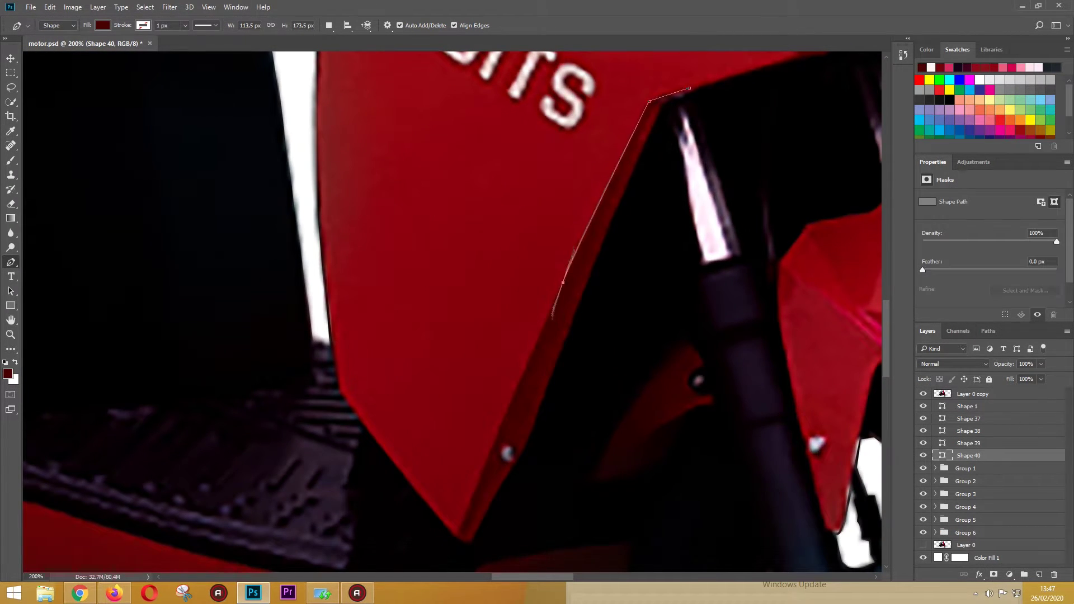
click(487, 454)
scroll(487, 454, down, 3)
click(437, 384)
drag(444, 387, 473, 326)
click(499, 292)
scroll(499, 292, up, 3)
click(429, 376)
click(501, 199)
click(525, 144)
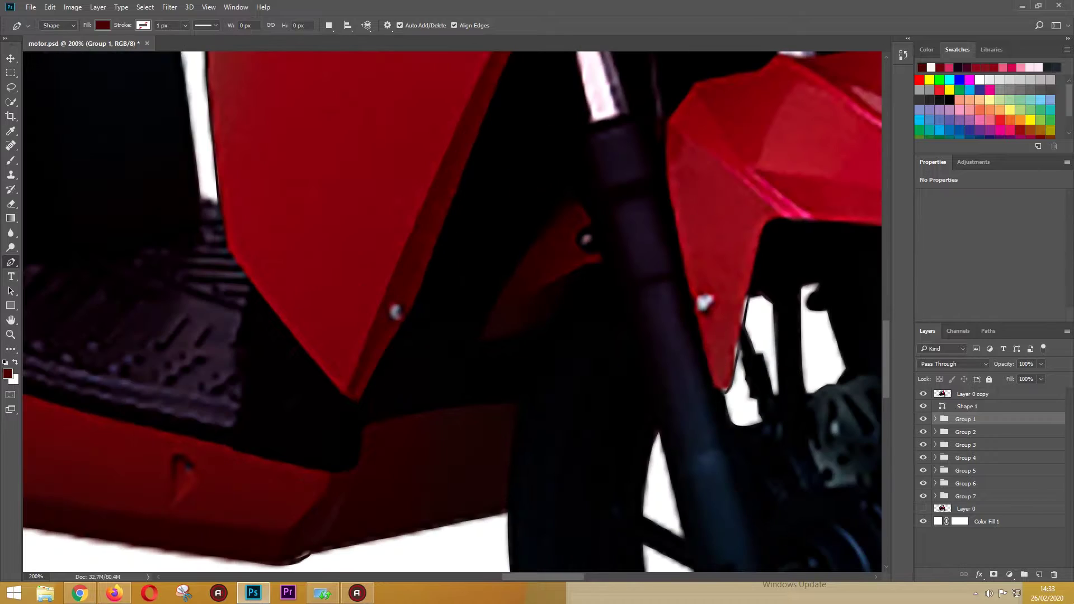
- Trace the dark red piece beside the bolt behind the fork
key(i)
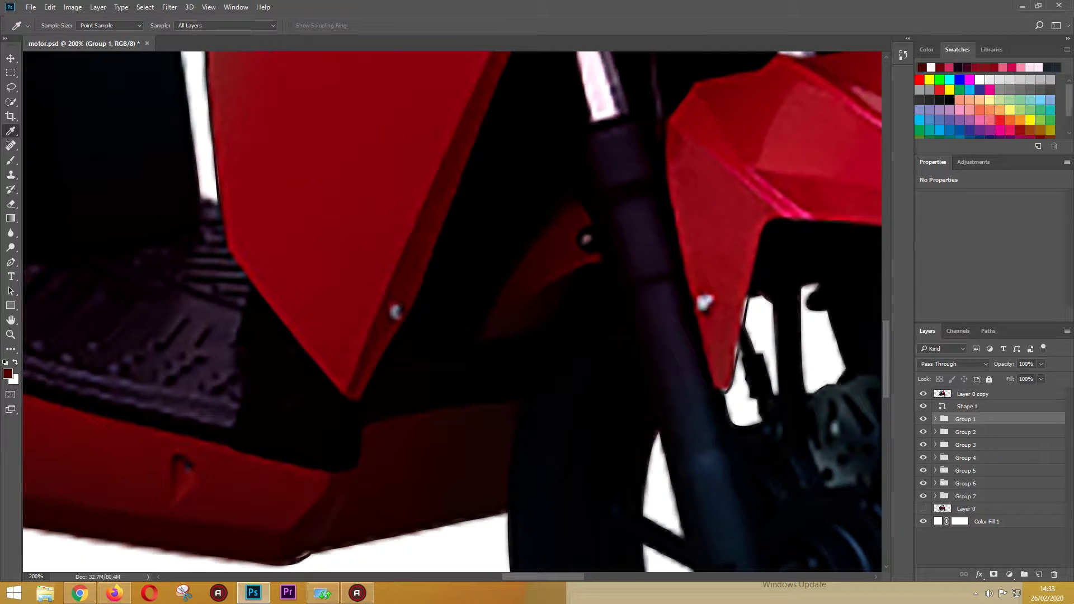
key(p)
click(572, 210)
click(576, 253)
click(587, 258)
click(538, 284)
drag(519, 309, 516, 321)
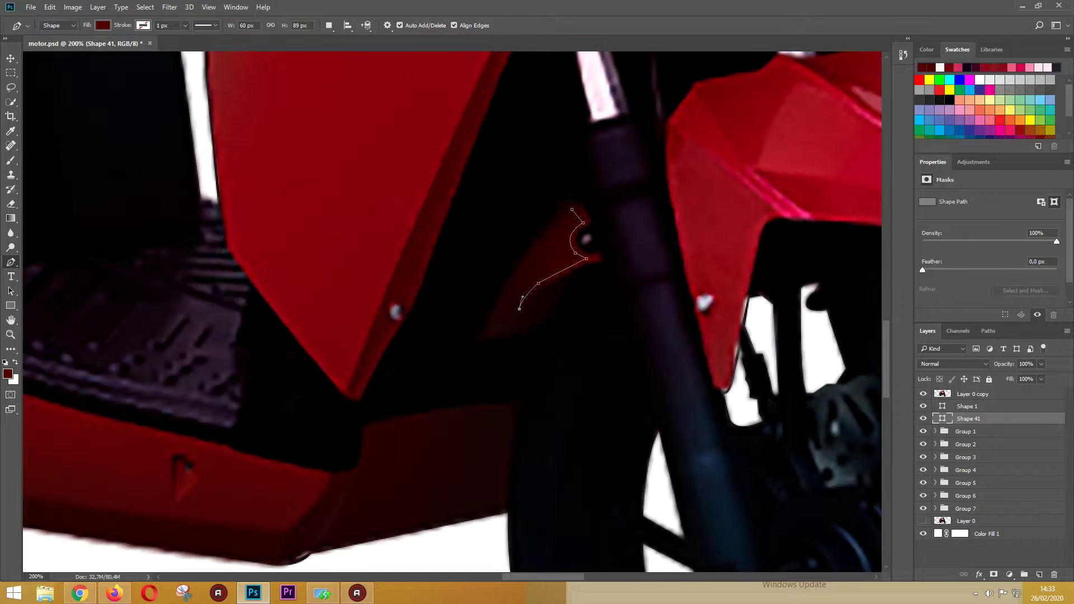
click(560, 279)
click(587, 265)
- Finish the bolt-piece outline with a smooth top anchor, toggling the photo to check
key(ctrl+comma)
key(ctrl+comma)
key(ctrl+comma)
drag(581, 203, 599, 217)
click(566, 196)
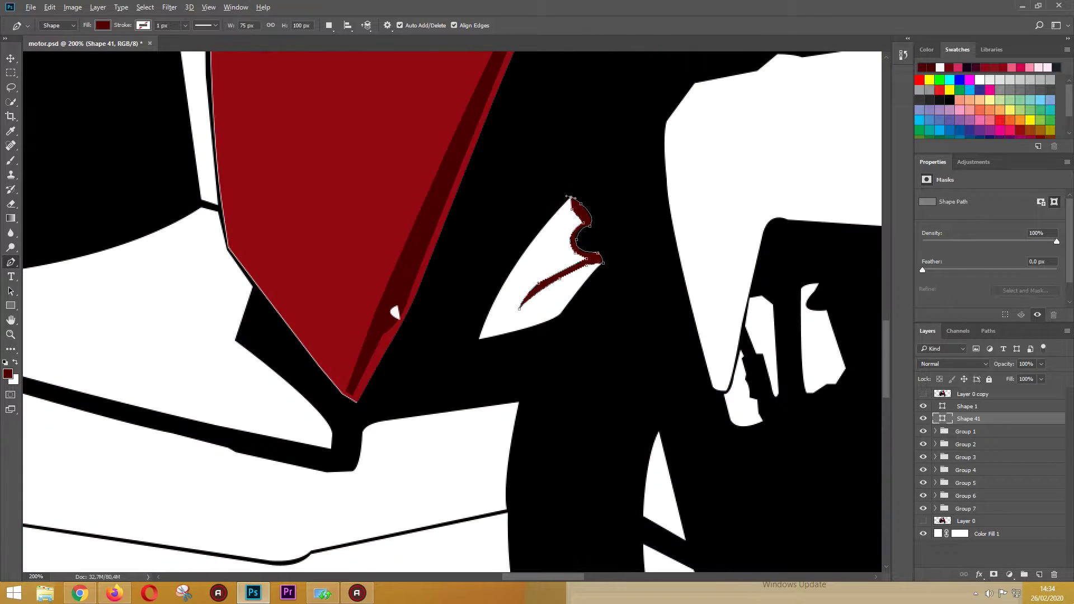
key(alt+bracketleft)
key(ctrl+comma)
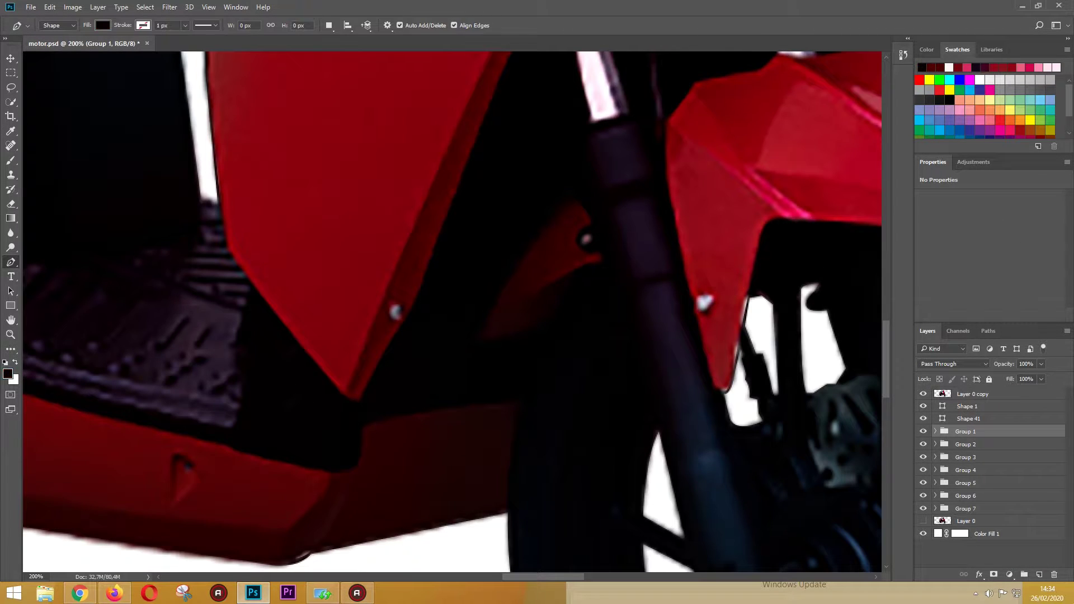
- Trace a second shape along the lower lip edge, undoing one misplaced anchor
key(ctrl+comma)
click(600, 260)
click(535, 292)
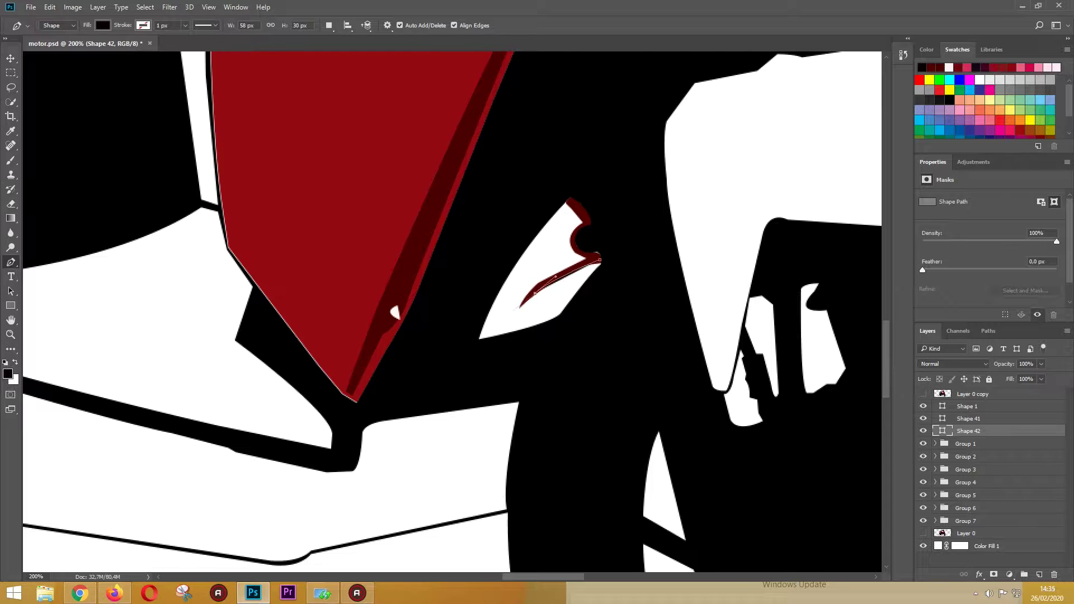
drag(508, 318, 507, 348)
key(ctrl+comma)
key(ctrl+comma)
key(ctrl+z)
click(558, 295)
click(554, 316)
key(alt+bracketleft)
- Sample the photo's dark red and draw a closed lip shape with it
key(i)
click(600, 261)
key(p)
click(521, 306)
click(478, 340)
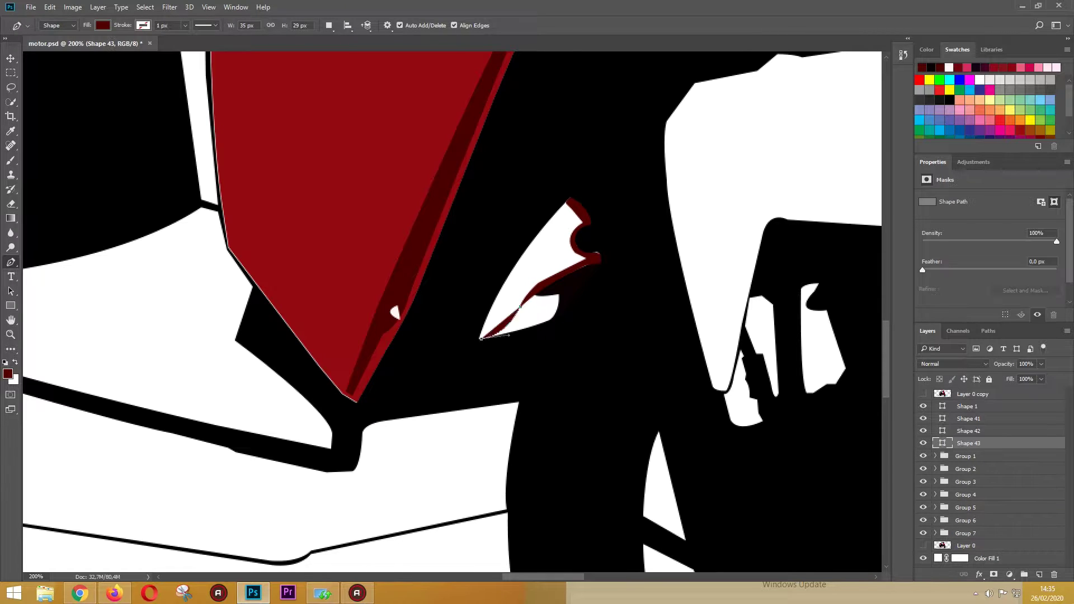
click(524, 333)
click(559, 313)
click(563, 290)
- Give Shape 43 a darker red fill and add another small lip shape
double_click(942, 444)
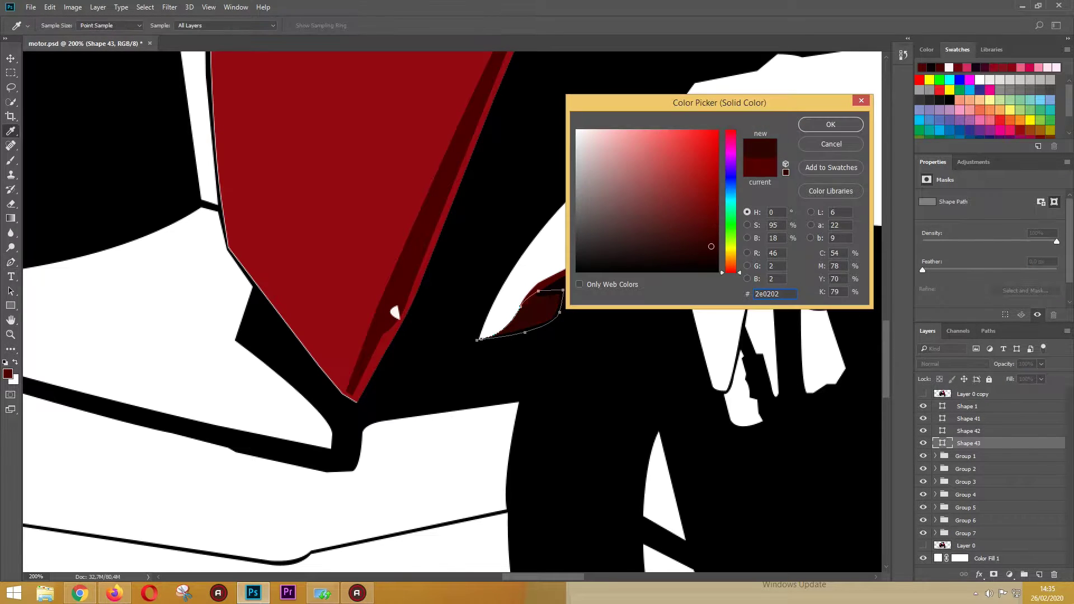
click(827, 123)
click(923, 394)
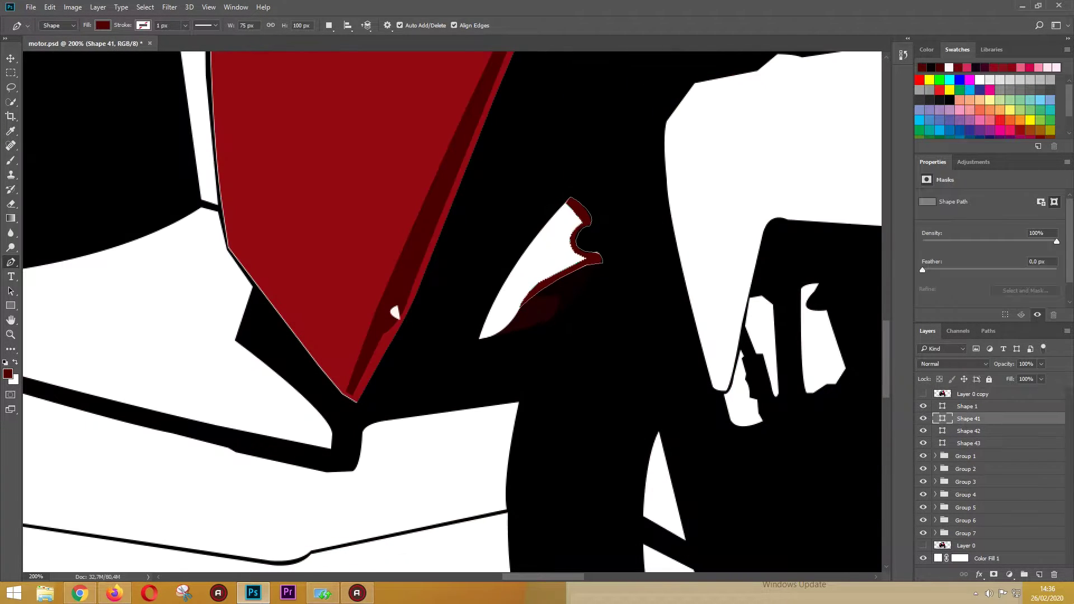
click(596, 261)
double_click(943, 419)
key(Return)
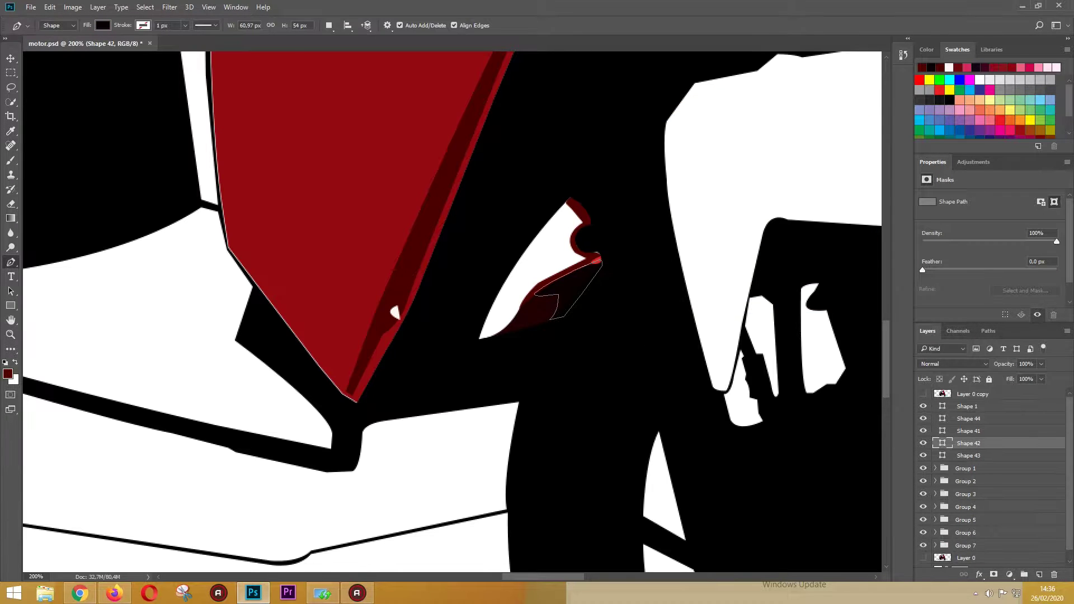
- Duplicate the outline shape, fill it dark red, and move it below Shape 43
key(ctrl+j)
key(a)
click(924, 394)
double_click(942, 407)
key(Return)
drag(974, 406, 974, 462)
click(924, 394)
- Group the bolt-piece layers into Group 8 and place it below Group 7
click(969, 419)
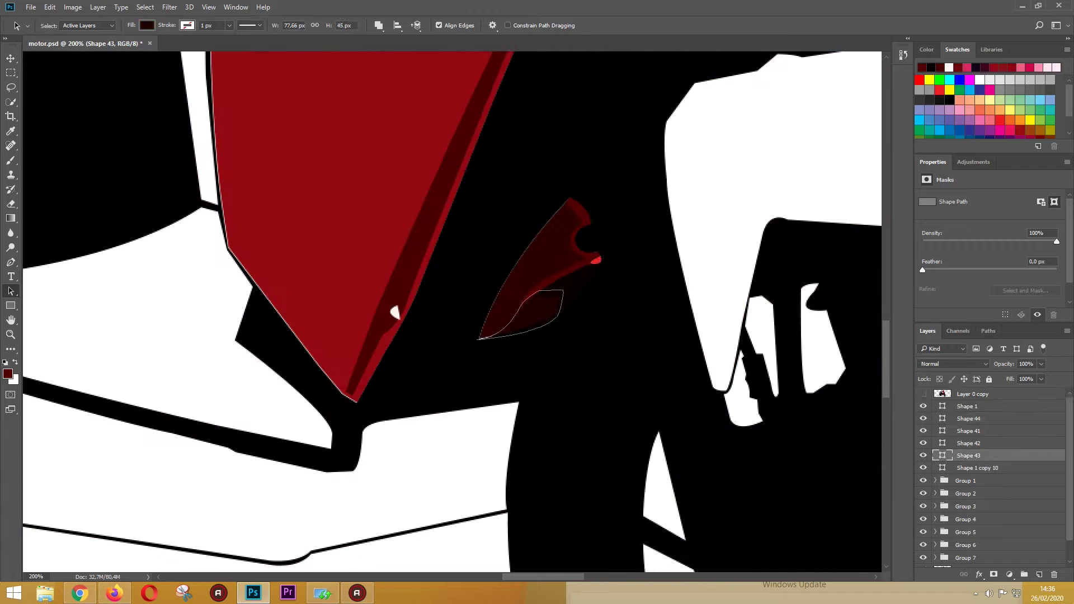
shift+click(976, 468)
key(ctrl+g)
click(924, 394)
drag(965, 511, 965, 512)
- Above Layer 0, trace the mudguard's pink highlight in the sampled pink
key(p)
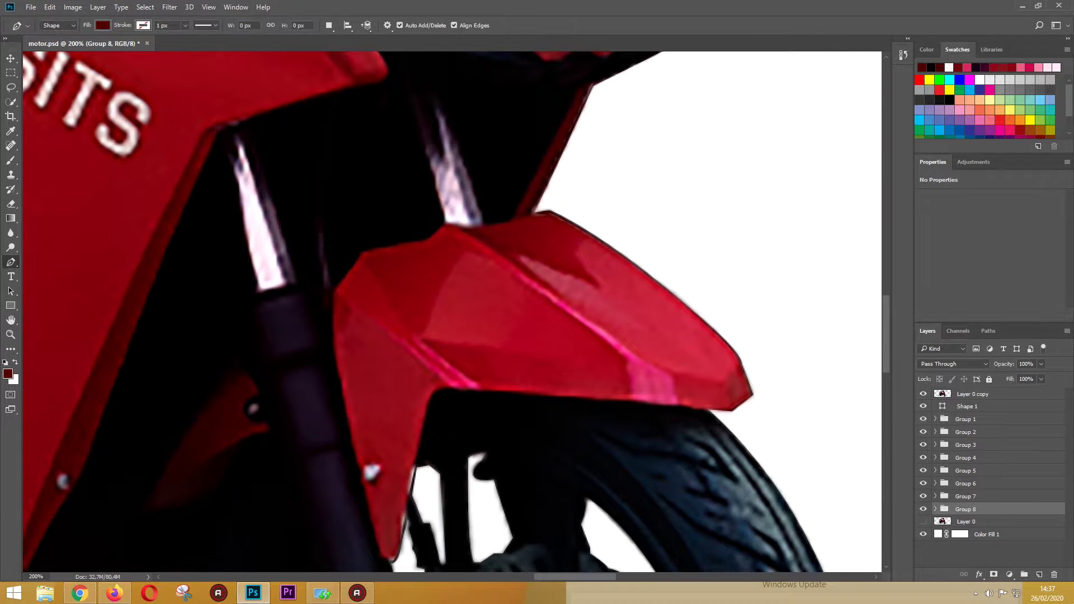
click(966, 521)
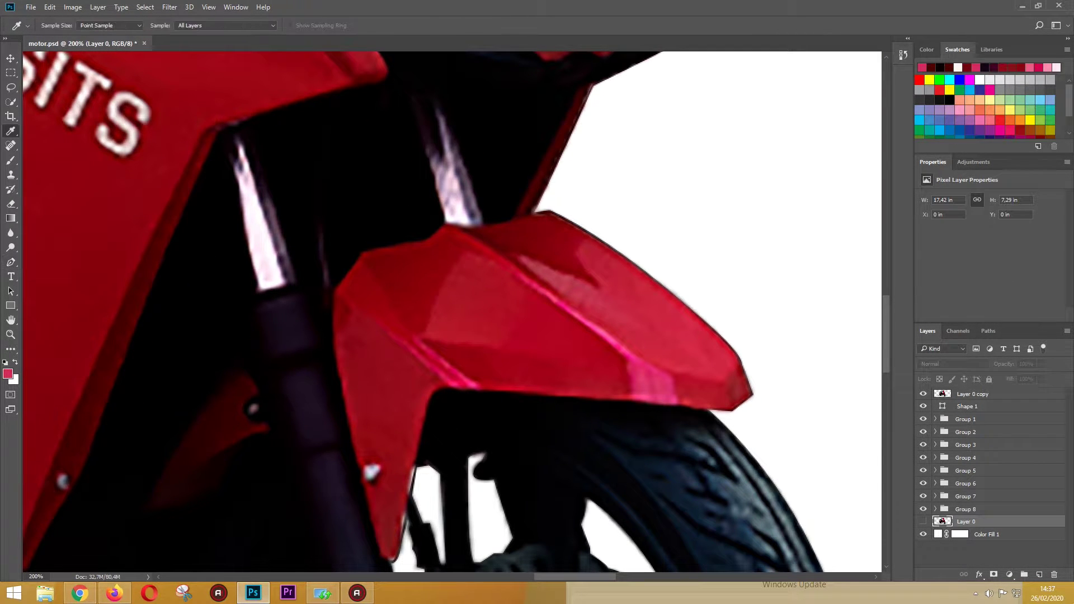
click(636, 402)
click(678, 406)
click(670, 373)
click(575, 311)
click(517, 272)
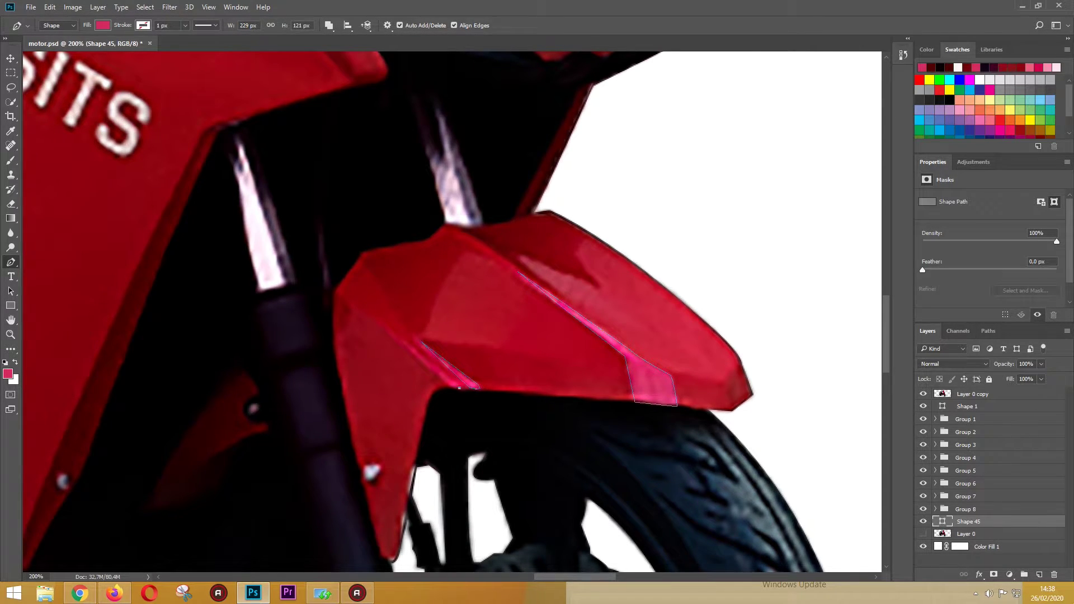
key(Escape)
- Trace a small mudguard shape and the small dark bolt
click(369, 477)
click(376, 467)
key(Escape)
click(375, 476)
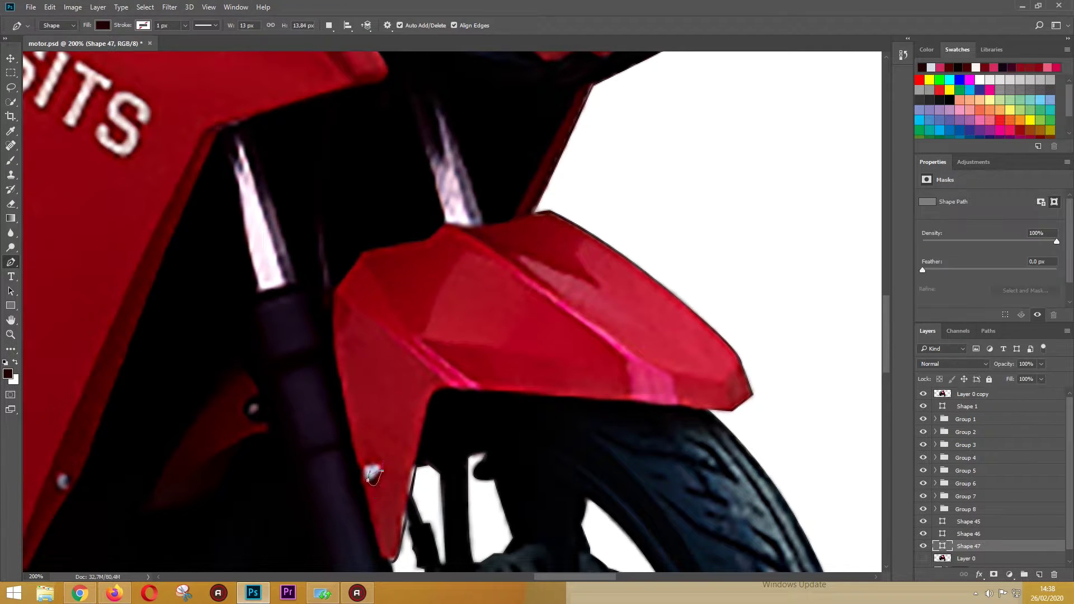
key(Escape)
- Sample red and trace the mudguard's rear tip
click(723, 382)
click(734, 409)
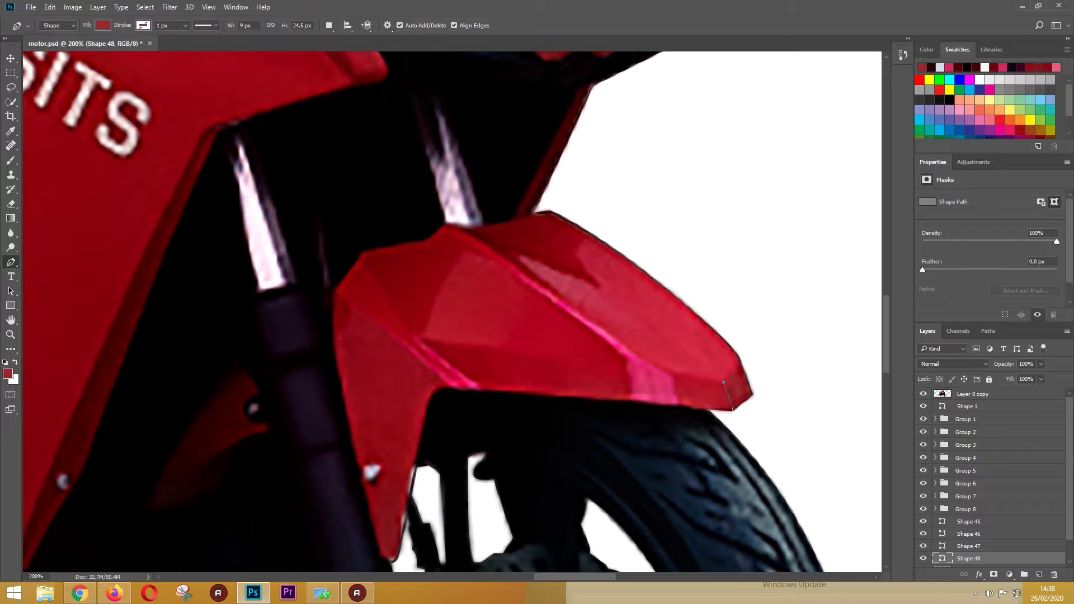
click(753, 394)
click(736, 351)
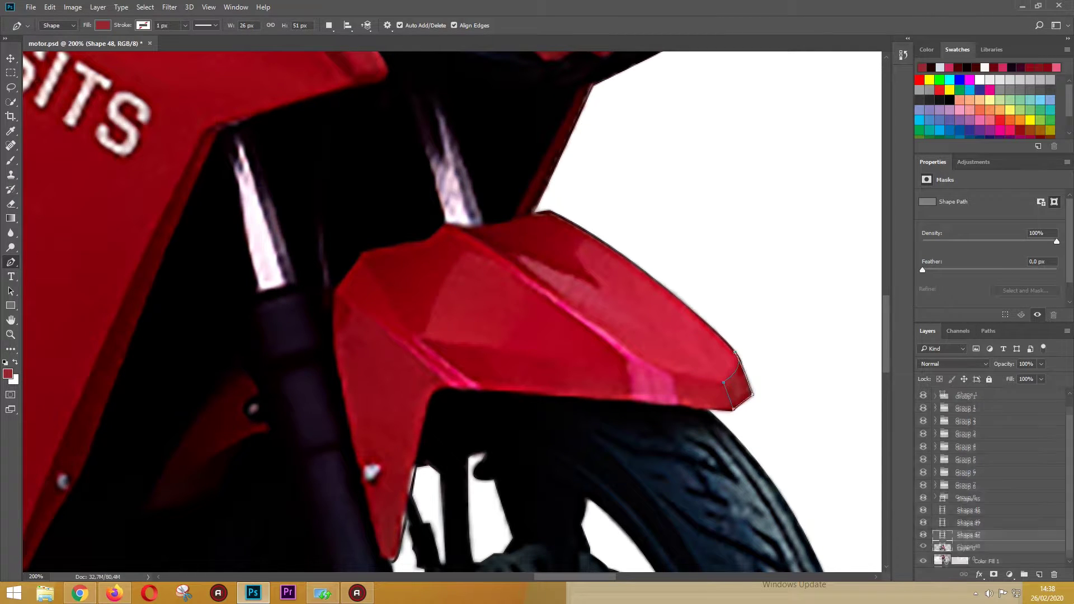
key(Escape)
- Trace the mudguard's lower edge, toggling the photo for reference
click(731, 410)
click(677, 404)
click(924, 394)
click(671, 375)
click(923, 394)
click(724, 382)
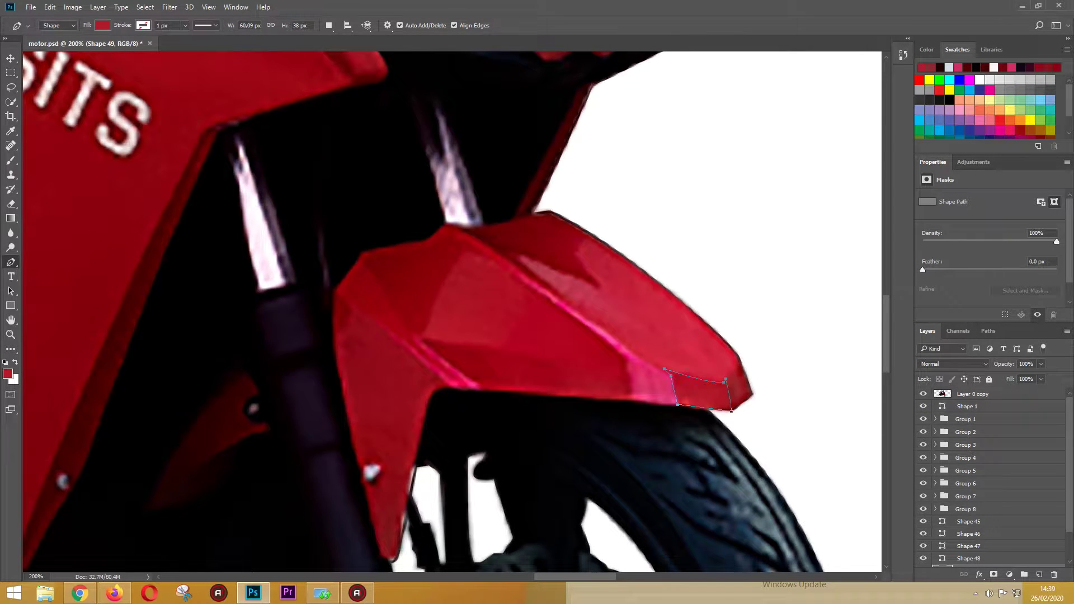
- Sample the mudguard's dark red and start outlining the mudguard top
key(i)
click(452, 224)
key(p)
click(566, 303)
click(604, 291)
click(576, 254)
click(591, 234)
click(551, 211)
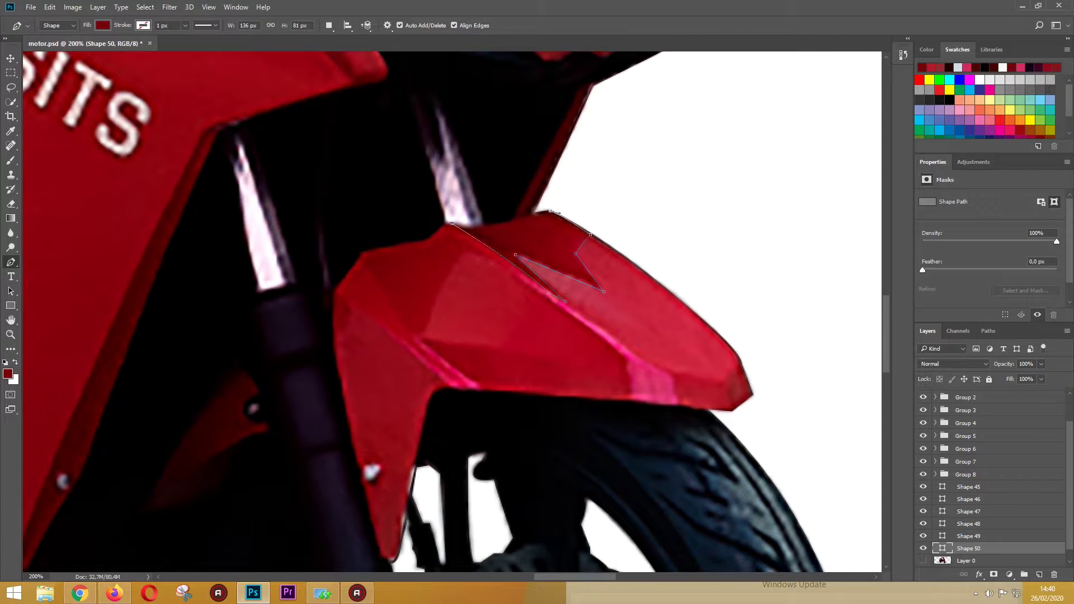
- Extend the mudguard-top outline up and down the dark strut and close it
scroll(984, 476, up, 1)
click(558, 215)
click(522, 214)
click(550, 164)
click(591, 85)
click(582, 88)
click(509, 221)
click(474, 227)
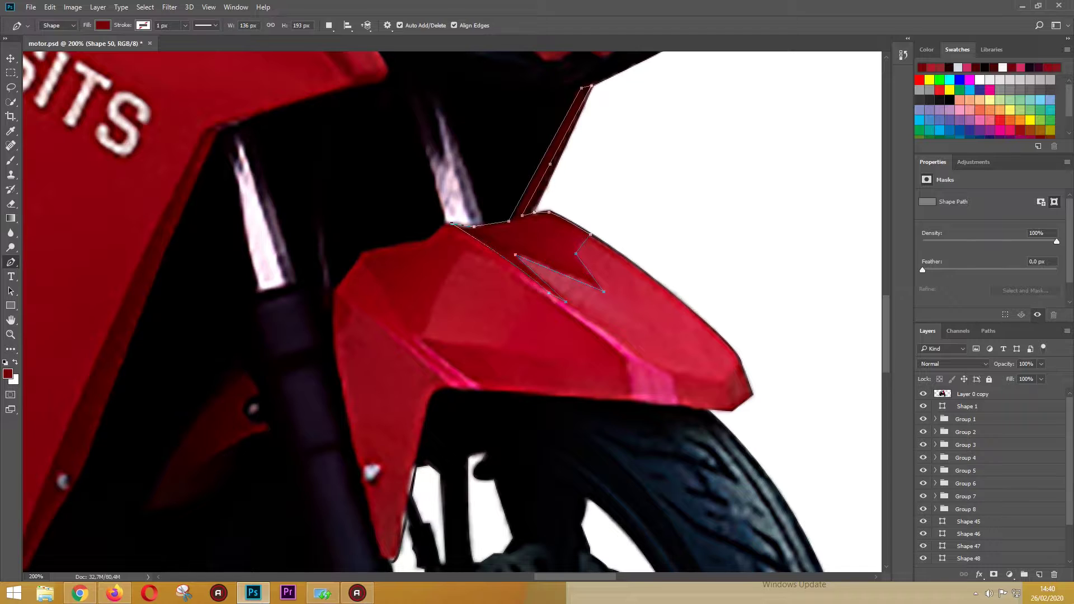
scroll(985, 476, down, 2)
- Trace the curved mudguard front shape above Layer 0 and commit it
click(966, 548)
drag(426, 331, 413, 381)
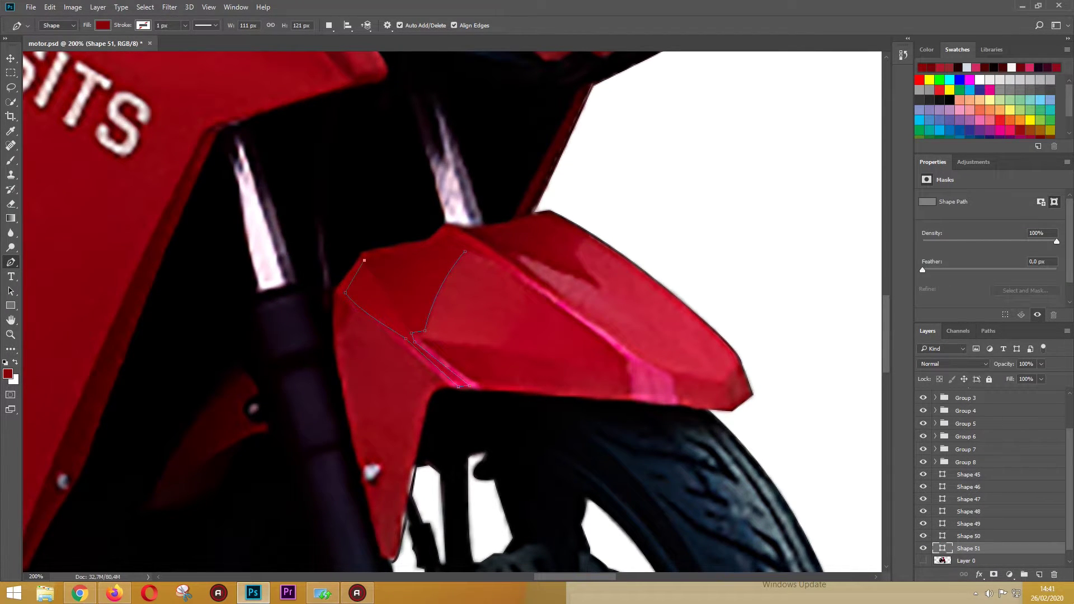
drag(335, 276, 342, 235)
click(497, 260)
click(570, 394)
drag(554, 361, 583, 374)
key(Escape)
click(364, 257)
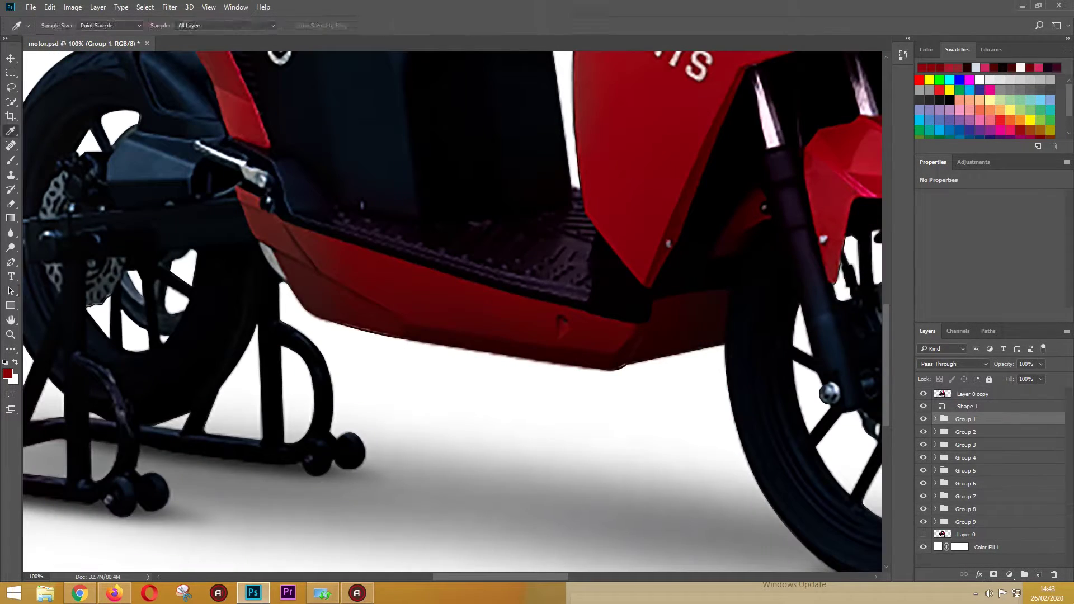
- Start the Pen shape at the lower fairing's rear corner and outline its rear end
key(p)
click(244, 207)
drag(268, 245, 315, 271)
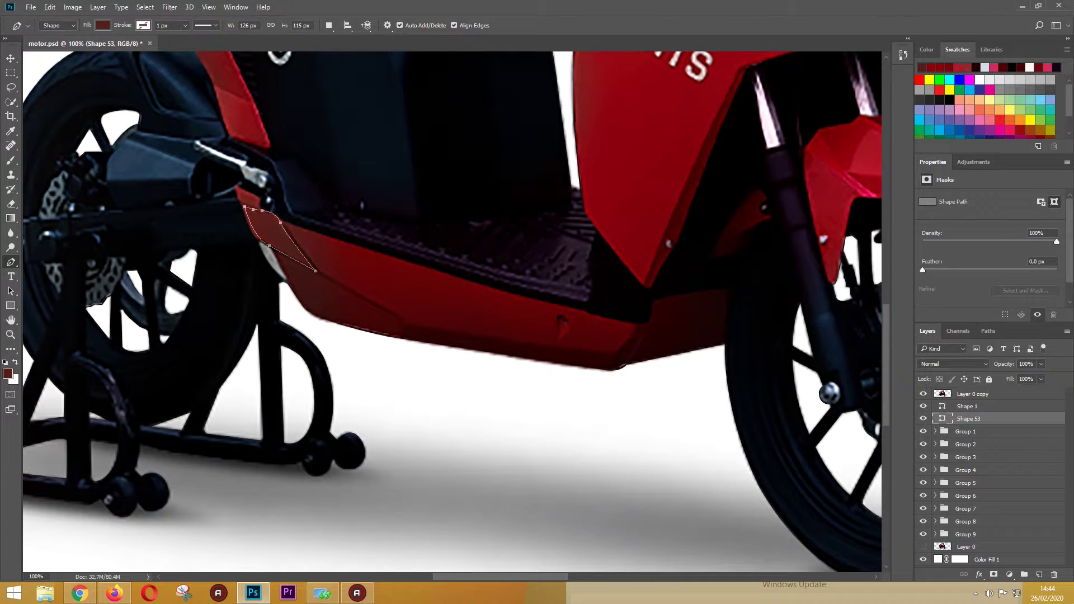
key(ctrl+plus)
drag(448, 335, 323, 226)
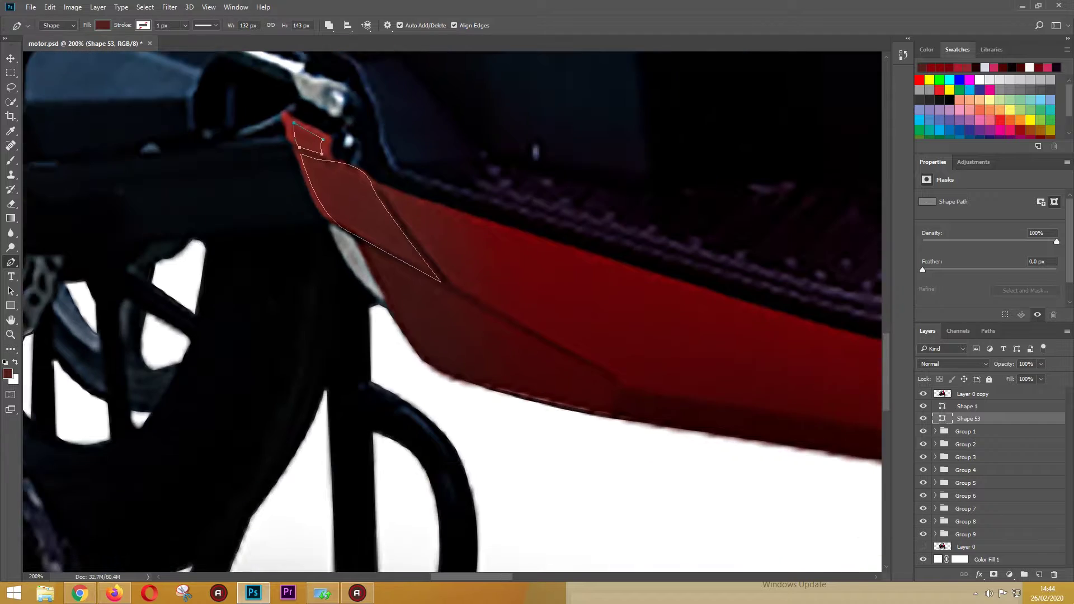
click(514, 331)
click(614, 390)
click(614, 418)
click(423, 359)
click(360, 246)
- Trace the lower fairing's bottom edge with curved anchors
drag(448, 336, 404, 382)
click(564, 429)
drag(576, 436, 301, 387)
click(453, 412)
click(712, 443)
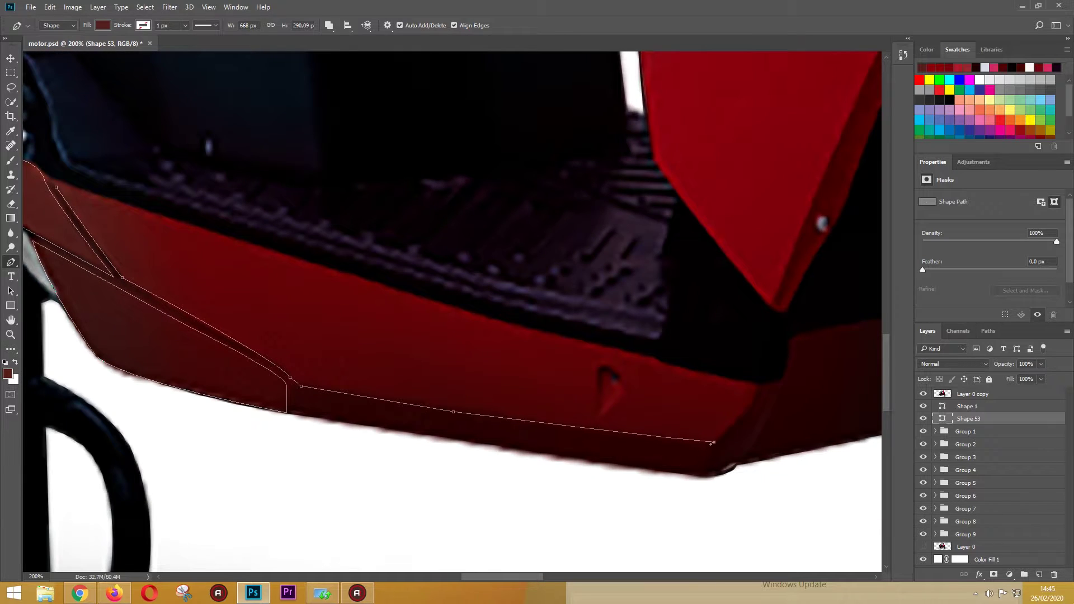
- Trace the fairing's upper edge and close it into the dark red Shape 53
click(419, 298)
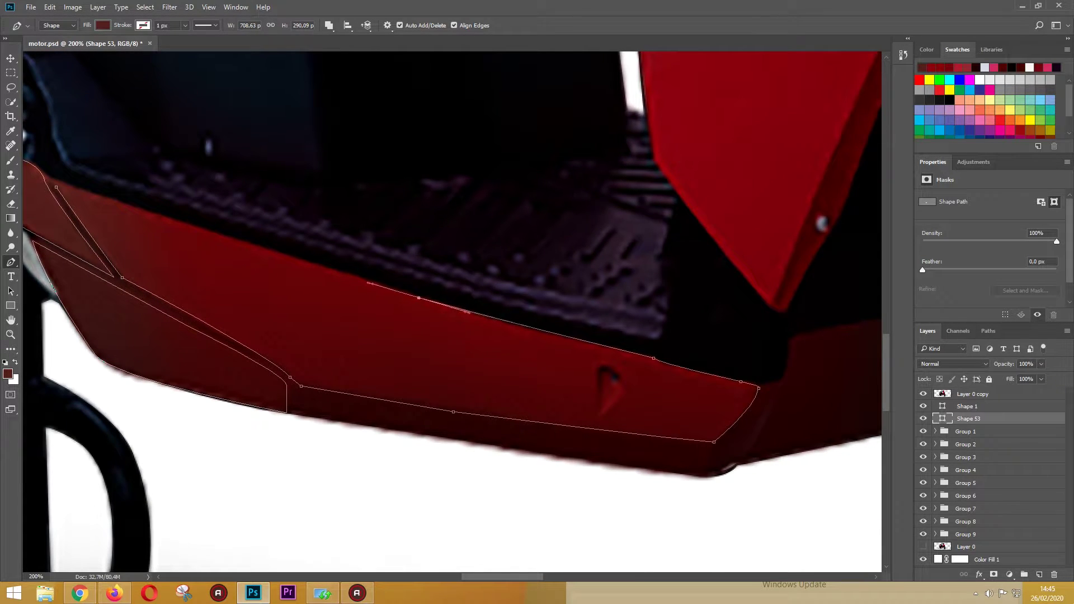
drag(419, 298, 674, 408)
click(465, 340)
drag(616, 336, 388, 274)
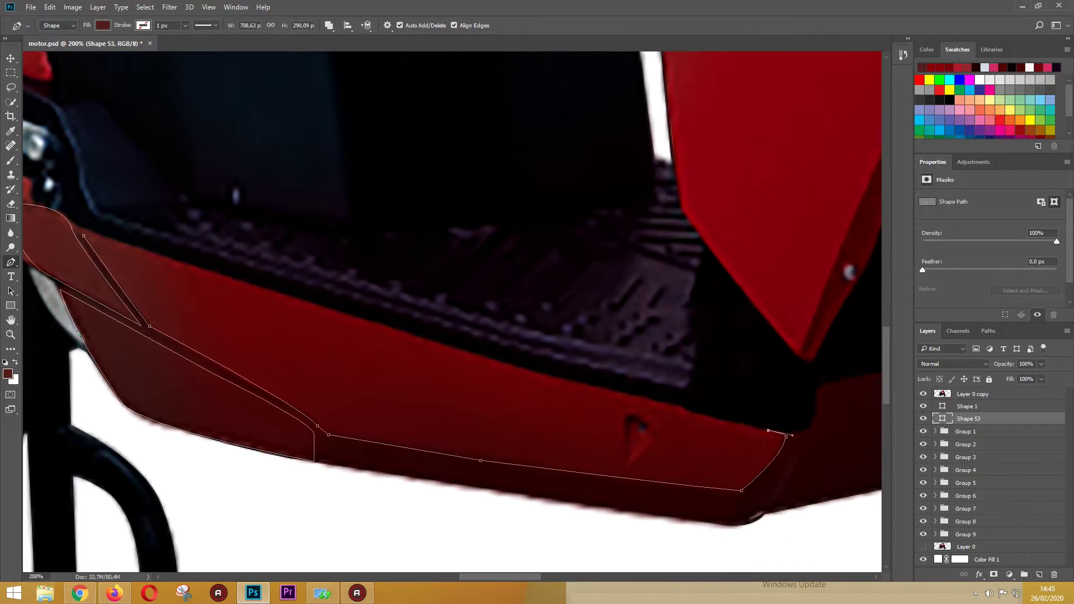
click(541, 380)
drag(541, 380, 876, 492)
click(744, 445)
click(428, 341)
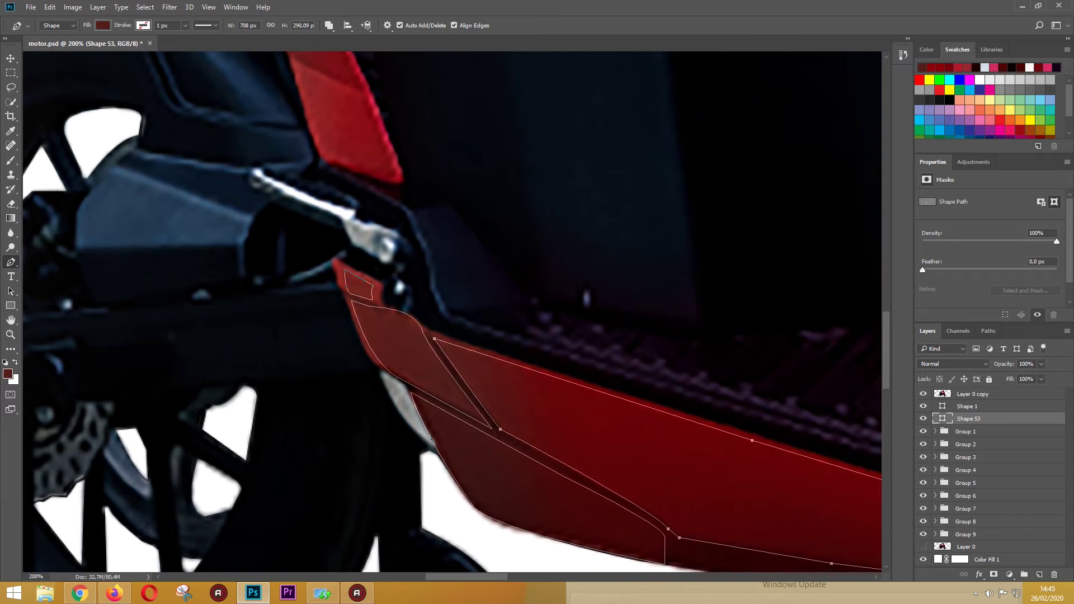
drag(429, 341, 107, 175)
key(alt+bracketright)
key(alt+bracketleft)
key(alt+bracketleft)
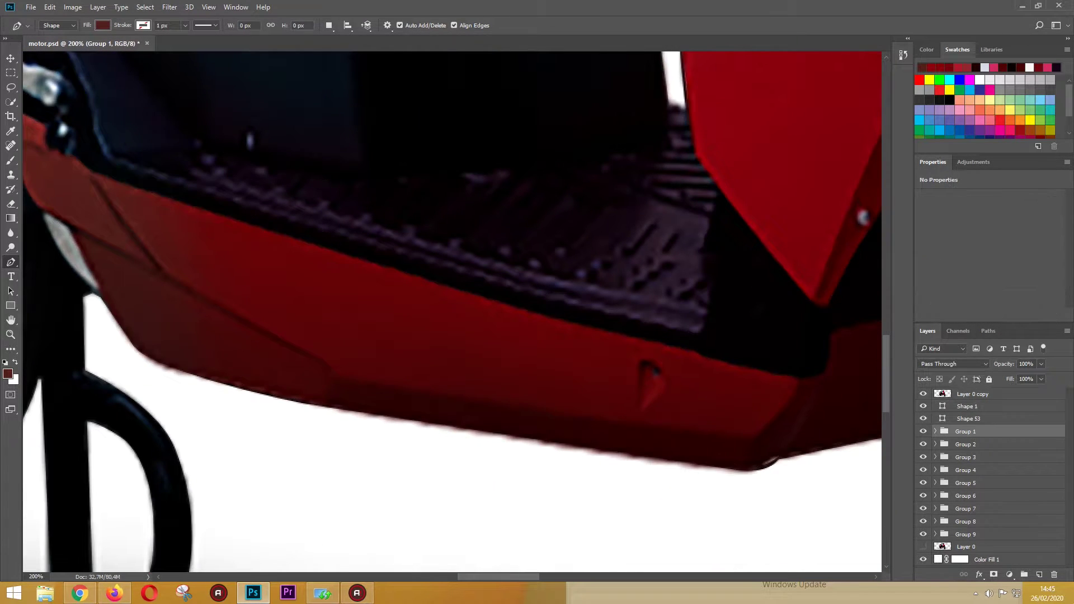
- Begin Shape 54 at the fairing's small notch
key(i)
key(p)
click(658, 373)
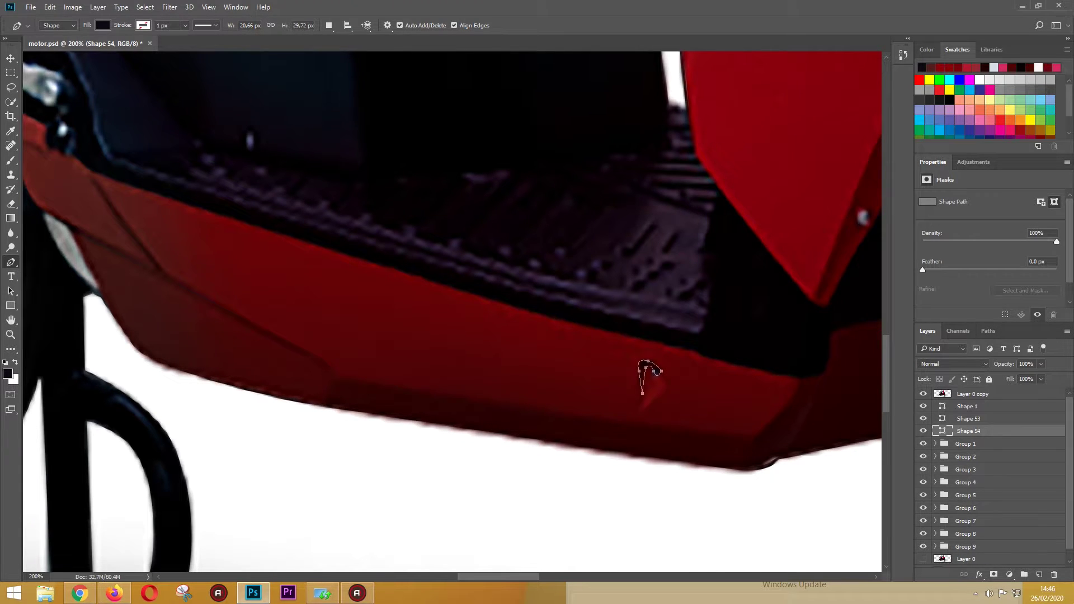
- Commit the black notch shape and start a dark red shape beside the notch
key(Return)
key(i)
click(655, 386)
key(p)
click(639, 412)
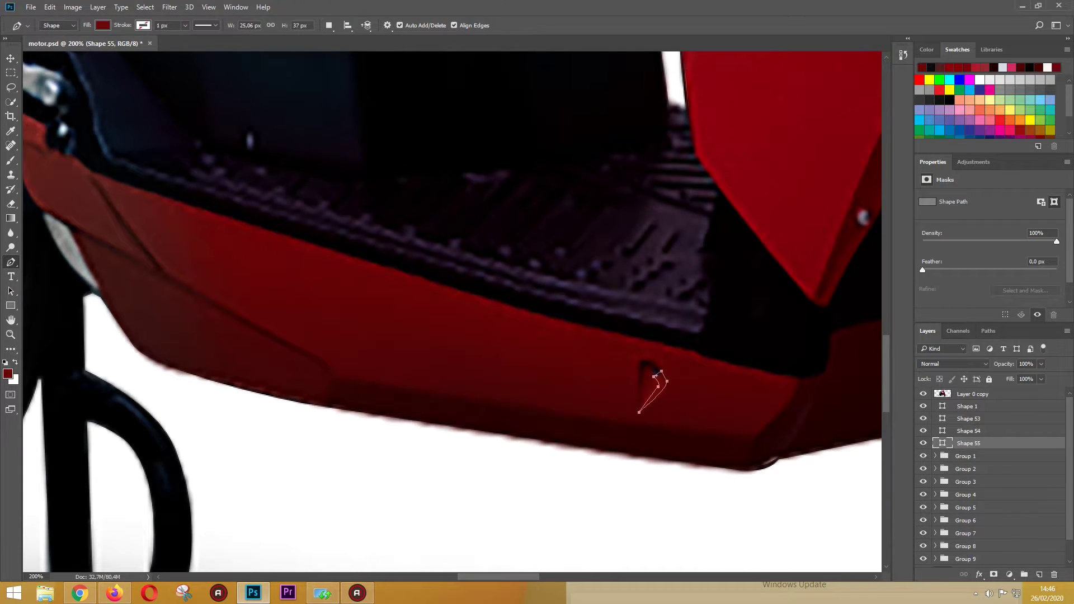
- Move the fairing shape below the notch shapes, hide the photo, and extend the edge strip
key(ctrl+bracketright)
key(ctrl+comma)
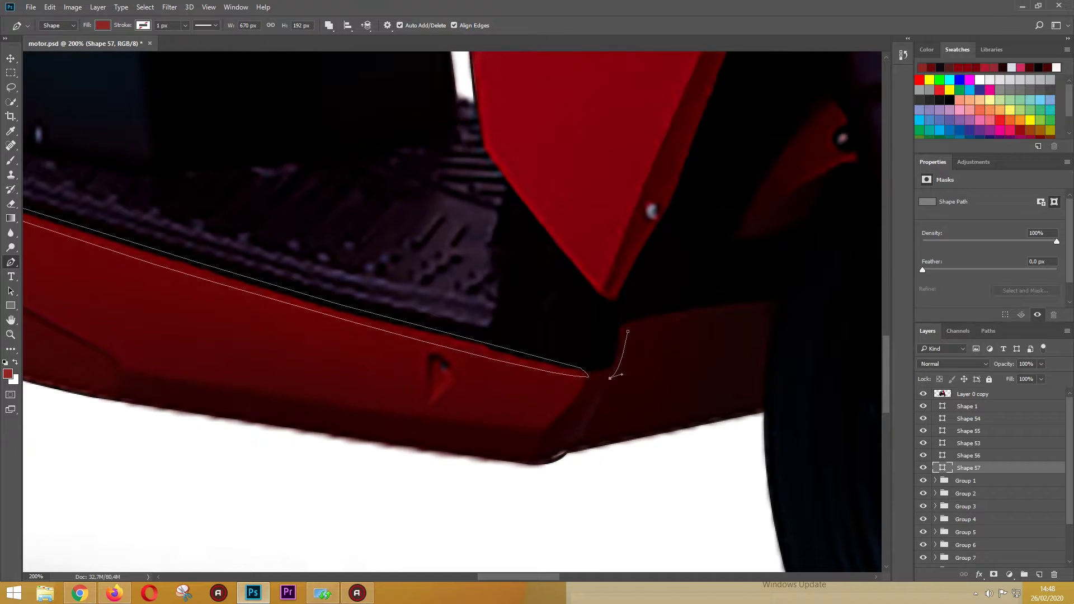
drag(568, 451, 550, 467)
drag(692, 310, 741, 311)
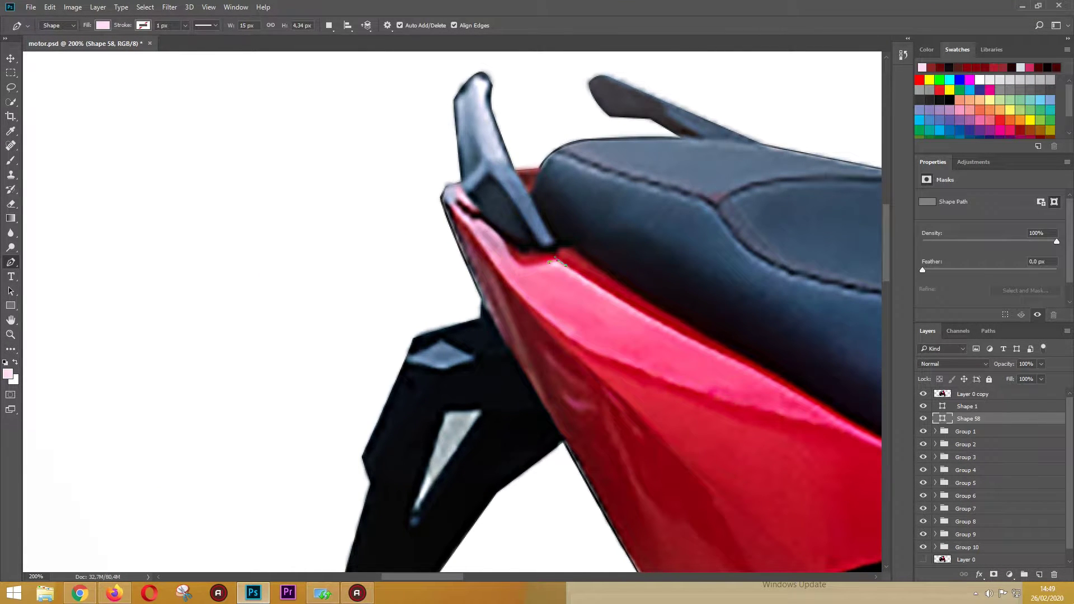
- Trace the pink highlights along the tail panel with Combine Shapes enabled
drag(724, 356, 792, 387)
click(329, 25)
click(358, 53)
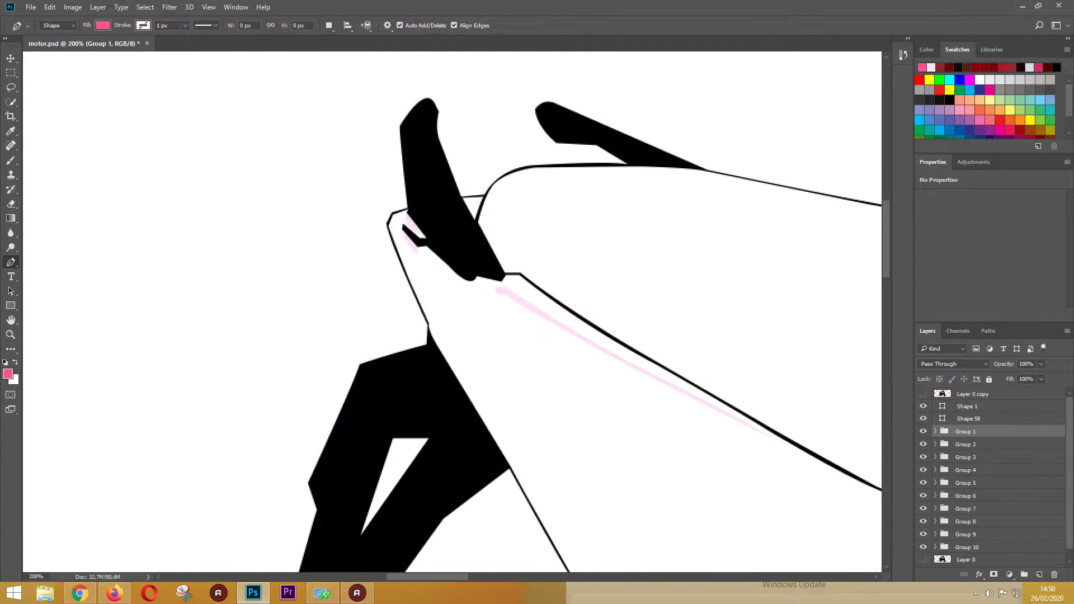
click(403, 212)
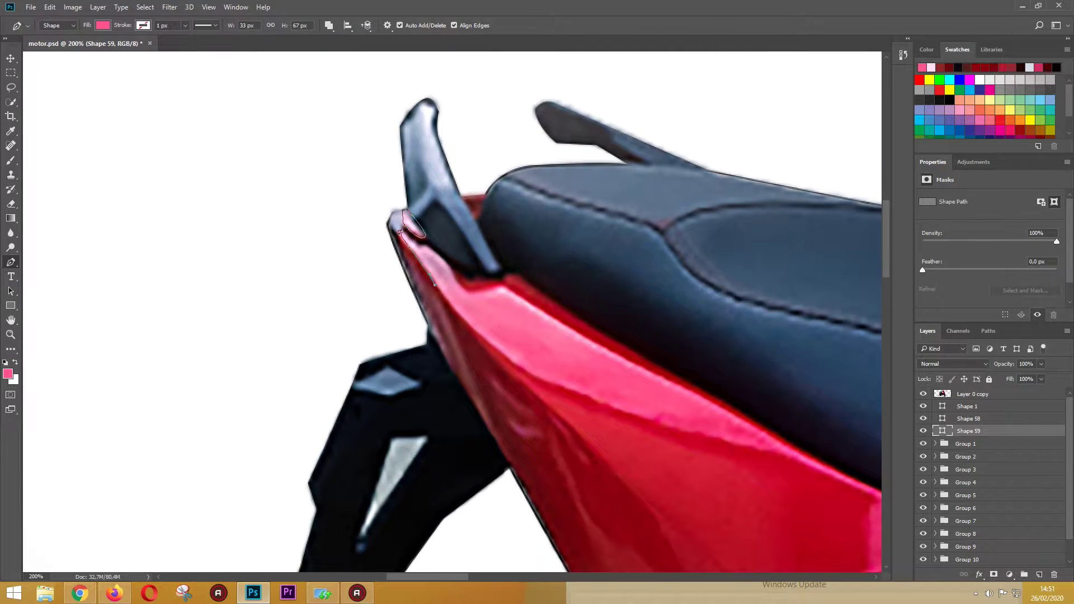
drag(560, 390, 453, 309)
click(520, 332)
click(684, 376)
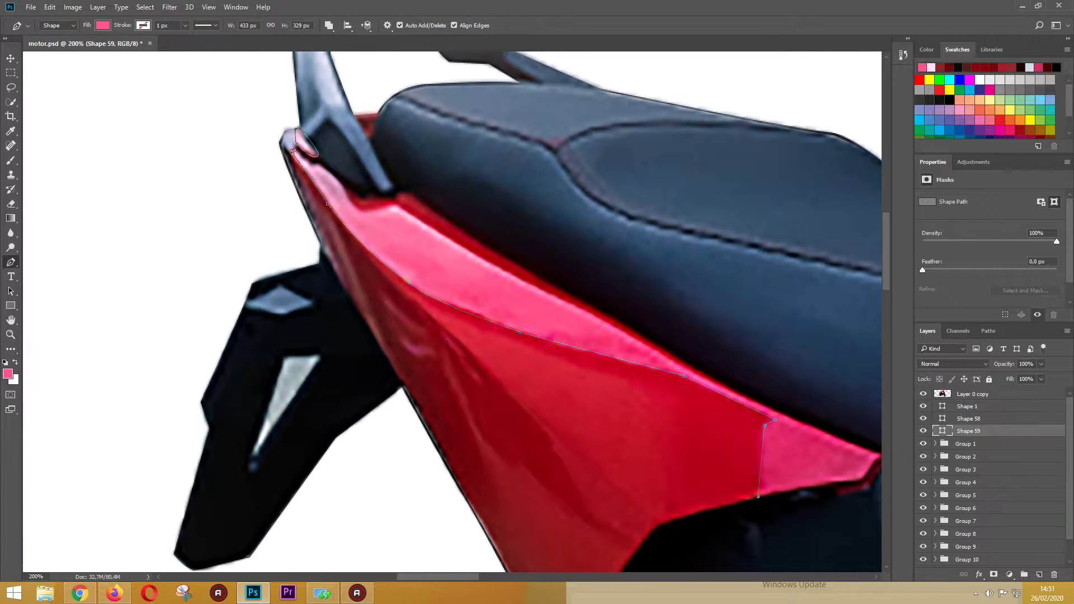
drag(758, 496, 583, 438)
click(684, 423)
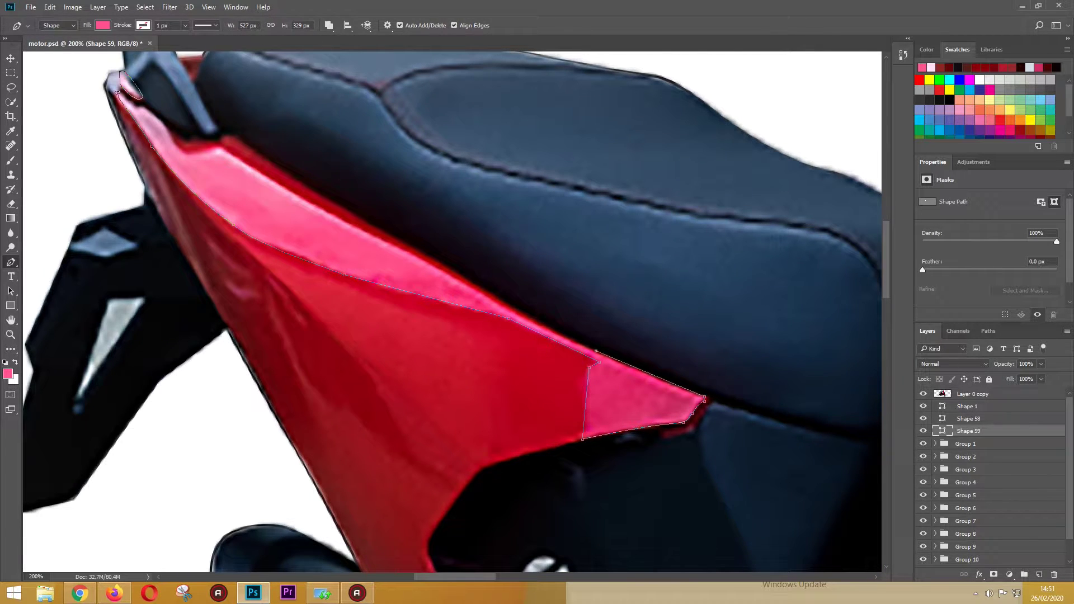
drag(448, 279, 650, 409)
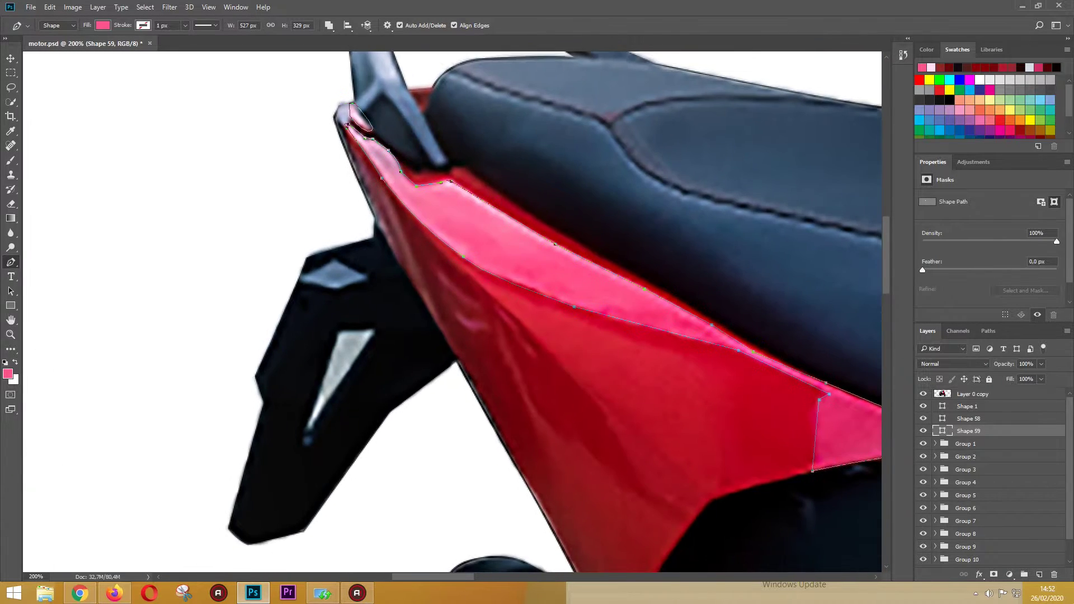
- Trace the dark red crease on the upper tail panel
click(328, 128)
click(333, 151)
click(440, 361)
click(529, 520)
drag(524, 426, 513, 402)
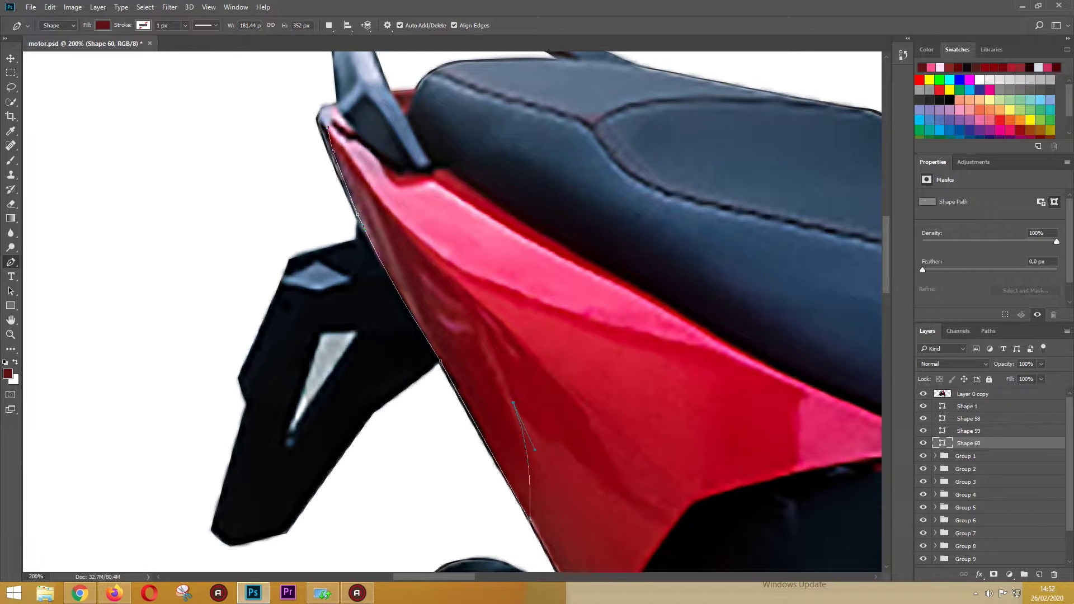
click(672, 517)
click(462, 285)
key(Escape)
- Trace the dark red crease near the lower tail panel
scroll(392, 212, down, 3)
scroll(393, 212, down, 5)
click(509, 366)
click(580, 396)
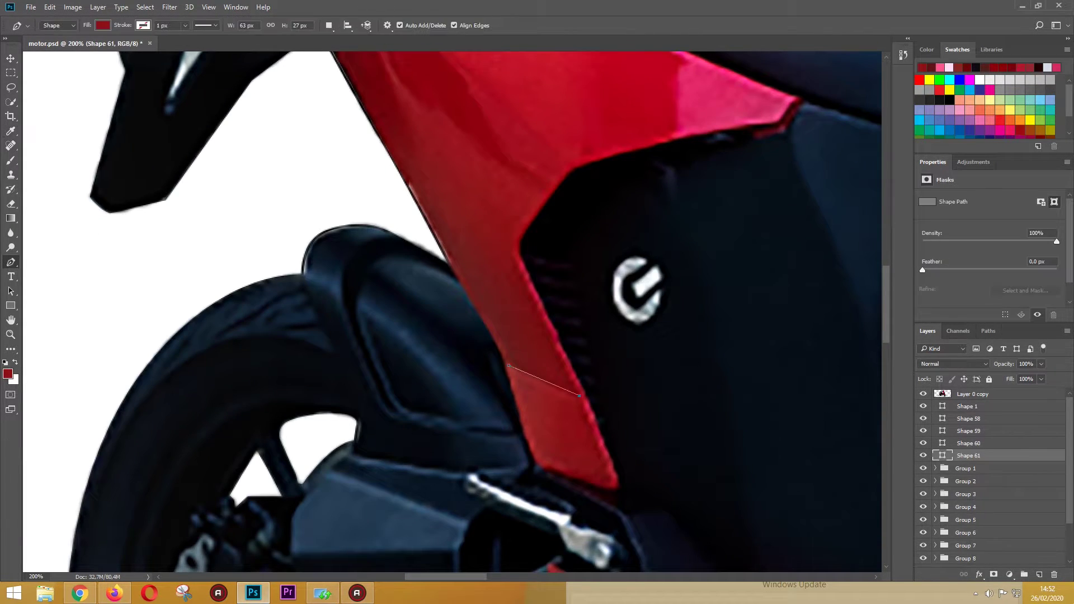
scroll(452, 311, up, 2)
scroll(452, 311, up, 5)
scroll(452, 312, up, 3)
key(alt+bracketleft)
- Draw the black outline along the tail's front edge and check it with the photo hidden
click(488, 212)
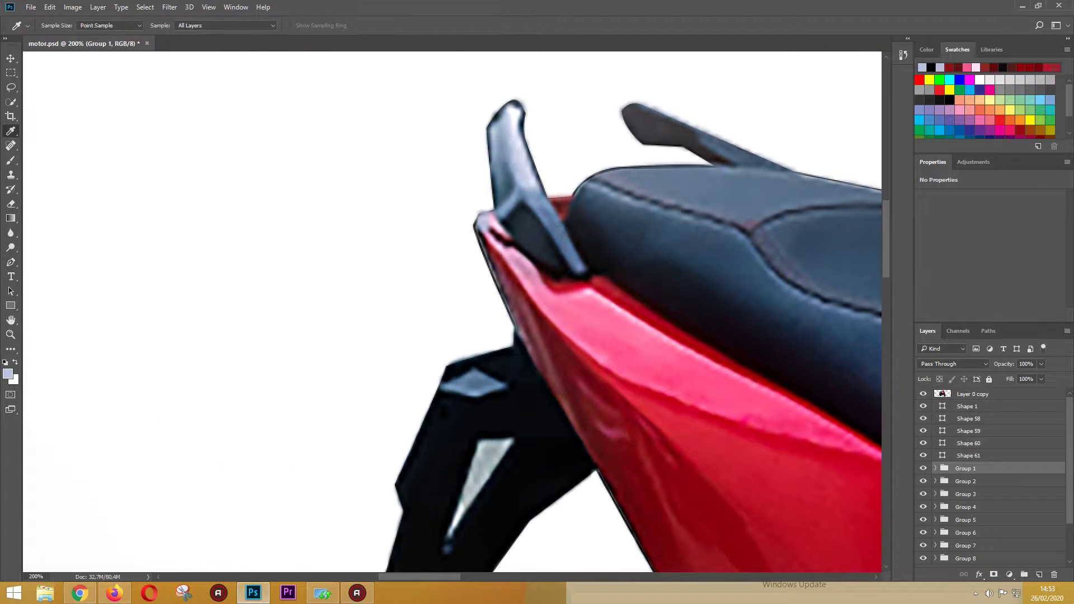
click(488, 212)
click(473, 225)
click(517, 329)
click(485, 234)
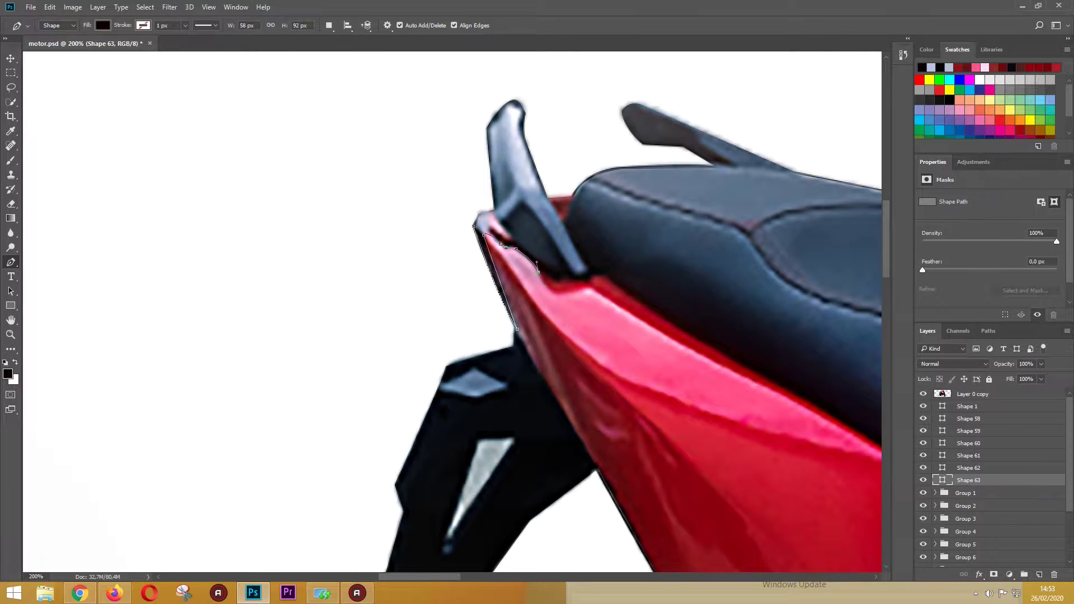
key(ctrl+comma)
click(514, 238)
- Duplicate and reorder the outline, then group the tail shape layers into Group 11
key(ctrl+comma)
key(ctrl+comma)
scroll(452, 311, down, 3)
key(a)
key(ctrl+j)
key(ctrl+comma)
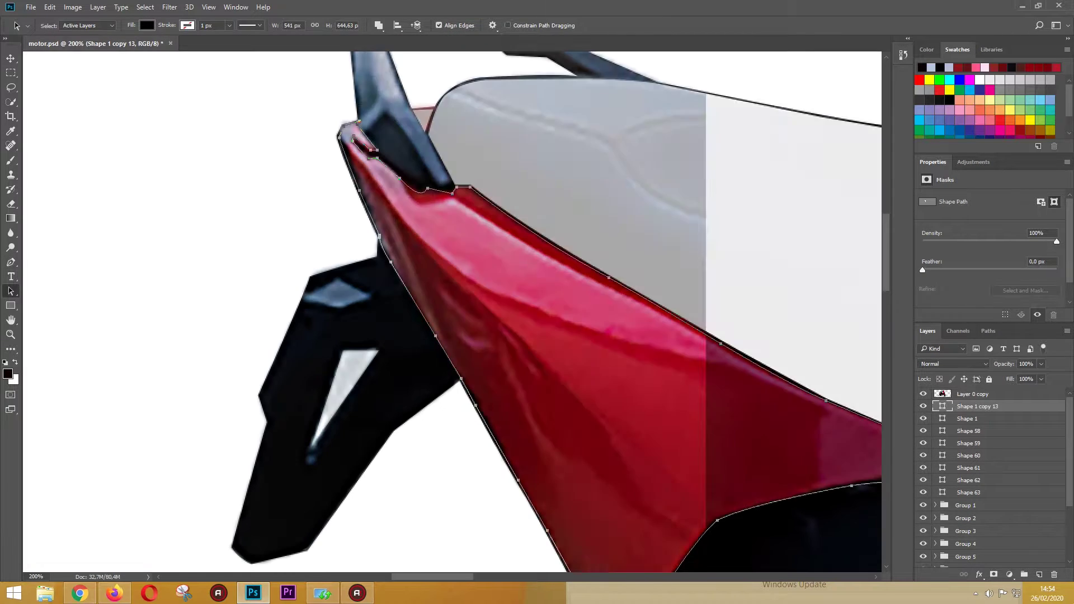
key(ctrl+comma)
key(ctrl+z)
key(ctrl+comma)
key(ctrl+comma)
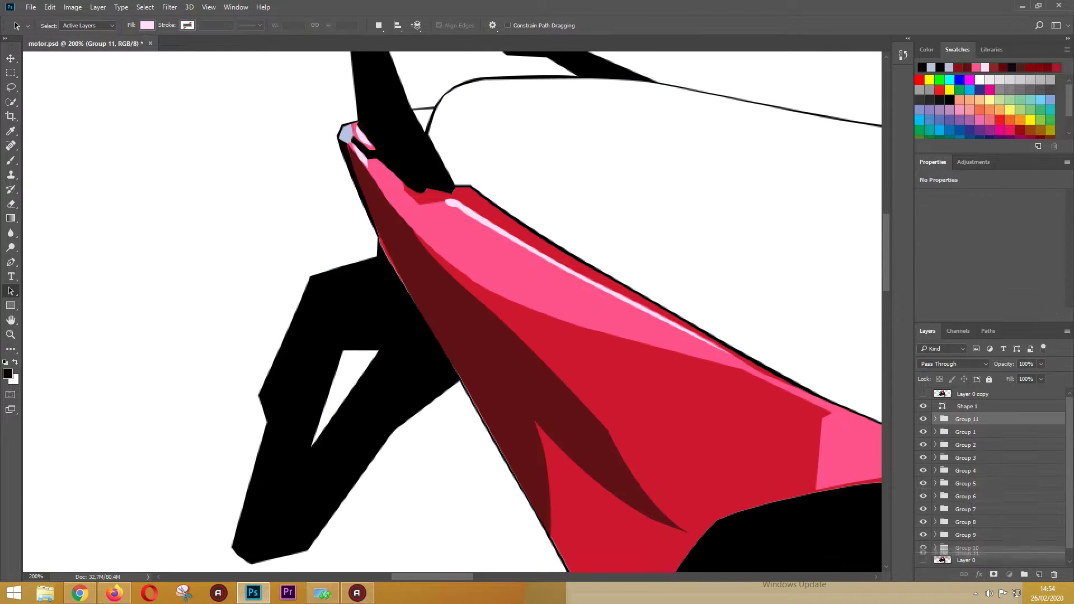
- Group the tail shape layers and sample the mudguard's dark blue from the photo
key(ctrl+g)
key(ctrl+minus)
key(ctrl+minus)
key(ctrl+minus)
key(ctrl+minus)
key(ctrl+minus)
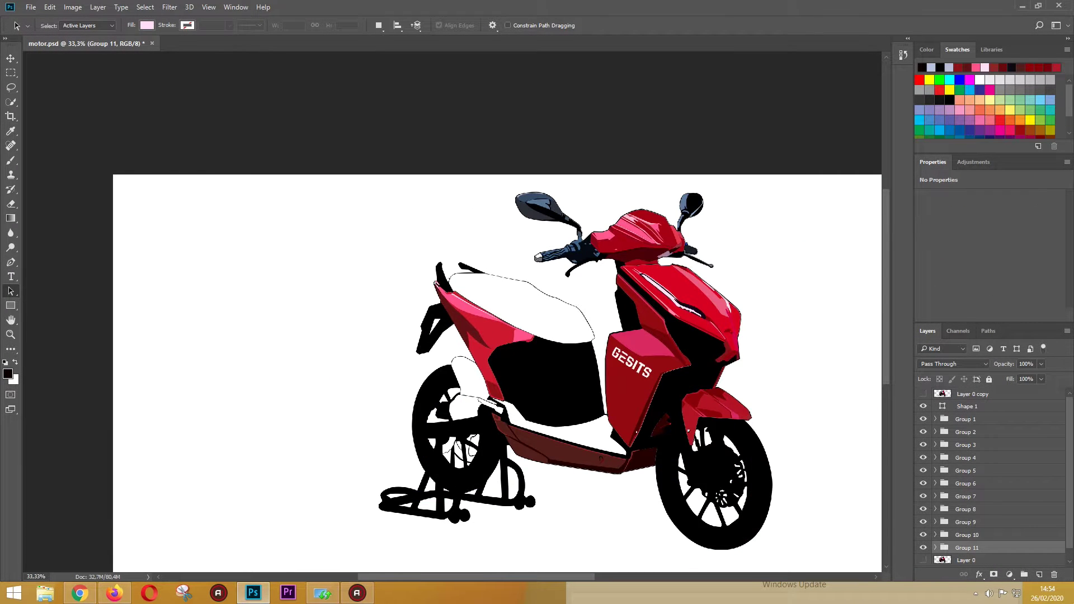
key(ctrl+plus)
key(ctrl+plus)
key(ctrl+plus)
key(ctrl+plus)
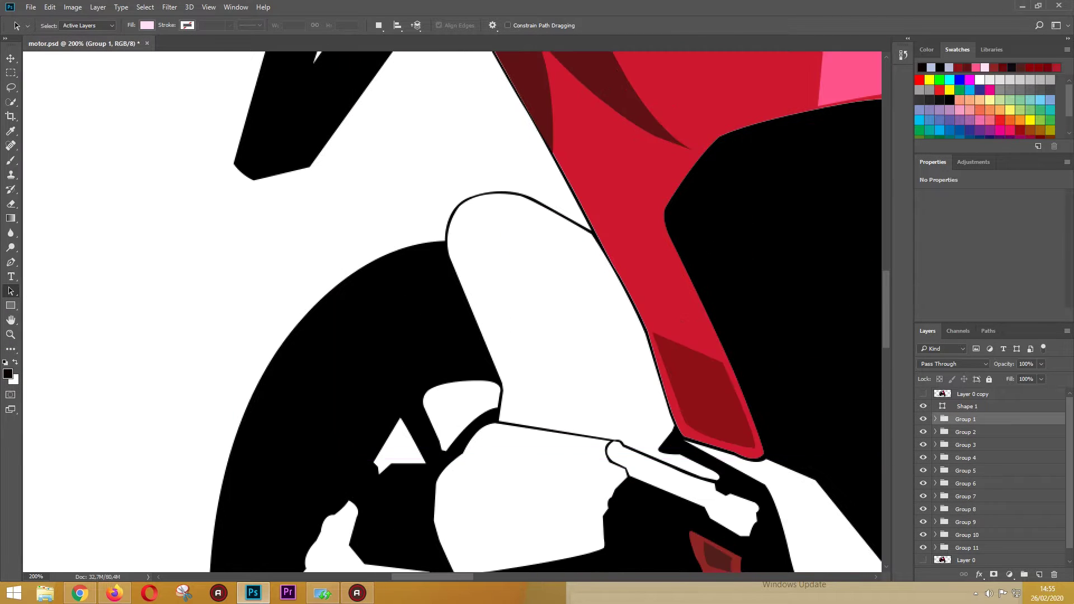
key(ctrl+comma)
key(i)
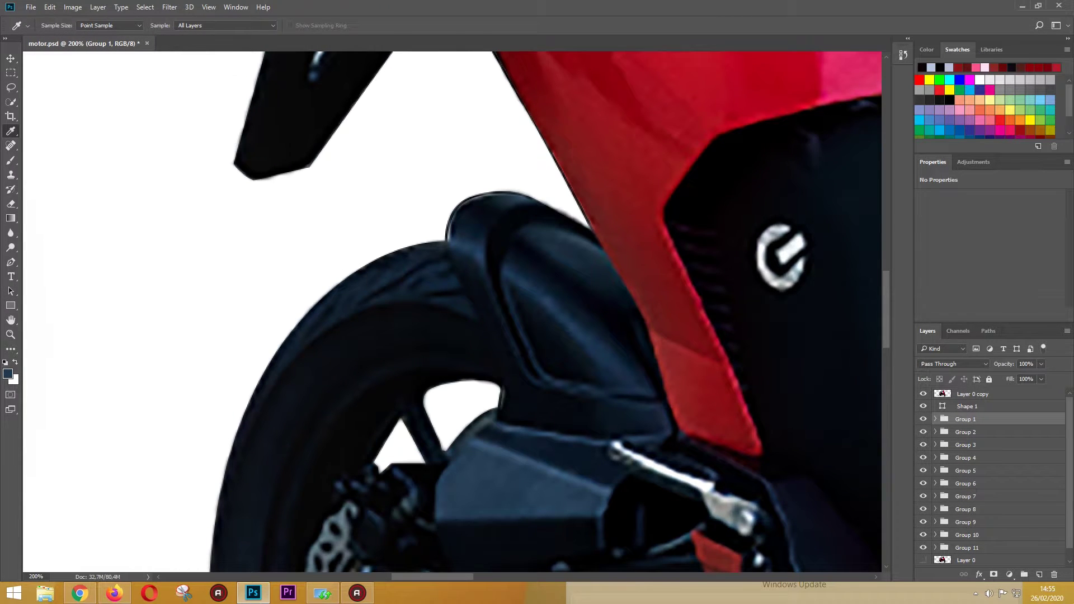
key(p)
click(449, 245)
- Outline the rear mudguard's outer edge from its top down to the lower right corner
click(481, 271)
click(536, 386)
drag(642, 411, 657, 411)
click(665, 433)
key(ctrl+comma)
key(ctrl+comma)
click(623, 439)
key(ctrl+comma)
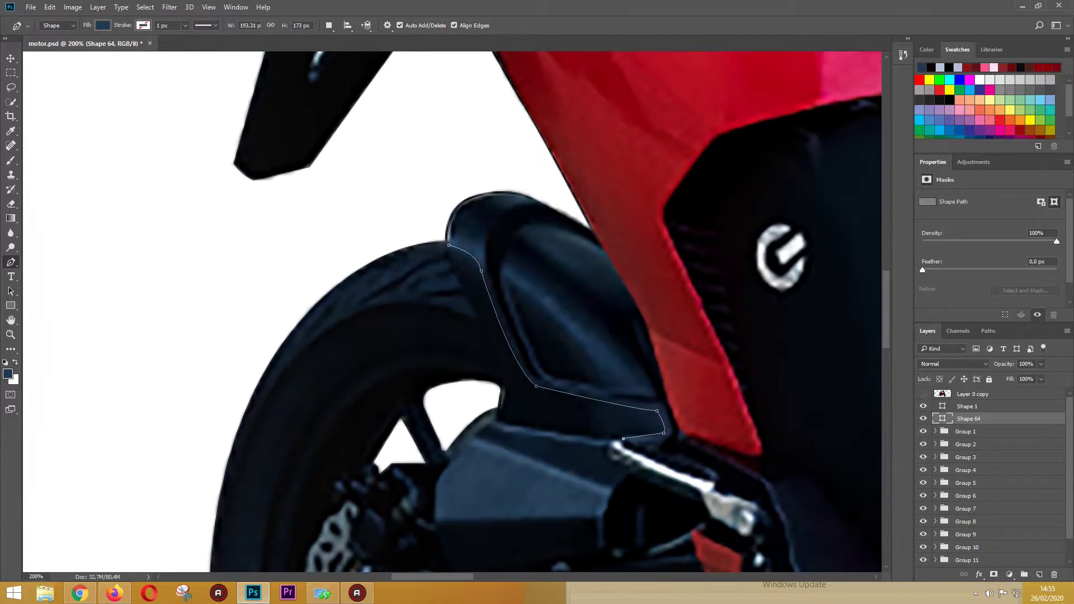
click(681, 464)
- Finish the mudguard outline along its inner opening and curved top, and commit the shape
key(ctrl+comma)
click(720, 477)
key(ctrl+comma)
key(ctrl+comma)
key(ctrl+comma)
key(ctrl+comma)
key(ctrl+comma)
click(661, 405)
click(603, 341)
click(519, 269)
click(506, 262)
click(516, 346)
click(547, 381)
mouse_move(485, 244)
mouse_down()
mouse_move(488, 215)
mouse_move(578, 202)
mouse_up()
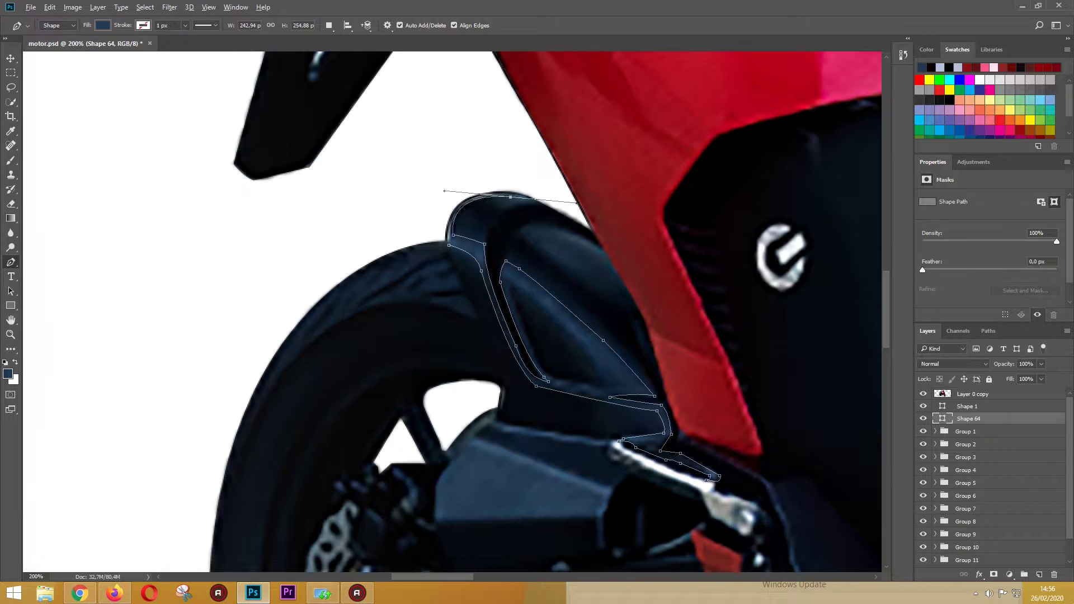
drag(440, 249, 438, 253)
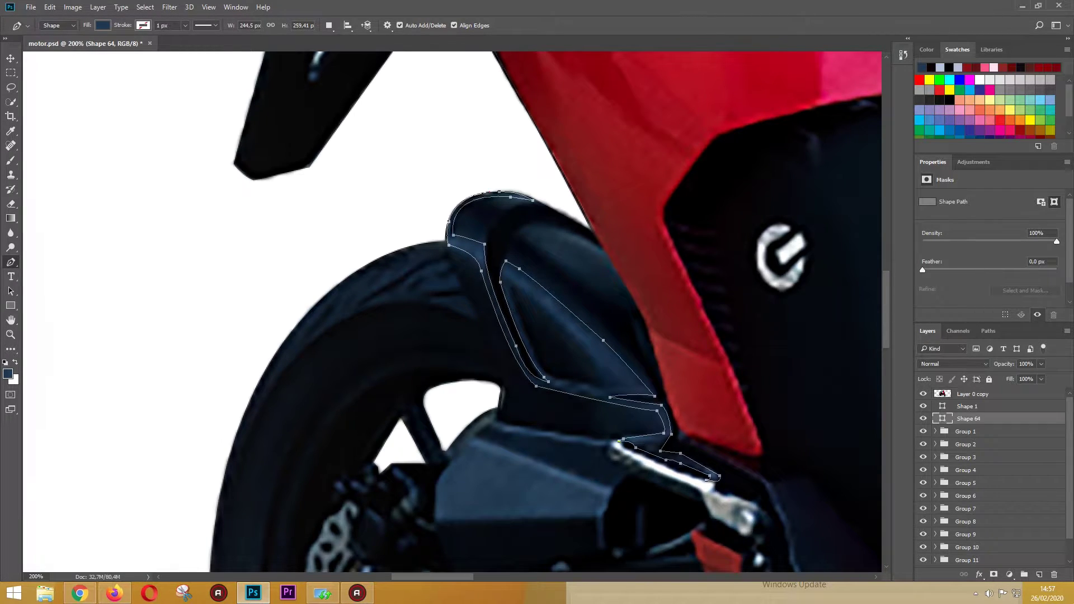
click(619, 441)
key(Return)
- Draw two curved inner panel shapes inside the mudguard
click(508, 279)
drag(606, 386, 583, 384)
drag(513, 290, 540, 306)
click(508, 279)
key(Return)
click(600, 388)
drag(539, 364, 526, 342)
click(507, 282)
key(Return)
- Move the mudguard shape below the inner panel shapes and compare it with the photo
drag(968, 418, 969, 448)
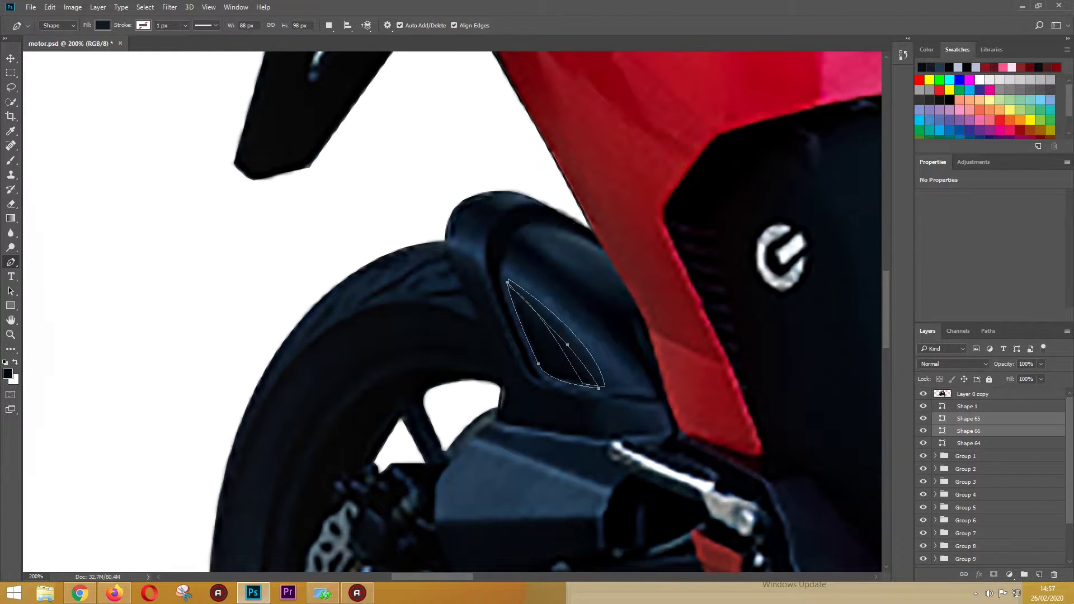
click(923, 394)
click(923, 394)
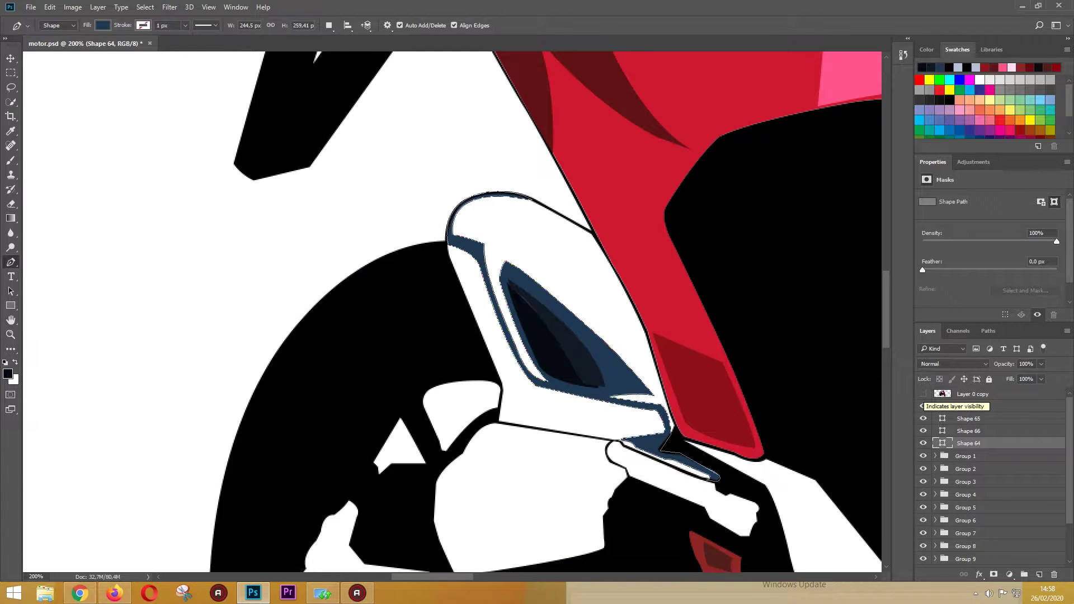
click(969, 418)
click(923, 394)
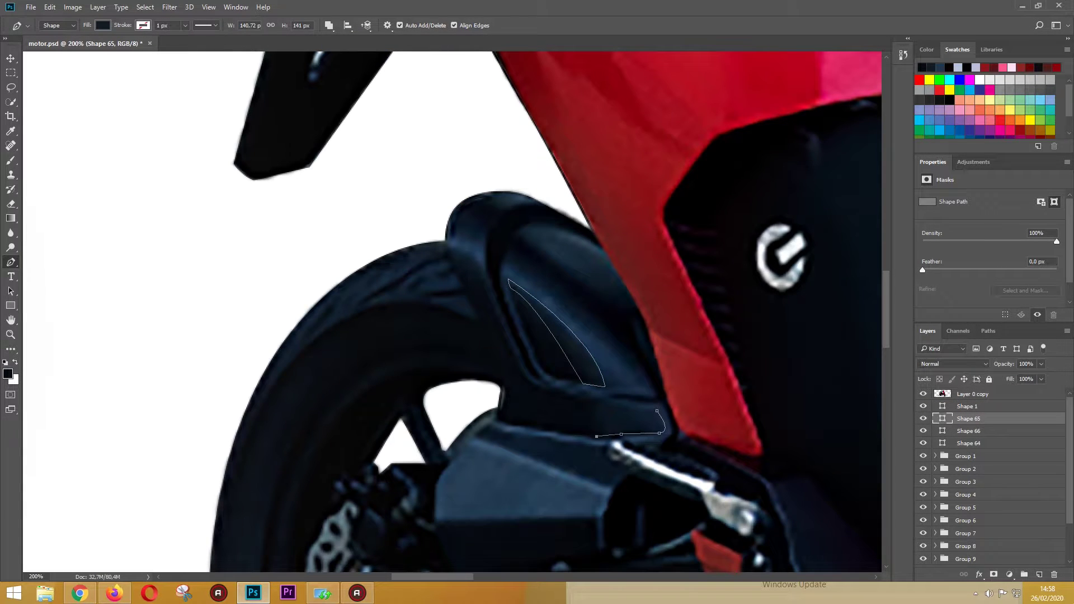
scroll(452, 311, up, 2)
- Outline the tail's inner panel with curved anchors down to its lower corner
click(662, 427)
click(626, 367)
click(526, 291)
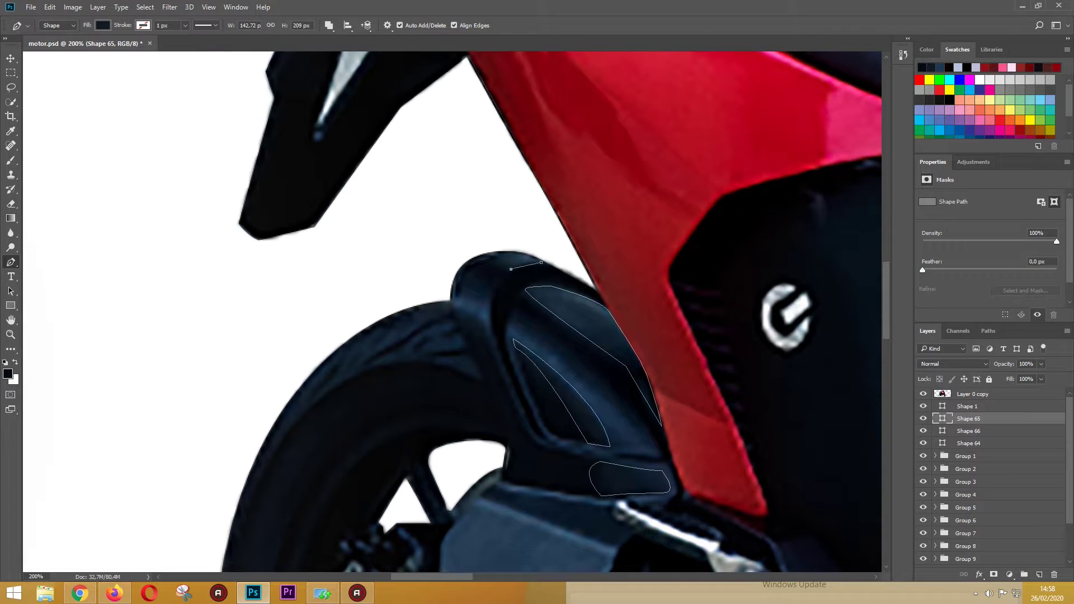
click(923, 394)
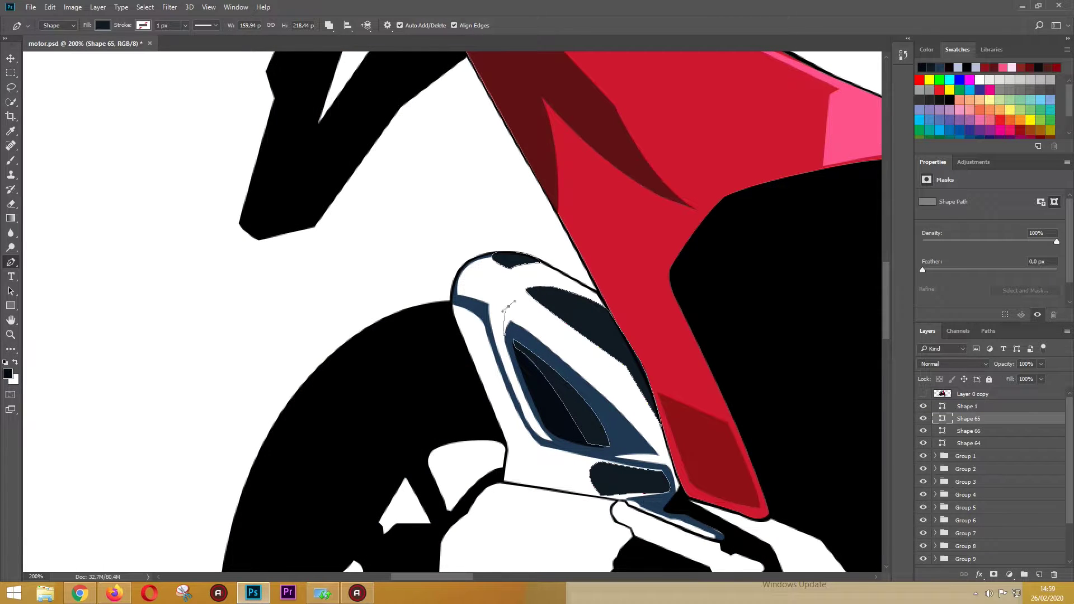
drag(598, 381, 614, 404)
click(659, 455)
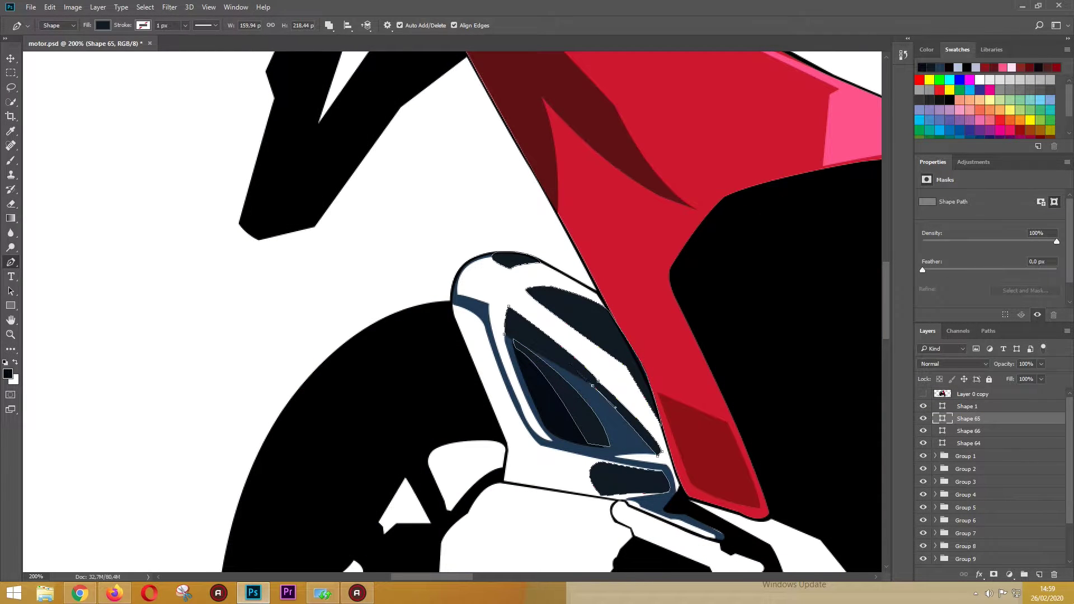
drag(509, 307, 514, 325)
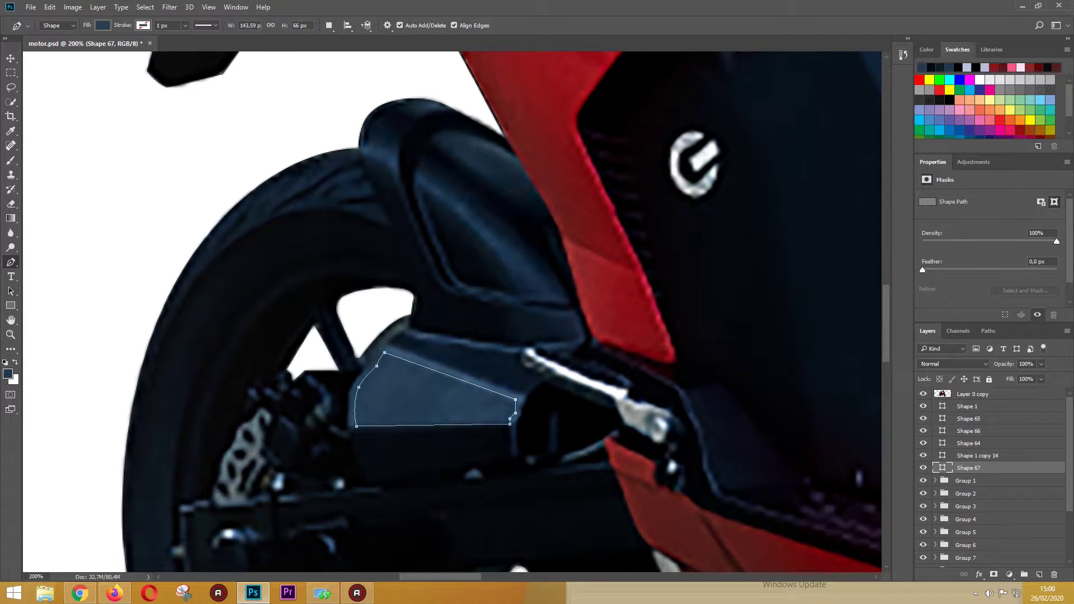
- Trace the dark box beneath the tail as a curved shape
click(403, 331)
drag(390, 346, 394, 354)
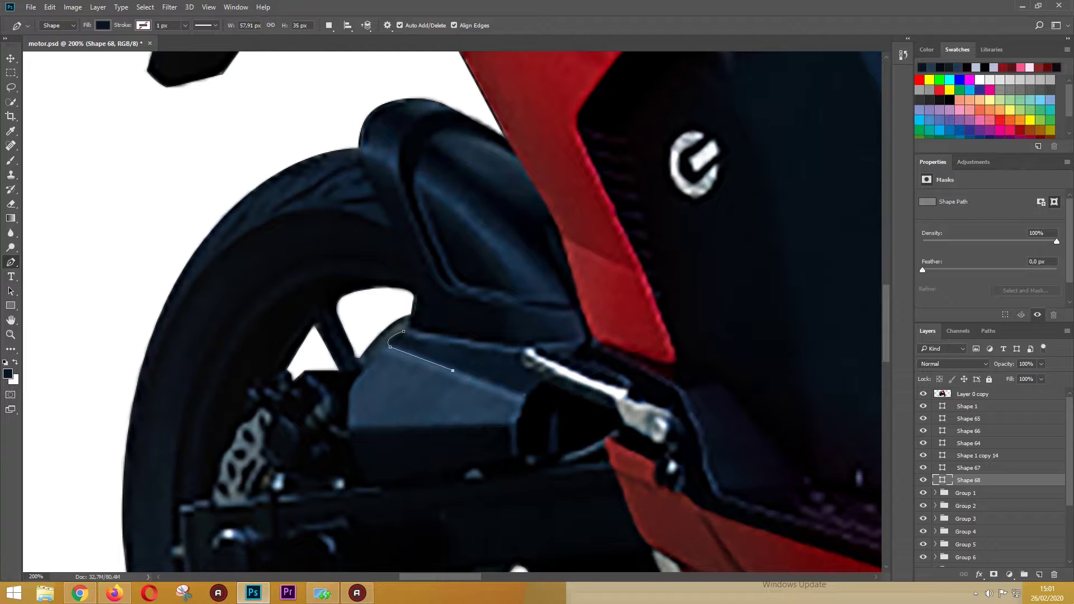
drag(522, 356, 544, 348)
click(511, 426)
click(512, 460)
click(372, 482)
drag(351, 440, 339, 399)
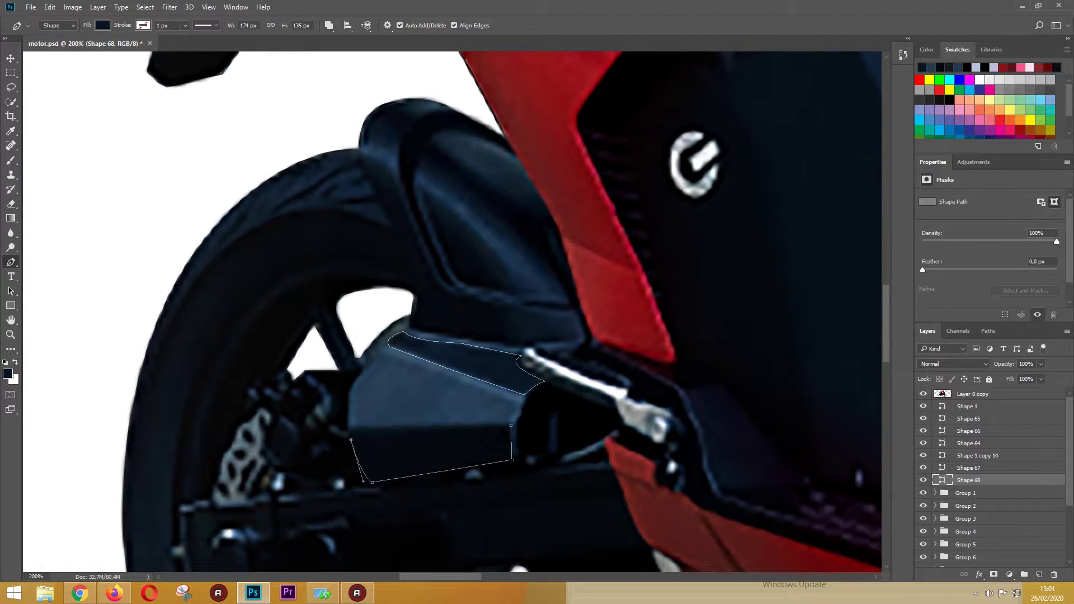
click(923, 394)
click(924, 394)
click(924, 394)
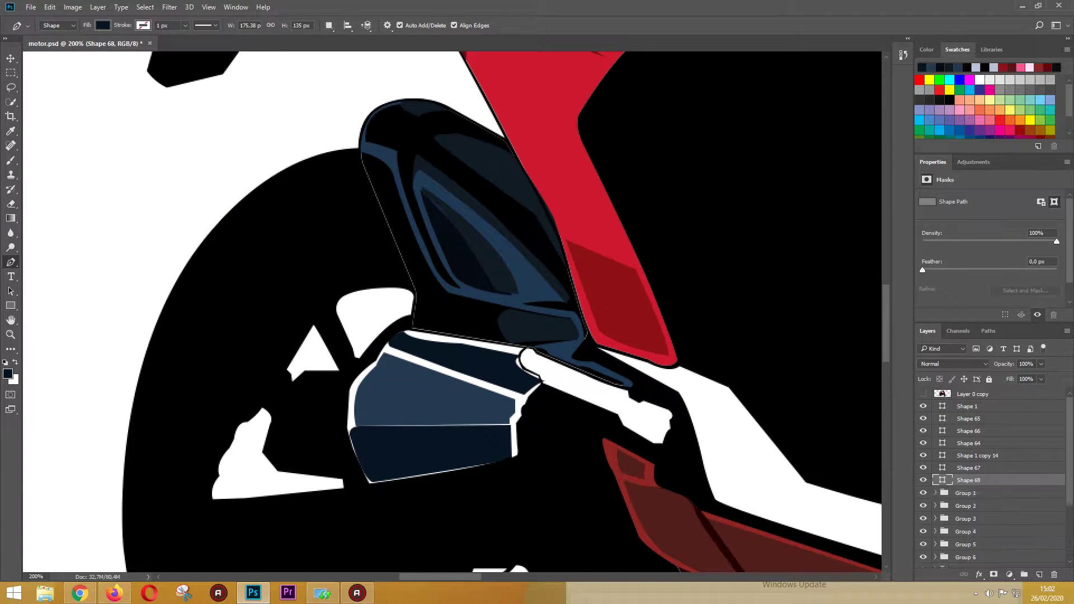
click(966, 493)
- Draw the lower dark panel along the box's bottom and left edges
key(i)
key(p)
click(518, 455)
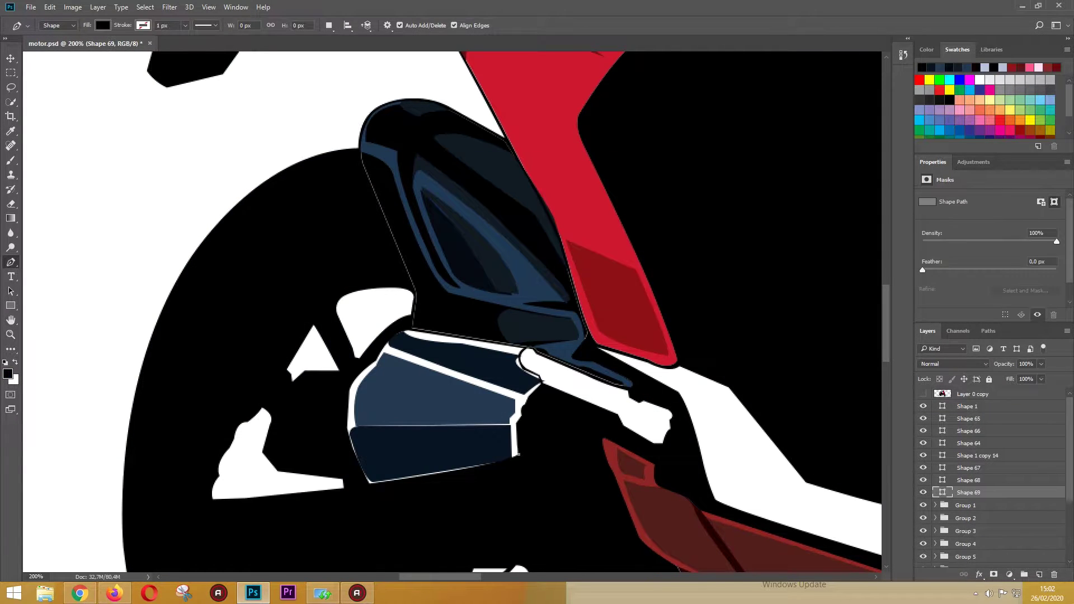
click(373, 479)
click(347, 431)
- Duplicate the outline layer with a dark blue fill and move it below Shape 69
key(ctrl+j)
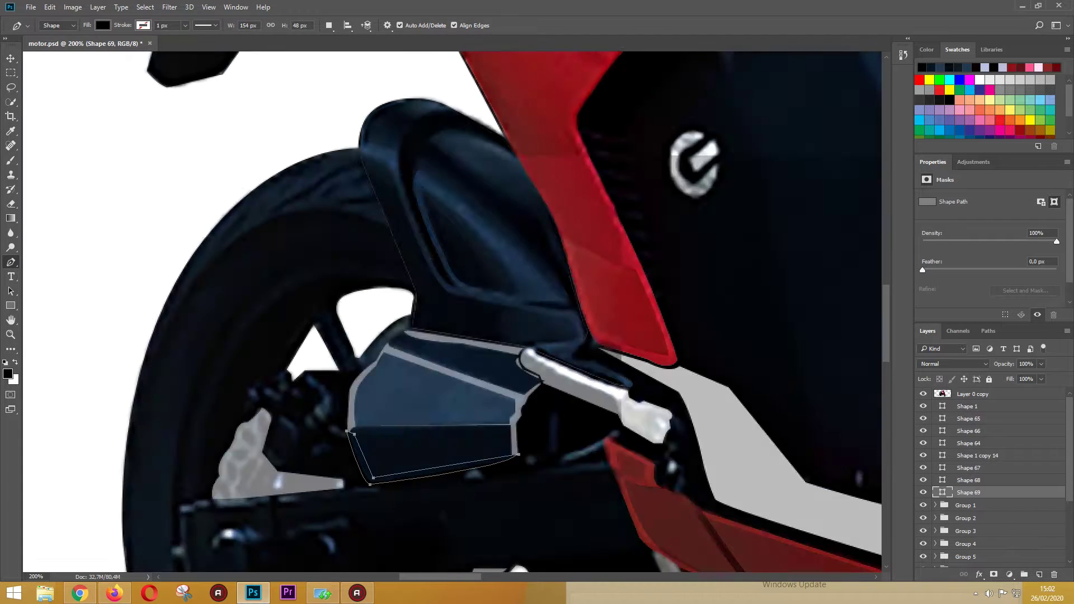
key(a)
click(379, 25)
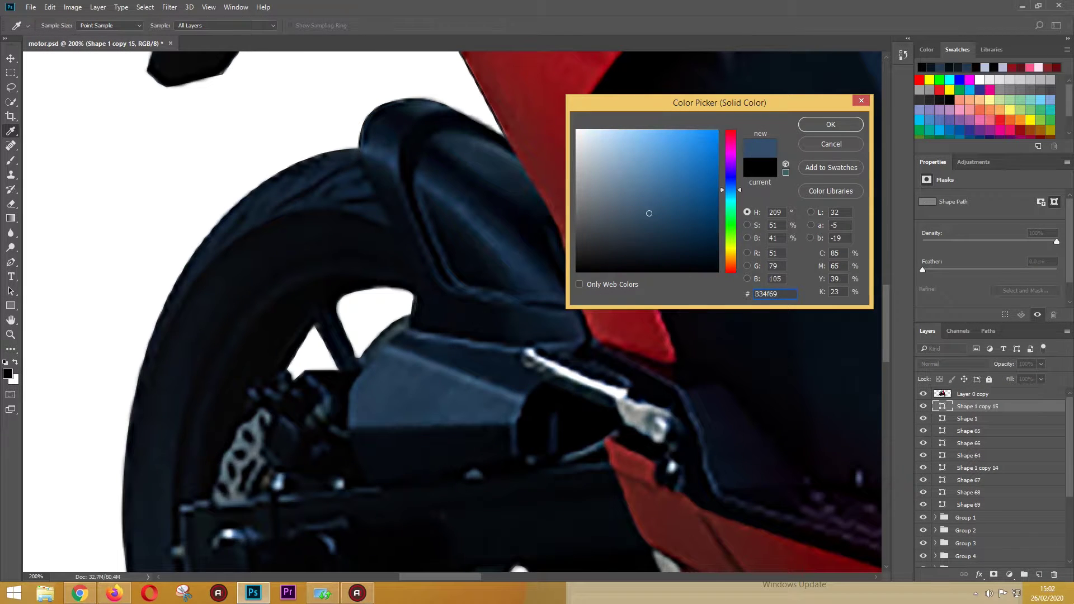
key(Return)
click(923, 394)
drag(974, 406, 974, 505)
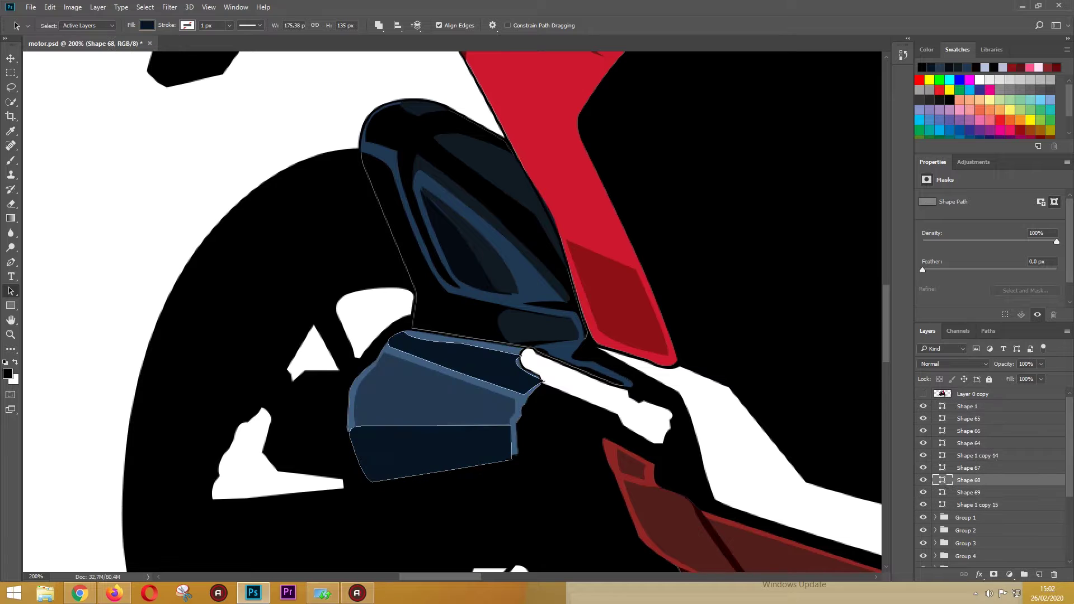
key(ctrl+minus)
key(ctrl+minus)
click(969, 431)
click(966, 518)
click(923, 394)
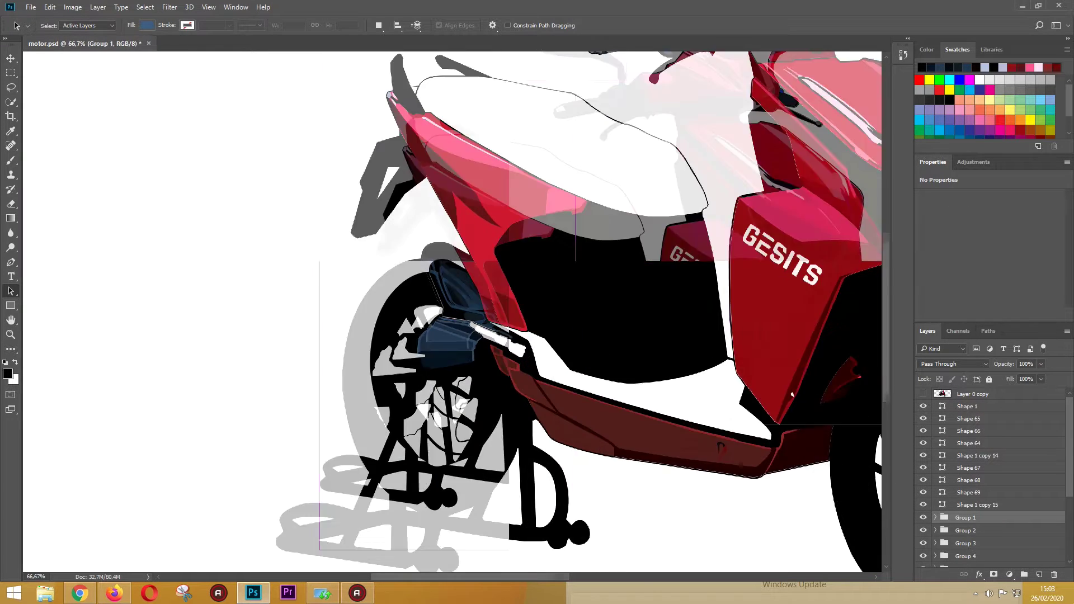
scroll(468, 332, up, 5)
- Trace the silver lever's tip as a new shape
key(p)
click(674, 374)
click(684, 414)
click(700, 426)
click(674, 374)
drag(753, 431, 764, 432)
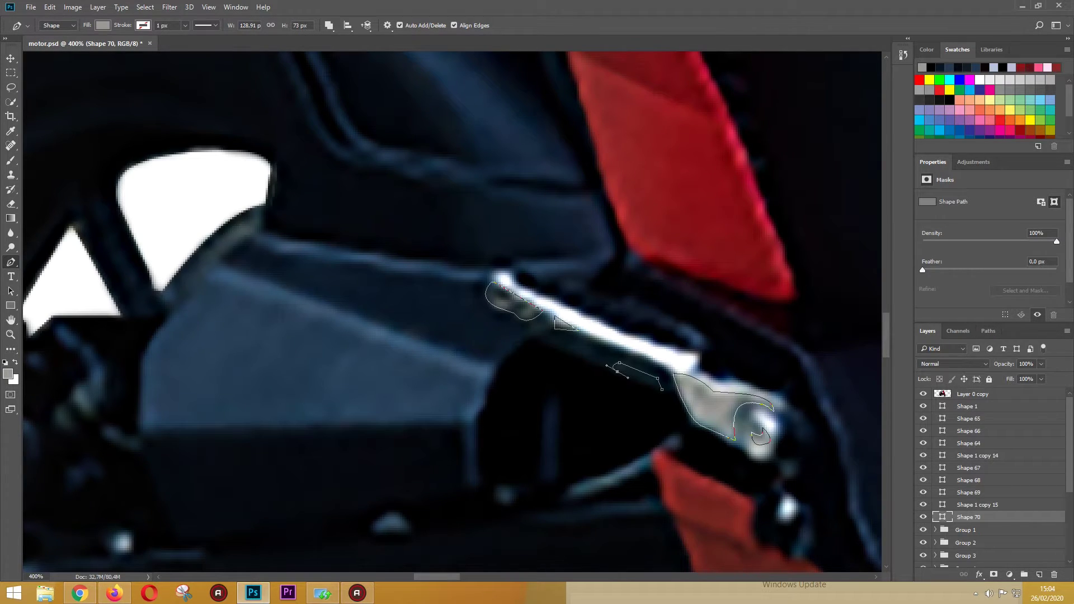
- Outline the lever bar and its rounded end as two separate shapes
click(491, 276)
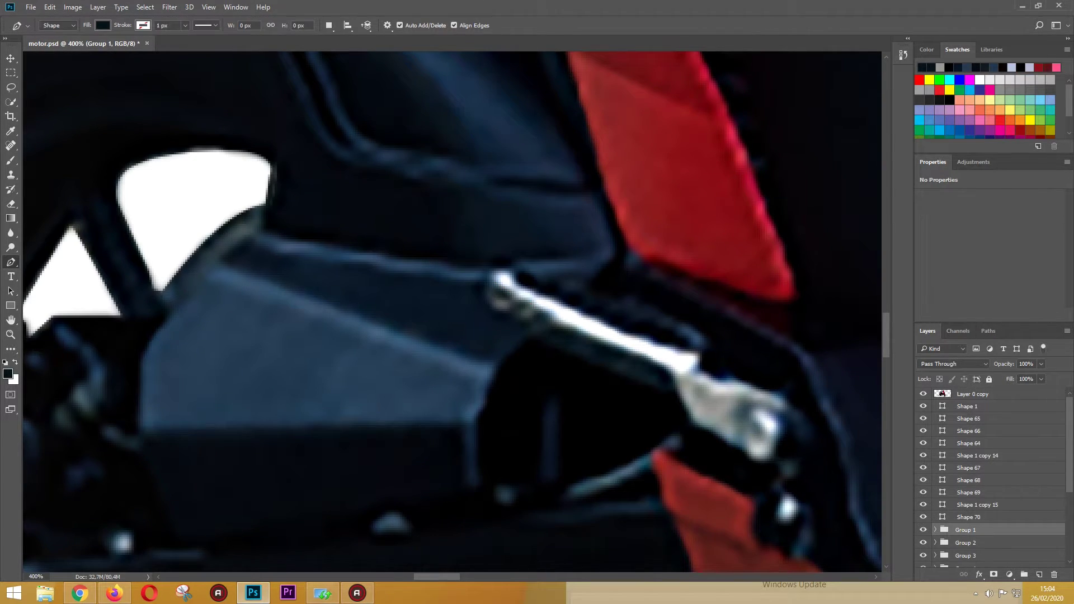
click(754, 462)
click(492, 276)
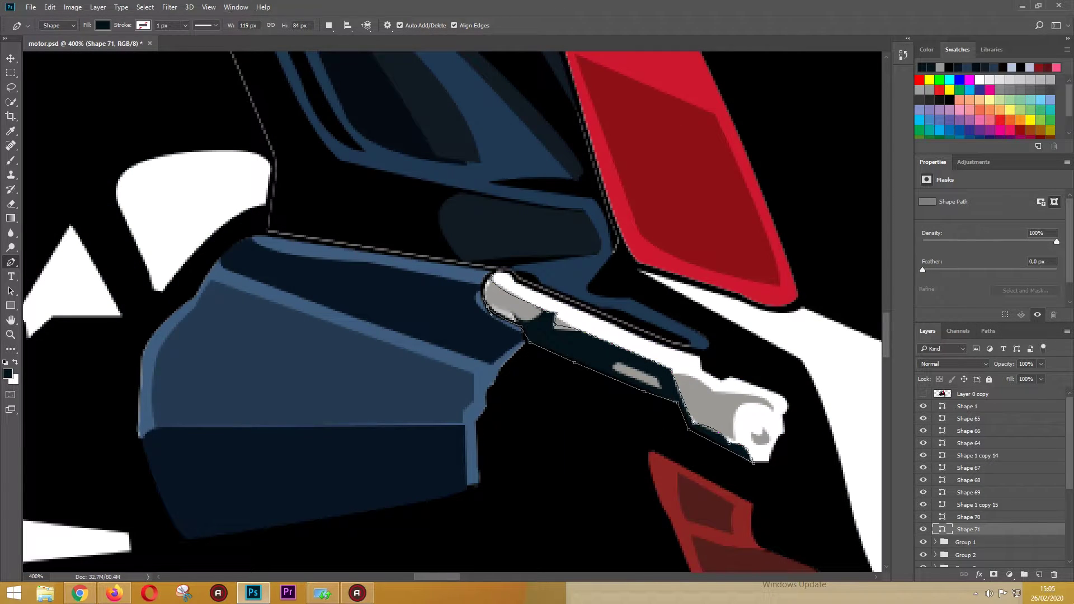
click(783, 410)
click(736, 425)
click(732, 445)
click(747, 457)
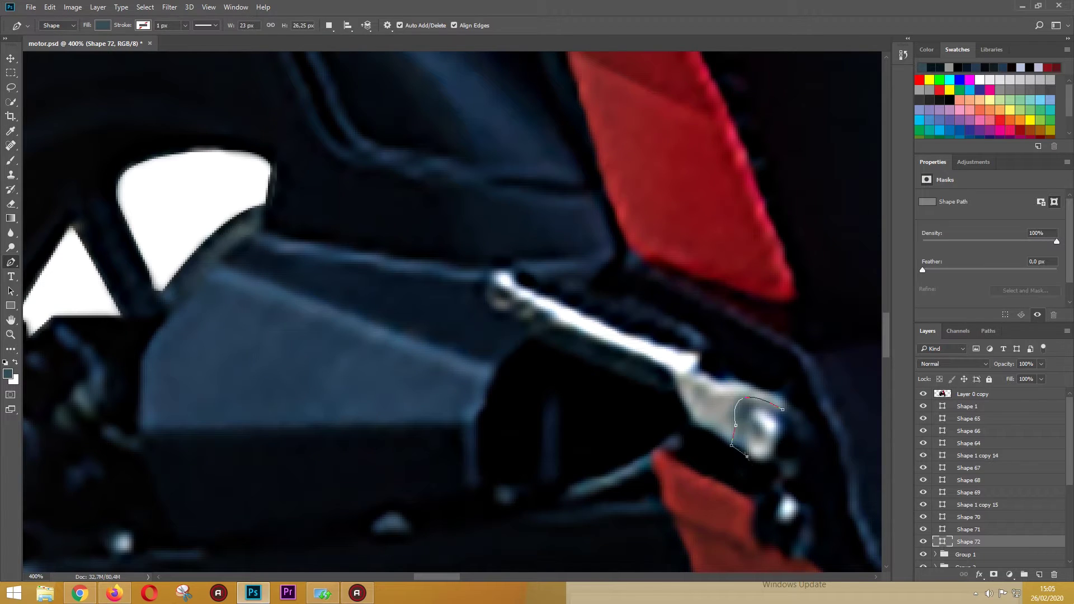
click(923, 393)
- Duplicate Shape 1 as copy 16 and place it below Shape 72
click(968, 406)
click(923, 394)
key(ctrl+j)
click(923, 394)
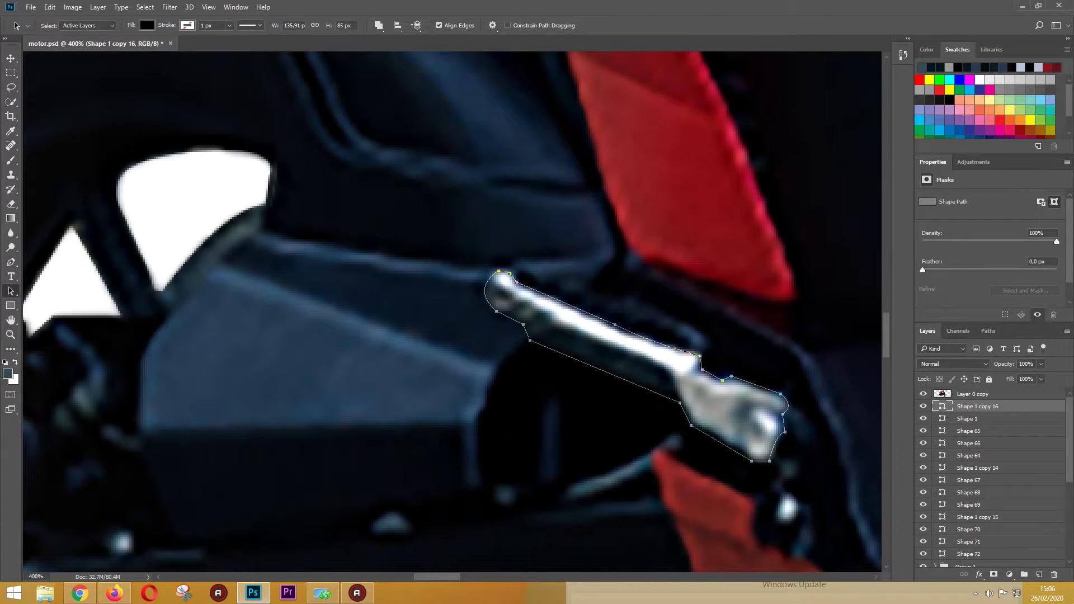
key(a)
drag(968, 407, 979, 559)
double_click(1013, 541)
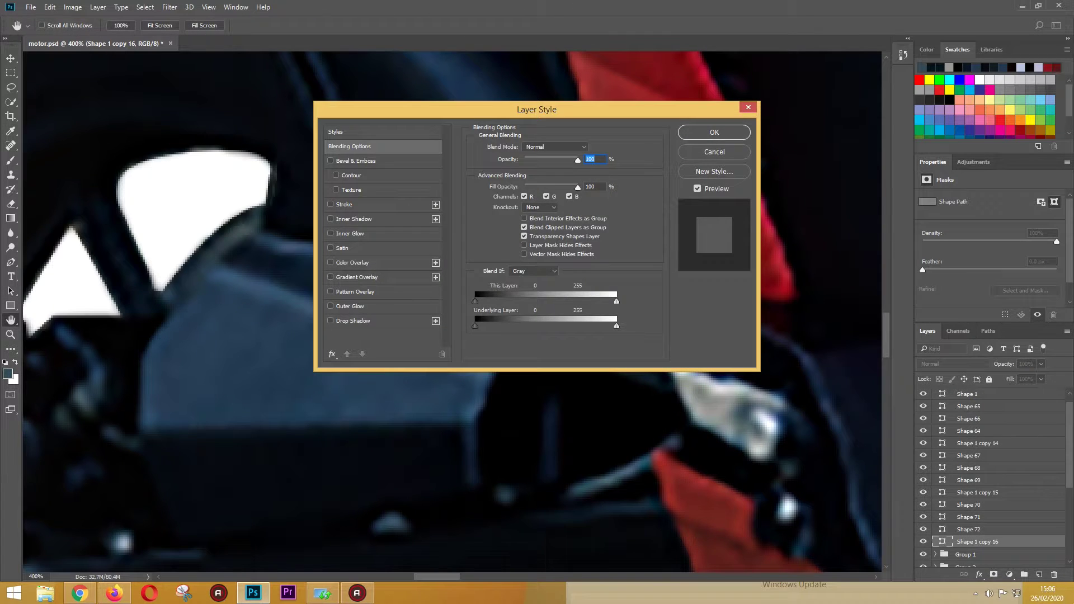
- Reposition the Layer Style window and check the copy's fill colour
mouse_move(648, 115)
mouse_down()
mouse_move(371, 128)
mouse_move(415, 128)
mouse_up()
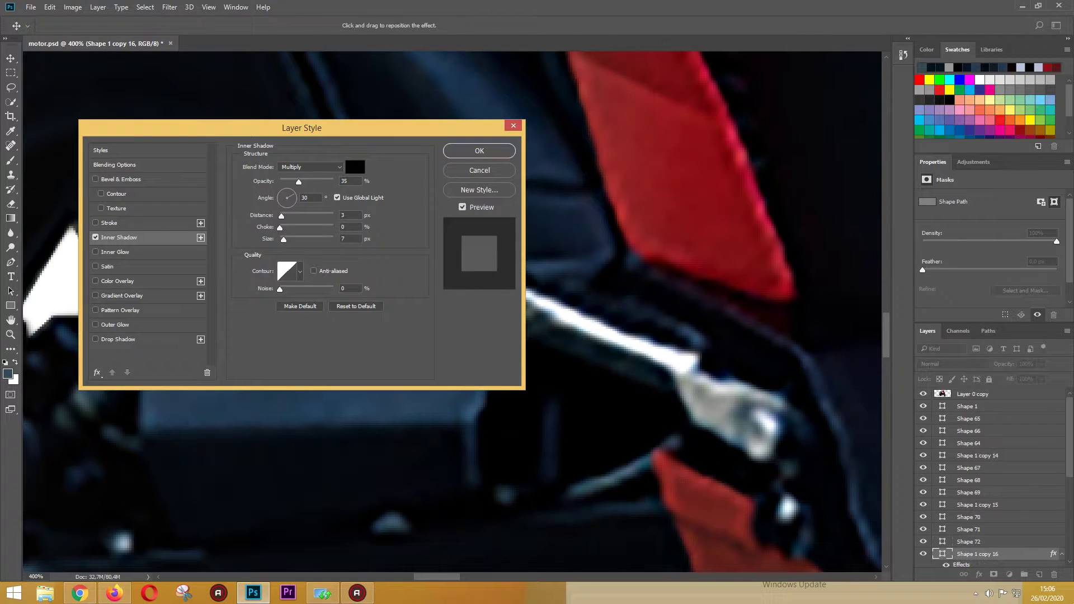
click(480, 151)
click(923, 394)
double_click(942, 554)
click(831, 124)
double_click(1008, 554)
- Enable Inner Shadow with colour 494df4 and confirm the layer style
click(118, 238)
click(286, 271)
click(619, 139)
click(355, 166)
click(619, 143)
click(730, 178)
click(676, 135)
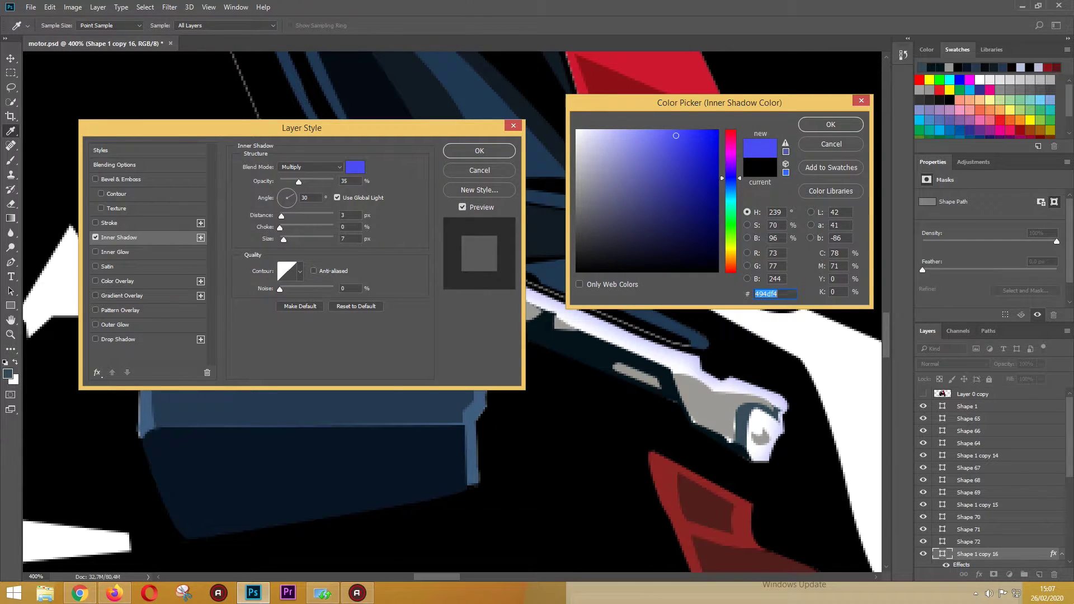
key(Return)
key(Return)
- Select the new rear shape layers and group them into Group 12
key(a)
click(392, 196)
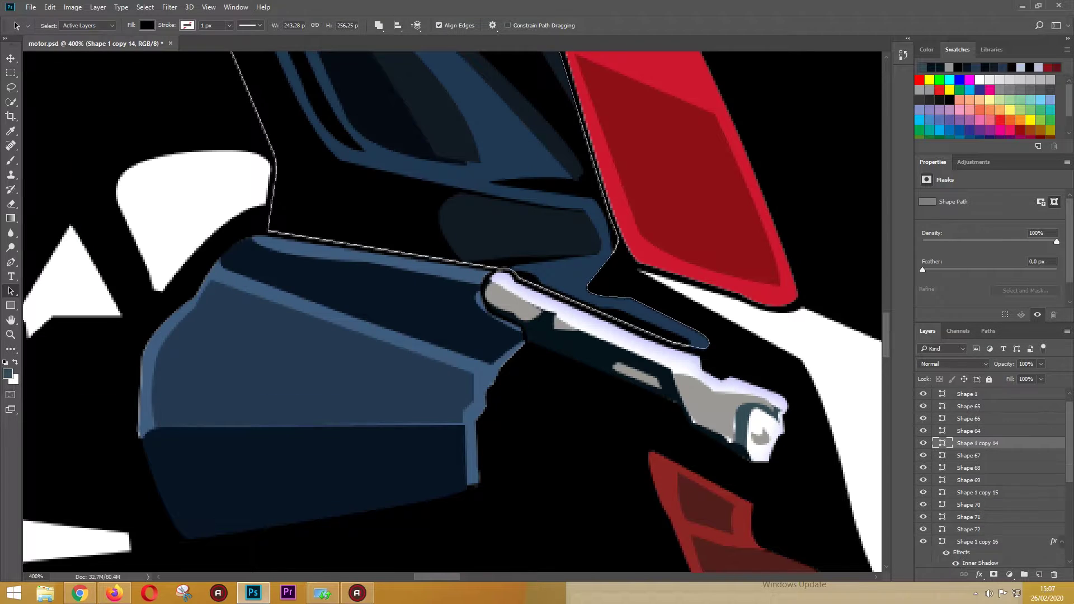
key(ctrl+g)
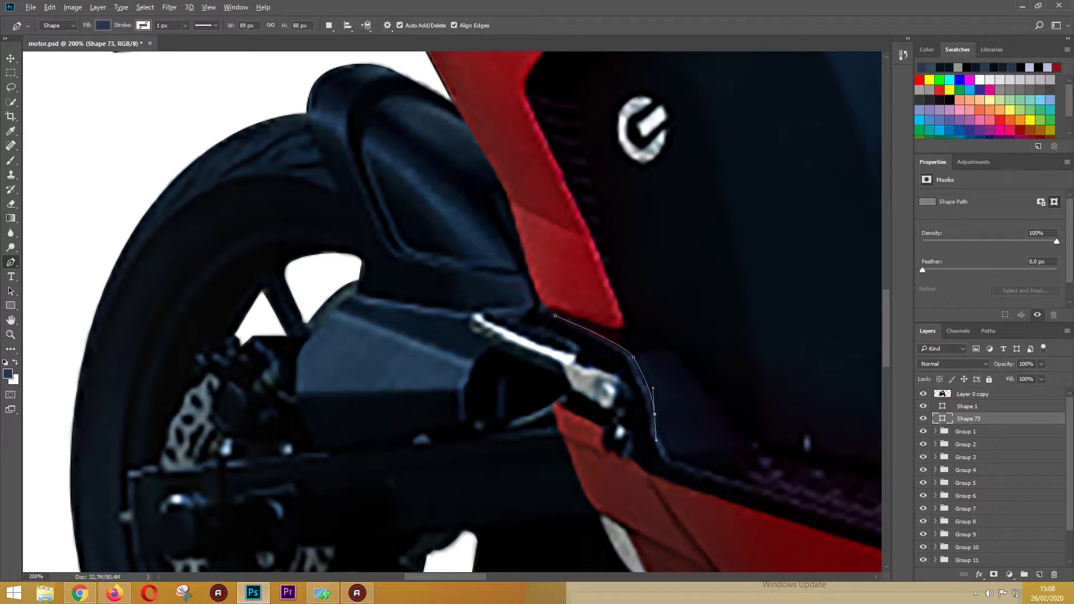
- Place three anchors along the red footboard's upper edge to start the new shape
click(659, 437)
click(671, 459)
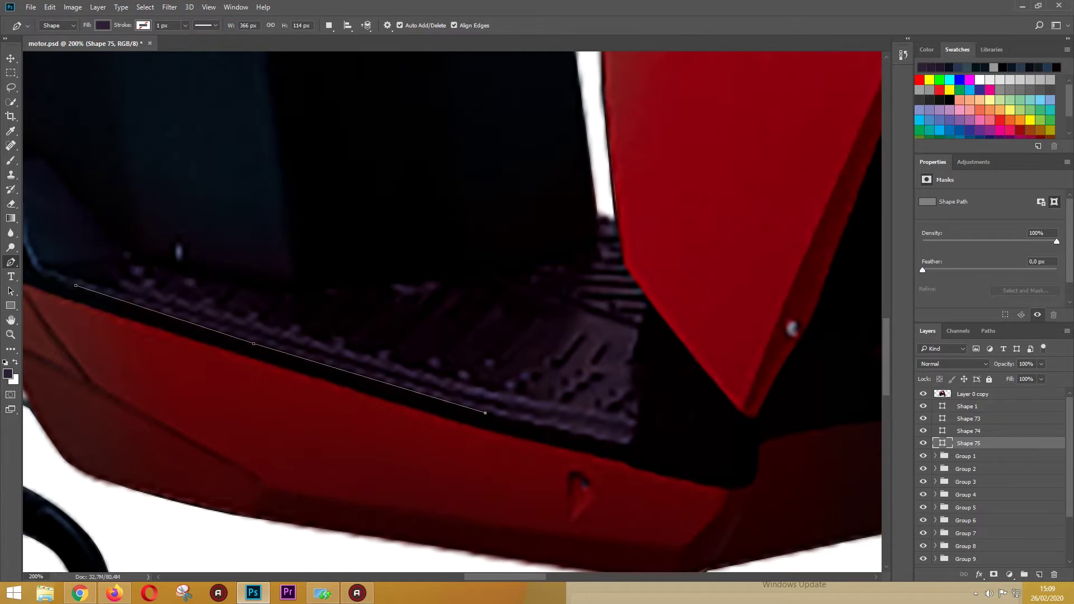
click(629, 447)
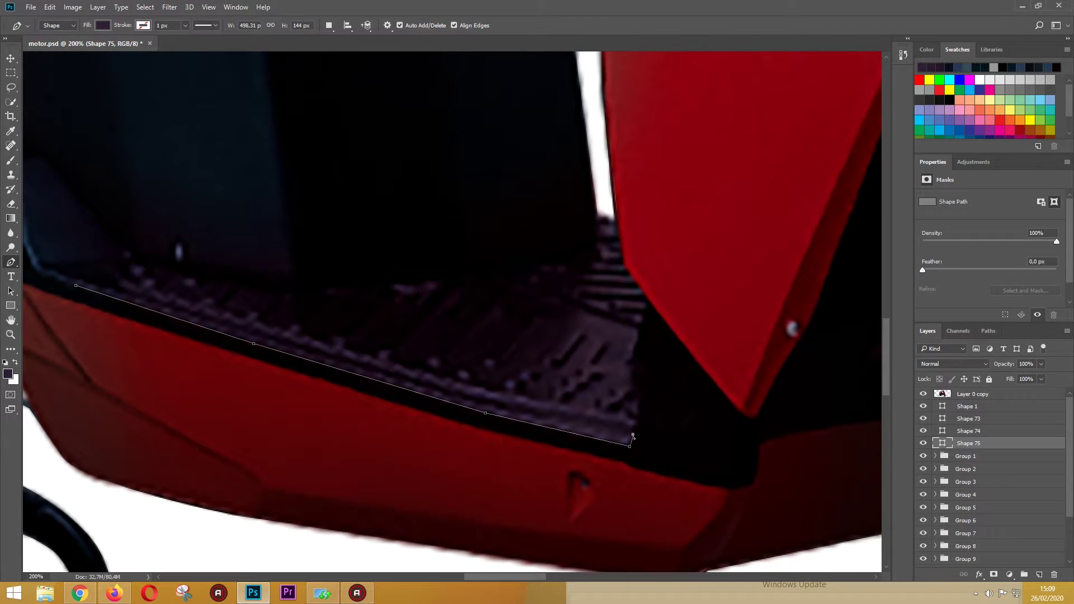
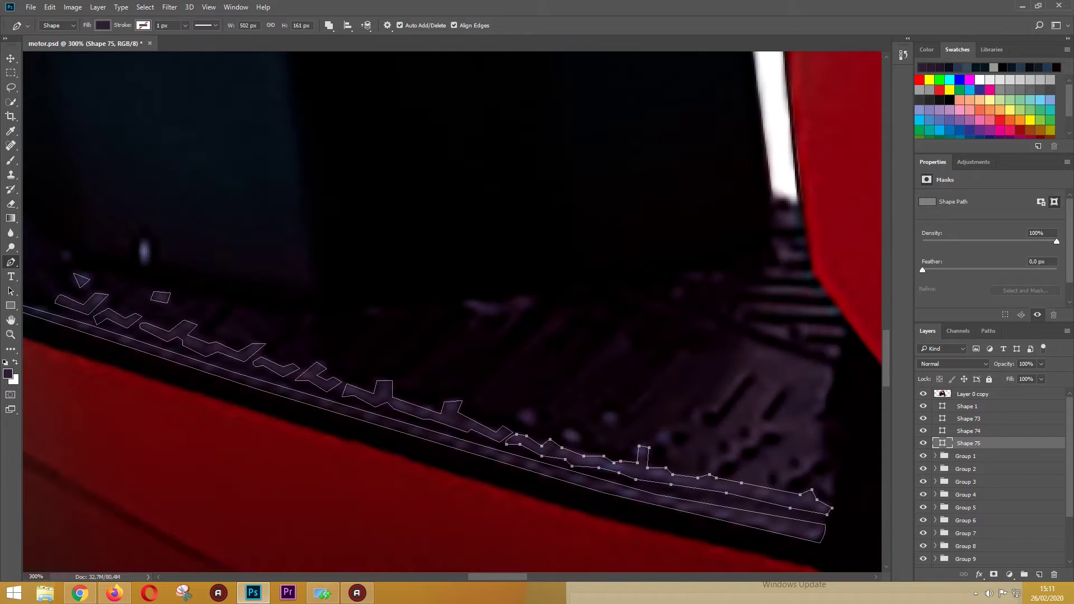
- Add two points to the mat groove outline and check it against the photo
click(529, 298)
click(503, 307)
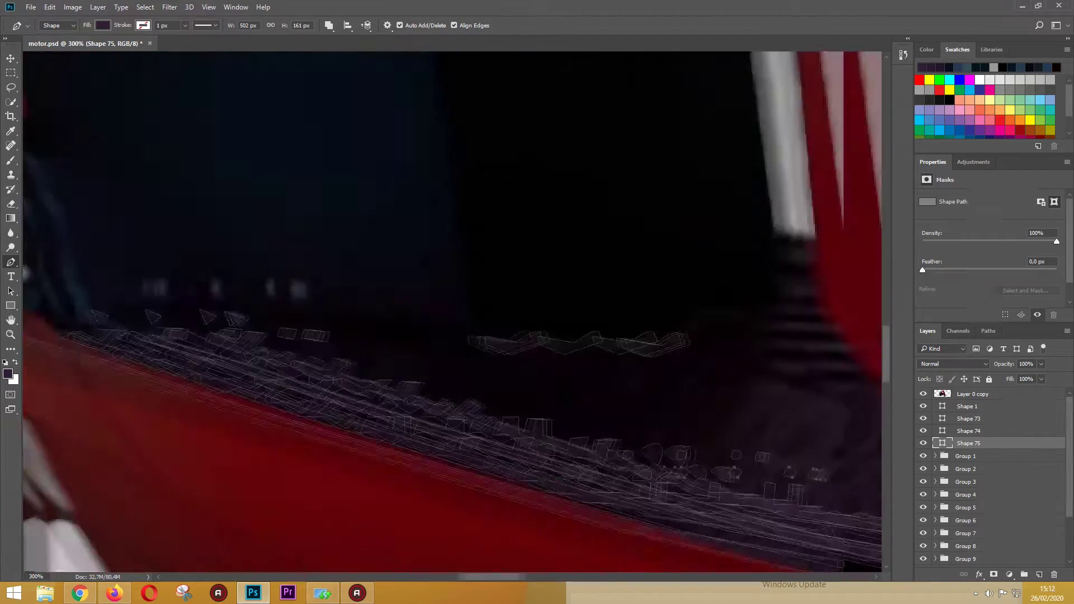
click(923, 394)
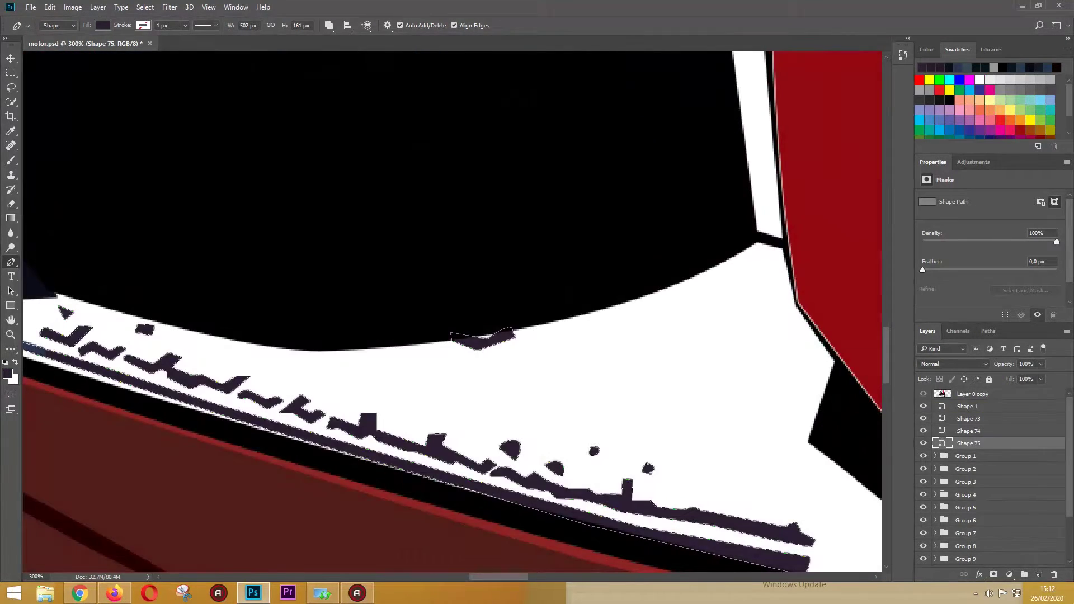
click(924, 394)
- Trace another mat groove, undoing an accidental extra shape
click(676, 376)
click(766, 382)
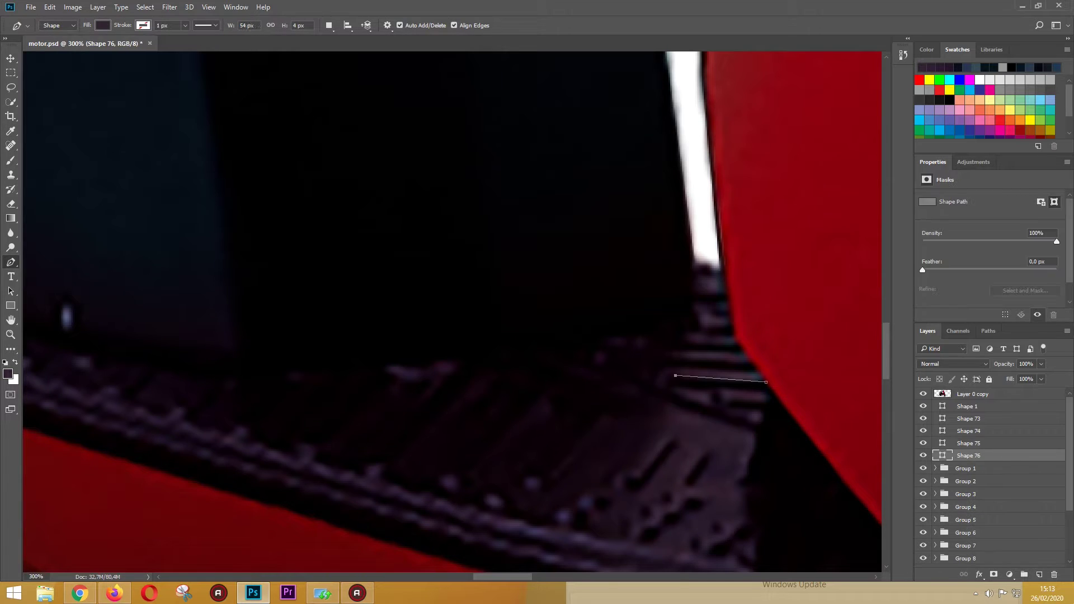
key(Escape)
click(751, 362)
key(ctrl+z)
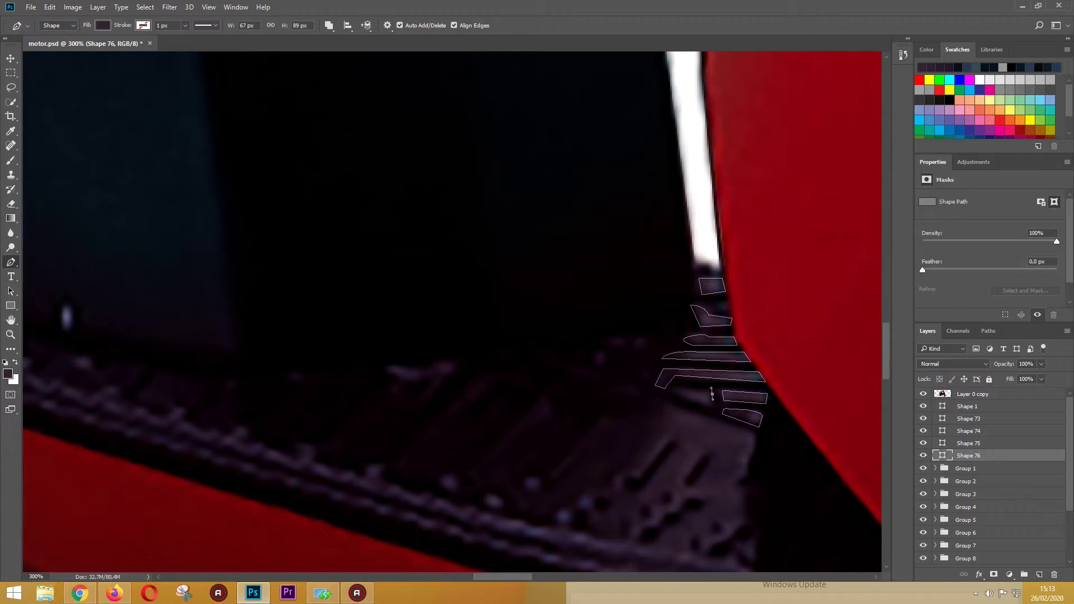
drag(739, 483, 703, 445)
click(703, 445)
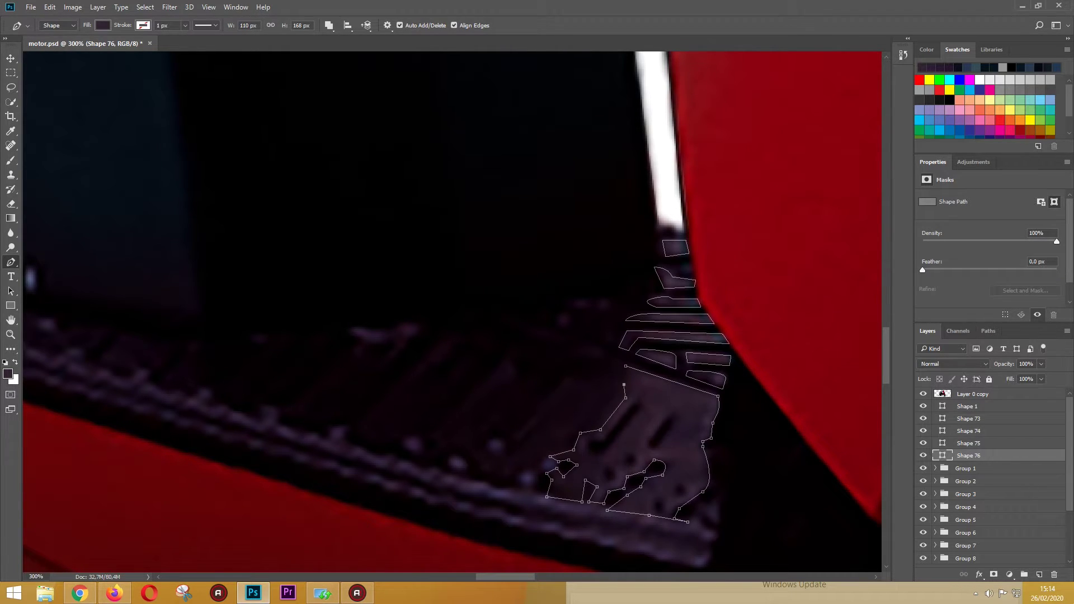
- Combine the new groove outline with the existing shape, close it and finish the shape
click(329, 25)
click(364, 62)
click(329, 25)
click(364, 46)
scroll(492, 336, left, 3)
key(alt+bracketleft)
- Trace a new five-point groove shape on the footboard mat
click(584, 354)
click(498, 436)
click(544, 451)
click(613, 385)
click(555, 425)
click(585, 354)
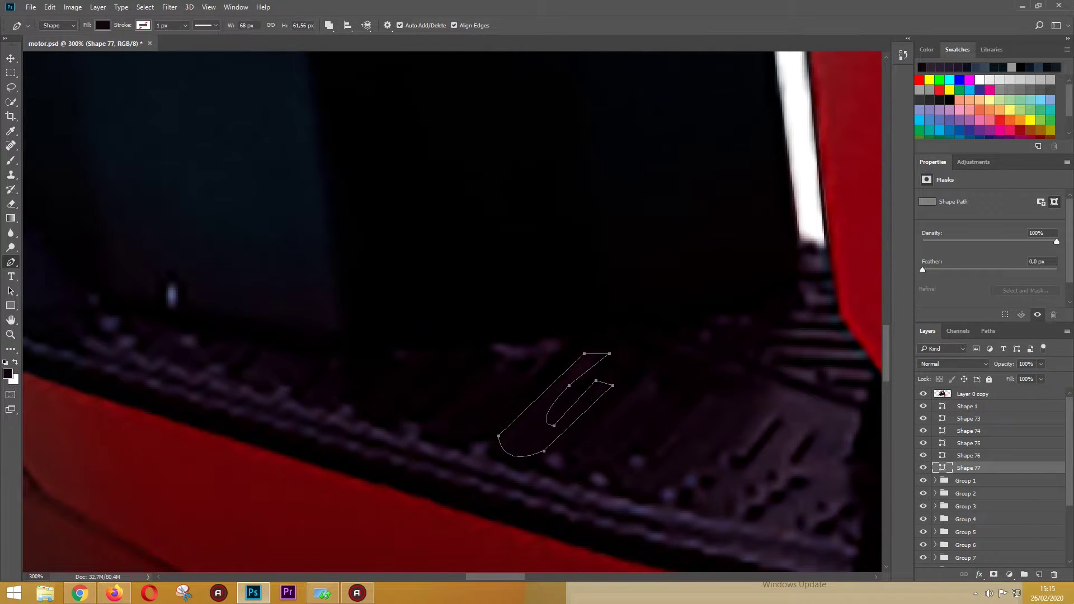
- Extend the groove outline rightward with five more points and close it
click(627, 490)
click(656, 495)
click(759, 399)
click(756, 376)
click(711, 394)
click(657, 452)
scroll(447, 313, left, 5)
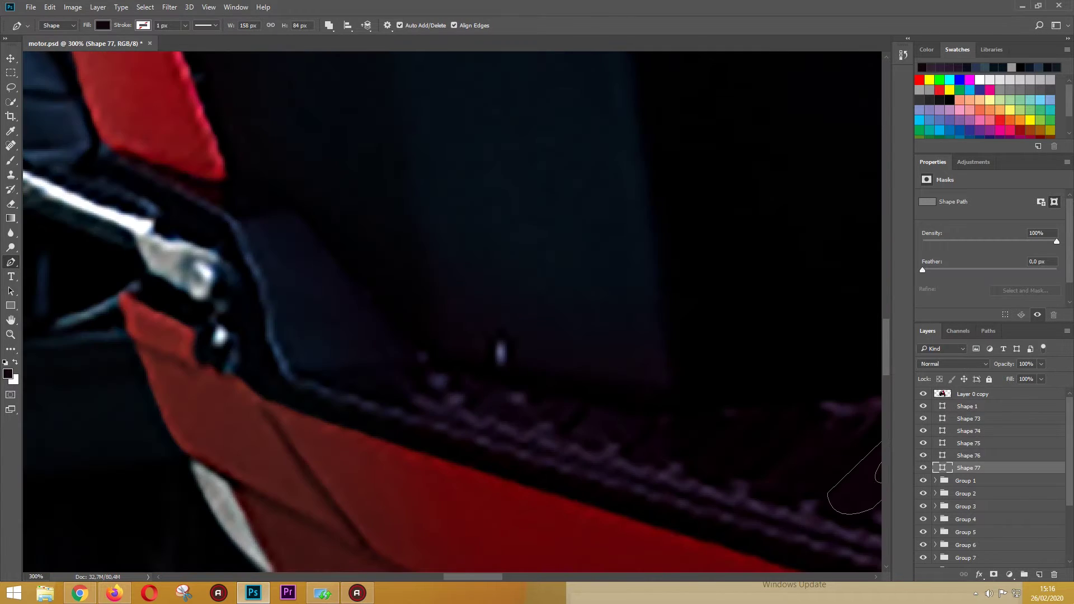
- Outline the footboard's dark inner edge as a new closed shape
click(428, 363)
click(623, 411)
click(691, 419)
drag(673, 463, 688, 501)
click(633, 455)
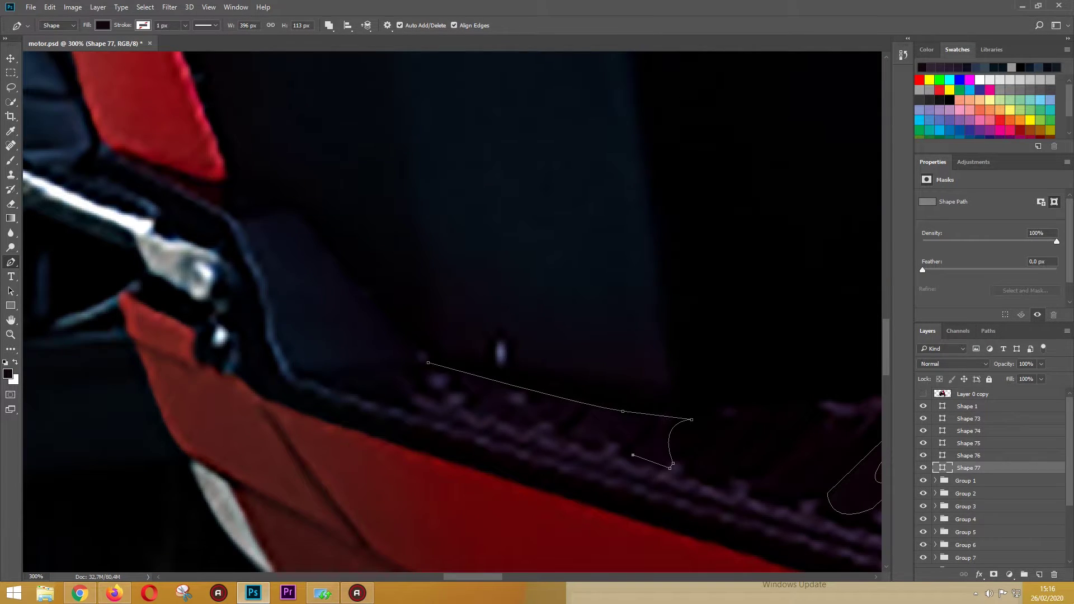
click(549, 427)
click(487, 411)
click(428, 363)
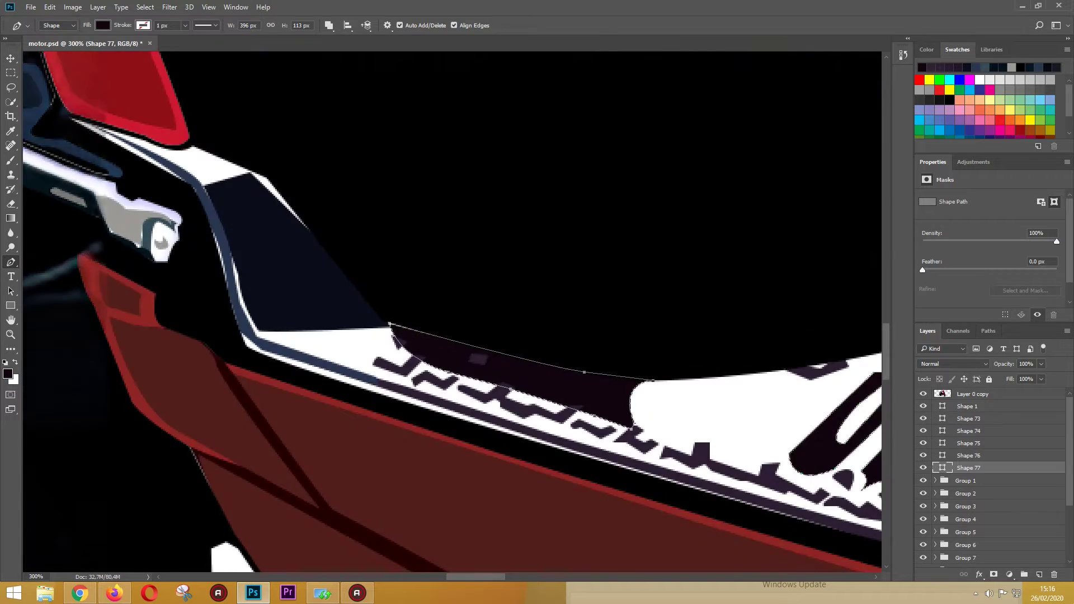
click(968, 407)
- Duplicate the edge shape and give it a dark navy fill
key(ctrl+j)
double_click(943, 407)
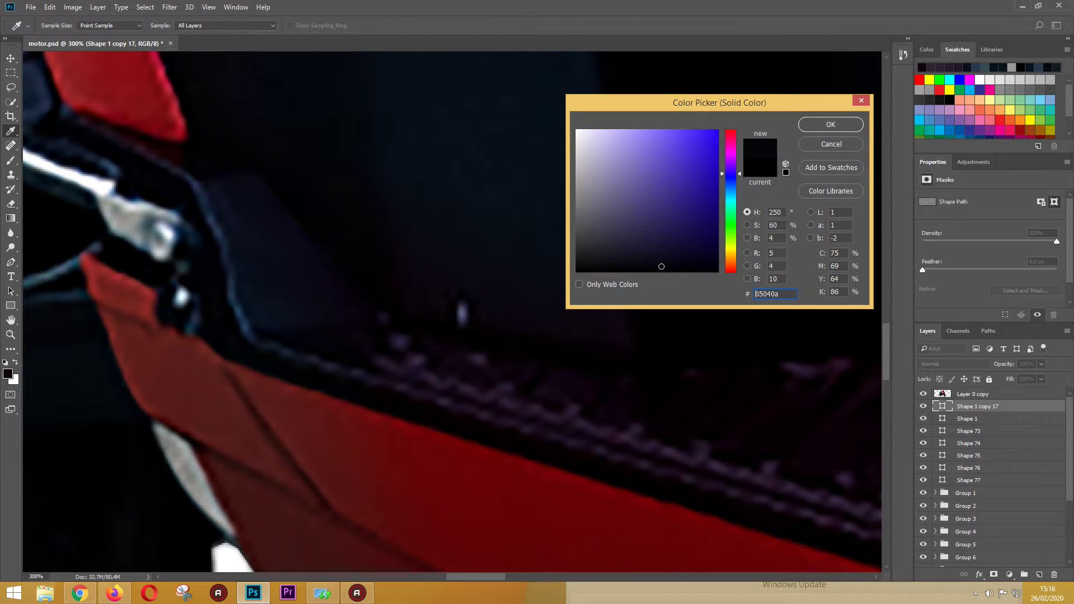
key(Return)
key(ctrl+minus)
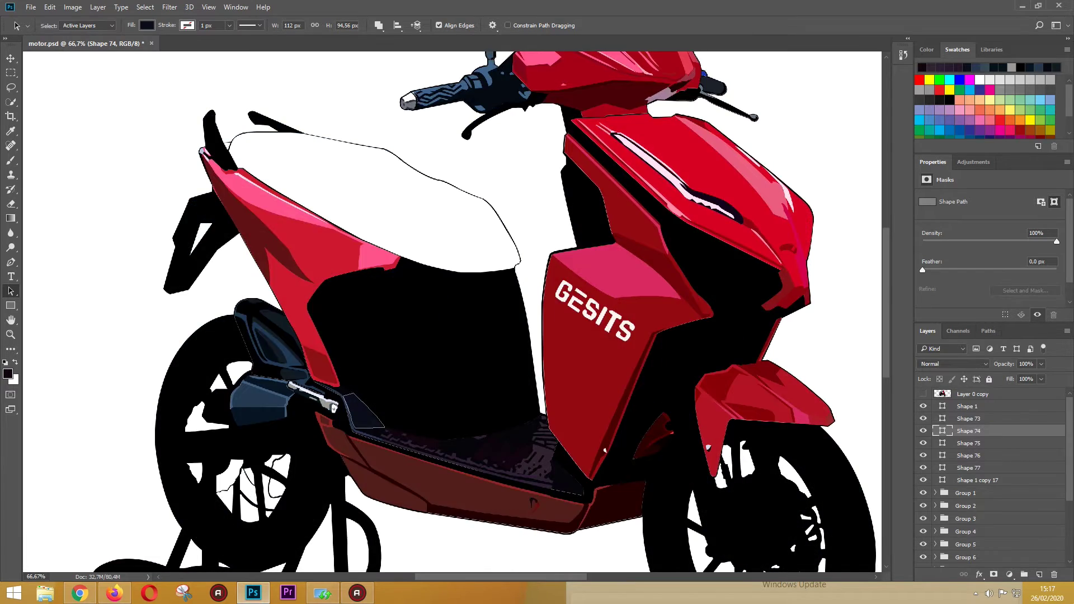
- Select the three footboard shape layers and group them with Ctrl+G
click(923, 394)
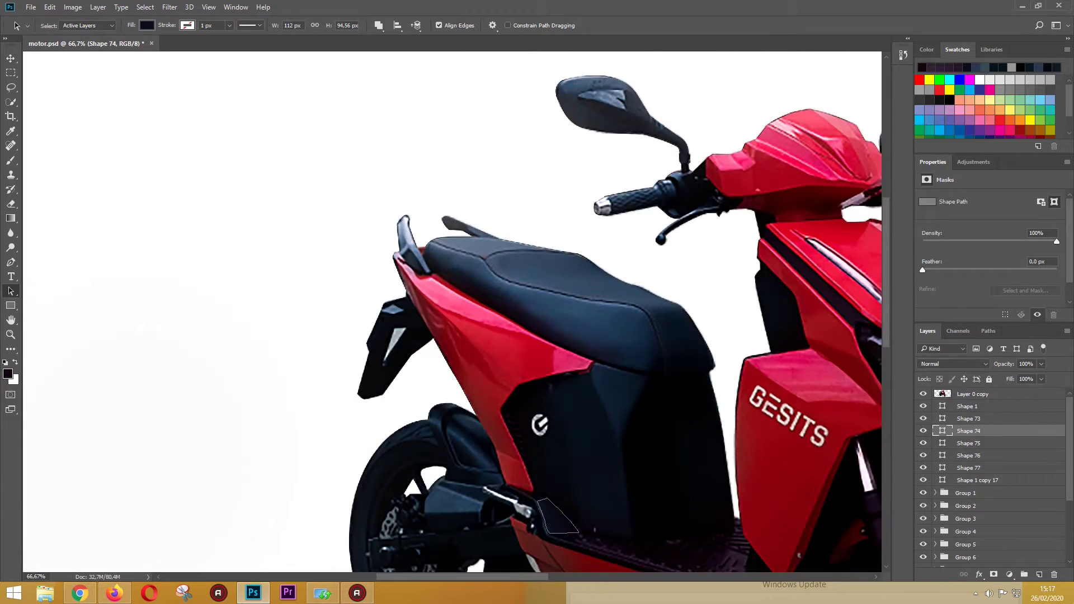
key(ctrl+plus)
key(ctrl+plus)
click(923, 394)
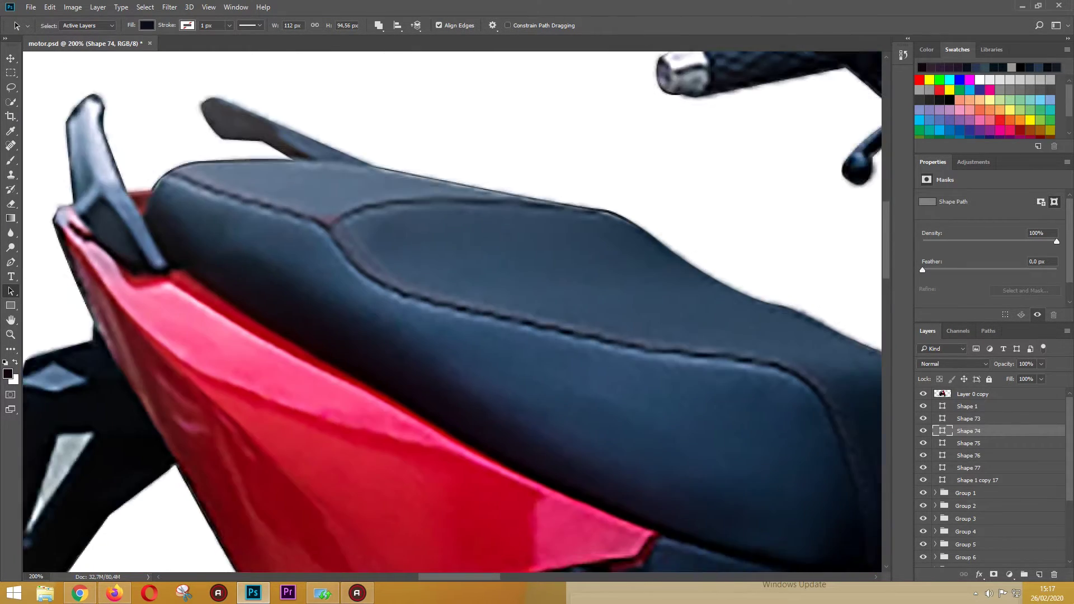
click(968, 419)
shift+click(977, 480)
key(ctrl+g)
key(Delete)
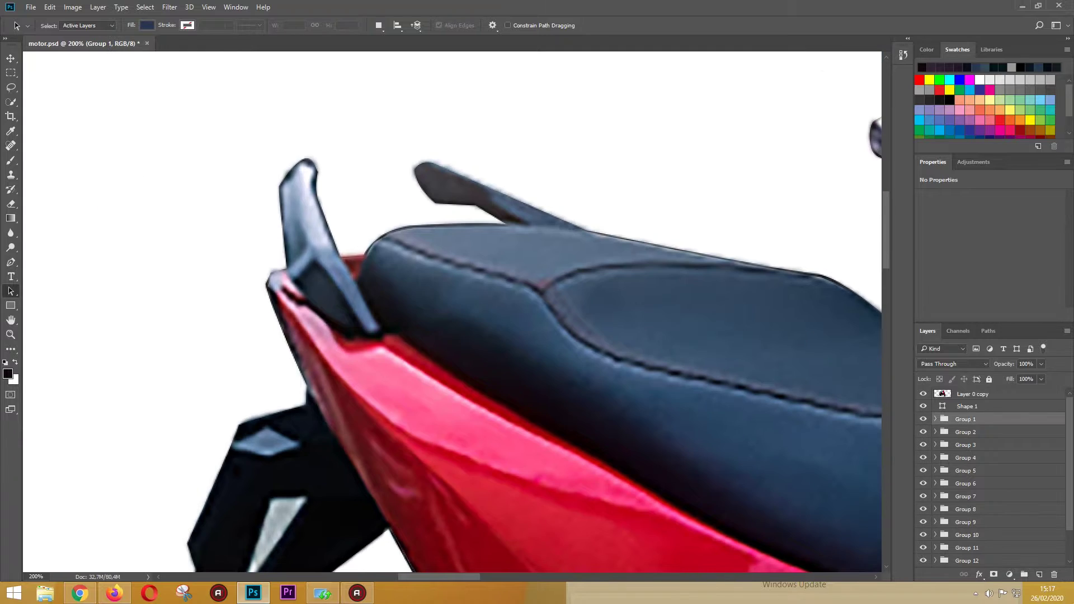
- Start a new pen shape along the seat's dark side edge
key(p)
click(381, 241)
click(415, 254)
click(475, 276)
click(526, 287)
click(551, 312)
drag(699, 381, 396, 301)
- Continue the seat outline around its corner and along its bottom edge
click(329, 286)
click(619, 344)
drag(716, 370, 761, 468)
drag(761, 467, 671, 318)
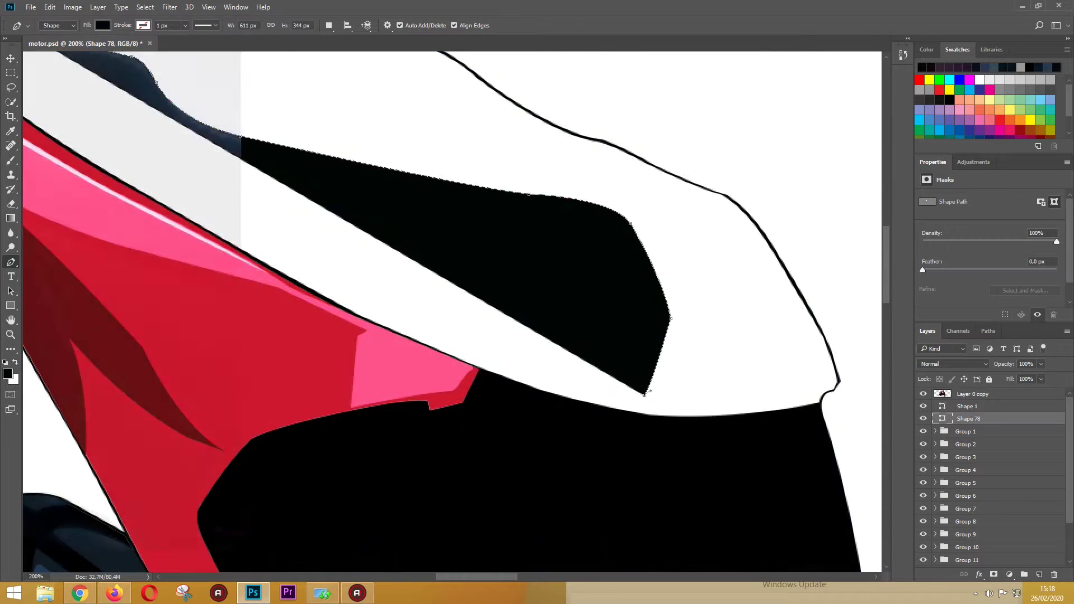
click(551, 380)
drag(397, 318, 346, 278)
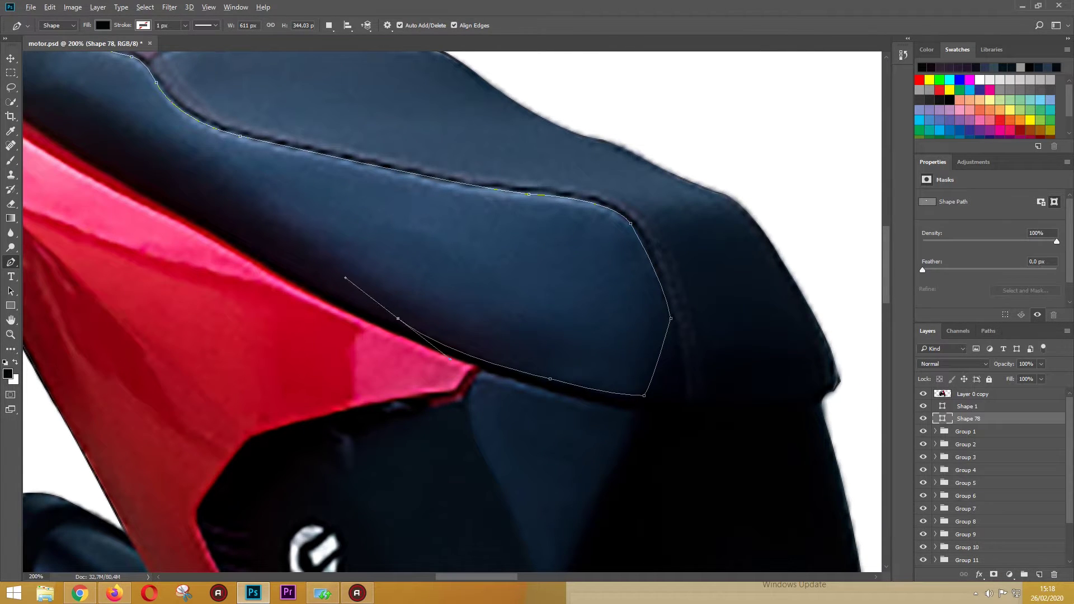
- Extend the seat outline toward the rear and compare it against the photo
drag(450, 359, 610, 445)
mouse_move(190, 178)
mouse_down()
mouse_move(195, 170)
mouse_move(411, 239)
mouse_up()
drag(342, 205, 359, 141)
click(923, 394)
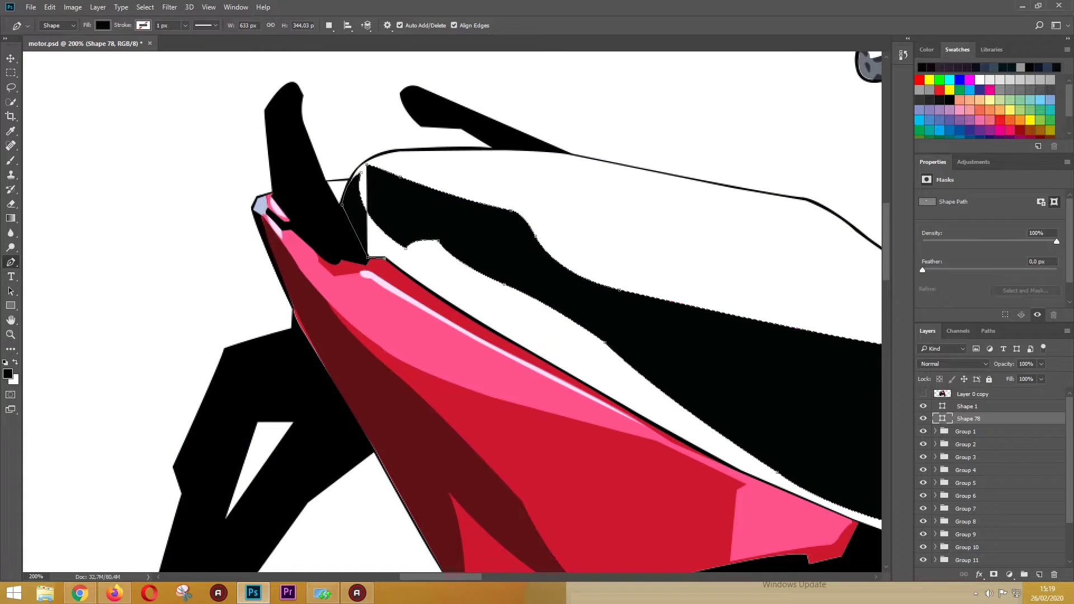
drag(560, 336, 314, 202)
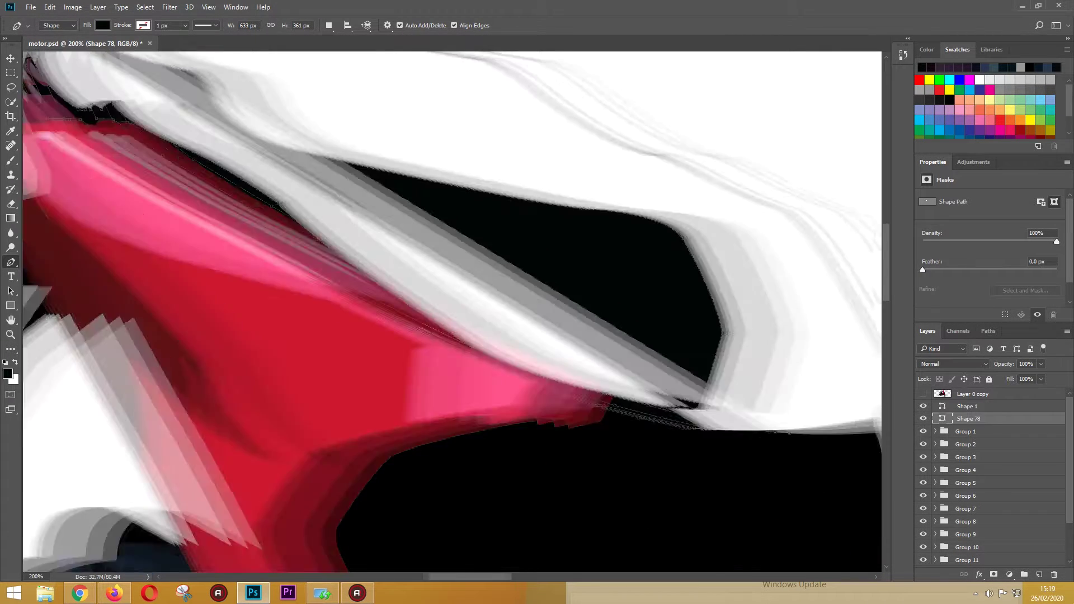
click(923, 394)
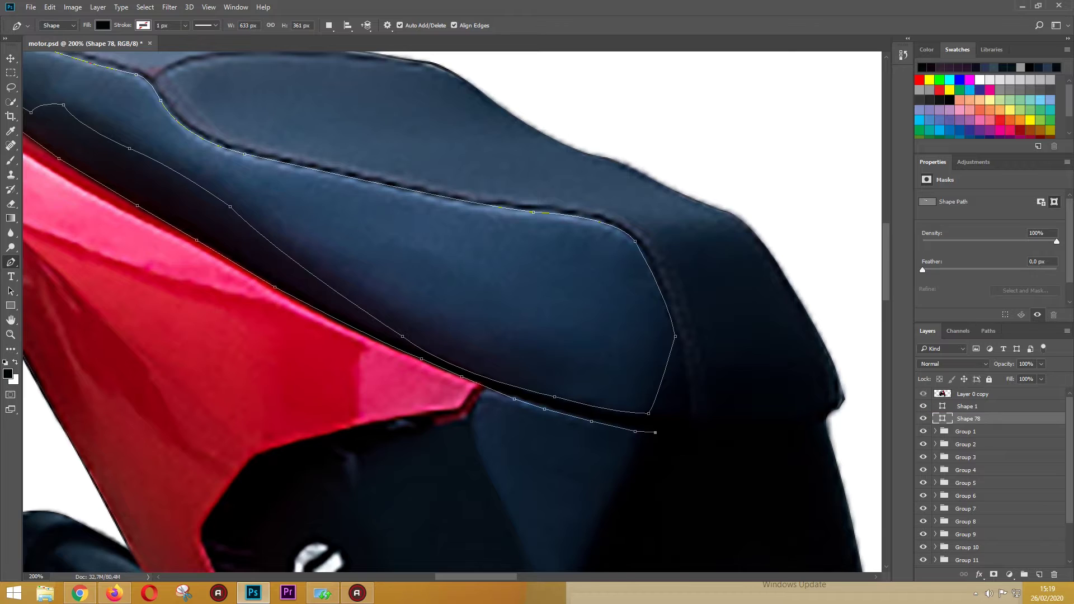
click(923, 394)
click(924, 394)
- Trace the seat's corner and top edge with curved points
drag(659, 239, 663, 226)
mouse_move(714, 417)
mouse_down()
mouse_move(716, 503)
mouse_move(695, 426)
mouse_up()
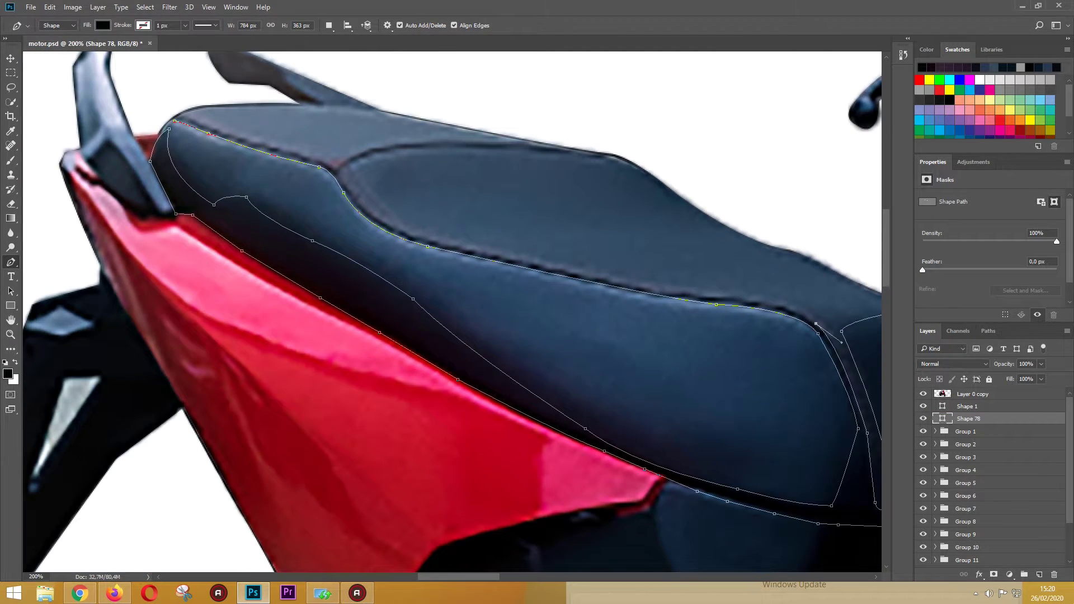
drag(615, 219, 784, 285)
drag(368, 196, 536, 262)
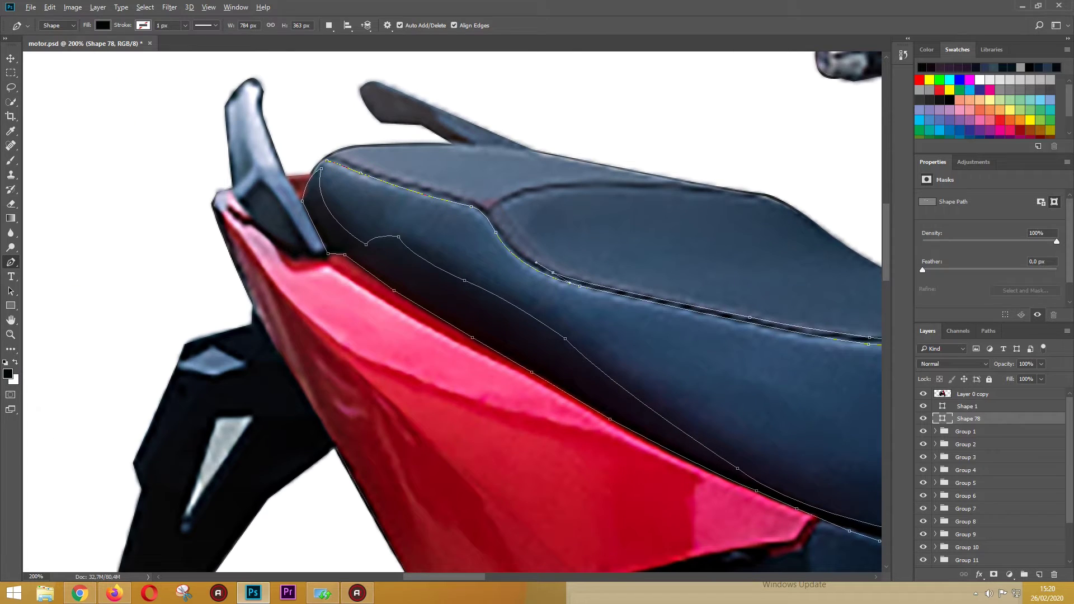
drag(491, 213, 487, 183)
drag(577, 188, 635, 192)
drag(761, 197, 792, 204)
drag(505, 196, 467, 216)
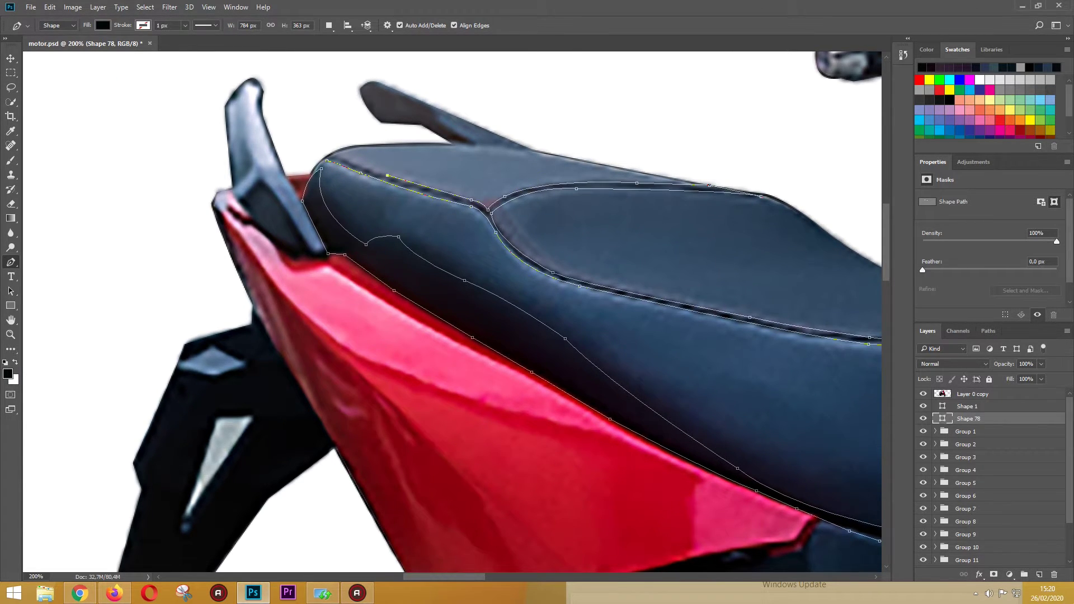
key(ctrl+minus)
key(ctrl+minus)
key(ctrl+minus)
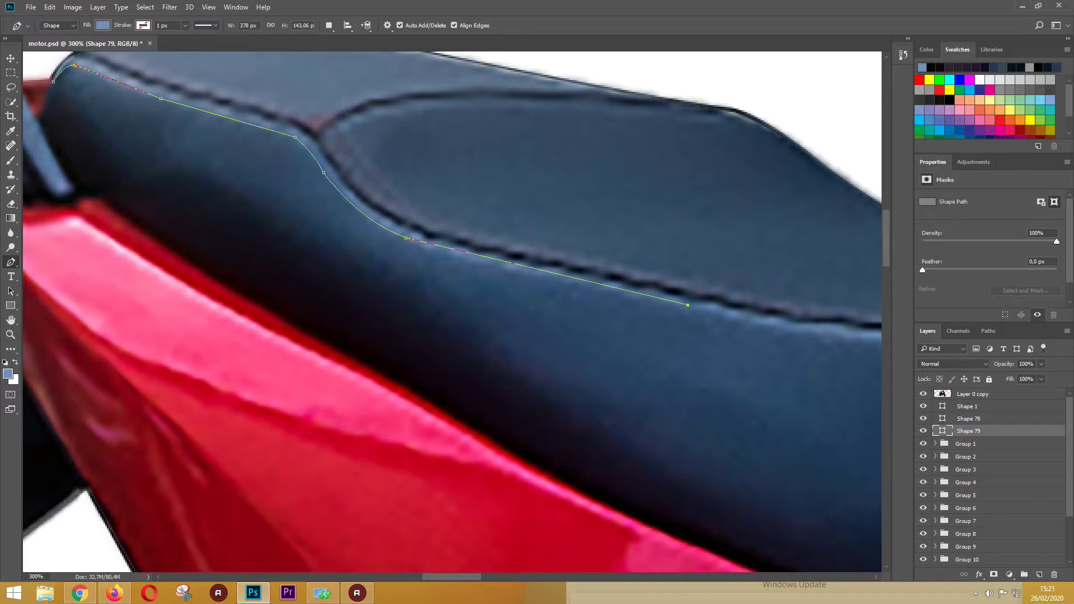
- Extend the seat curve and combine a new seat-top outline with the shape
click(630, 306)
click(661, 385)
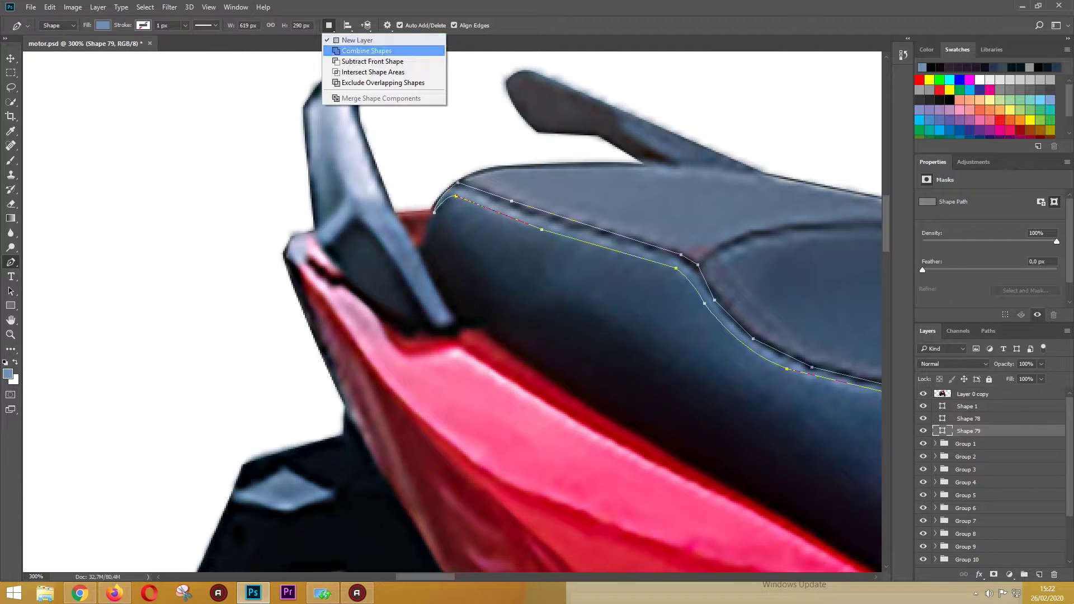
click(367, 50)
click(804, 257)
click(569, 243)
drag(414, 261, 396, 283)
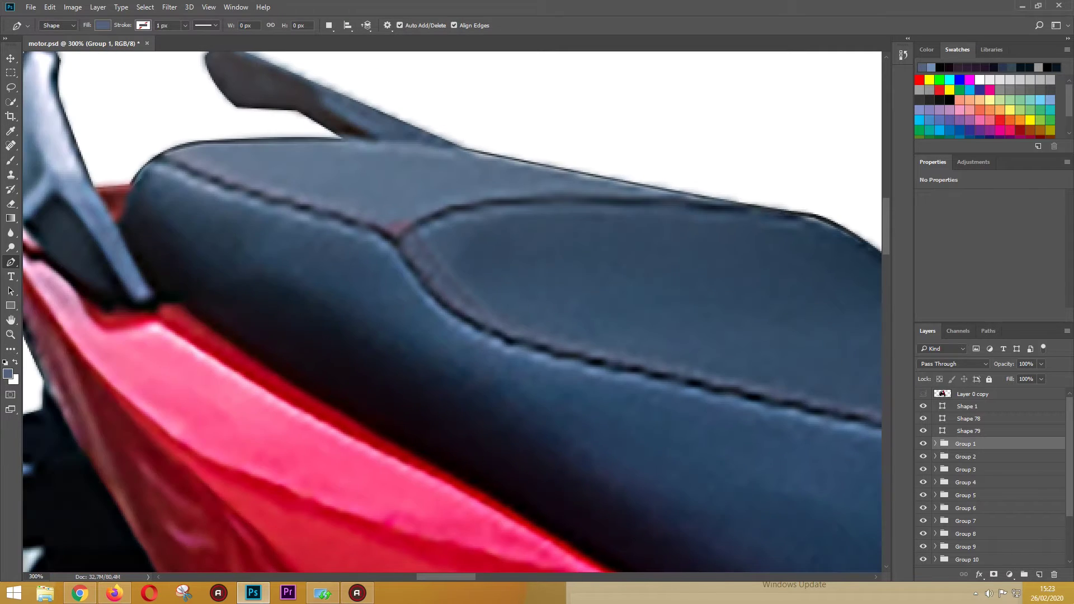
- Start a new shape tracing along the seat edge
click(179, 147)
drag(237, 177, 285, 191)
click(382, 220)
click(404, 222)
drag(468, 308, 500, 323)
mouse_move(756, 363)
mouse_down()
mouse_move(490, 291)
mouse_move(619, 276)
mouse_up()
click(533, 301)
click(619, 276)
- Carry the seat outline down the rear side to the bottom and back up
drag(678, 436, 634, 408)
drag(634, 407, 643, 454)
click(646, 486)
click(634, 509)
drag(601, 334, 628, 406)
- Check the traced shapes with the photo hidden, then select the Shape 1 layer
click(924, 394)
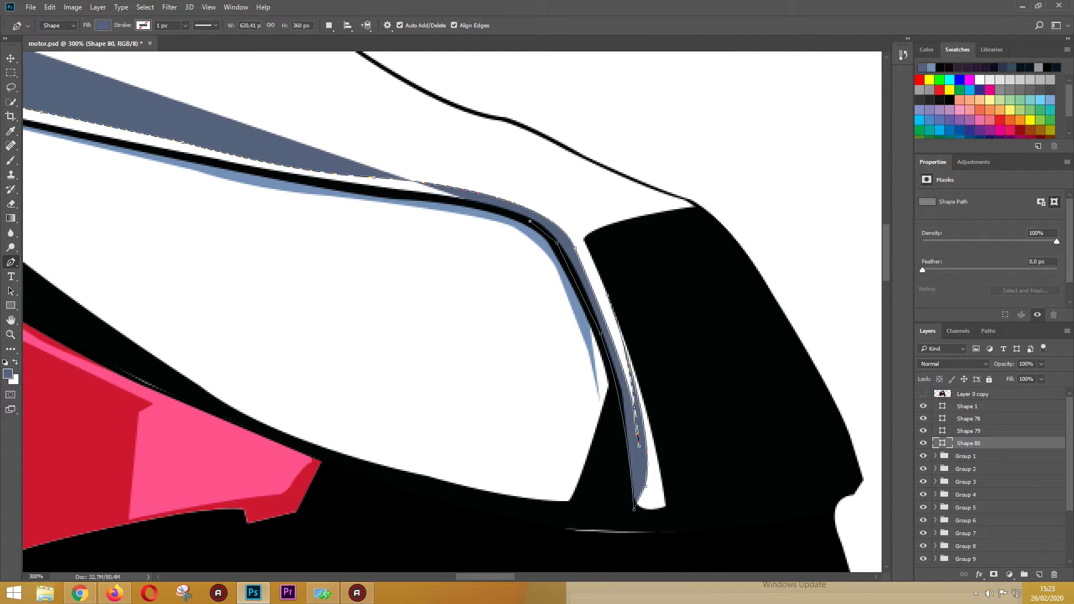
drag(224, 280, 476, 335)
mouse_move(224, 280)
mouse_down()
mouse_move(476, 325)
mouse_move(503, 280)
mouse_up()
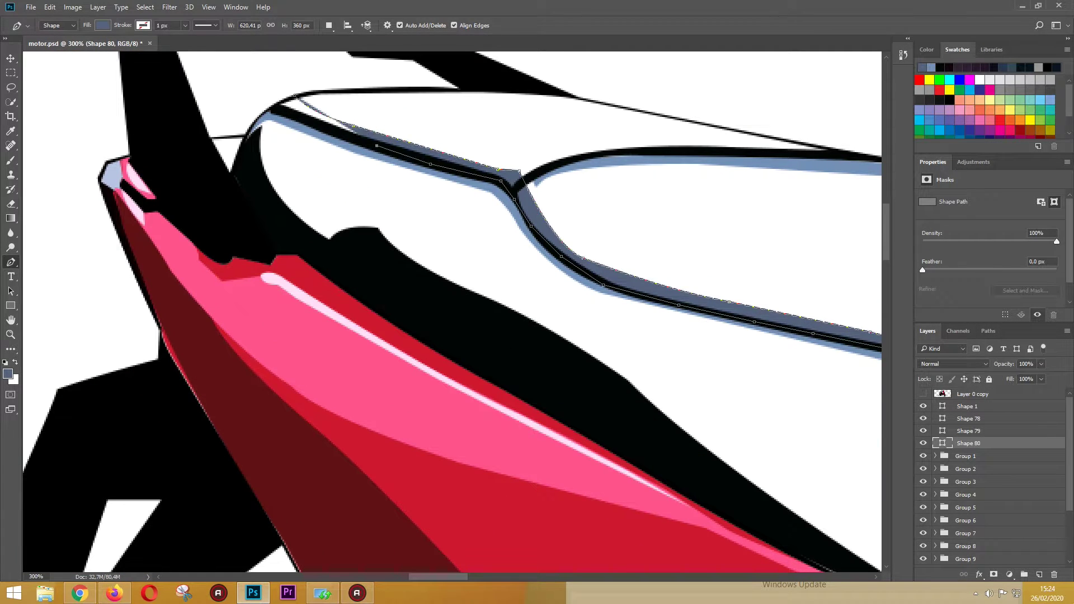
drag(448, 224, 503, 391)
click(923, 394)
click(968, 406)
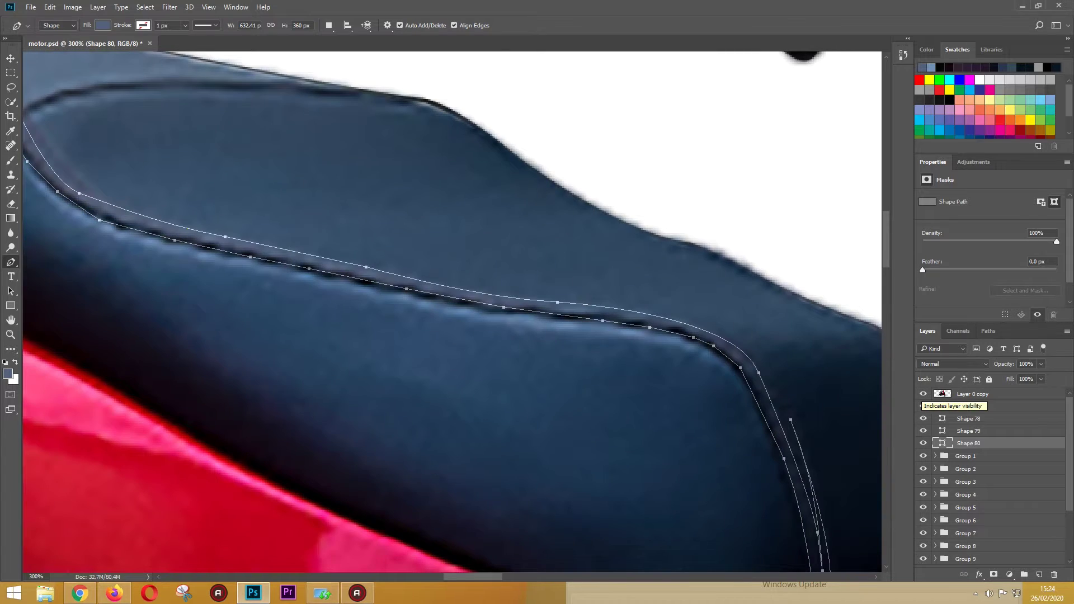
drag(448, 224, 504, 336)
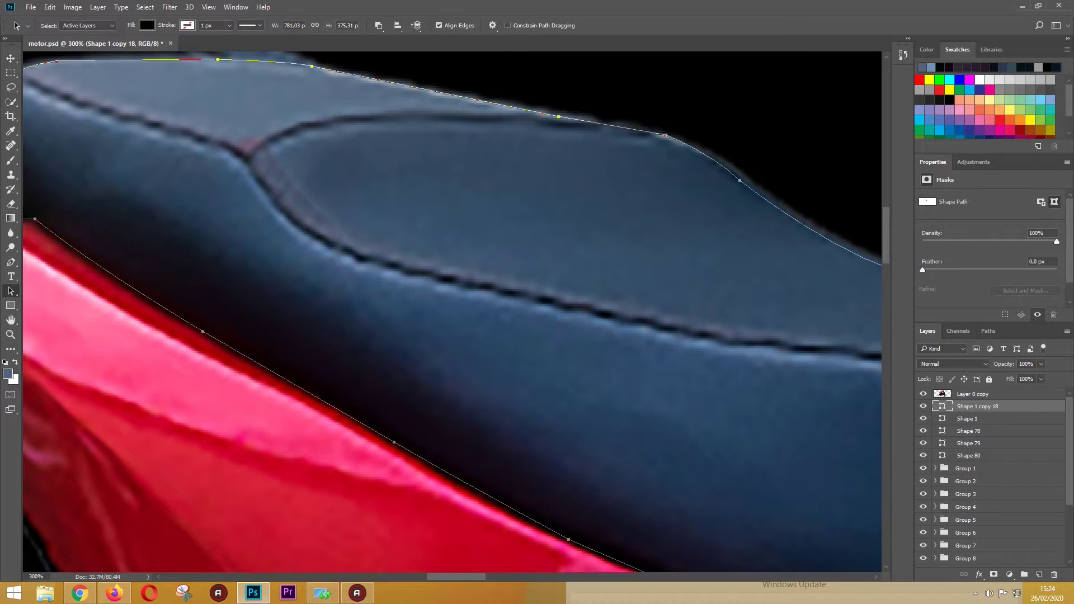
- Finish the seat outline as a new shape, then select Group 3 and Shape 78
key(a)
key(ctrl+minus)
key(ctrl+minus)
key(ctrl+minus)
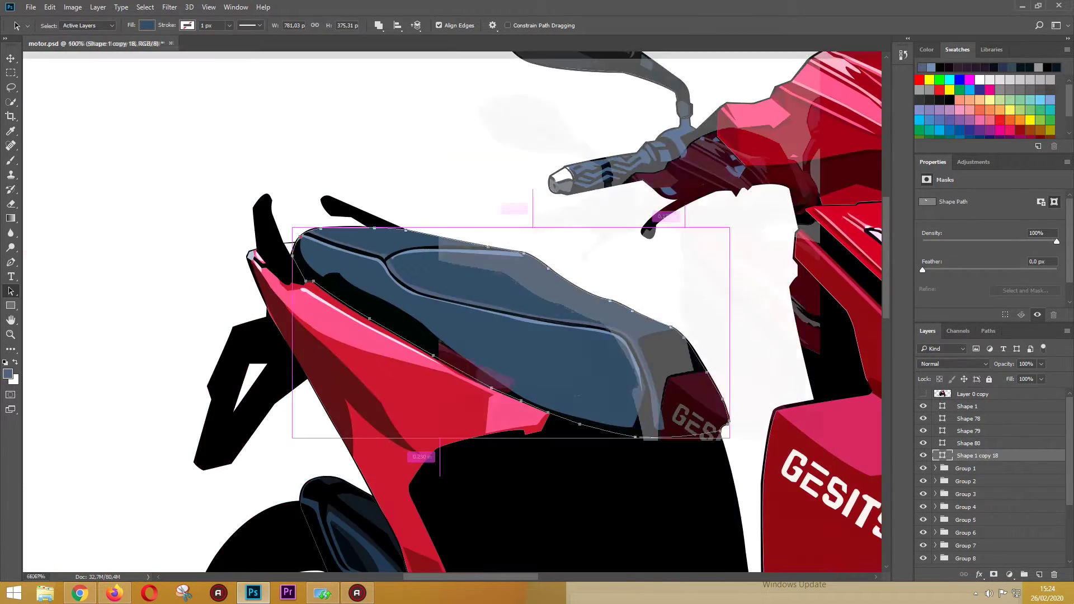
click(923, 394)
click(966, 494)
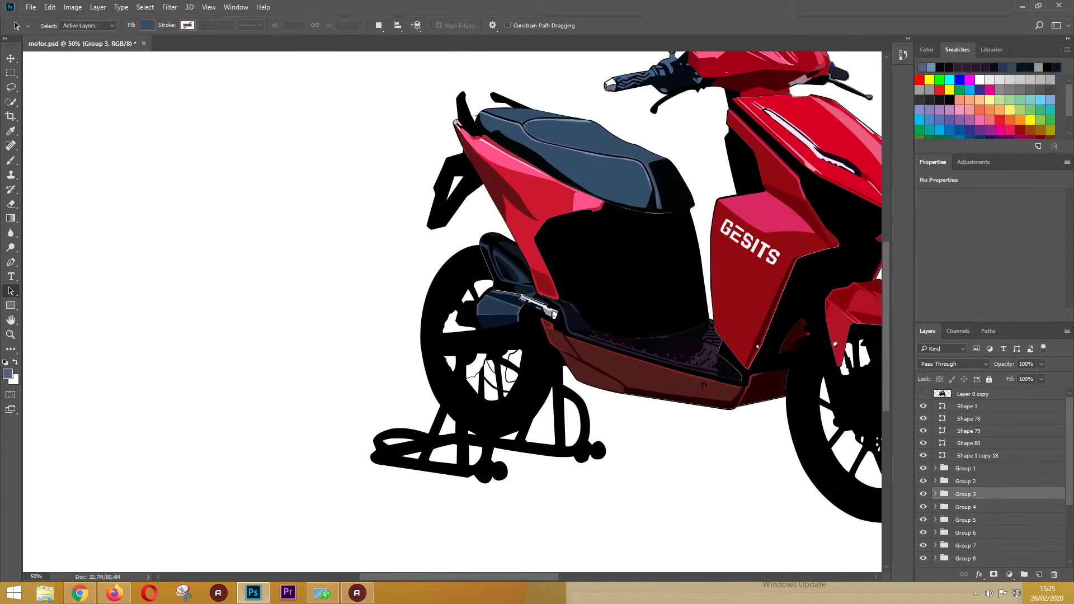
scroll(364, 476, up, 3)
click(968, 418)
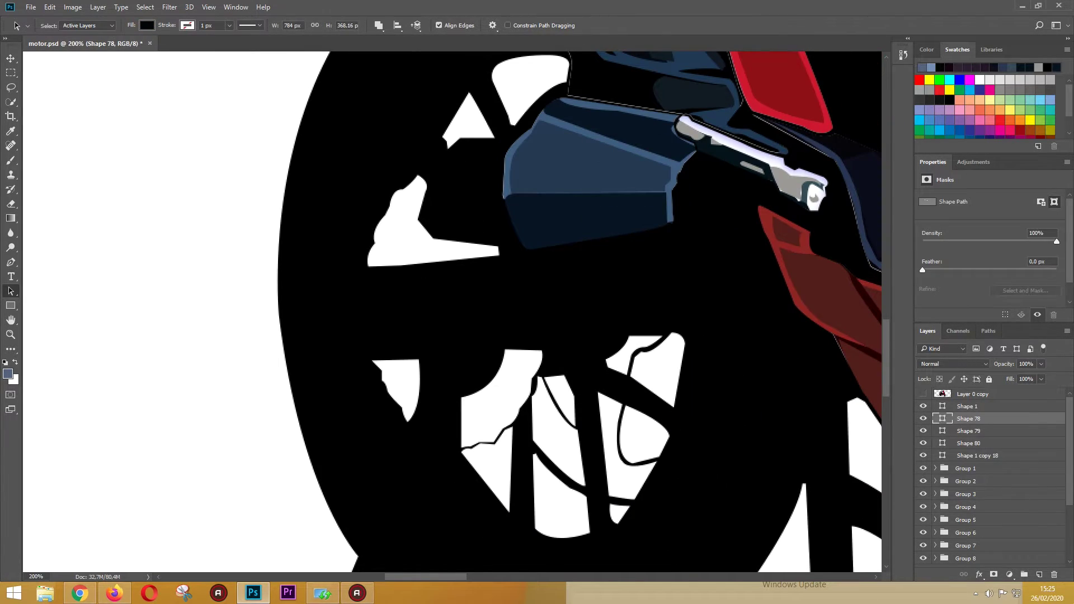
- Group the wheel shape layers and toggle the photo to compare the tracing
shift+click(977, 456)
key(ctrl+g)
click(923, 394)
click(923, 394)
click(924, 394)
click(923, 394)
- Pen-trace the brake disc outline, curving around one of its holes
key(i)
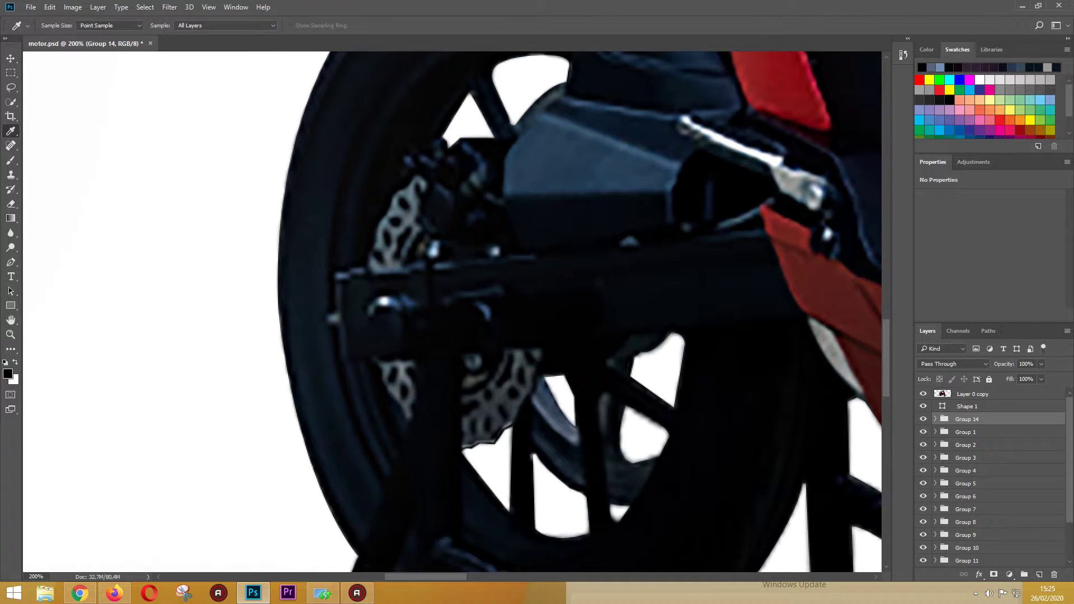
key(p)
scroll(106, 202, up, 1)
click(567, 175)
click(570, 201)
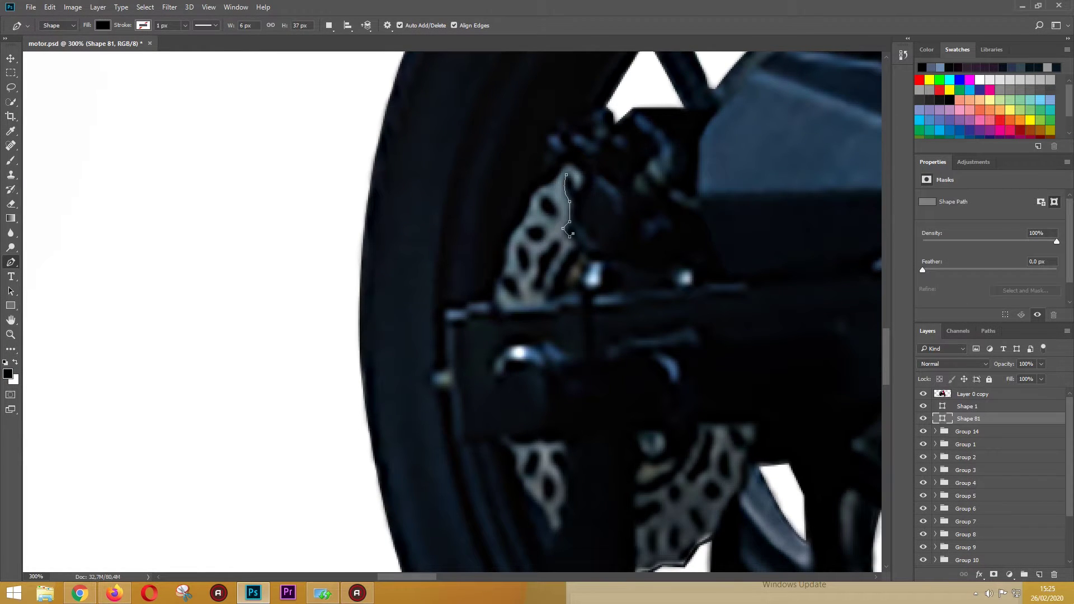
click(567, 175)
click(553, 196)
drag(552, 220, 567, 226)
key(ctrl+alt+z)
key(ctrl+alt+z)
key(ctrl+alt+z)
key(ctrl+alt+z)
drag(551, 215, 558, 214)
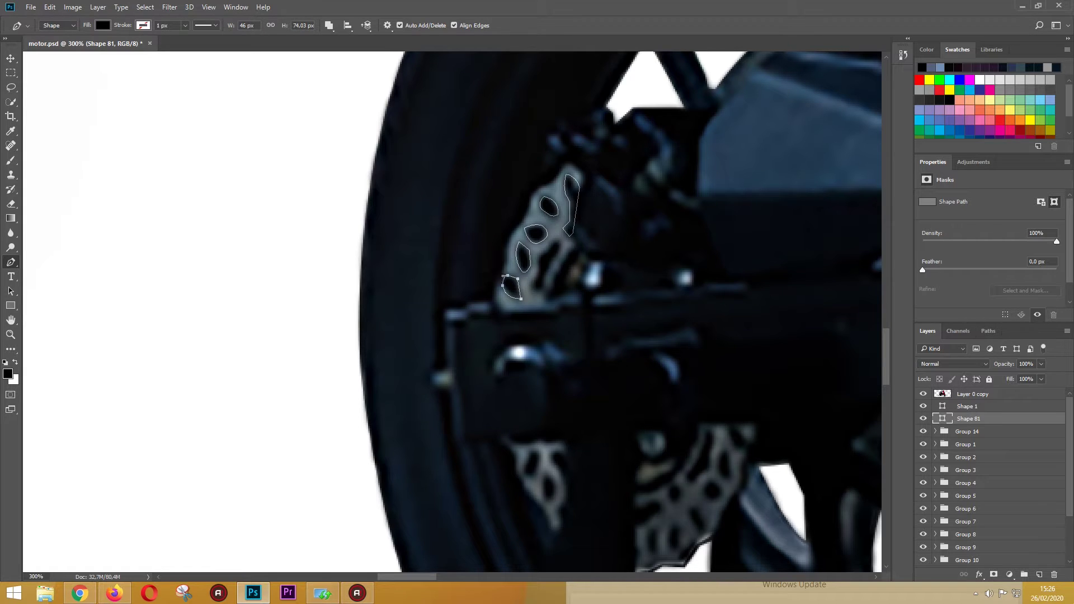
click(527, 287)
- Check the disc tracing against the photo and close its path with a curved segment
key(ctrl+comma)
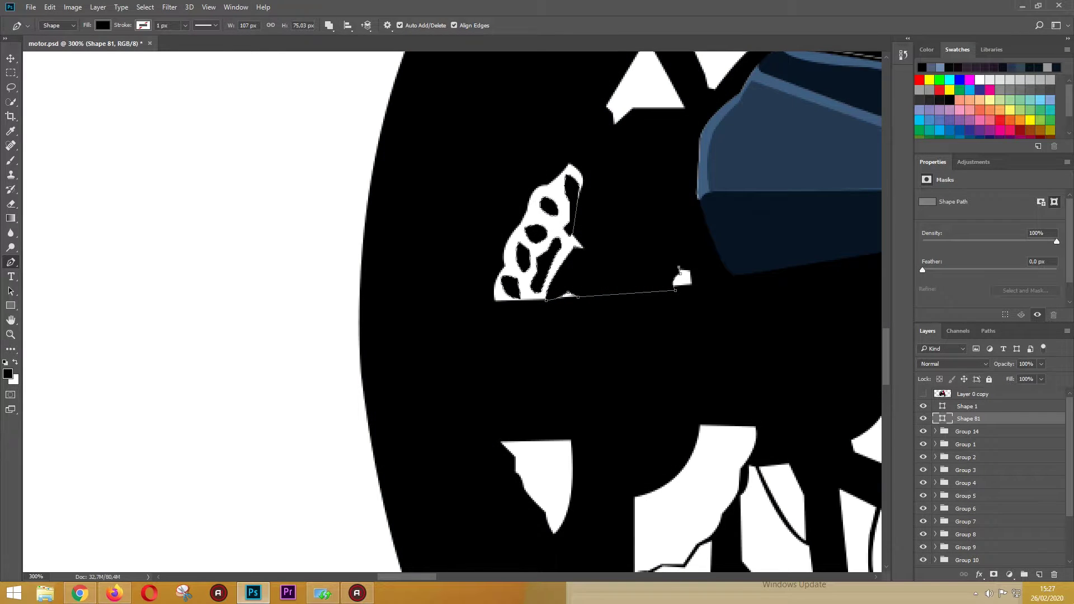
click(605, 261)
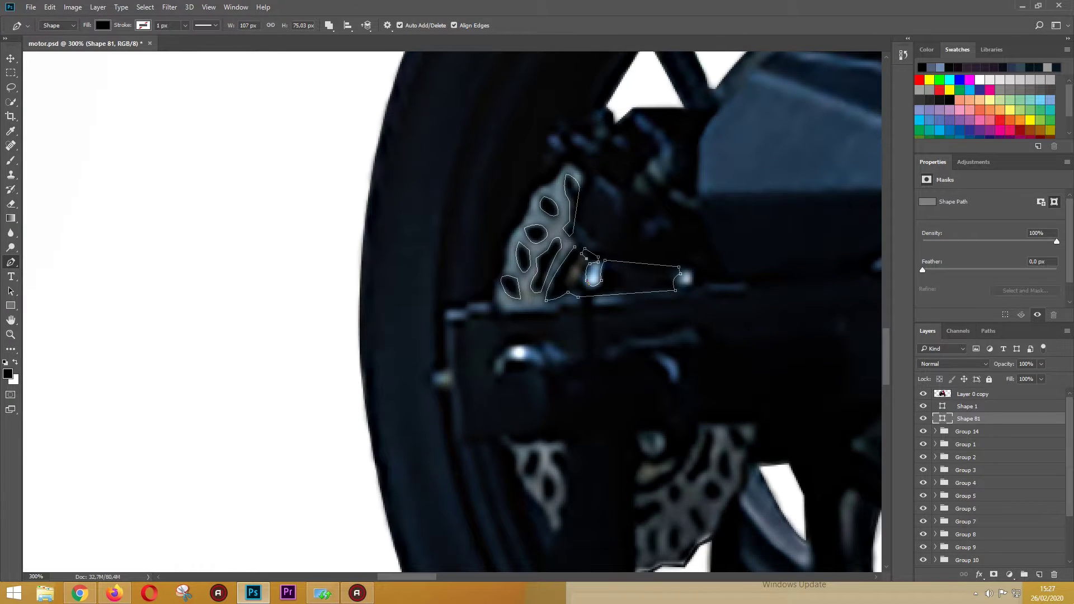
click(924, 394)
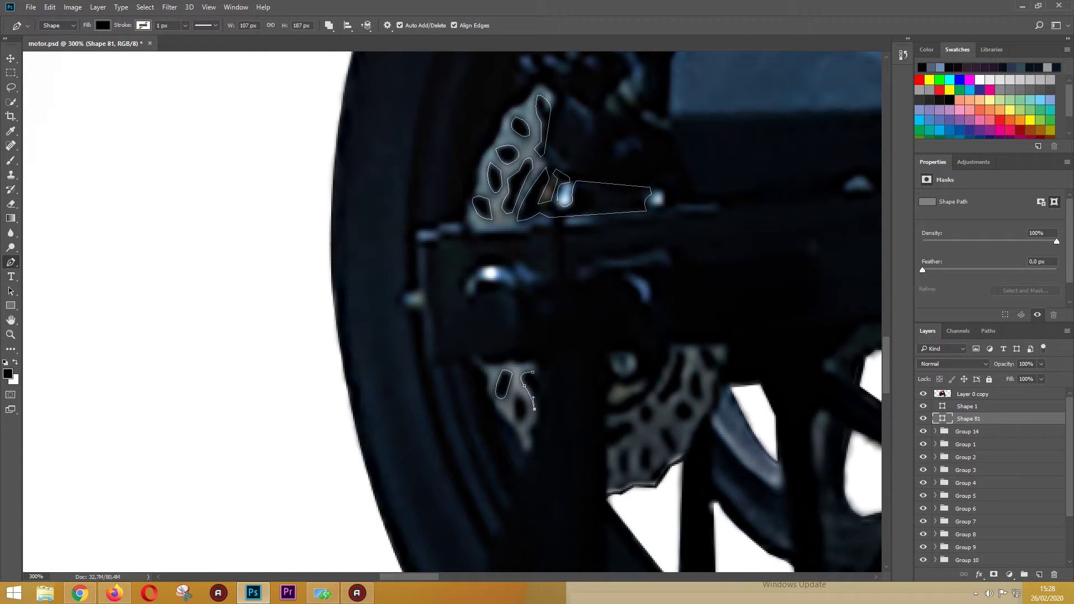
drag(533, 372, 550, 378)
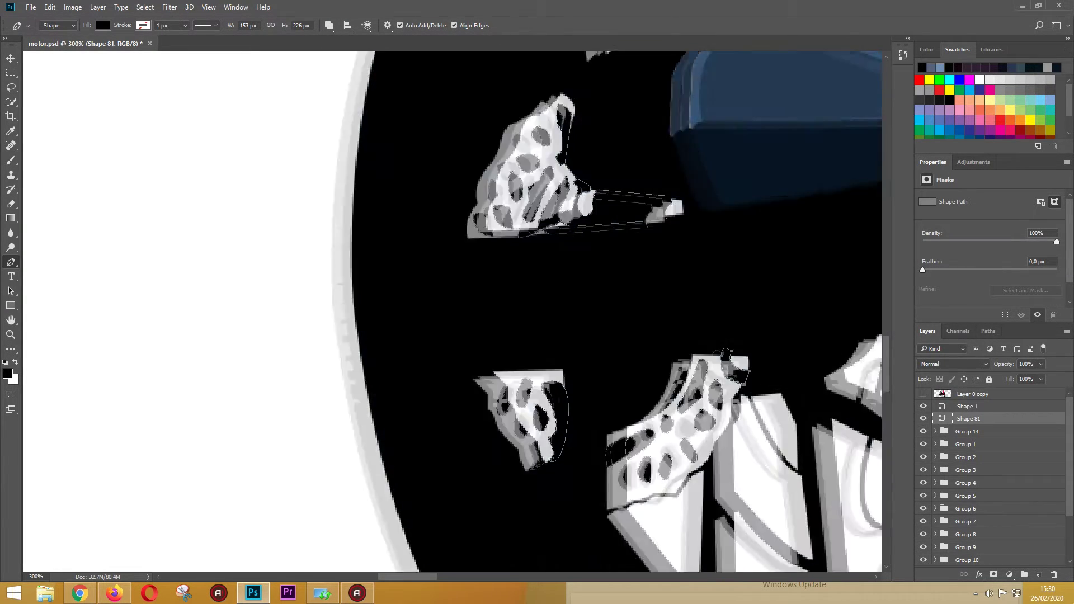
drag(619, 323, 669, 336)
key(alt+bracketleft)
- Outline the small highlight on the brake disc and duplicate the shape layer
click(531, 180)
click(531, 206)
click(532, 180)
key(ctrl+j)
key(a)
click(379, 25)
- Create Shape 1 copy 19–21 and move the copies below Shape 82
double_click(943, 406)
key(Escape)
drag(977, 406, 968, 451)
click(923, 394)
key(ctrl+j)
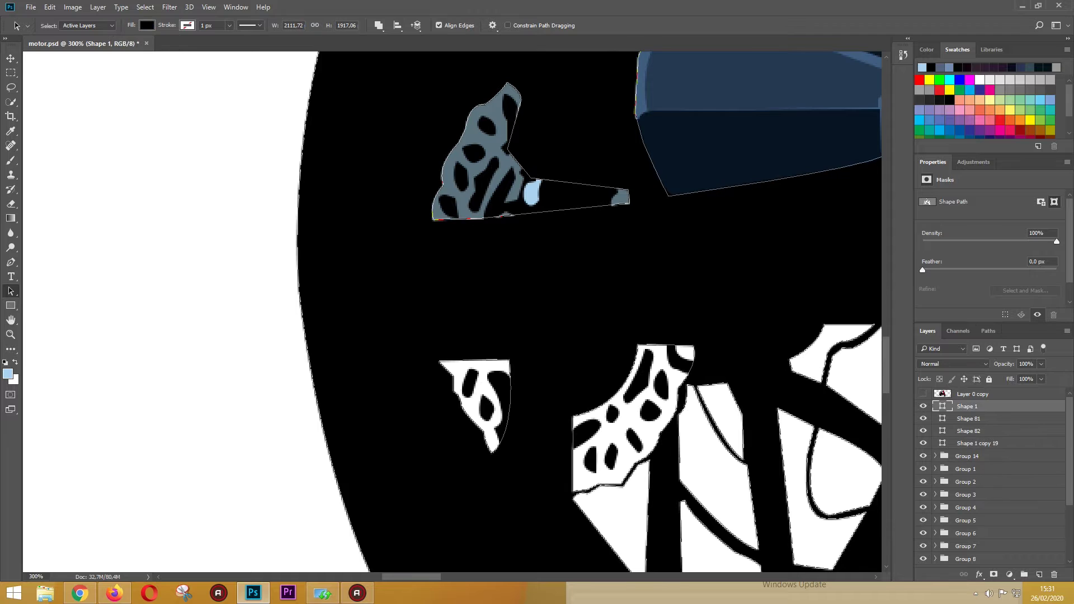
click(378, 25)
double_click(943, 407)
key(Escape)
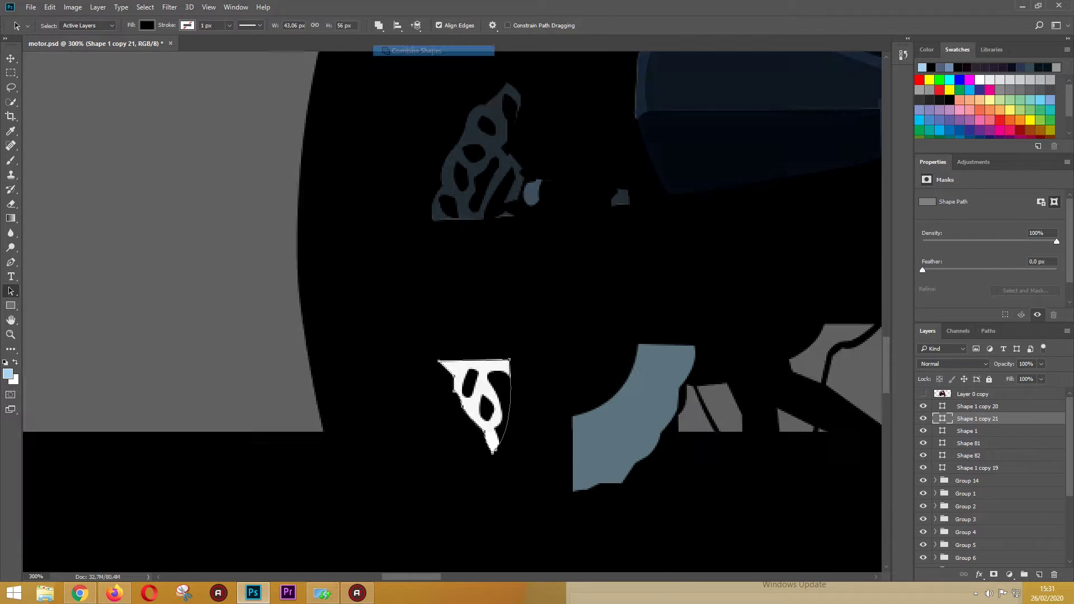
key(ctrl+j)
drag(977, 418, 976, 476)
click(966, 494)
key(ctrl+minus)
key(ctrl+minus)
key(ctrl+minus)
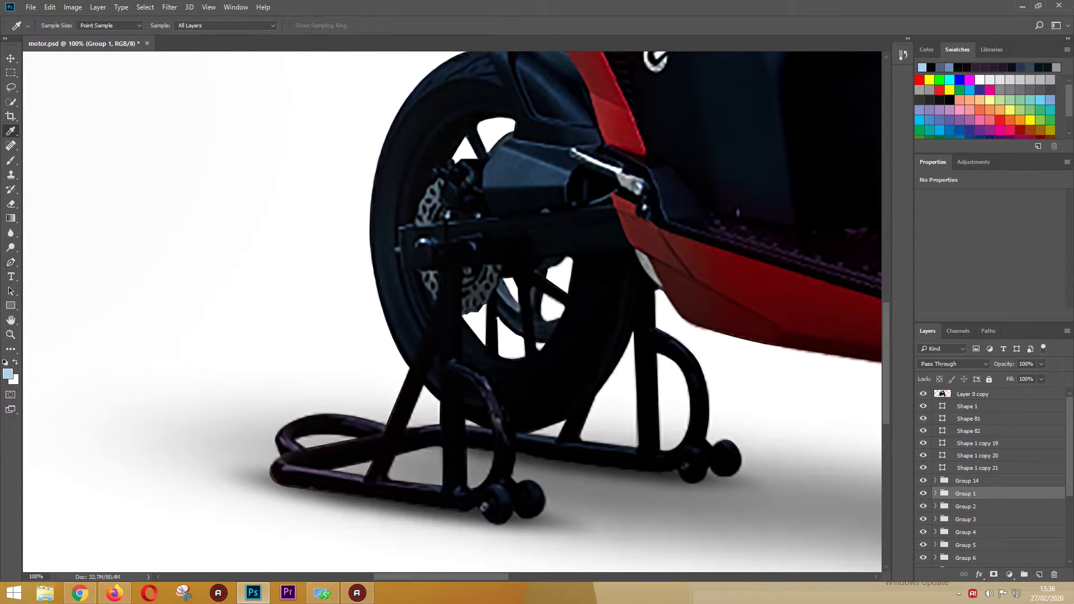
- Group the brake disc shapes into Group 15 and start tracing a rear hub part
key(ctrl+g)
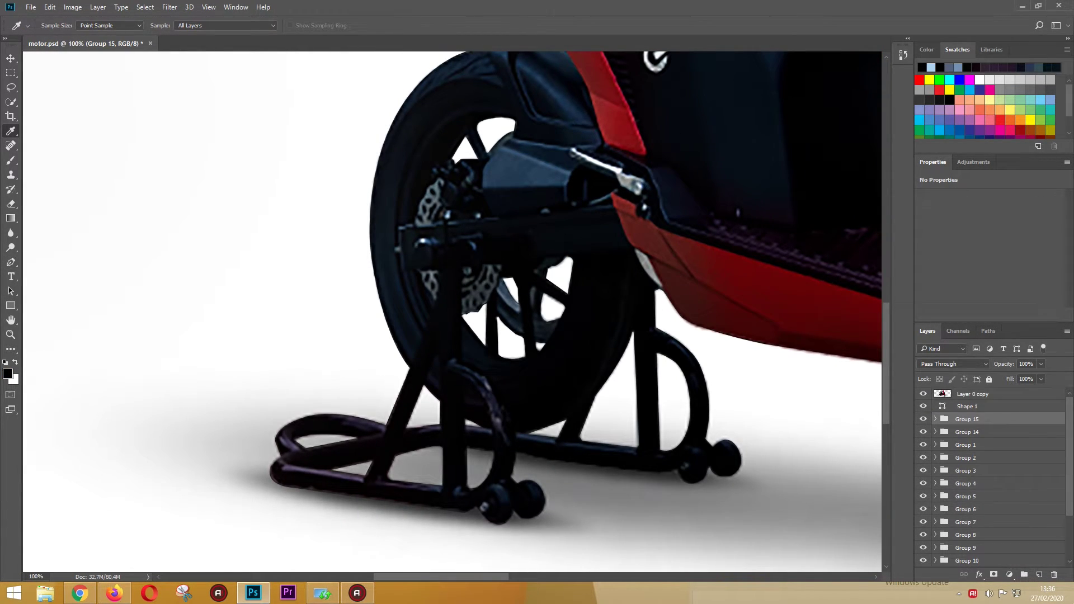
key(p)
click(496, 289)
drag(520, 315, 528, 319)
key(ctrl+plus)
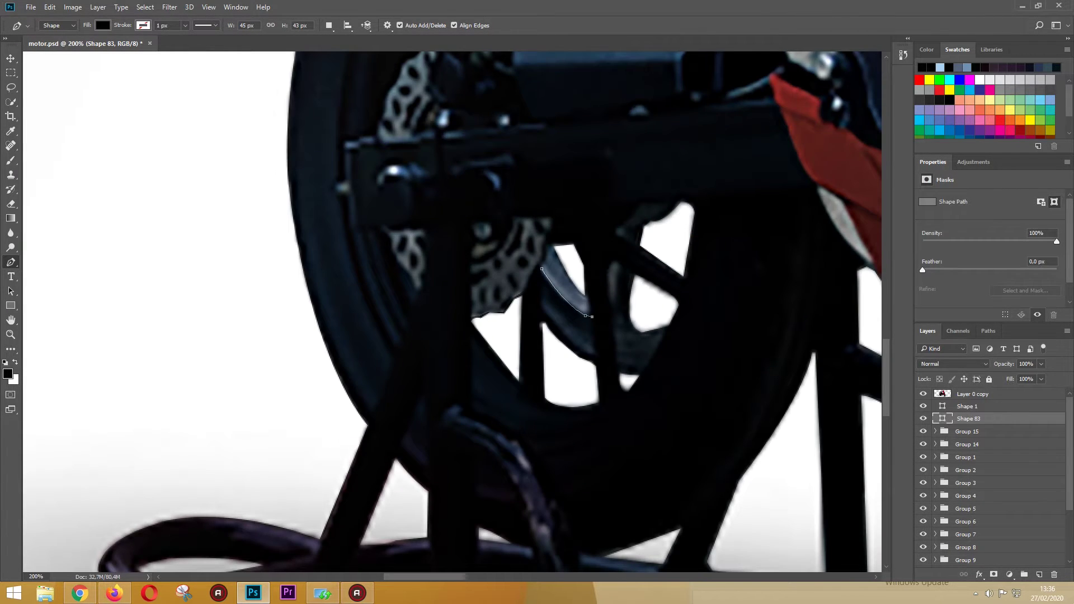
- Trace the dark spoke shapes inside the rear wheel
click(627, 222)
click(621, 264)
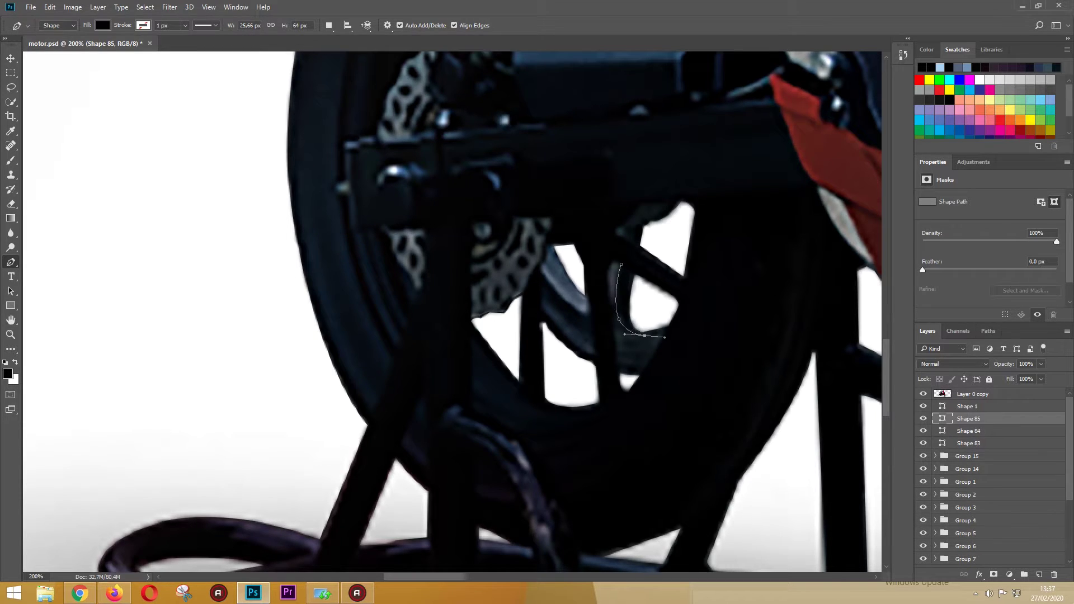
drag(665, 337, 667, 330)
click(629, 315)
click(619, 363)
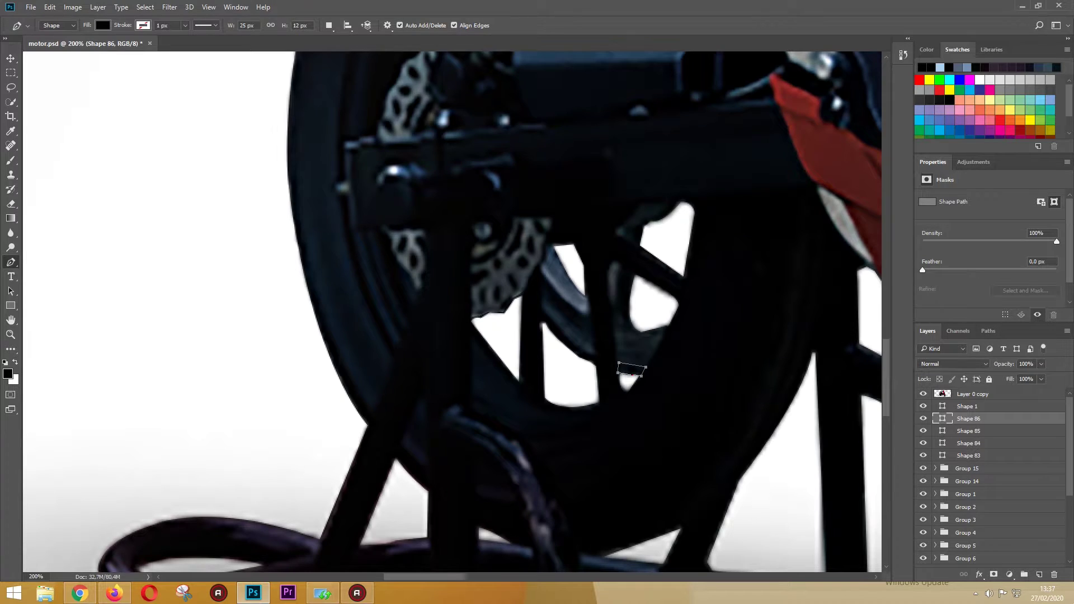
key(a)
- Duplicate the spoke shape twice, give the copies a darker fill, and place one over the upper spoke gap
key(ctrl+j)
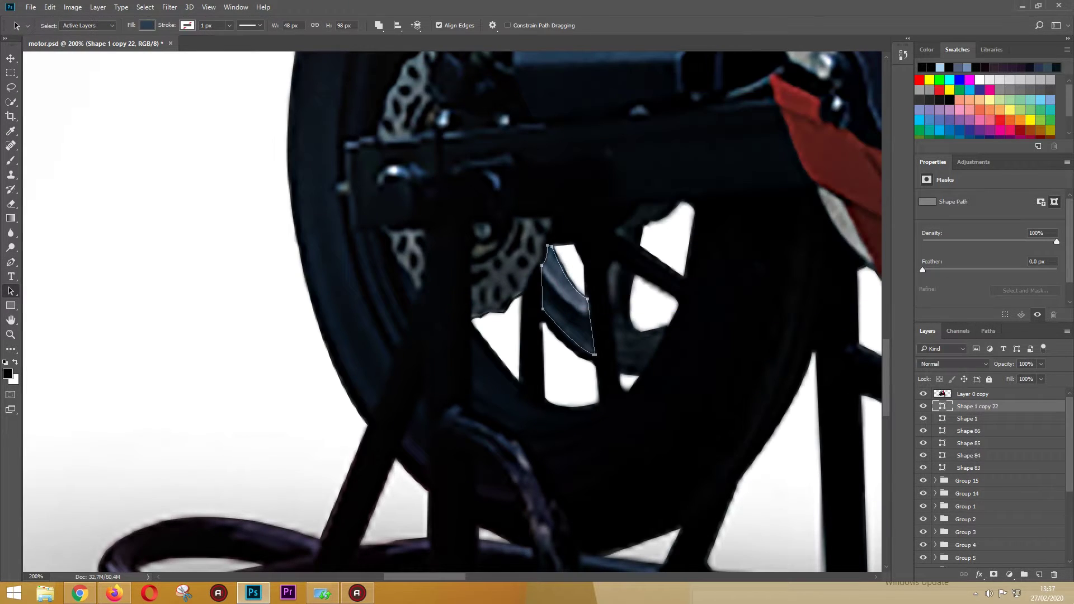
key(ctrl+j)
click(379, 25)
click(147, 25)
click(827, 125)
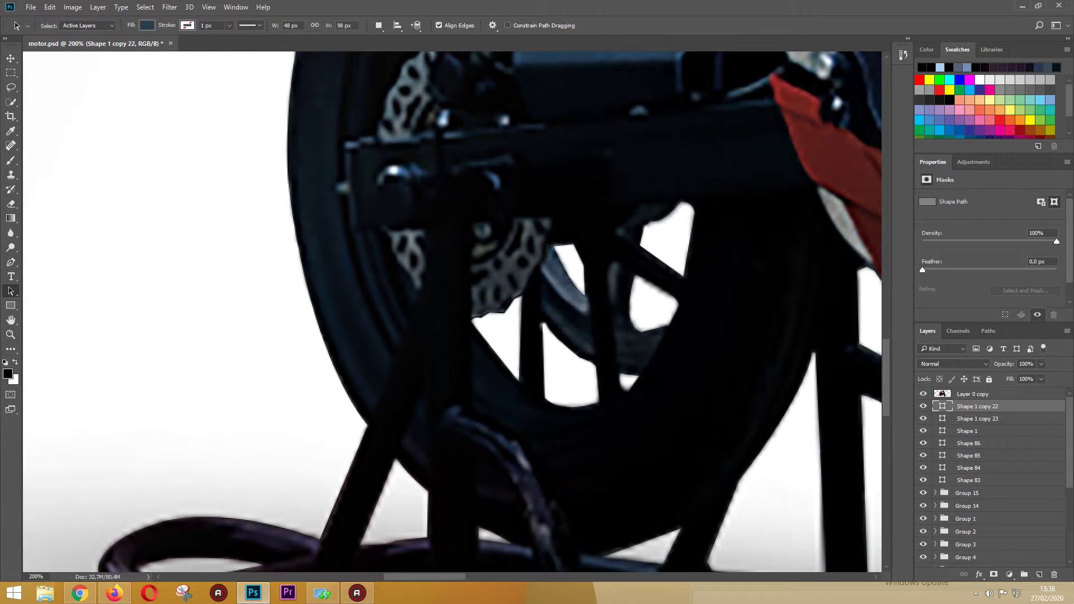
drag(568, 300, 638, 224)
click(146, 26)
click(959, 124)
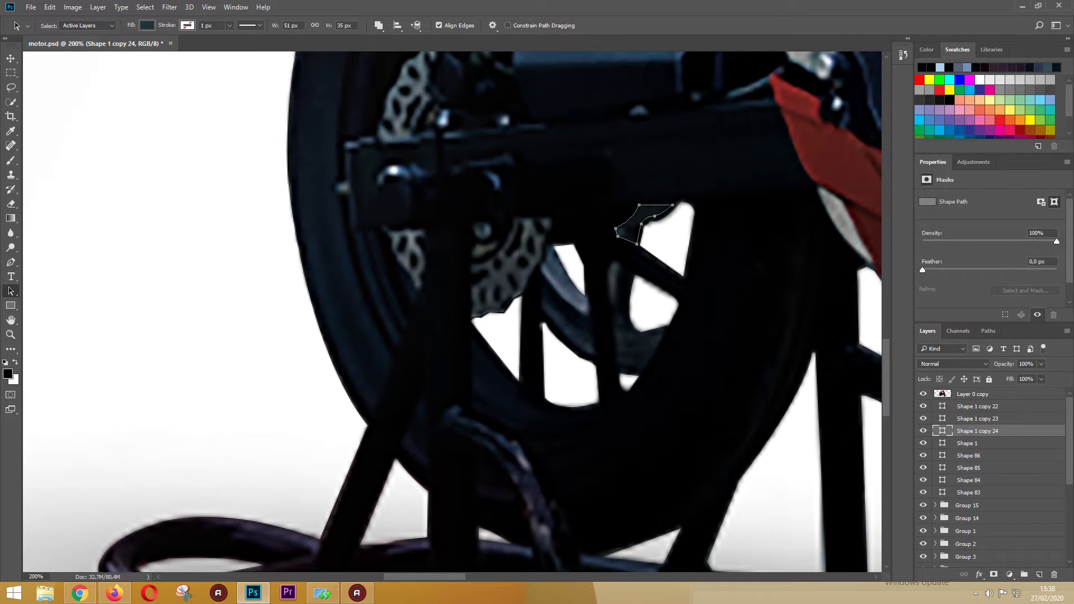
- Move copies 22–24 below Shape 83 and group the new wheel shapes into Group 16
shift+click(977, 406)
drag(978, 419, 978, 498)
click(924, 394)
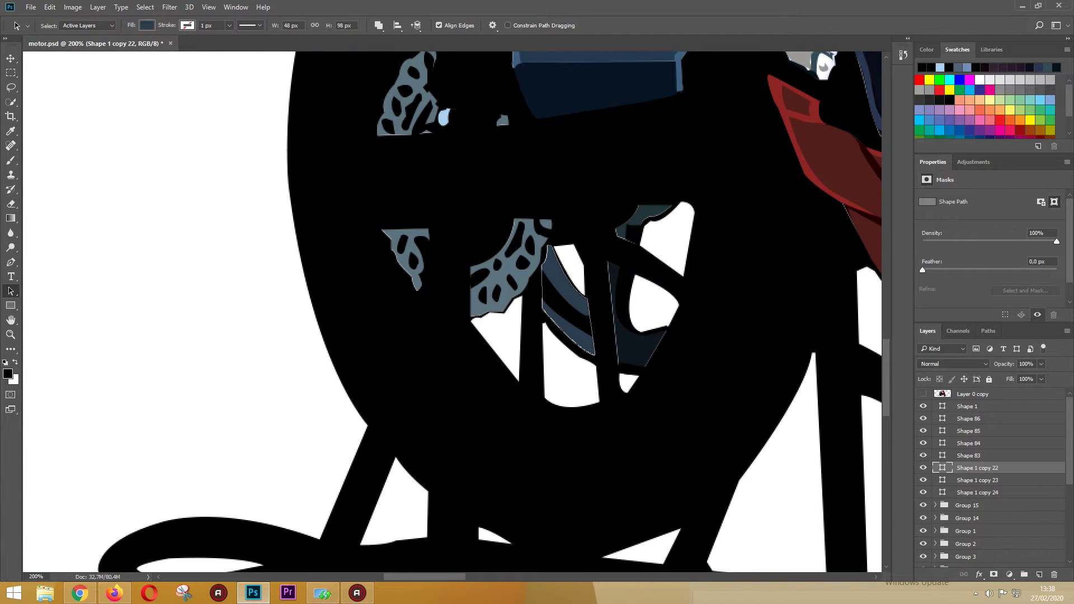
key(ctrl+minus)
key(ctrl+minus)
key(ctrl+minus)
key(ctrl+minus)
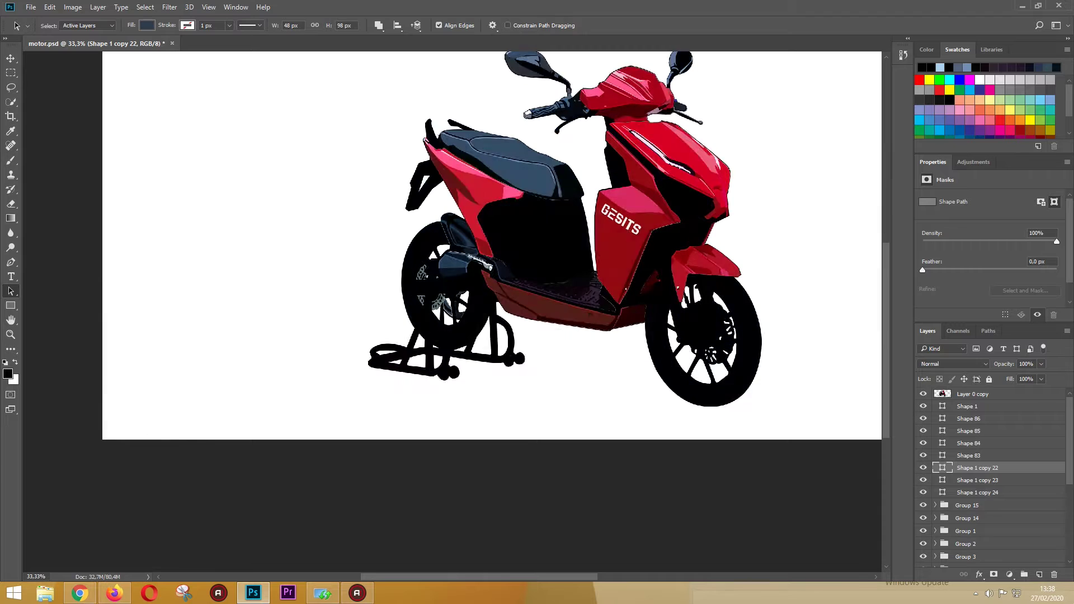
key(ctrl+g)
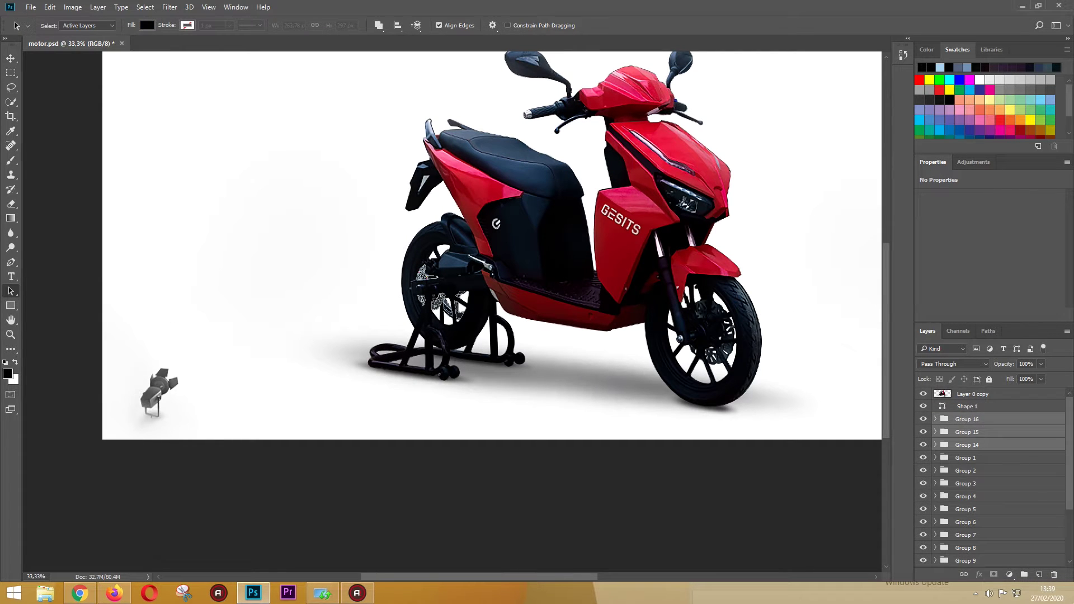
- Move the groups down and trace the e logo as a white-filled shape
key(ctrl+bracketleft)
key(ctrl+bracketleft)
key(ctrl+bracketleft)
key(ctrl+bracketleft)
key(ctrl+bracketleft)
key(ctrl+bracketleft)
key(ctrl+bracketleft)
key(ctrl+bracketleft)
key(ctrl+bracketleft)
key(ctrl+bracketleft)
key(ctrl+bracketleft)
key(ctrl+bracketleft)
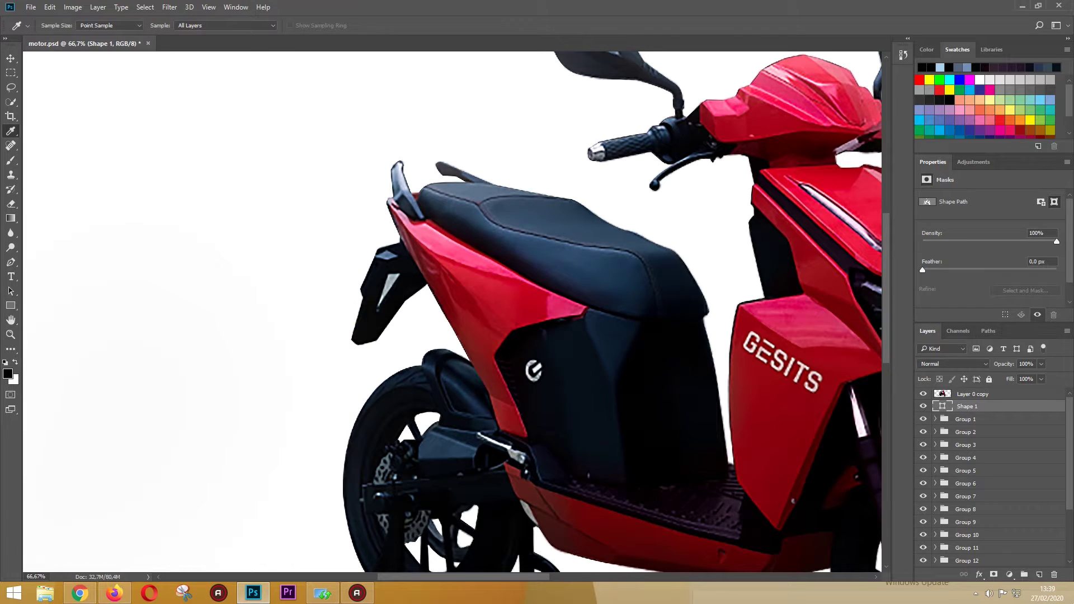
key(p)
key(ctrl+plus)
click(599, 219)
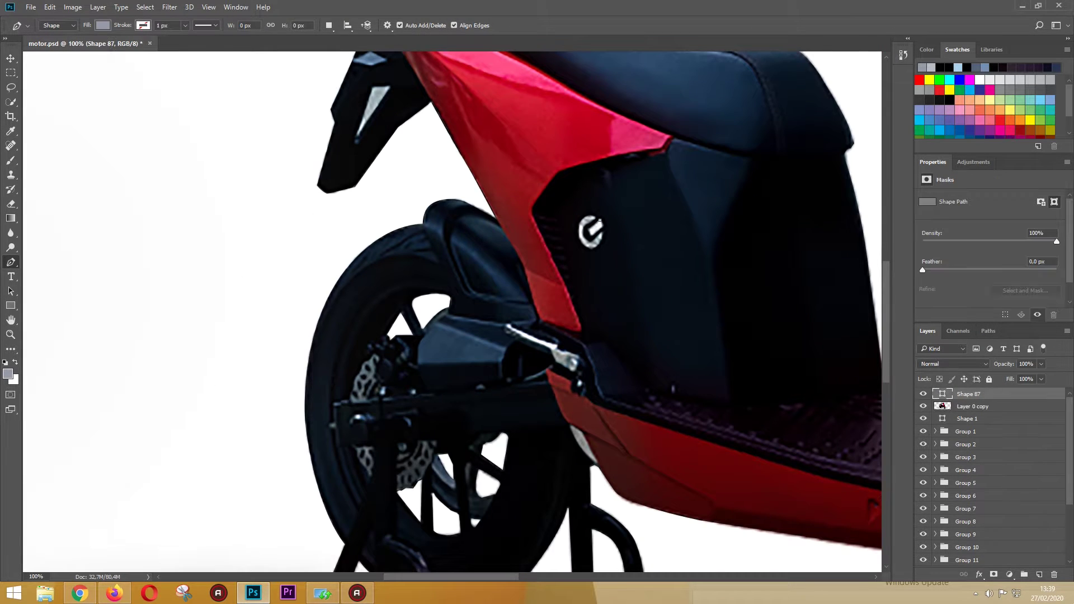
double_click(942, 394)
click(955, 125)
click(579, 222)
click(592, 207)
key(ctrl+bracketleft)
drag(591, 207, 434, 241)
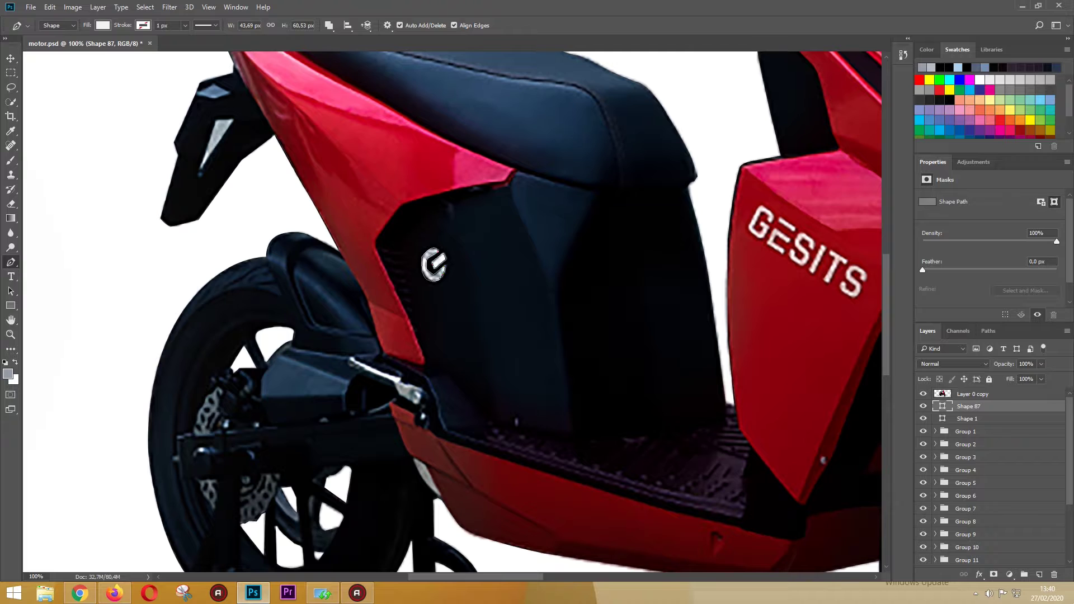
- Sample the navy panel colour and trace the dark panel under the seat
key(alt+period)
key(i)
key(p)
click(511, 188)
click(535, 244)
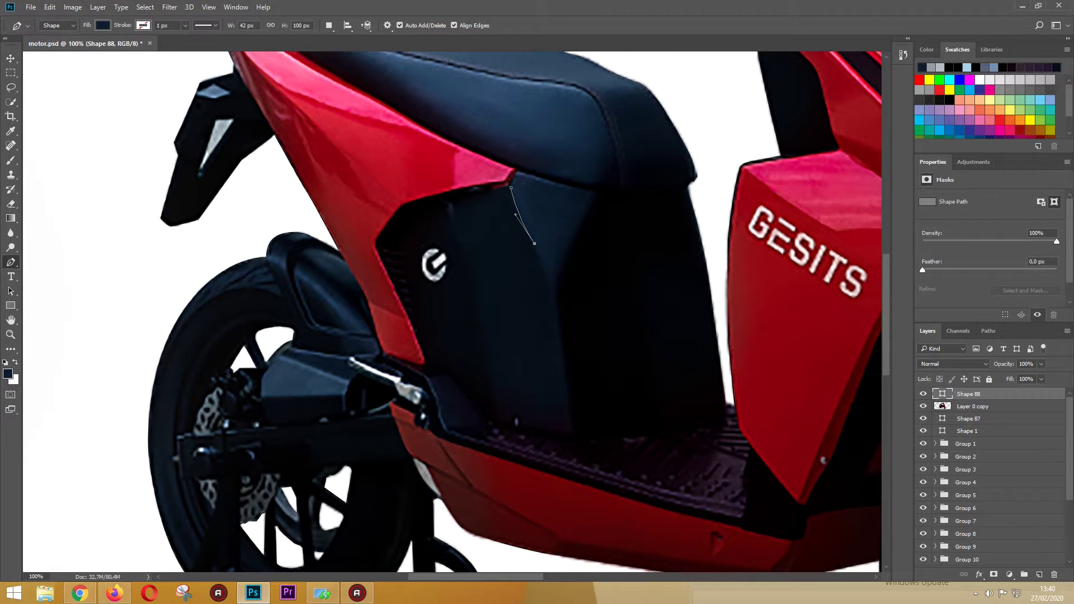
click(572, 434)
click(556, 278)
click(594, 192)
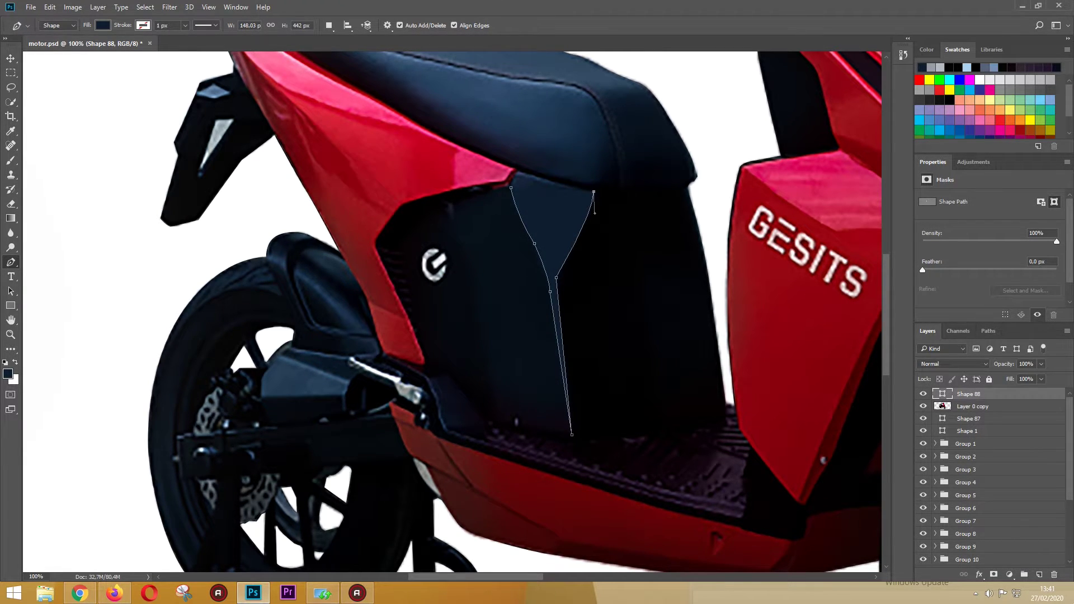
key(alt+bracketleft)
- Sample a darker colour and trace the left panel section with a curved bottom
click(515, 176)
click(459, 207)
click(474, 297)
drag(498, 421, 515, 426)
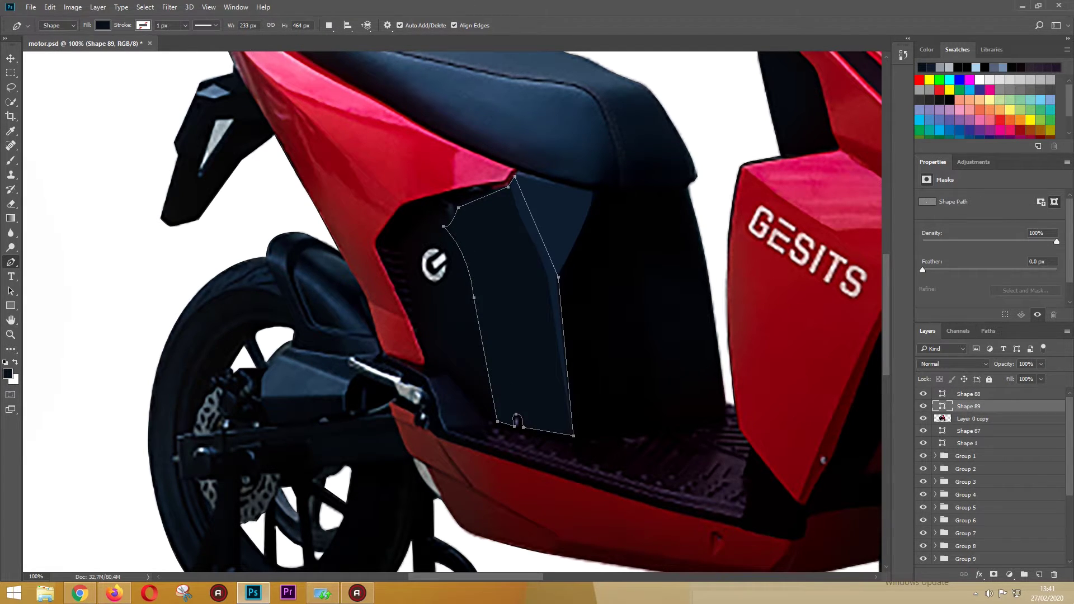
key(alt+bracketleft)
click(515, 419)
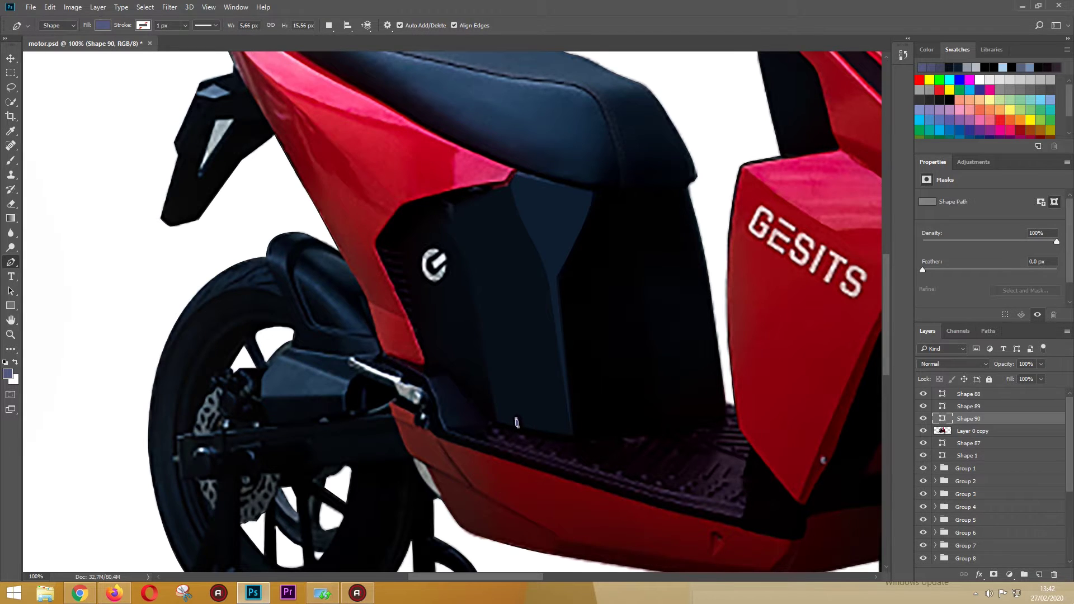
scroll(261, 261, up, 1)
key(alt+bracketleft)
- Trace the fairing edge and the first vent stroke on the panel
drag(496, 234, 505, 248)
key(Escape)
click(504, 254)
click(546, 263)
key(Escape)
click(507, 258)
click(548, 286)
key(Escape)
click(548, 296)
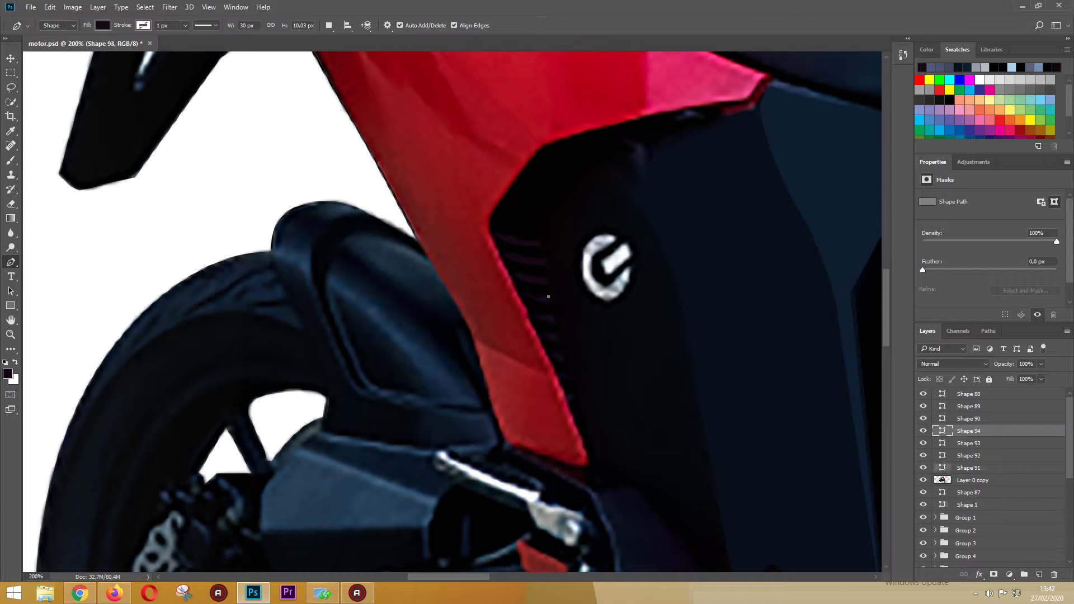
- Draw three more short vent strokes and start a small curve under the fairing
click(531, 310)
click(544, 334)
click(552, 355)
drag(569, 376, 355, 500)
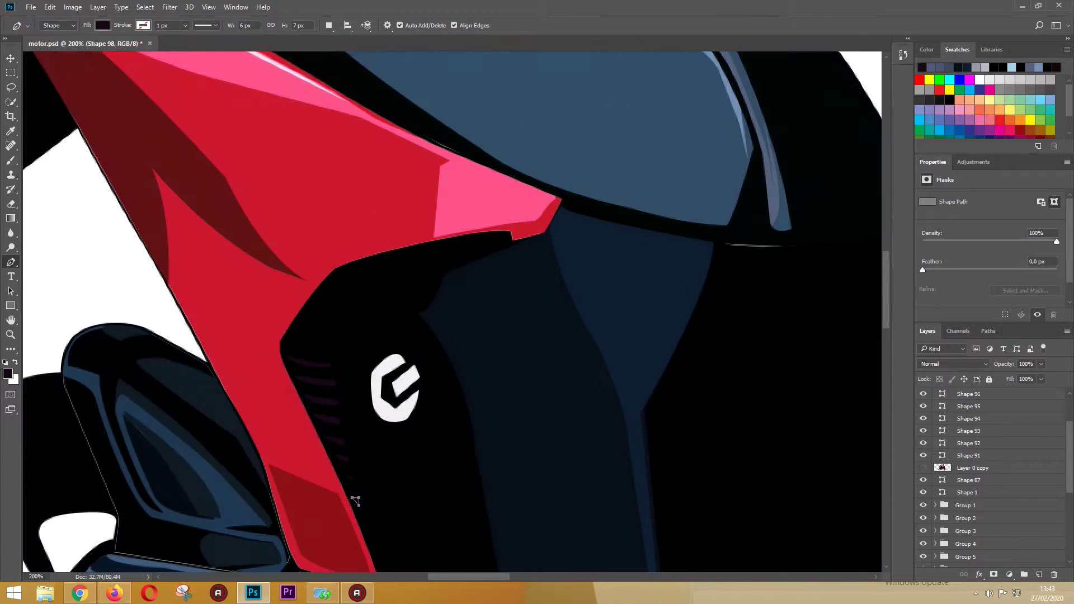
click(426, 270)
drag(431, 301, 431, 308)
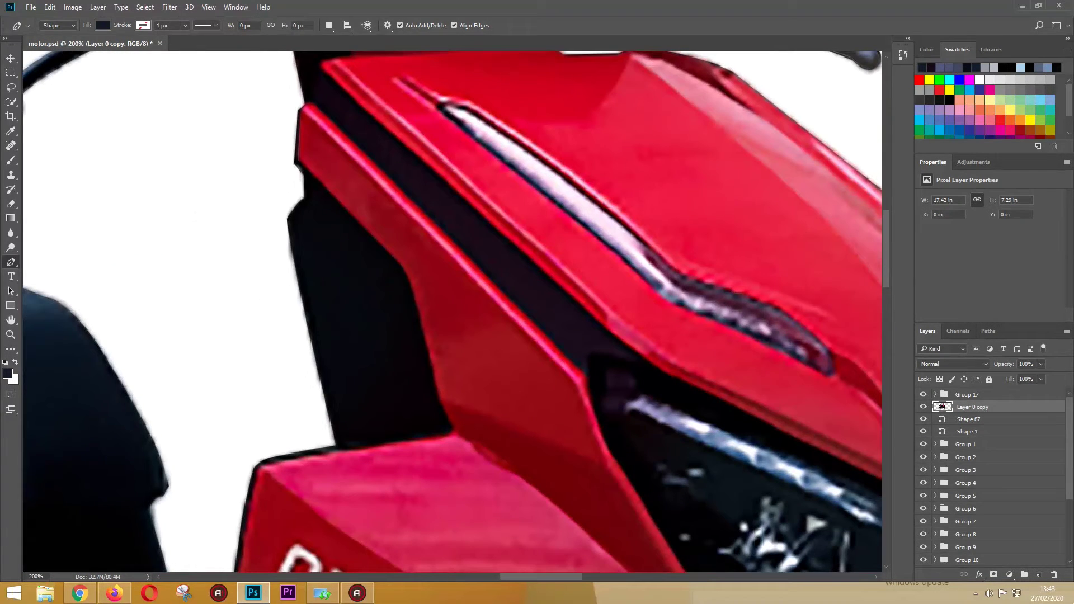
- Trace the dark trim beside the headlight as a curved shape
click(645, 365)
click(589, 368)
click(412, 192)
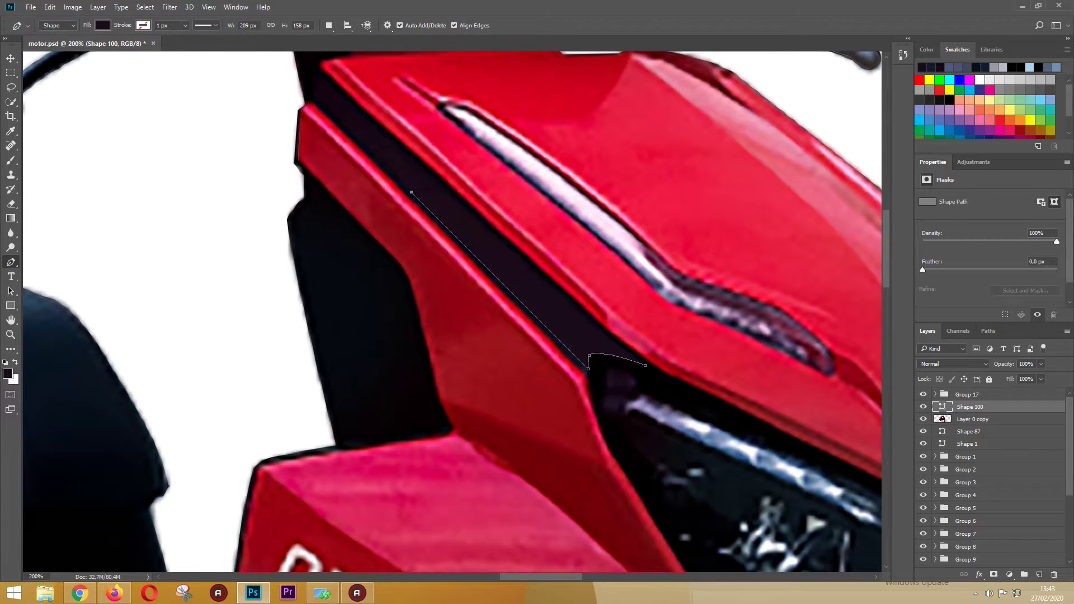
click(606, 332)
click(646, 366)
scroll(645, 365, down, 3)
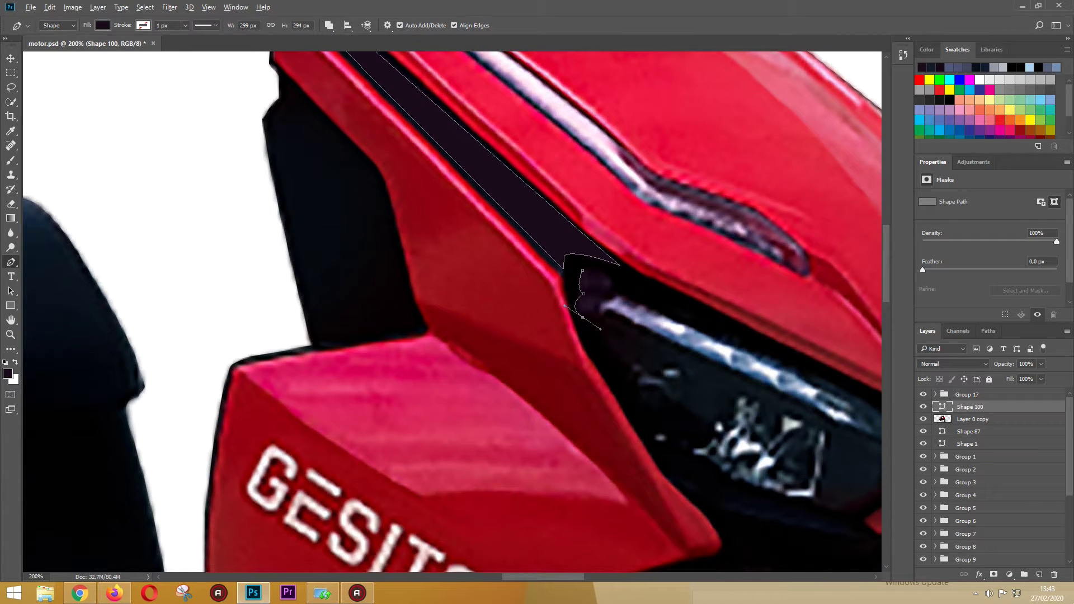
click(636, 368)
drag(628, 326, 612, 325)
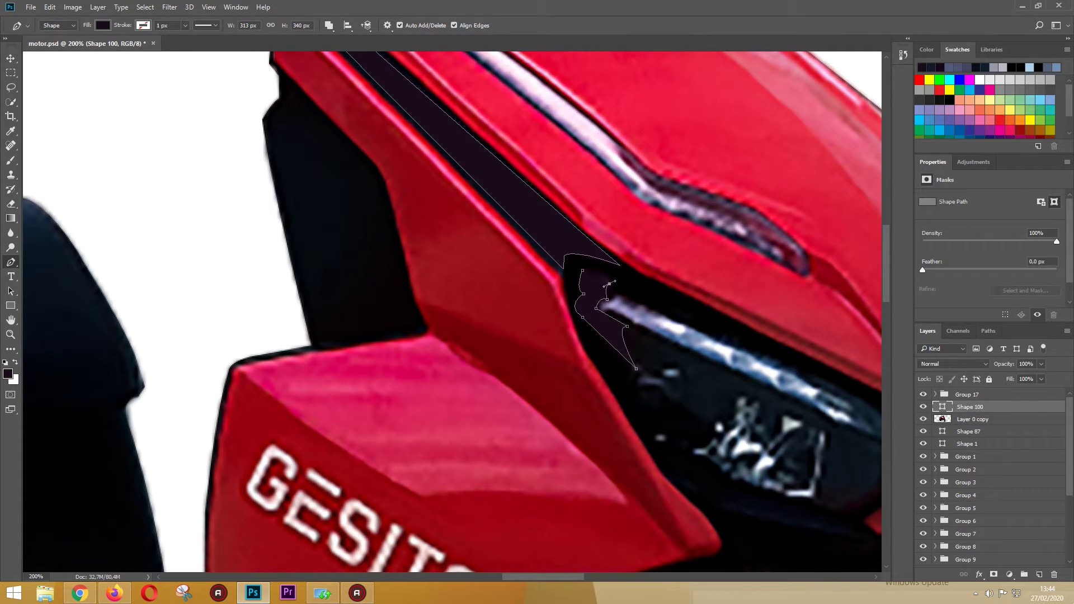
drag(614, 283, 469, 205)
click(445, 229)
- Draw the blue-filled light strip shape along the headlight edge
click(462, 220)
click(446, 235)
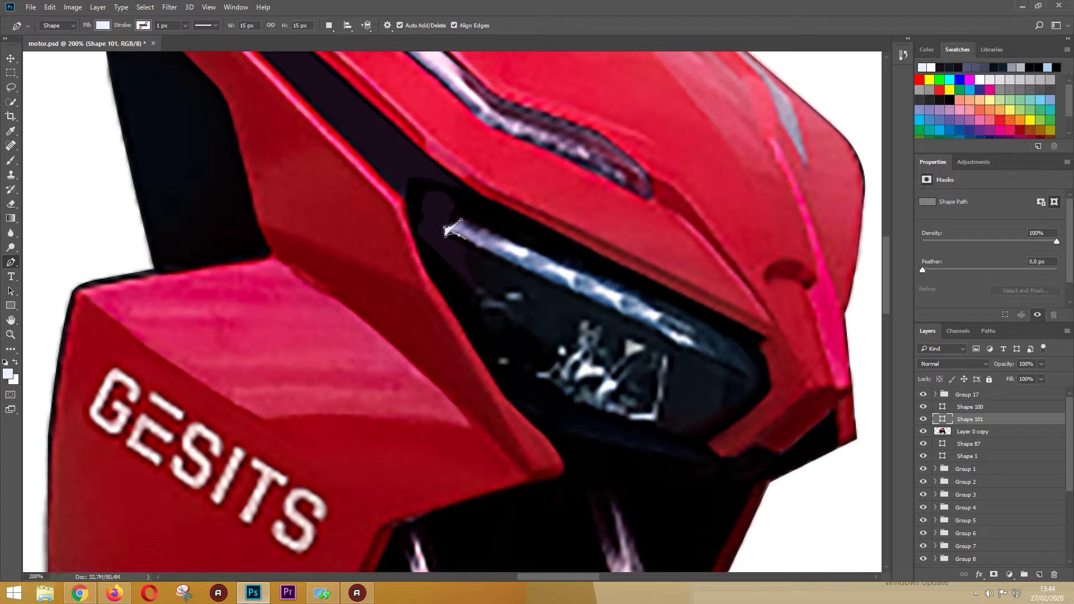
click(521, 267)
key(ctrl+z)
click(103, 25)
key(Return)
drag(476, 246, 500, 253)
click(669, 337)
click(615, 307)
click(570, 290)
click(541, 269)
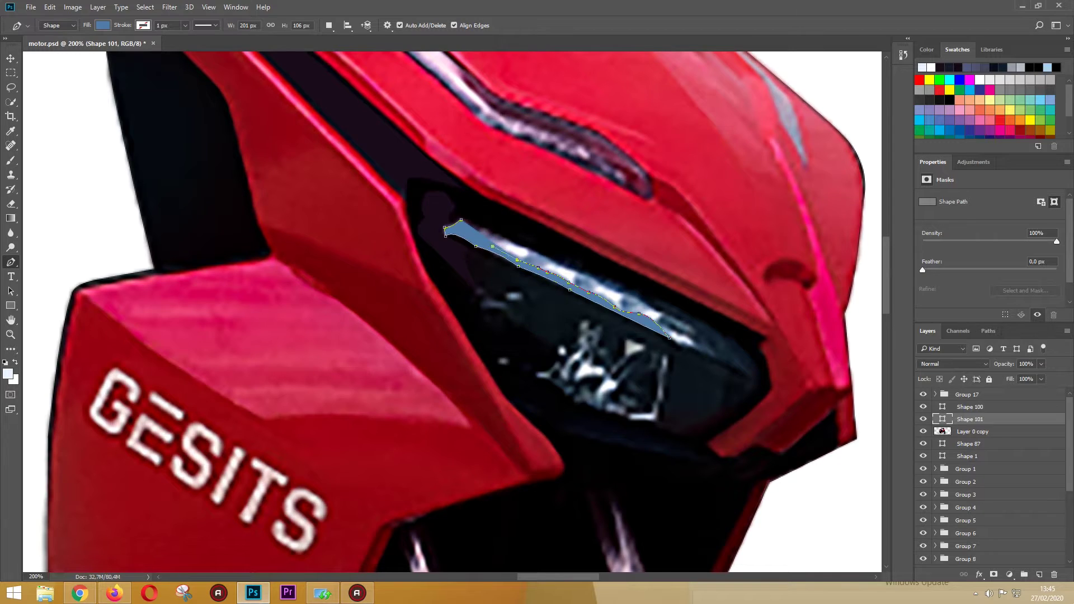
- Draw the white highlight segments on the strip, combined into one shape
click(499, 239)
click(329, 26)
click(347, 48)
click(530, 268)
click(552, 262)
click(578, 273)
click(578, 289)
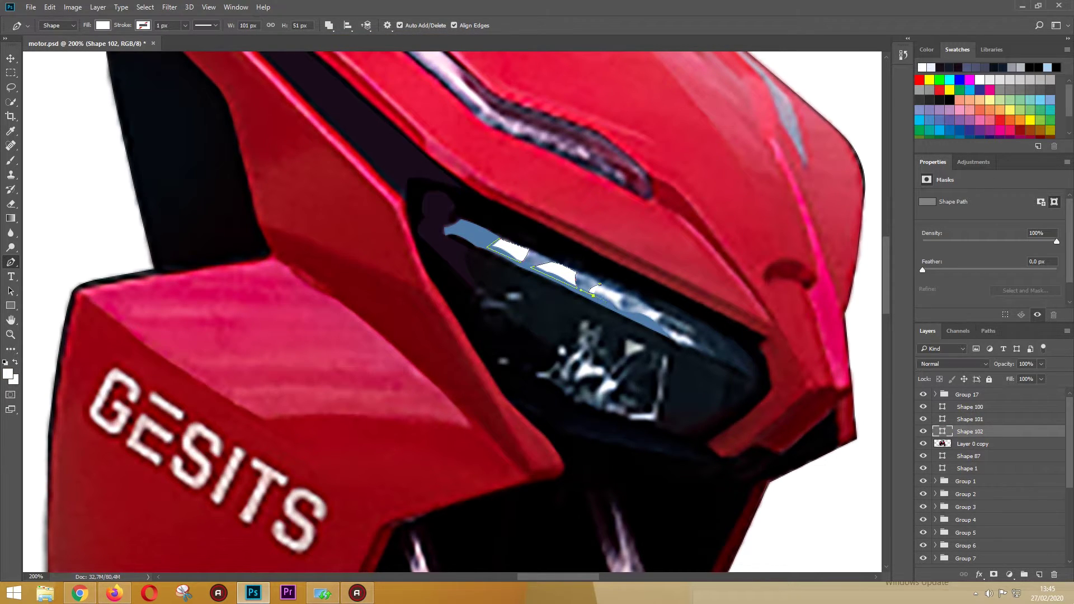
click(670, 339)
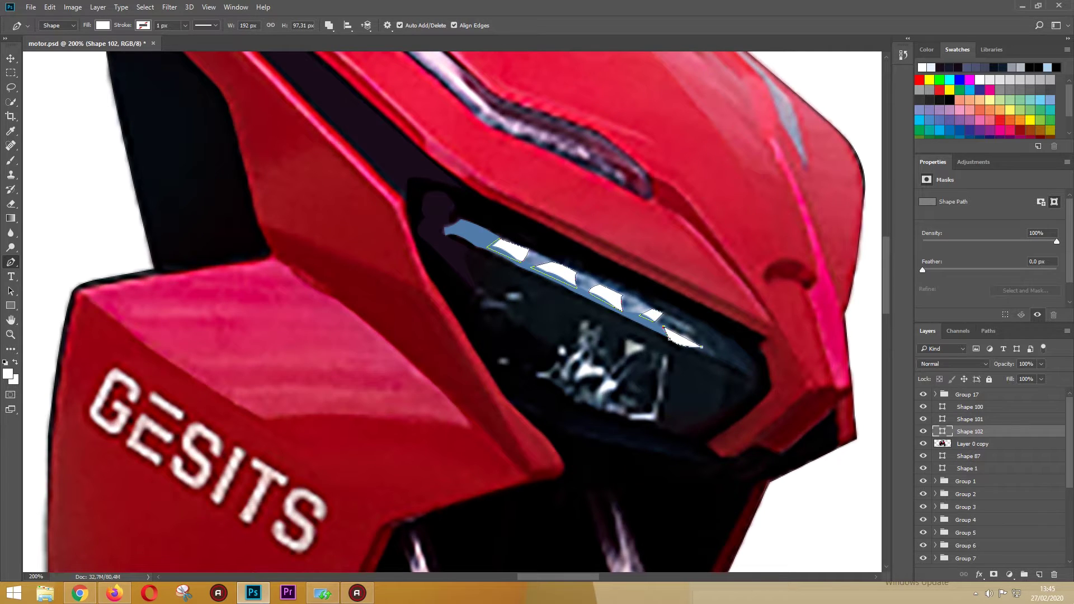
key(Return)
click(490, 231)
- Add a small blue highlight near the right end of the strip
click(643, 300)
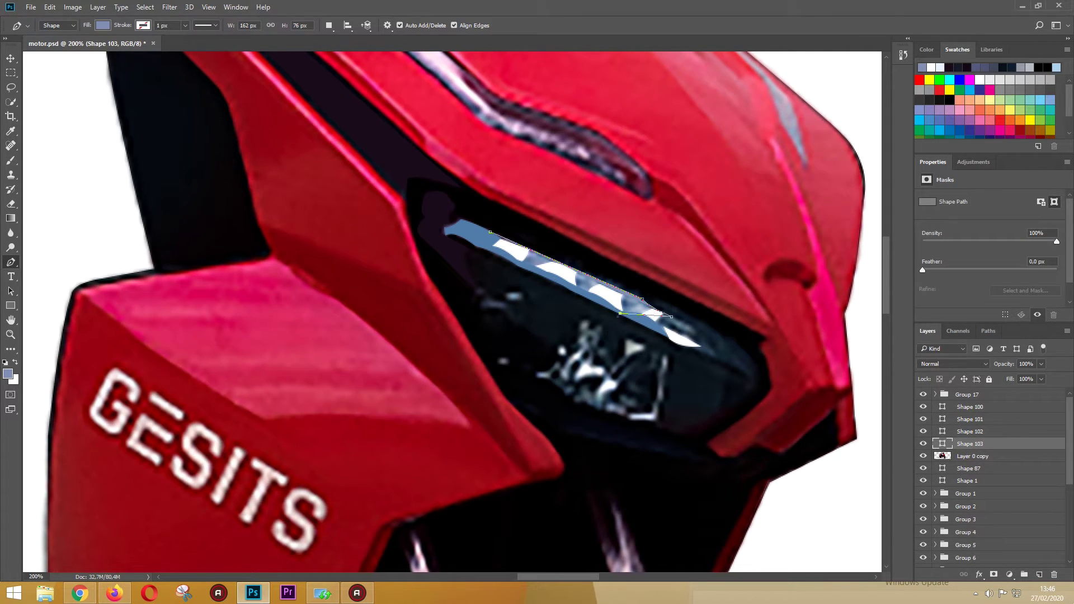
drag(643, 299, 543, 232)
click(942, 456)
click(562, 245)
click(597, 260)
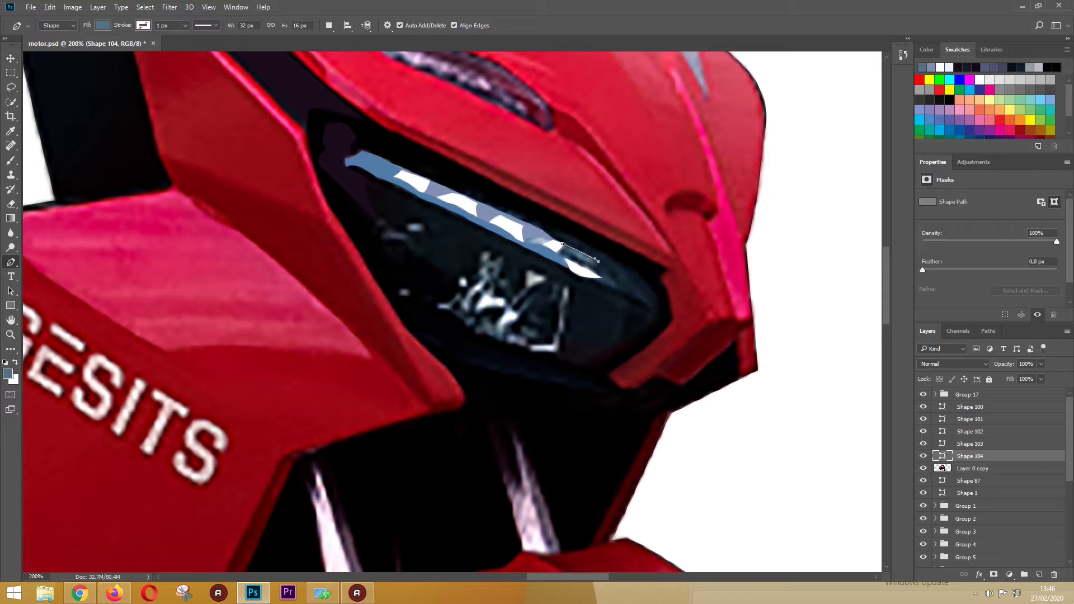
click(601, 276)
click(555, 256)
drag(521, 245, 462, 227)
- Outline a shape along the lower edge of the strip and headlight lens
click(533, 259)
click(599, 290)
click(564, 247)
drag(418, 180, 338, 155)
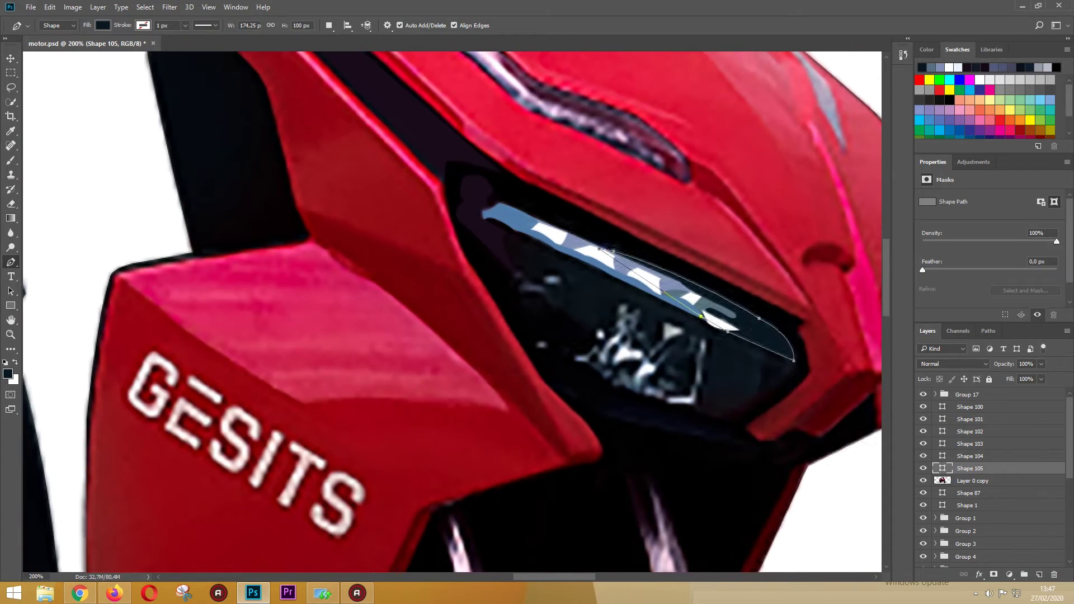
key(ctrl+minus)
key(ctrl+minus)
key(ctrl+plus)
key(ctrl+plus)
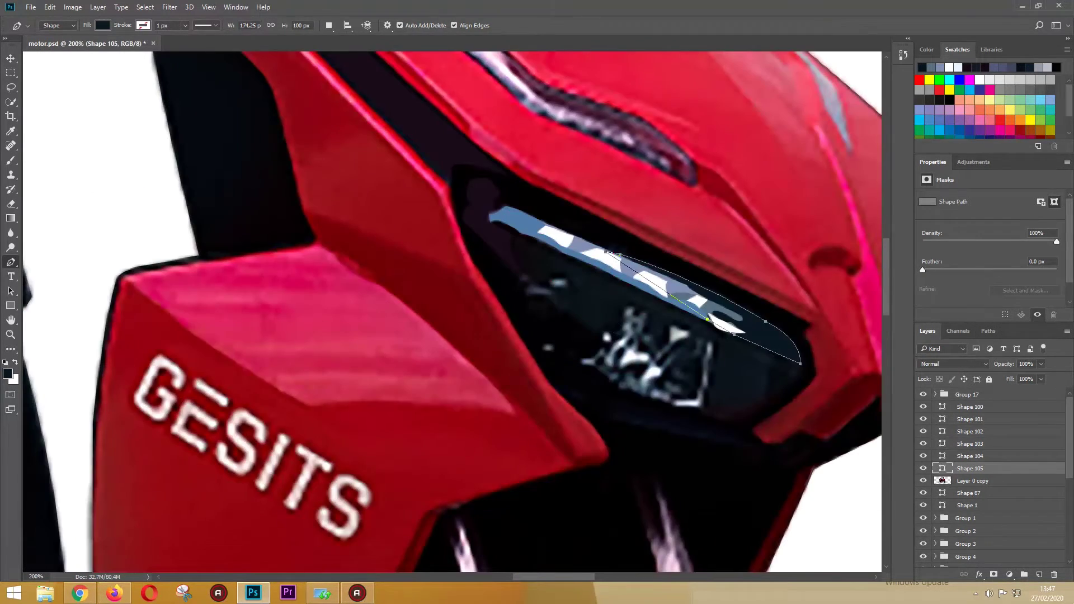
scroll(690, 219, down, 2)
- Outline the U-shaped white reflection inside the headlight at 18% opacity
click(690, 219)
click(653, 282)
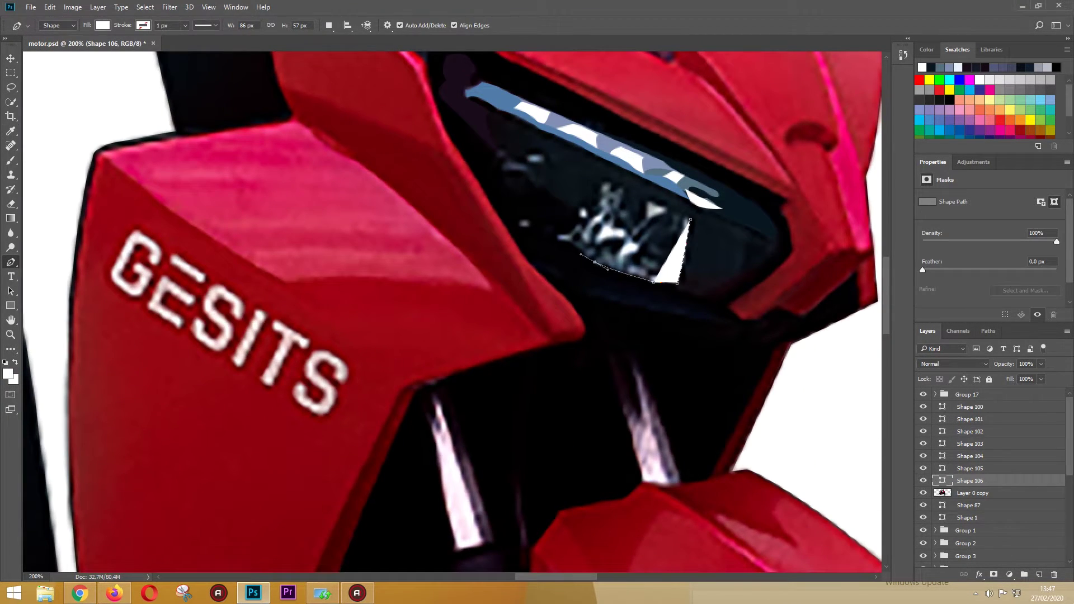
click(595, 262)
click(613, 250)
click(647, 201)
click(690, 220)
key(1)
key(8)
drag(668, 209, 677, 221)
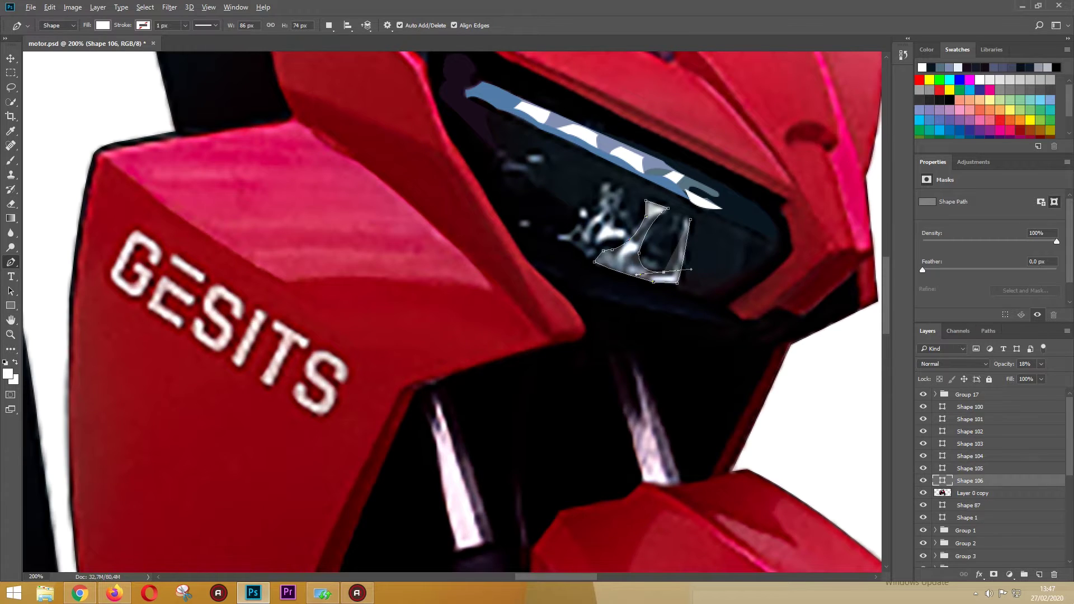
- Add the reflection's left part and finish the white reflection shape
click(605, 183)
click(583, 210)
click(558, 235)
click(571, 235)
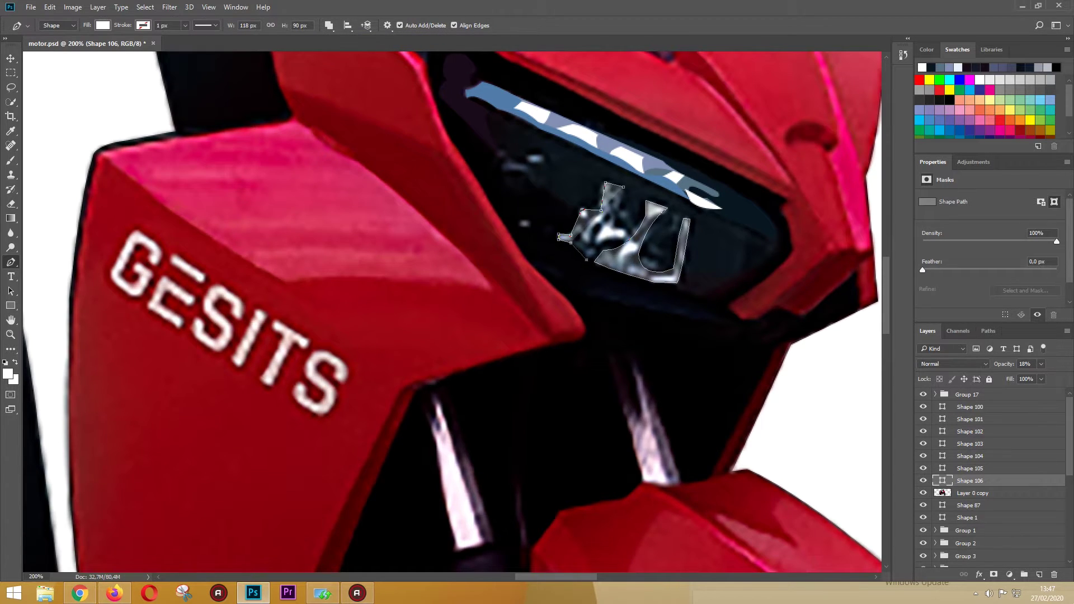
click(587, 259)
click(605, 240)
click(627, 230)
key(Return)
click(775, 249)
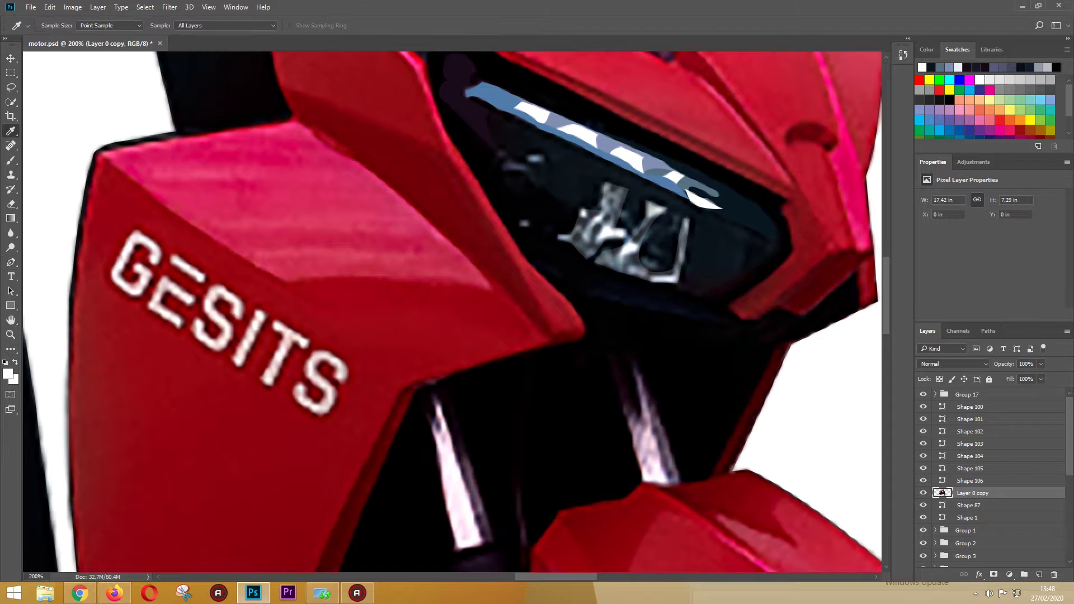
- Trace the dark lens around the headlight using a colour sampled from the photo
click(703, 296)
drag(519, 228, 445, 183)
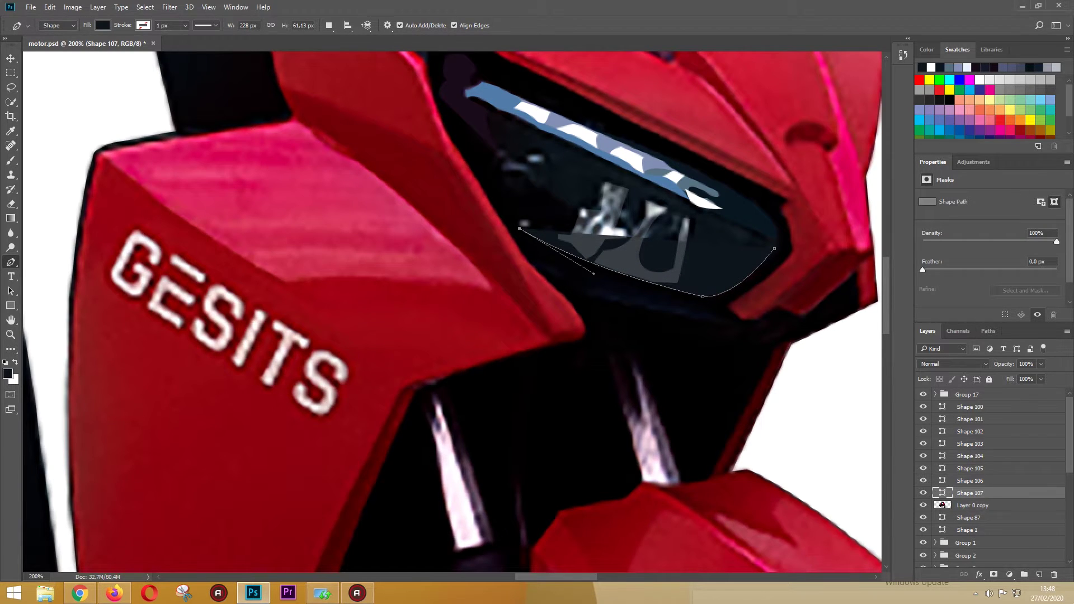
drag(520, 228, 529, 223)
click(577, 212)
drag(501, 119, 499, 65)
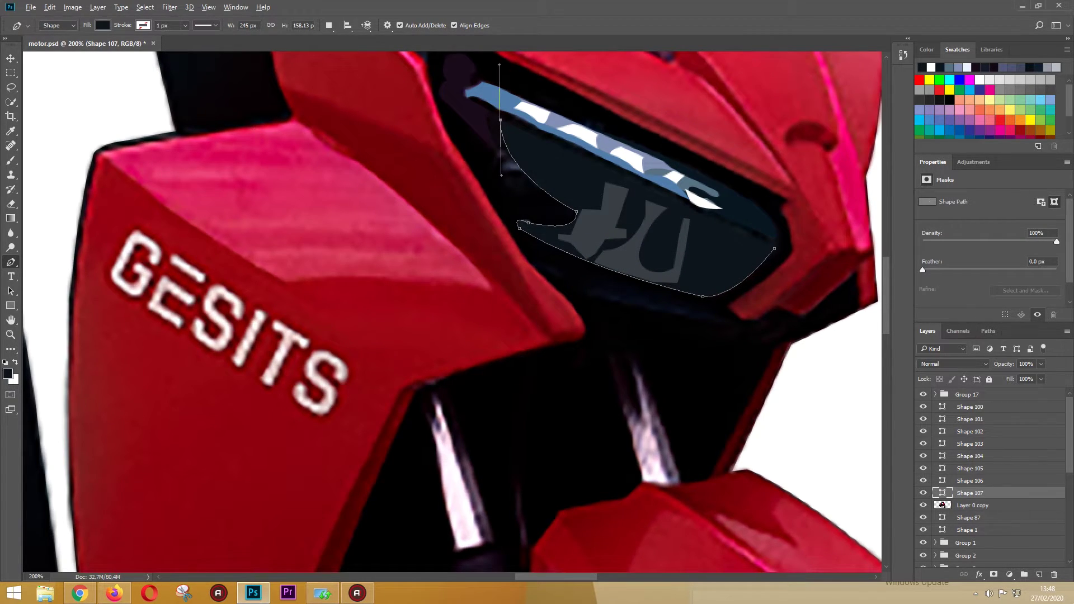
key(Return)
- Make the reflection fully opaque white and zoom out to the whole scooter
key(alt+bracketright)
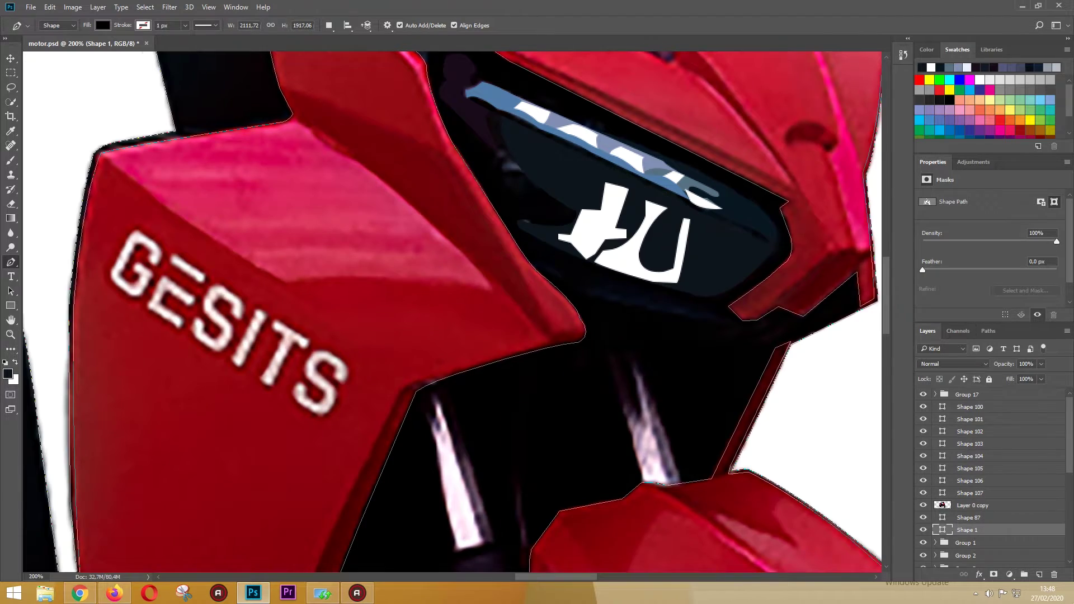
key(ctrl+0)
key(ctrl+minus)
key(ctrl+minus)
key(alt+bracketleft)
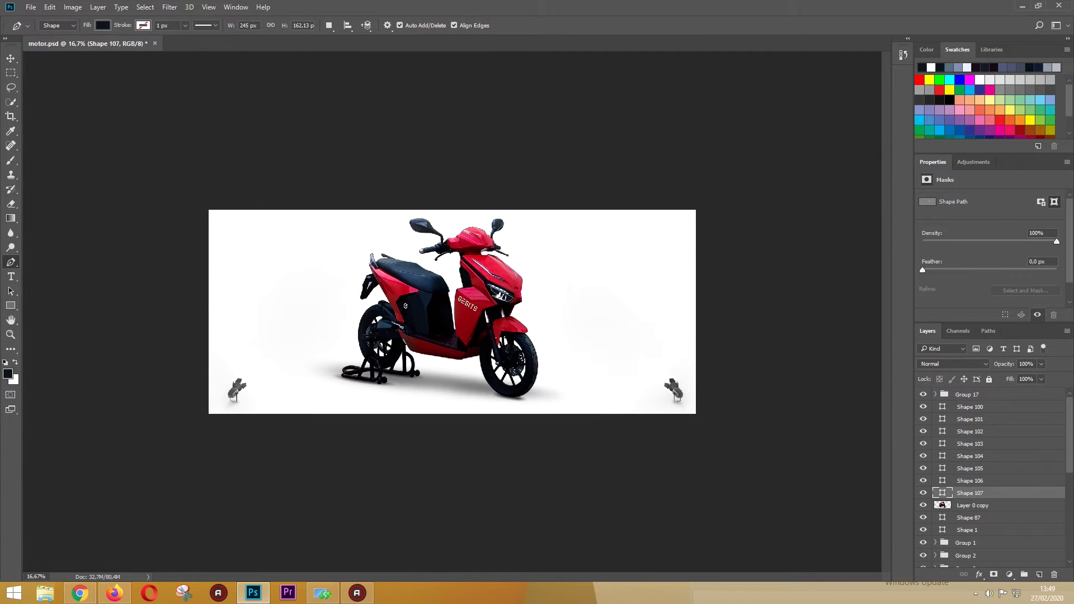
- Preview the vector tracing with the photo layer hidden
key(alt+bracketleft)
key(alt+bracketleft)
key(ctrl+plus)
key(ctrl+plus)
key(ctrl+plus)
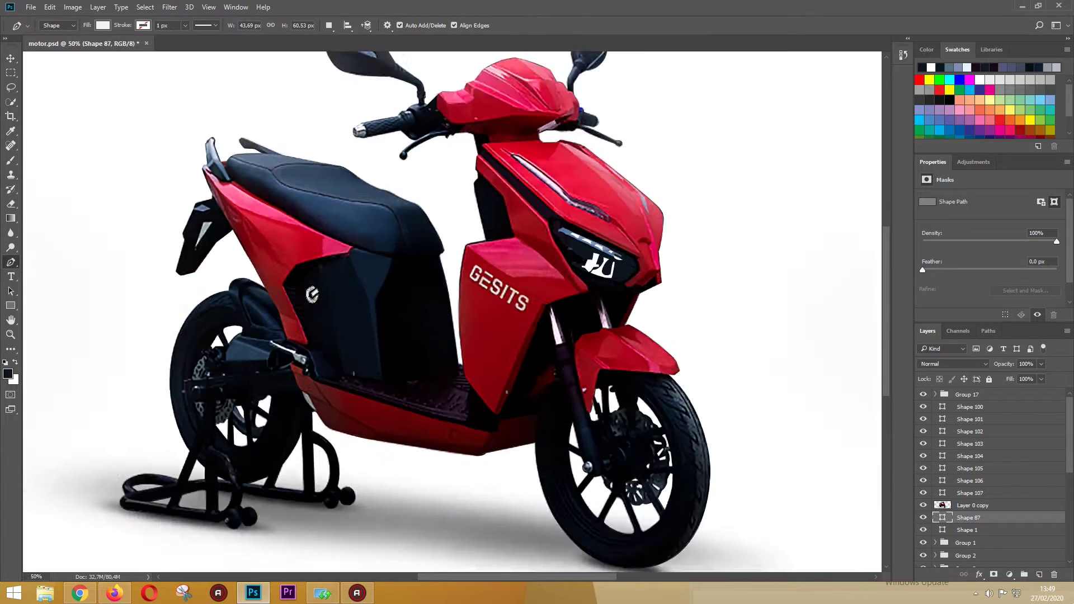
scroll(990, 476, down, 1)
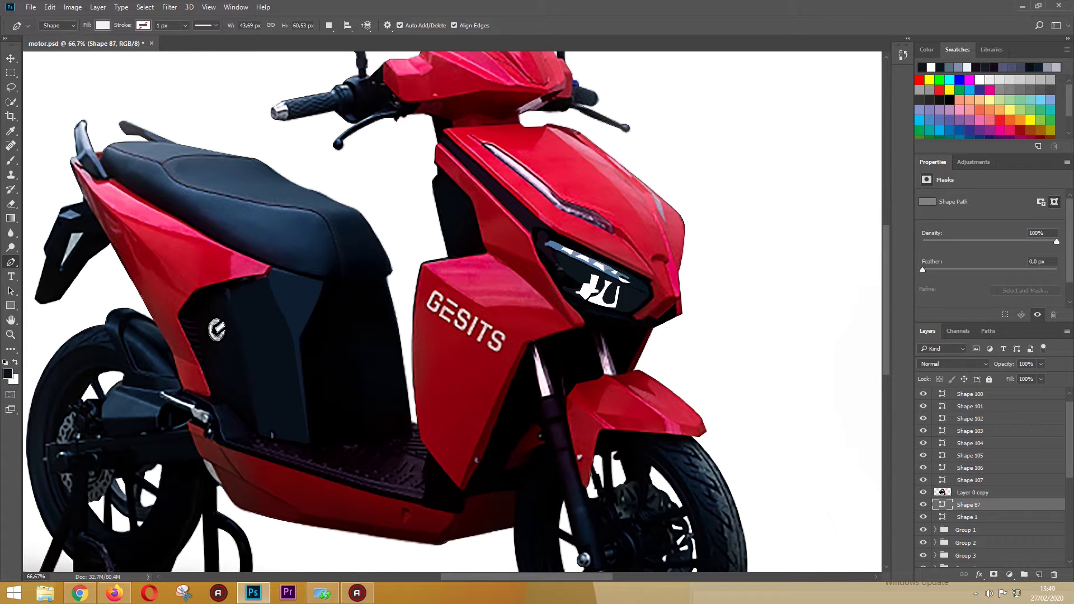
scroll(990, 475, up, 1)
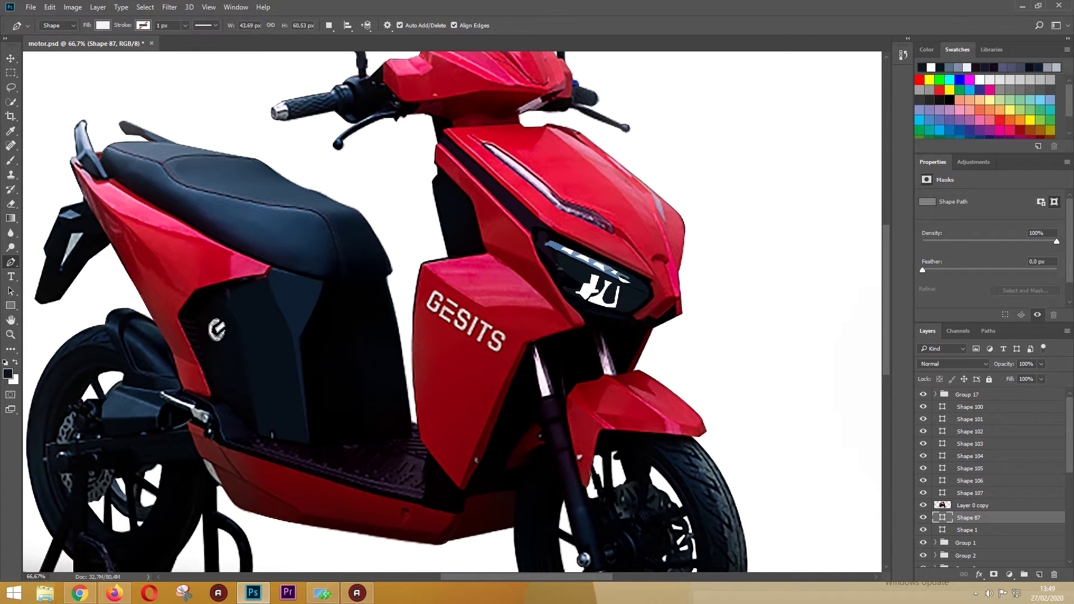
key(v)
click(924, 506)
click(970, 530)
key(ctrl+minus)
key(alt+bracketright)
key(p)
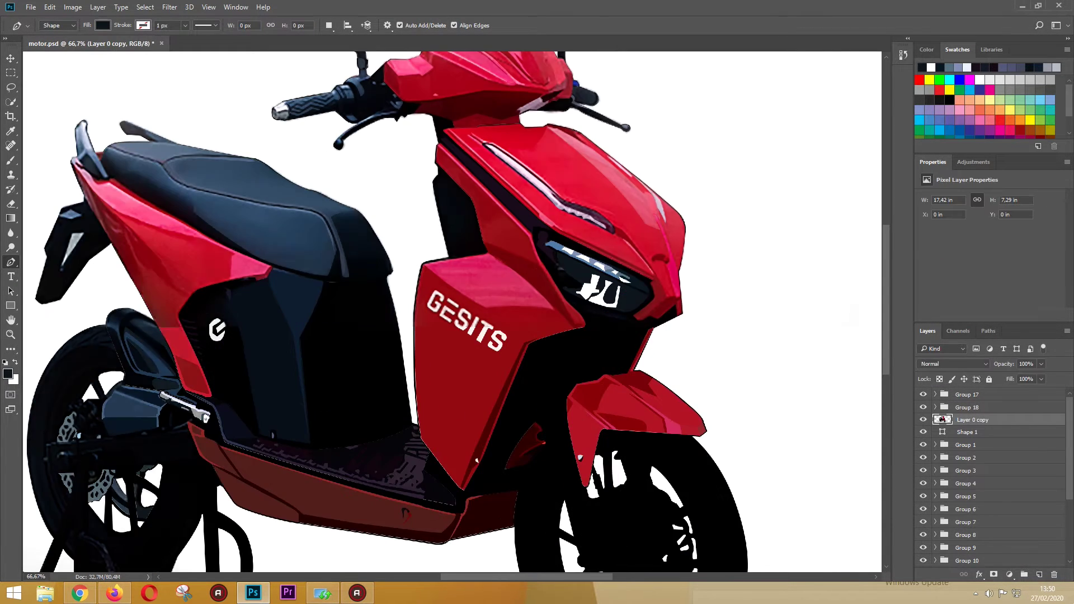
scroll(542, 455, up, 2)
- Draw a light pink highlight and a thin highlight on the front fork
click(657, 336)
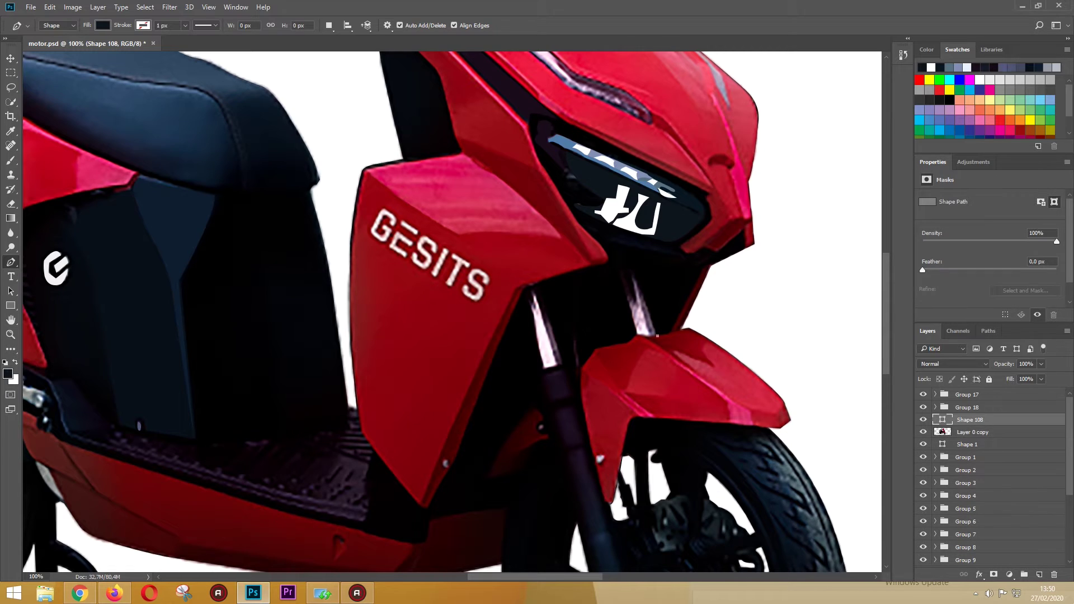
click(622, 271)
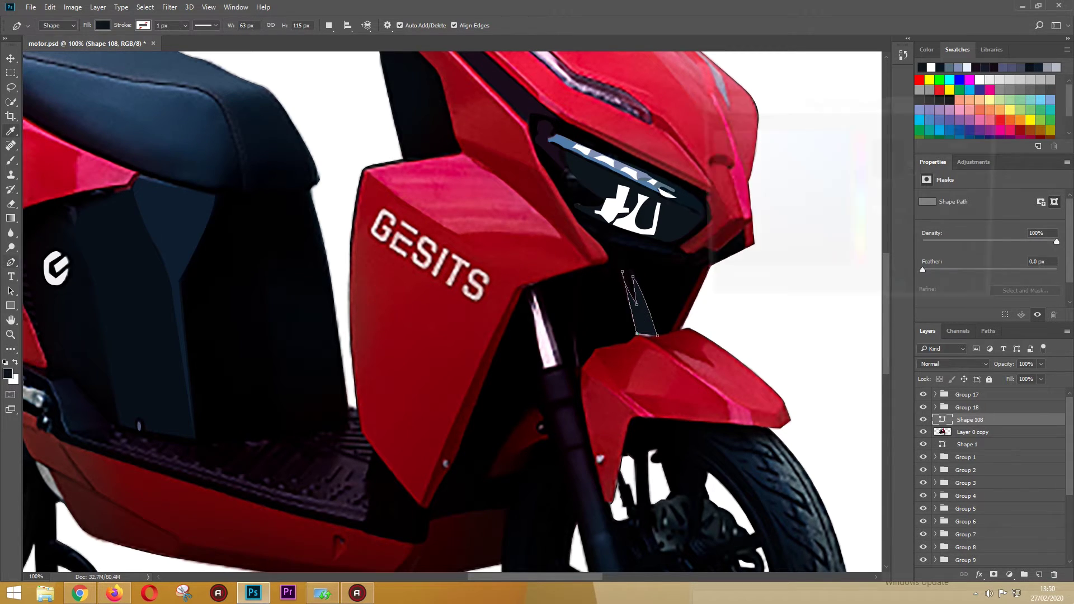
key(Return)
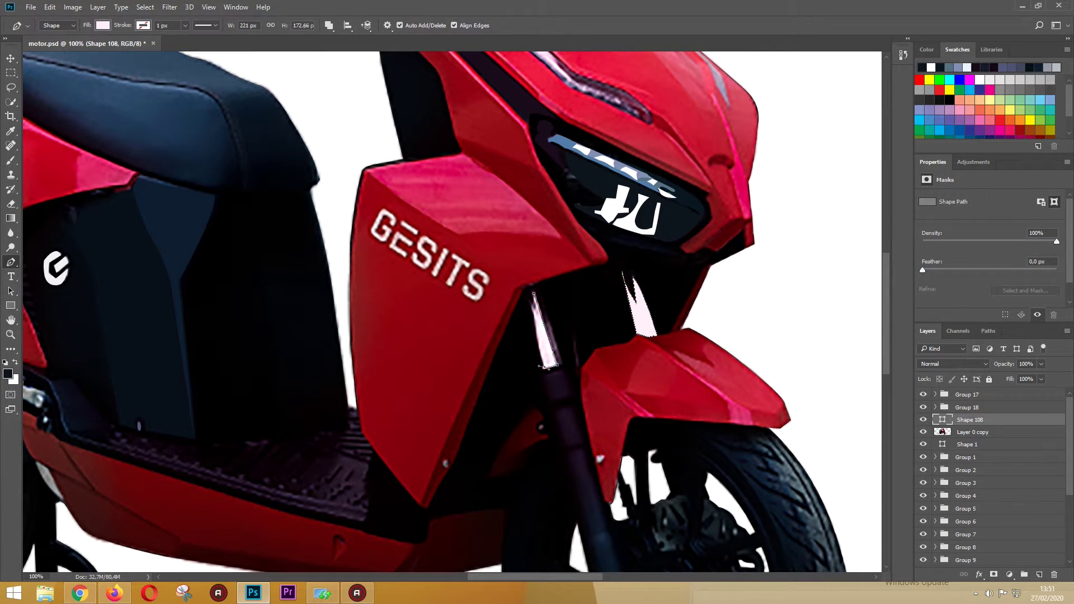
key(ctrl+plus)
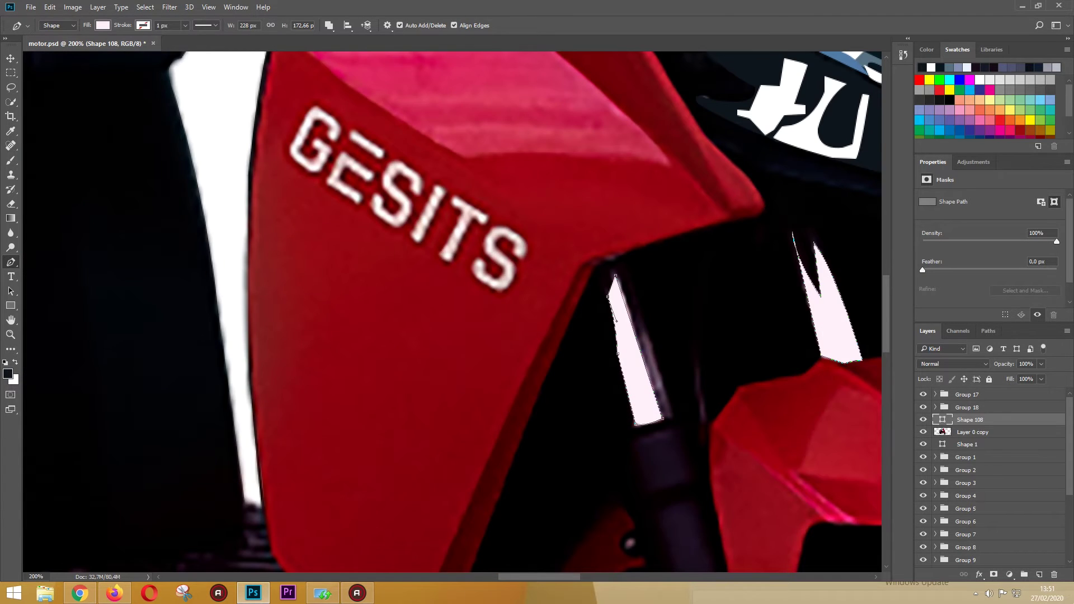
click(501, 209)
click(511, 276)
click(542, 342)
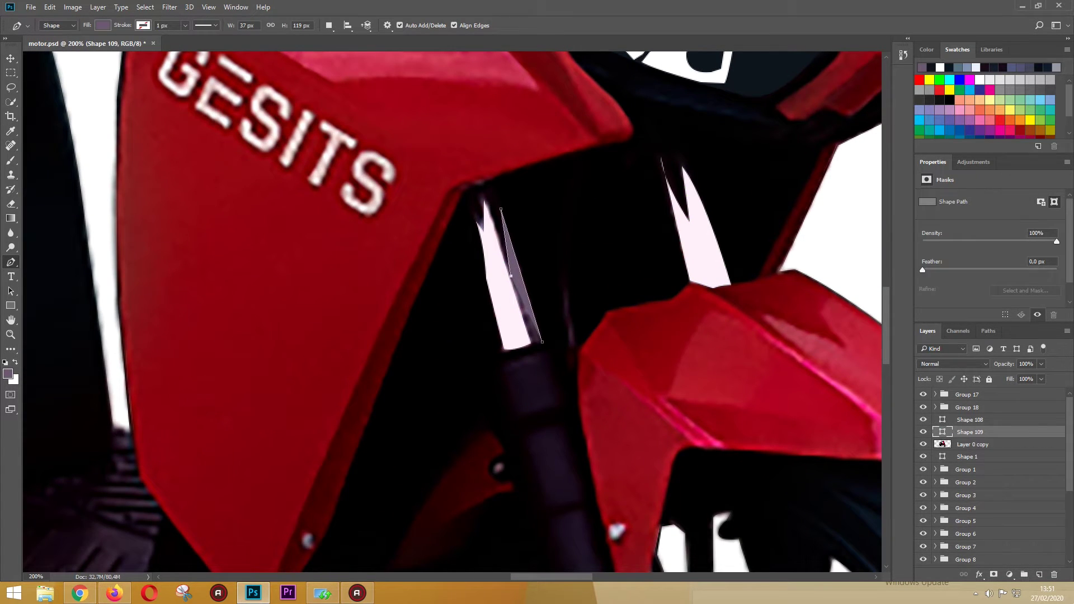
- Add a second thin fork highlight merged into the same shape
click(329, 26)
click(358, 48)
click(564, 281)
click(577, 348)
click(570, 367)
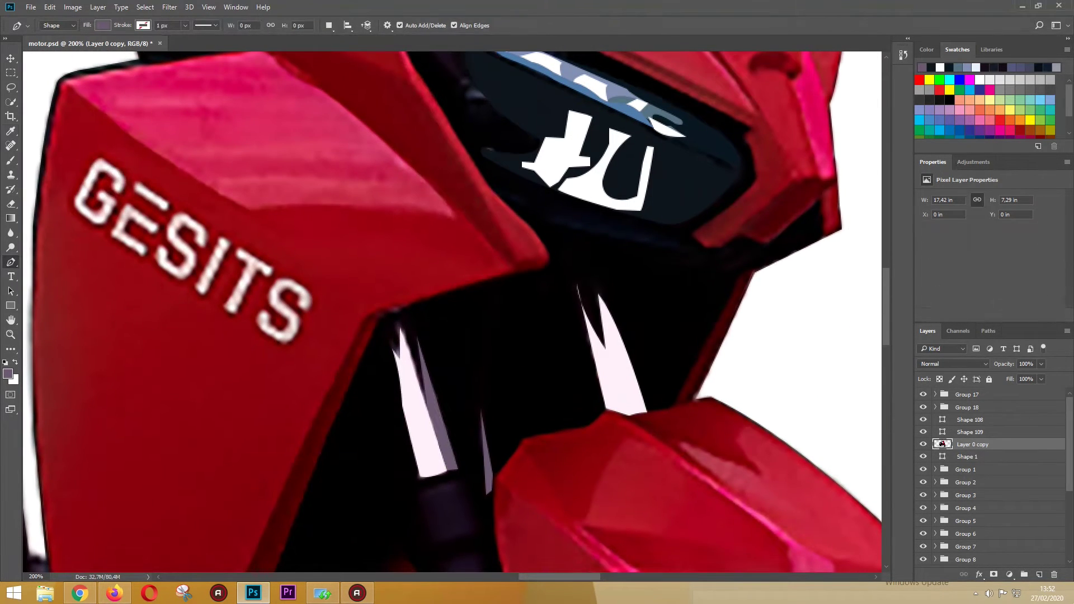
- Trace two small curved segments on the fork tube
click(469, 90)
drag(469, 90, 503, 190)
click(522, 200)
click(508, 183)
click(493, 180)
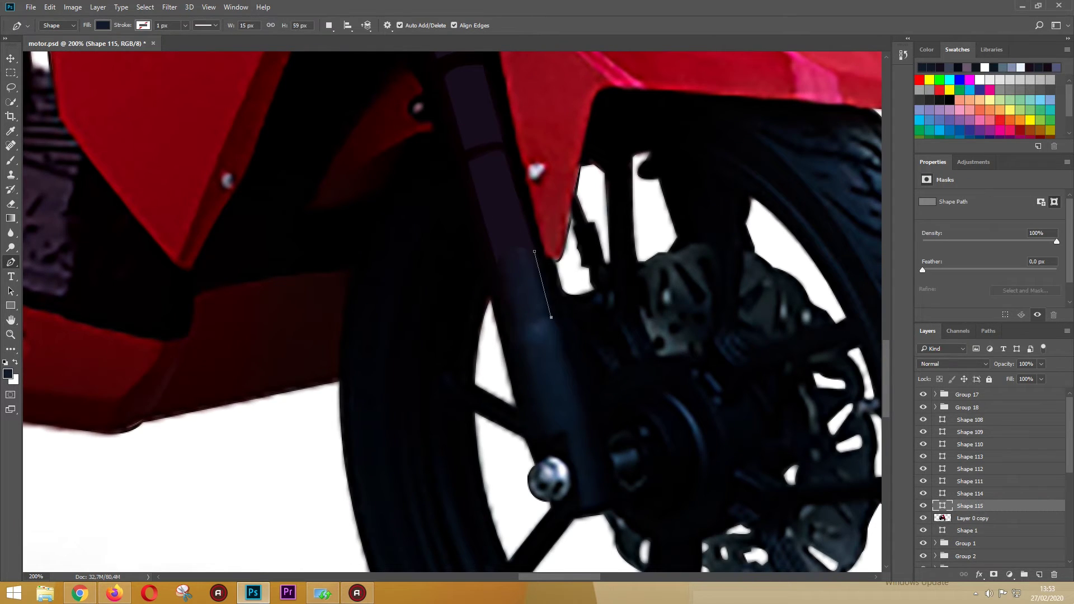
click(517, 330)
click(498, 264)
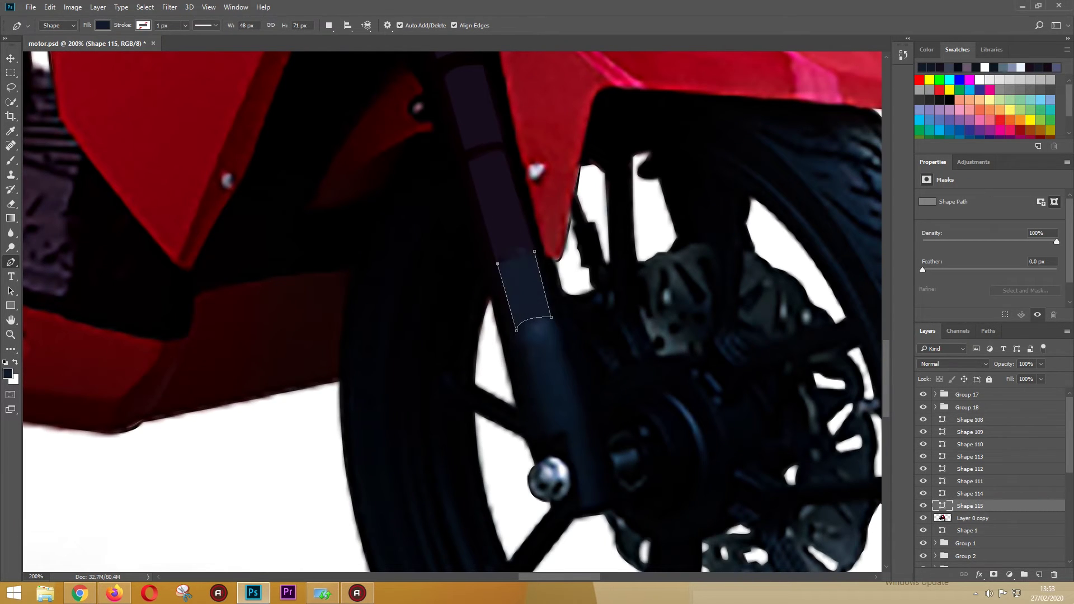
- Trace the lower fork leg as a closed shape curving around the bolt
click(581, 511)
click(546, 318)
click(560, 336)
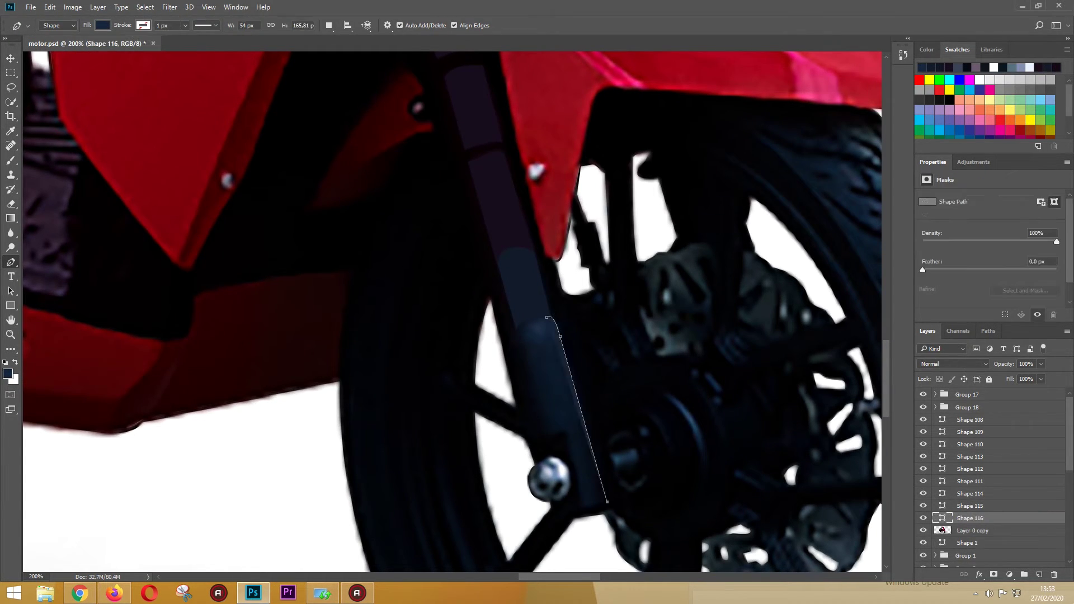
click(607, 502)
drag(561, 434, 557, 417)
click(549, 442)
click(517, 340)
click(547, 318)
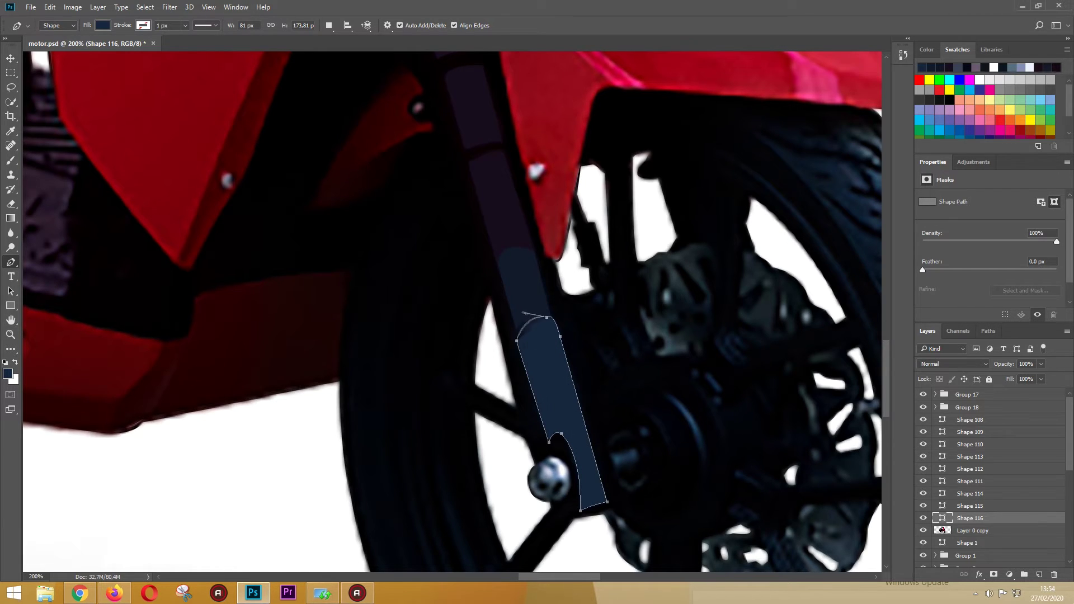
scroll(452, 311, down, 3)
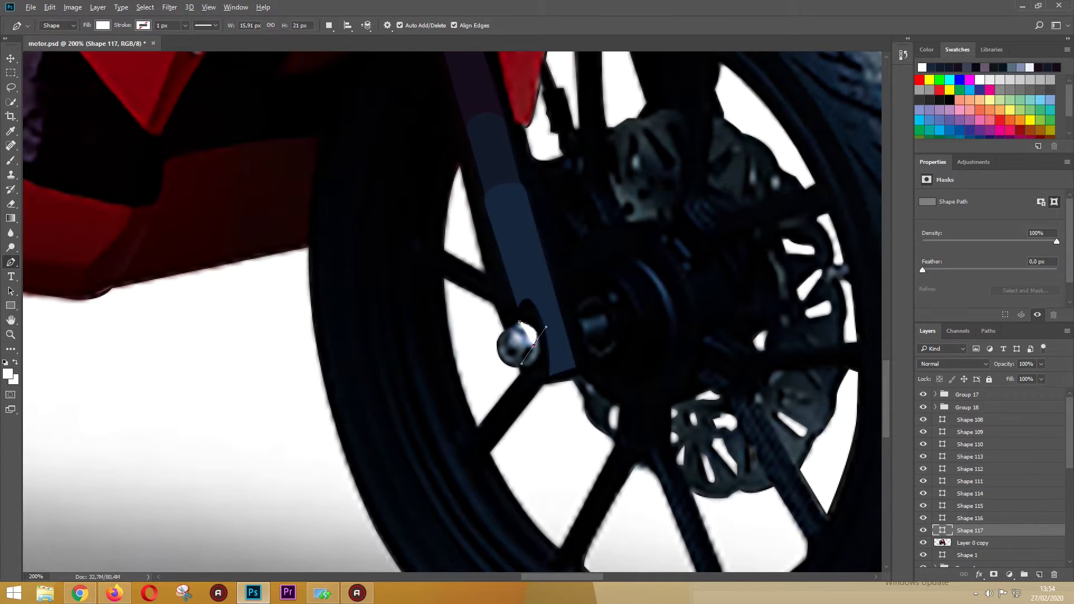
- Draw a small highlight on the axle bolt
click(513, 323)
click(512, 330)
click(520, 347)
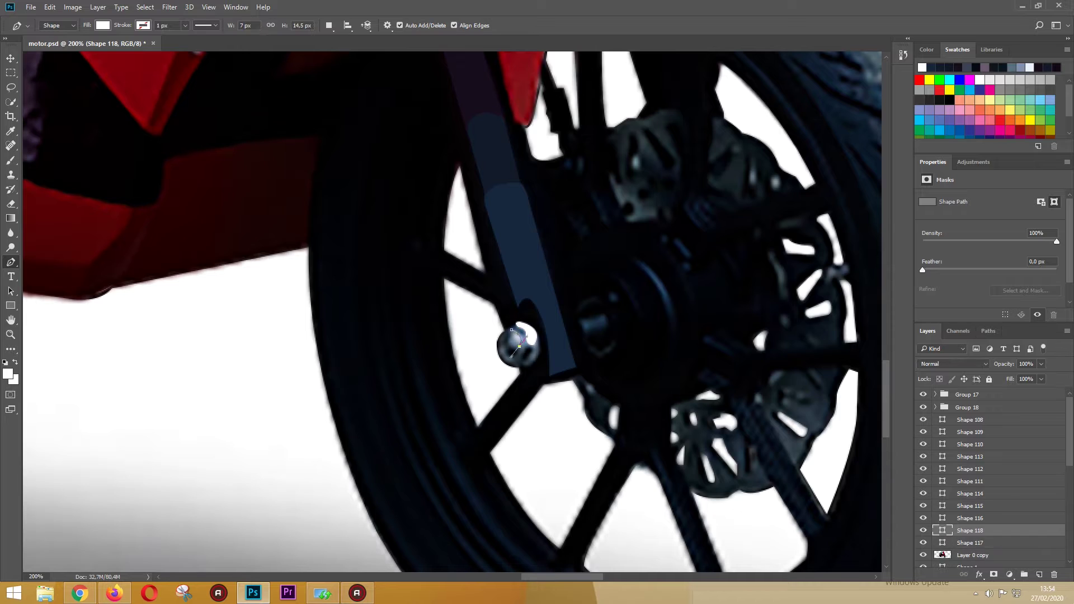
scroll(515, 338, down, 1)
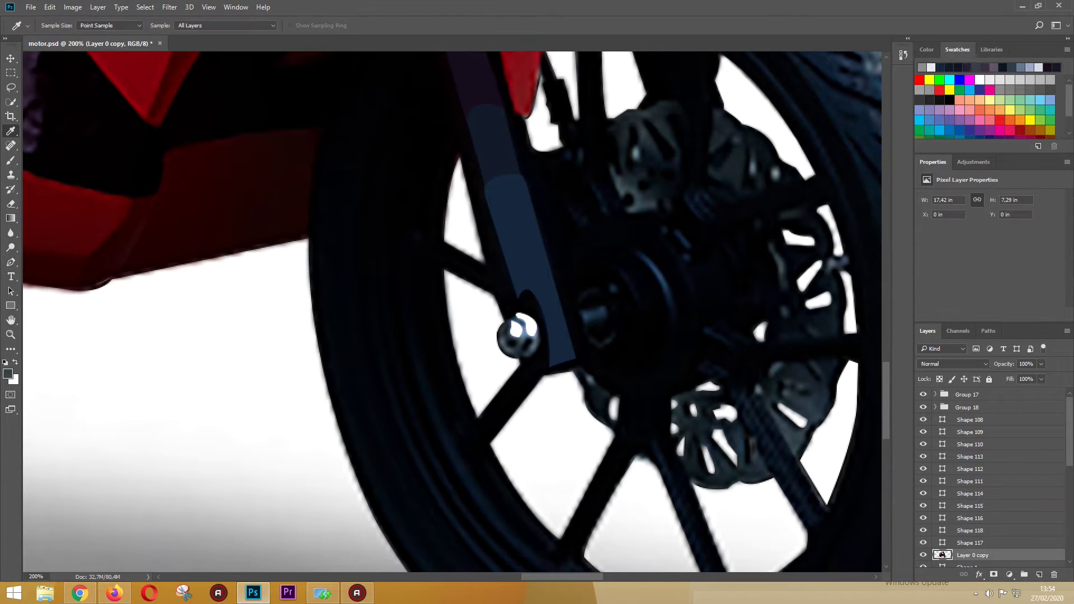
- Outline the round axle bolt cap with combined paths at low opacity
click(506, 353)
drag(517, 317, 541, 311)
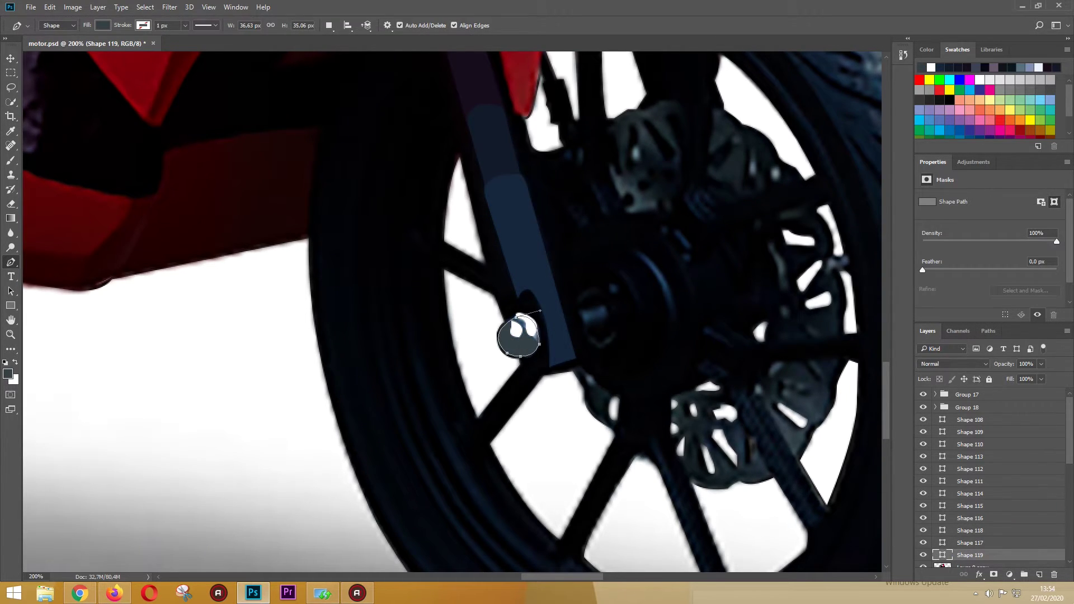
click(329, 25)
click(369, 58)
key(1)
key(1)
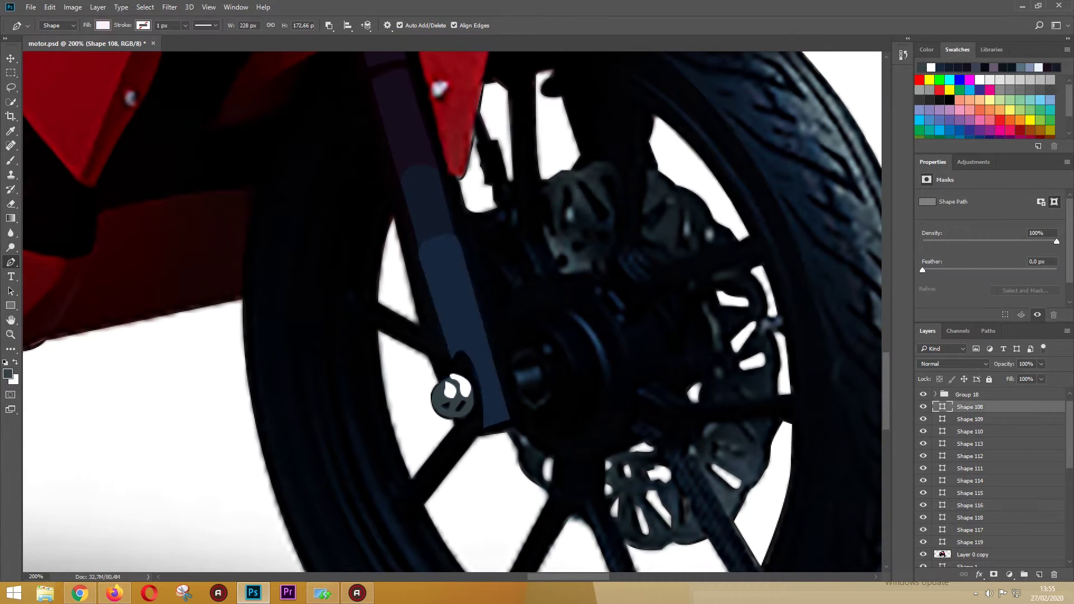
- Set Path Operations to Combine Shapes and trace a hub highlight patch and a crescent beside it
click(518, 394)
click(536, 367)
click(329, 25)
click(369, 52)
click(570, 311)
drag(609, 401, 607, 452)
- Trace a small curved highlight below the hub and a thin highlight above the brake
click(524, 399)
click(537, 410)
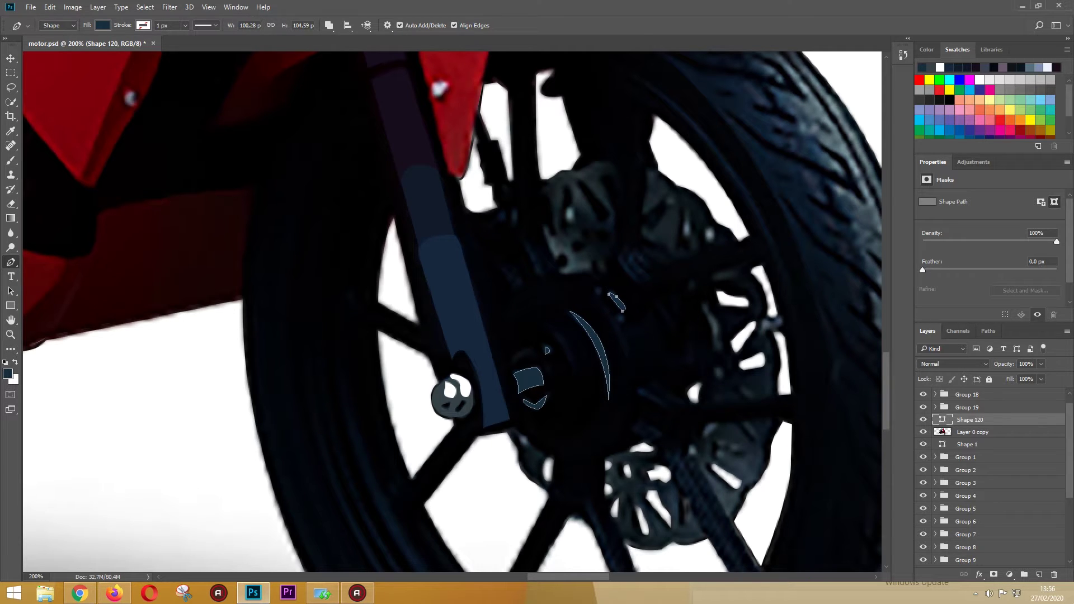
drag(667, 410, 595, 459)
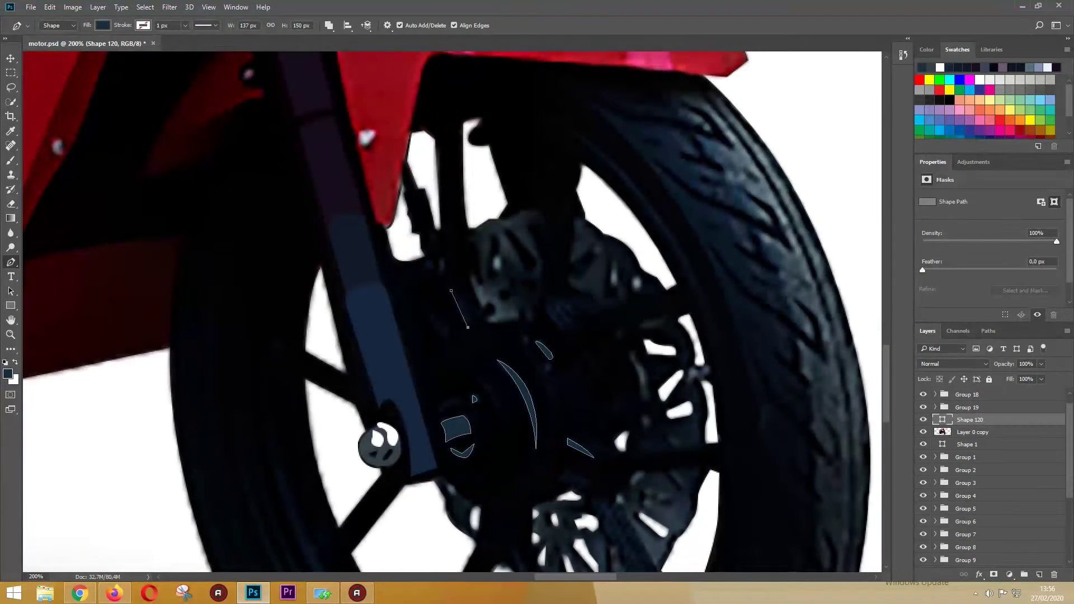
click(553, 293)
click(557, 319)
click(570, 336)
- Trace two highlight strips along a lower spoke
drag(568, 305, 515, 120)
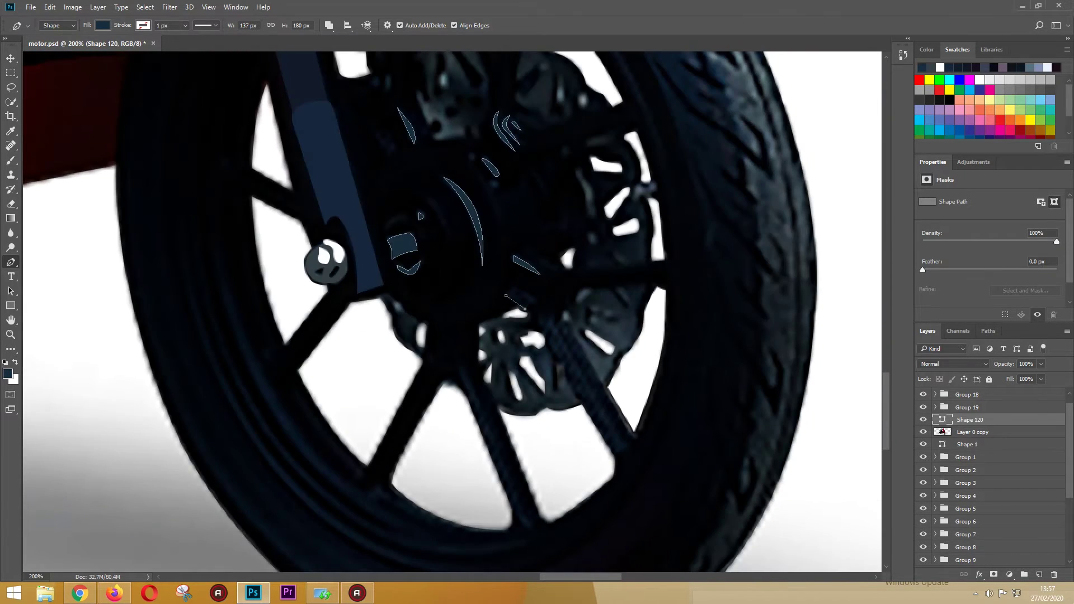
click(541, 319)
drag(628, 446, 644, 457)
click(619, 454)
click(541, 319)
click(608, 400)
click(559, 325)
- Trace a small highlight near the disc and a strip along another spoke
drag(560, 224, 545, 289)
click(564, 234)
click(572, 261)
click(582, 288)
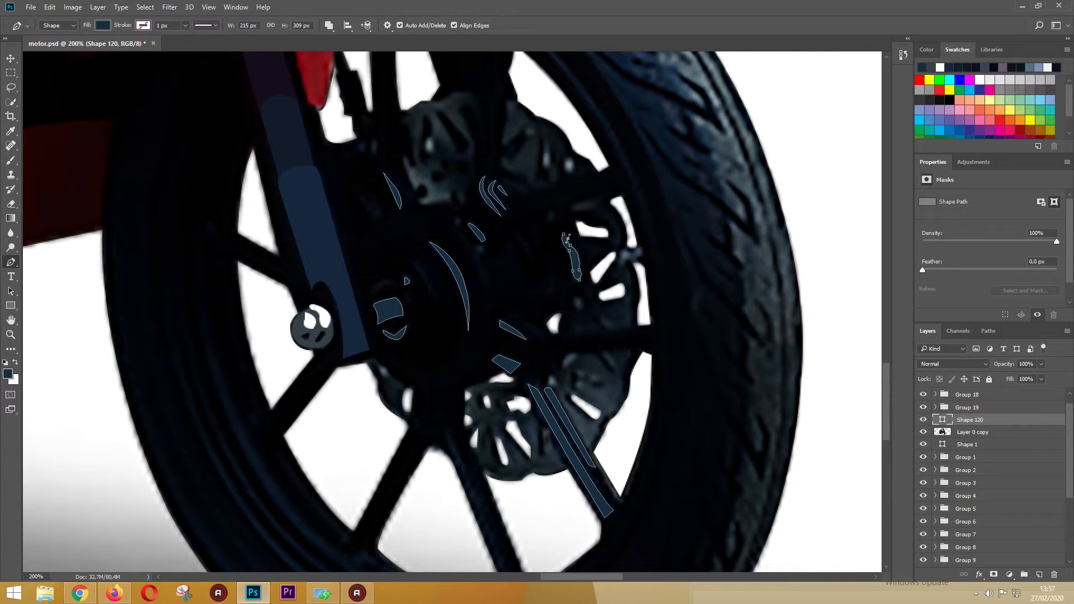
drag(582, 287, 616, 128)
click(482, 277)
click(537, 419)
click(552, 438)
click(502, 317)
- Trace a curved highlight following the inner rim along the wheel bottom
drag(504, 280, 690, 323)
click(418, 171)
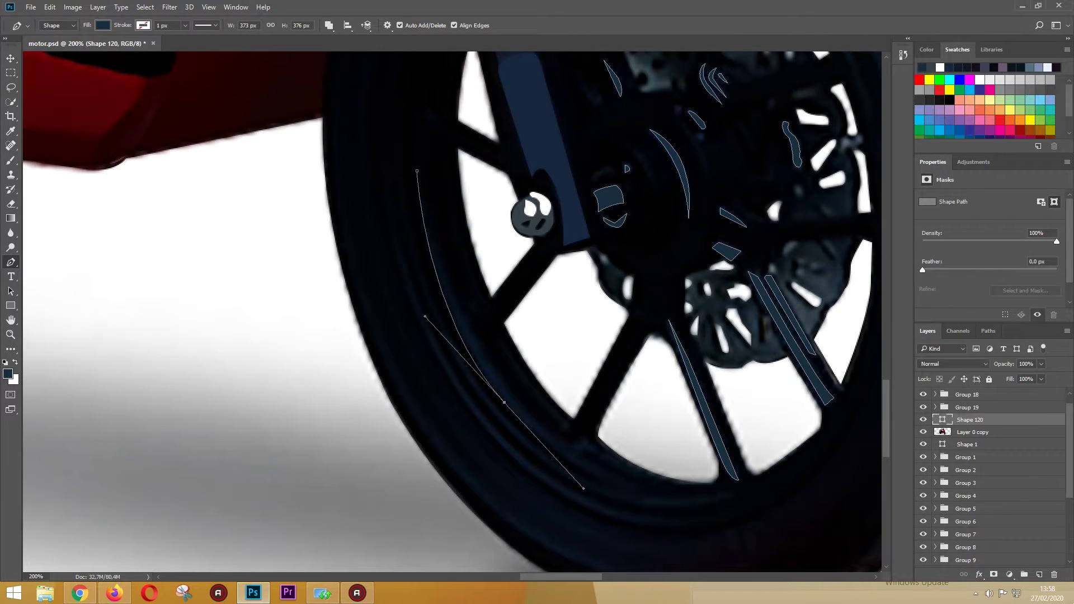
click(504, 402)
drag(509, 425, 542, 454)
click(604, 482)
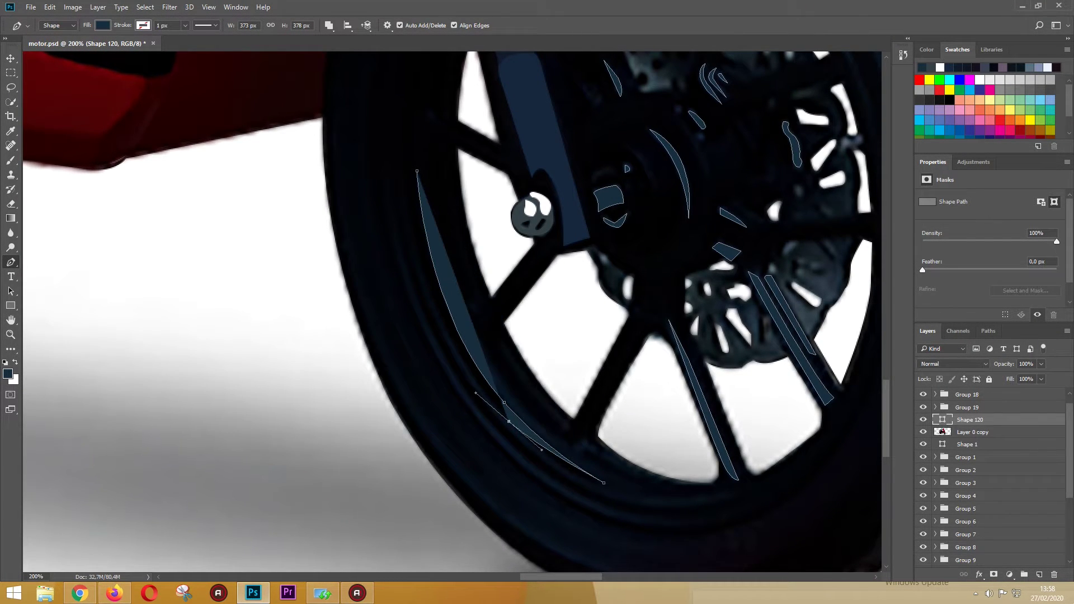
click(408, 214)
click(454, 353)
drag(585, 489, 684, 544)
click(738, 497)
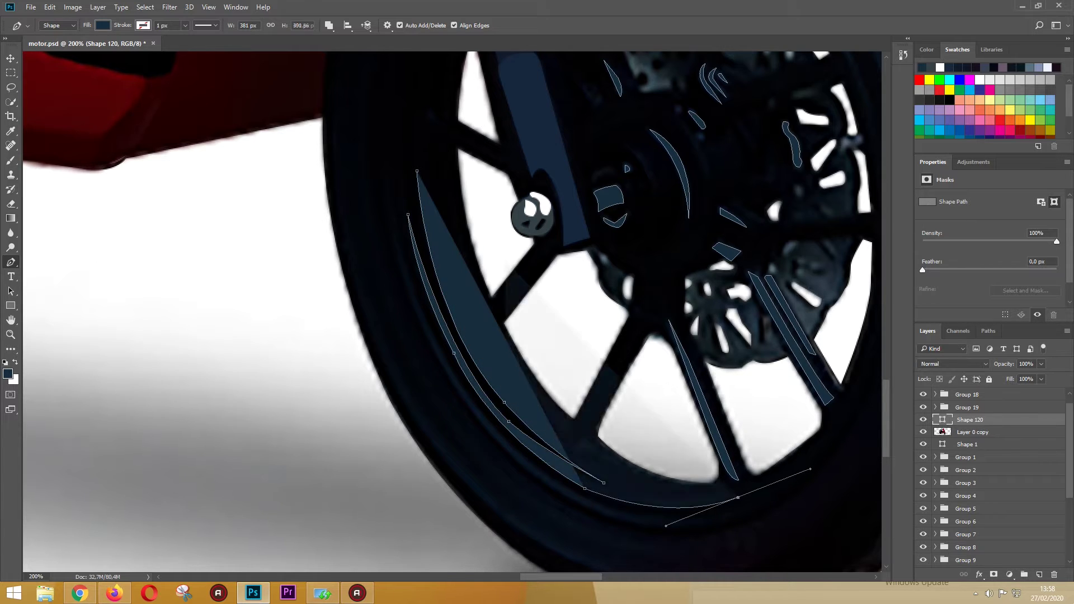
- Make the shape layer nearly transparent and start a second rim highlight strip with anchors
key(0)
key(1)
click(390, 224)
click(498, 443)
mouse_move(774, 496)
mouse_down()
mouse_move(781, 490)
mouse_move(419, 420)
mouse_up()
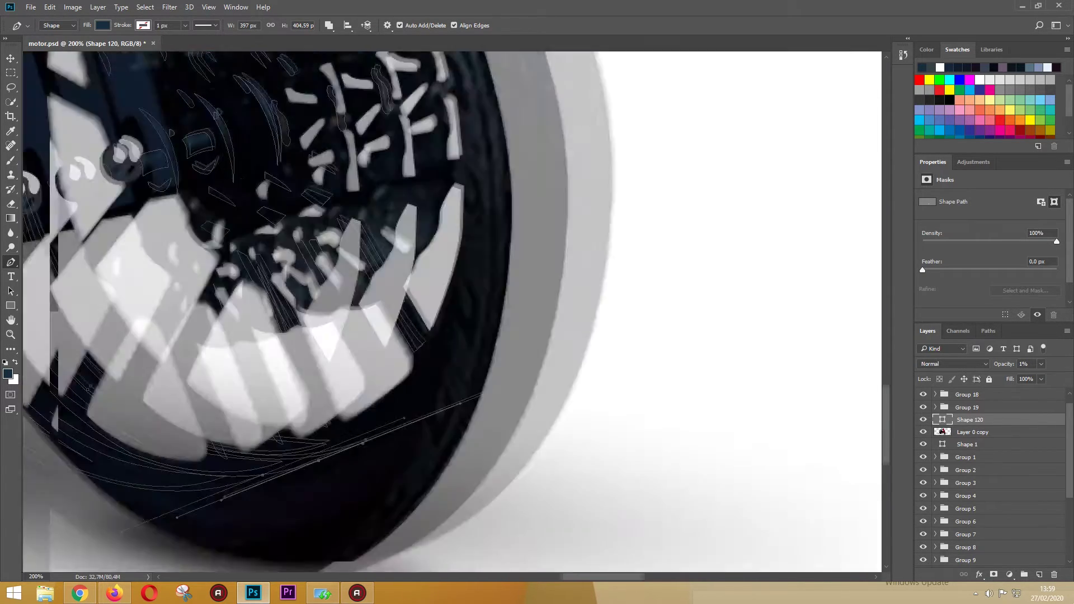
click(221, 419)
click(90, 281)
click(58, 222)
- Curve the second rim strip toward the right and close its path
drag(58, 223, 228, 289)
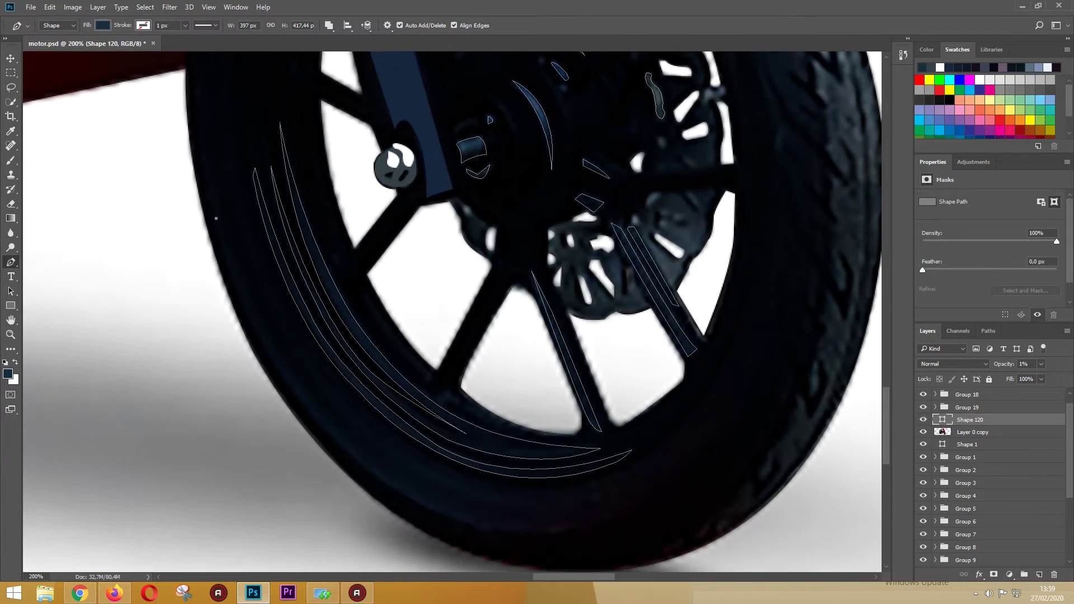
click(385, 483)
mouse_move(645, 505)
mouse_down()
mouse_move(809, 427)
mouse_move(742, 396)
mouse_up()
click(379, 268)
drag(430, 407, 467, 463)
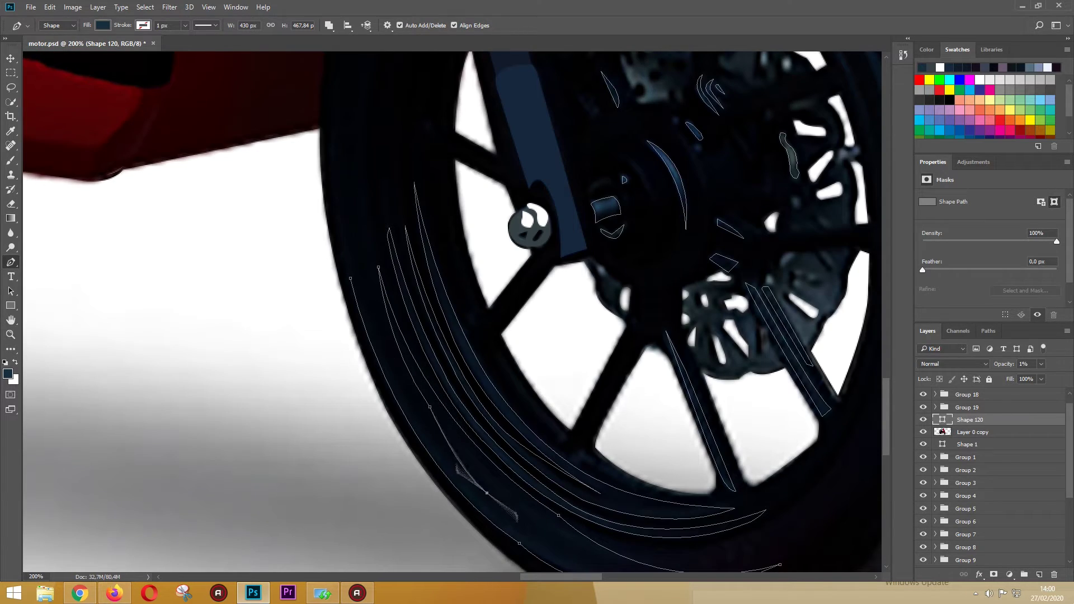
click(350, 278)
drag(392, 280, 442, 252)
- Zoom out and hide Layer 0 copy to preview the whole tracing
key(ctrl+minus)
key(ctrl+minus)
key(ctrl+minus)
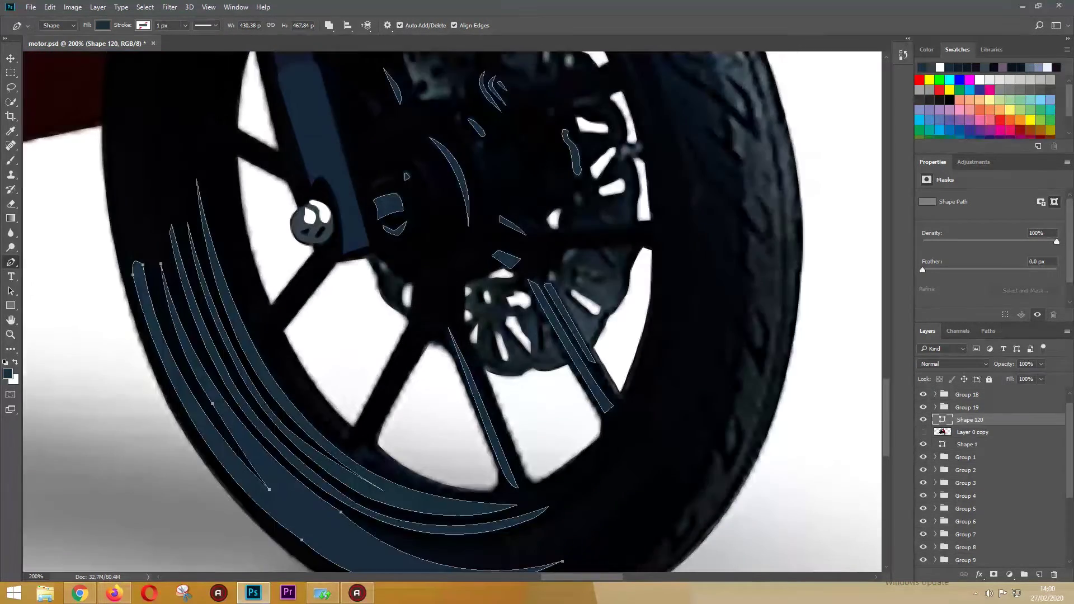
click(923, 432)
click(943, 444)
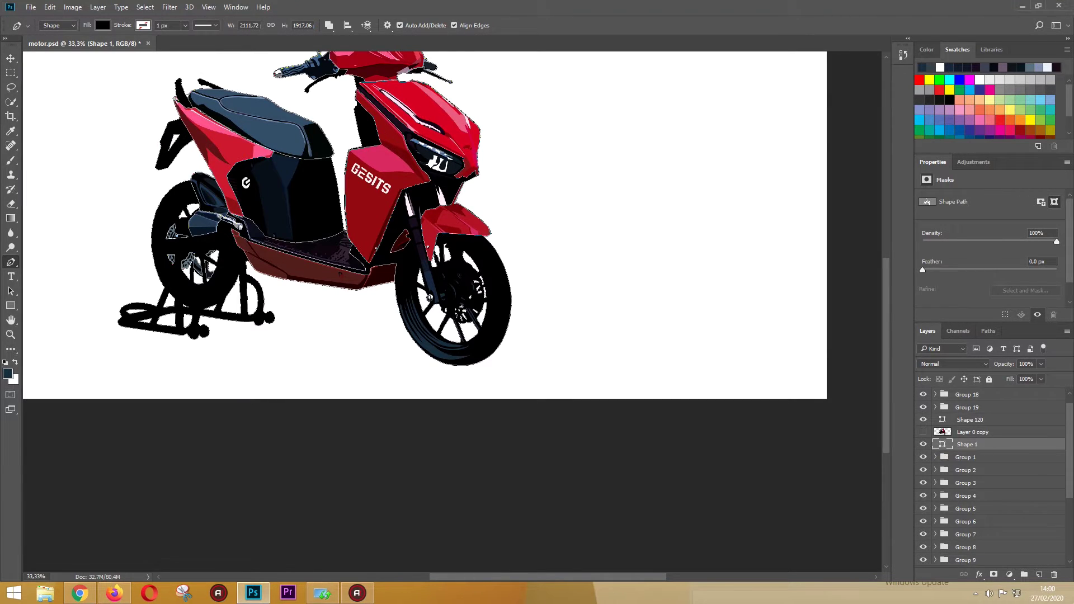
- Zoom in on the rear wheel and place anchors around the rear tyre's outer edge
key(ctrl+plus)
key(ctrl+plus)
key(ctrl+plus)
scroll(447, 314, left, 5)
scroll(447, 314, left, 5)
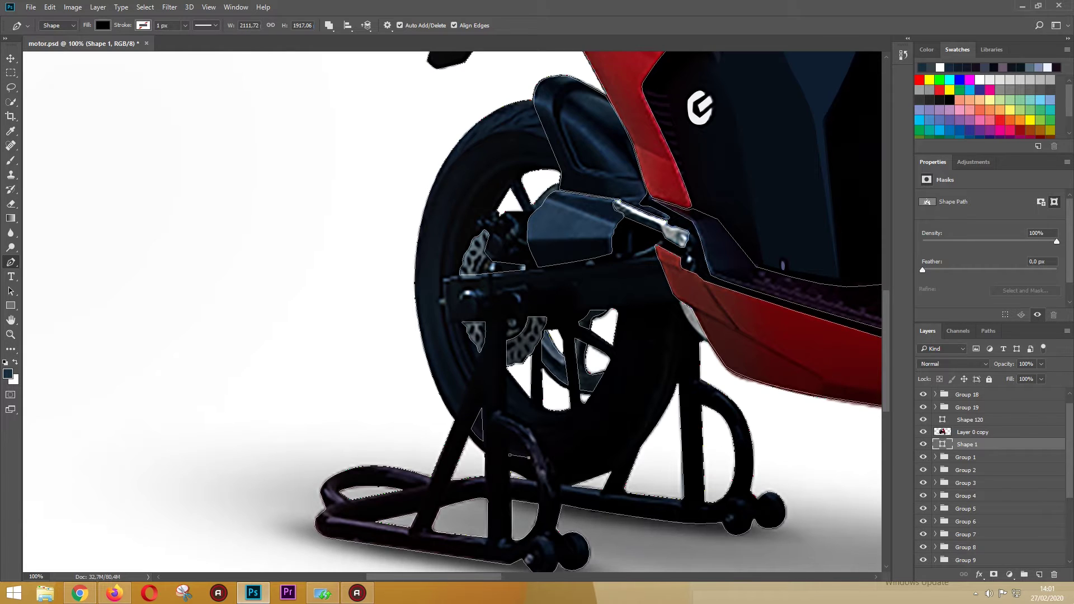
click(442, 258)
click(427, 221)
click(444, 186)
click(493, 159)
click(539, 144)
- Extend the path down along the tyre edge and close the rear tyre highlight
click(533, 119)
click(491, 132)
click(446, 163)
drag(419, 305, 429, 392)
click(468, 389)
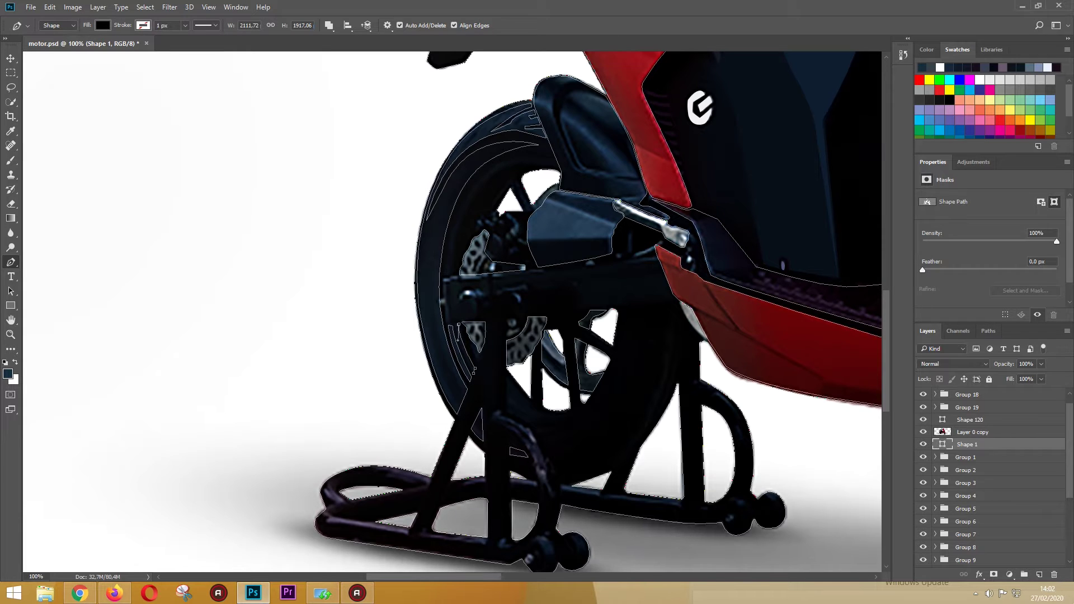
- Check the path's shape options on the upper rear tyre, then zoom out to the whole scooter
drag(477, 351, 448, 293)
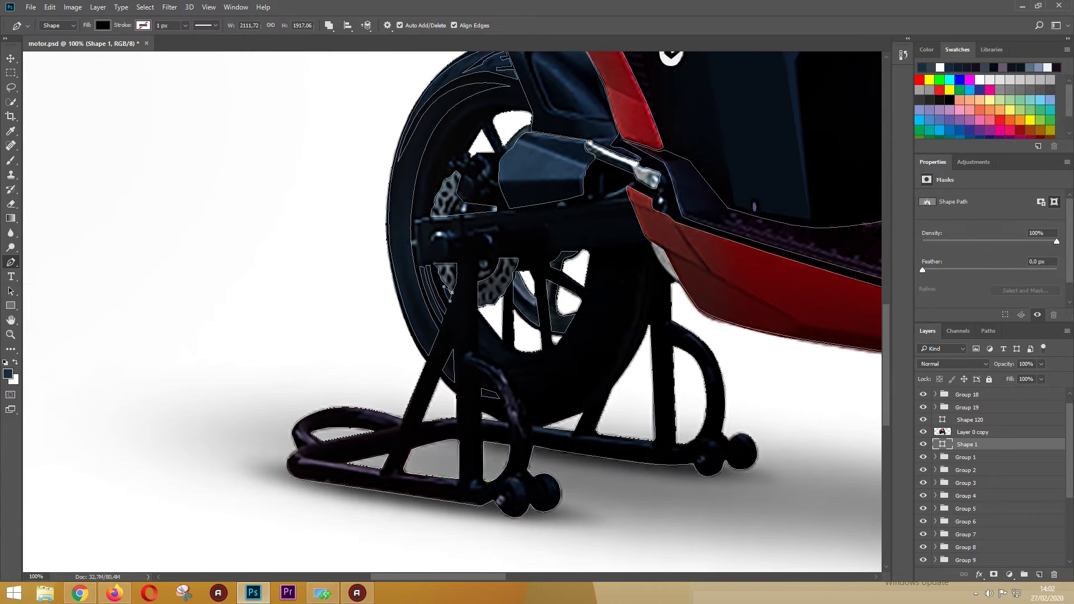
scroll(252, 112, up, 2)
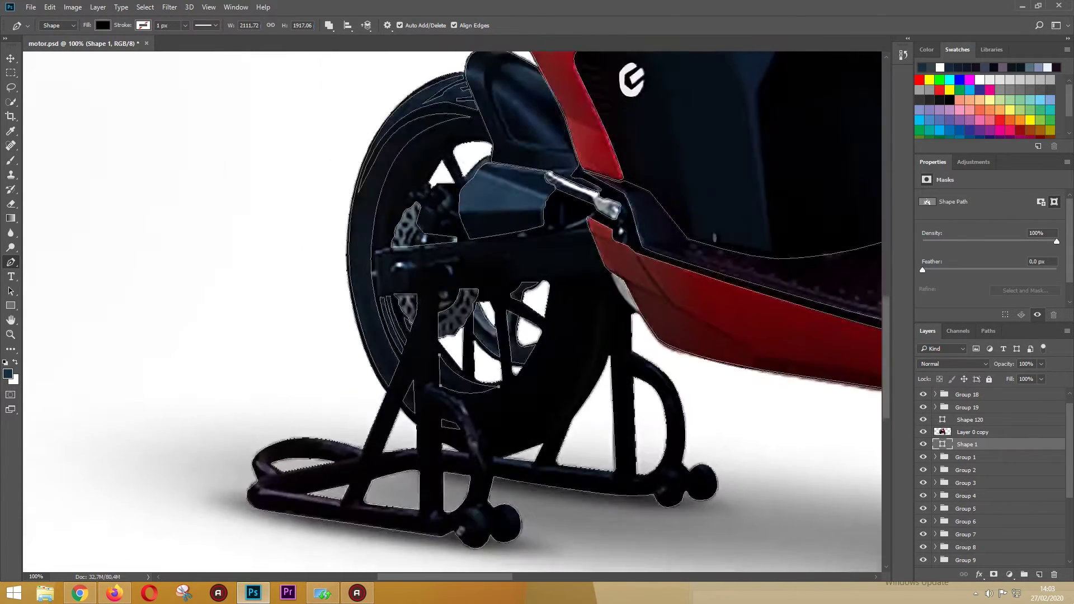
drag(688, 308, 665, 333)
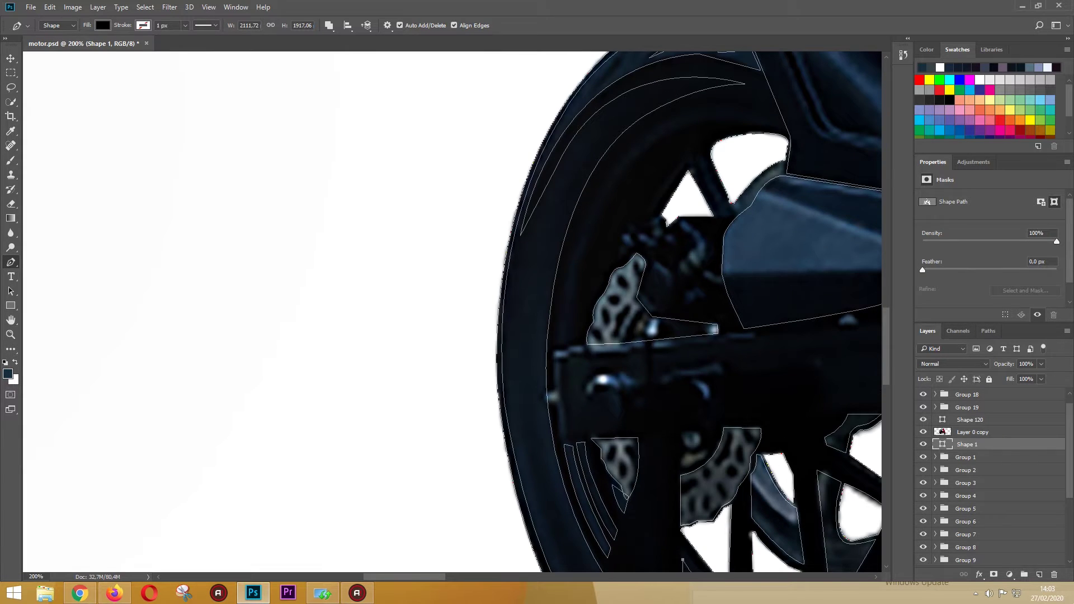
right_click(589, 179)
right_click(699, 149)
key(Escape)
key(ctrl+minus)
key(ctrl+minus)
- Make Shape 1 active and try the tyre path's shape options again before dismissing them
click(967, 444)
right_click(520, 246)
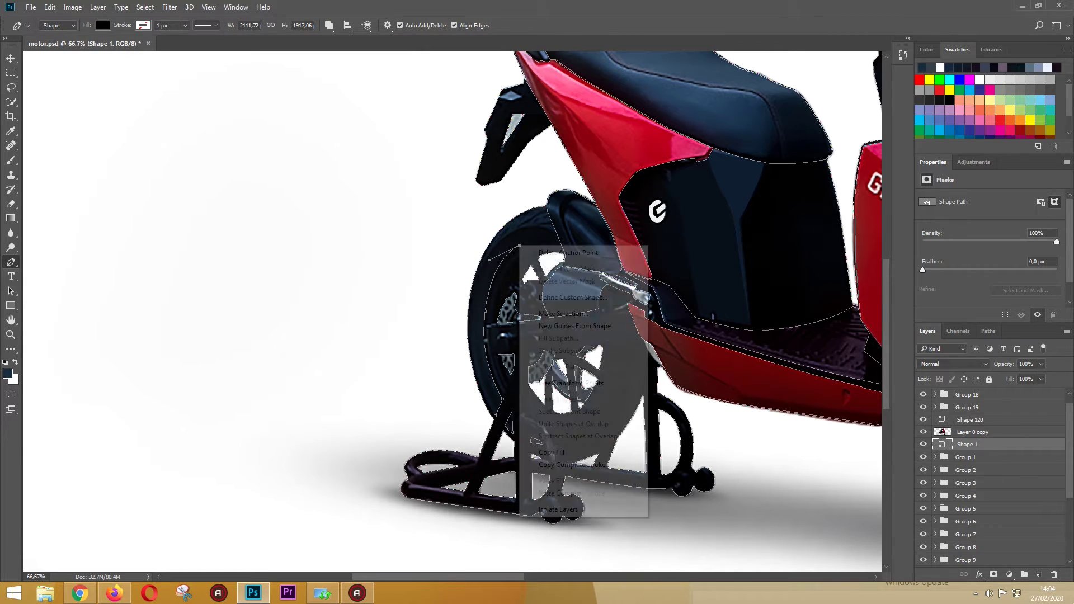
right_click(486, 314)
right_click(502, 400)
right_click(495, 418)
key(Escape)
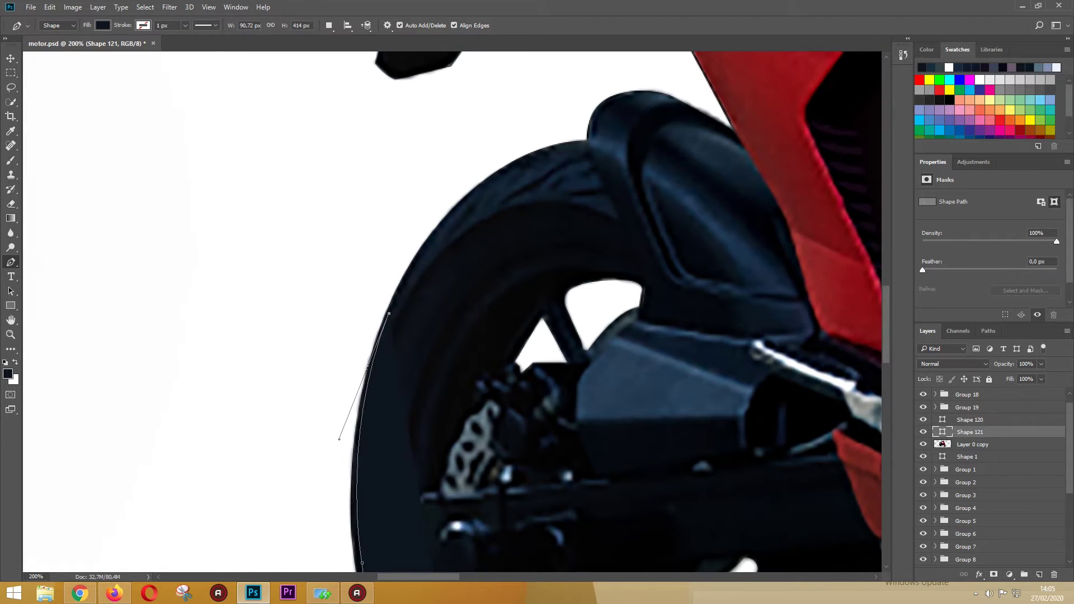
- Make the tyre shape nearly transparent and extend its highlight path across the tyre top
key(0)
key(1)
click(591, 167)
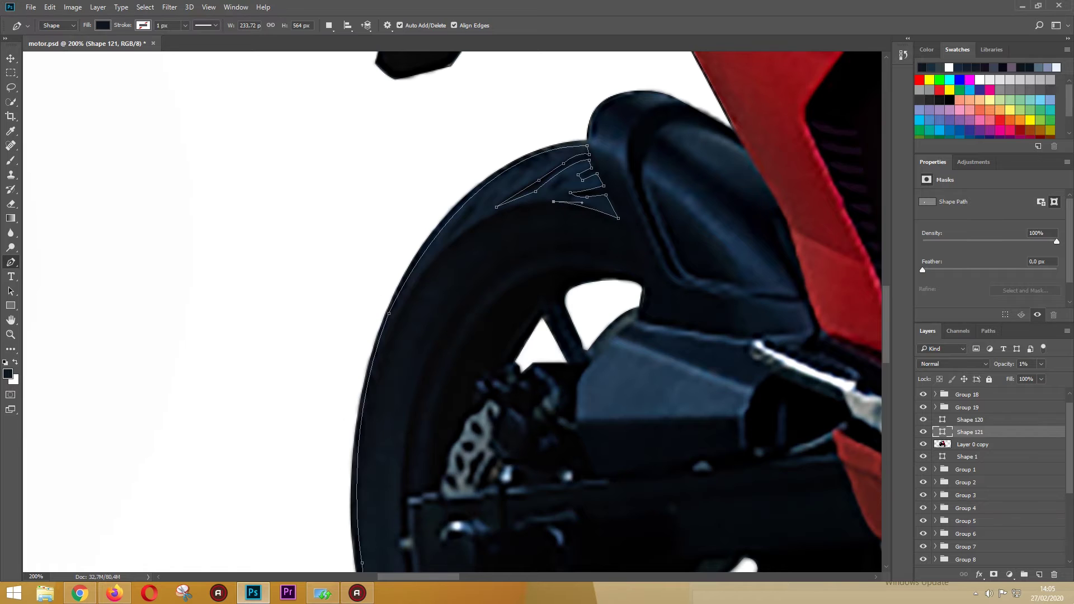
click(383, 375)
click(403, 310)
drag(621, 230, 811, 303)
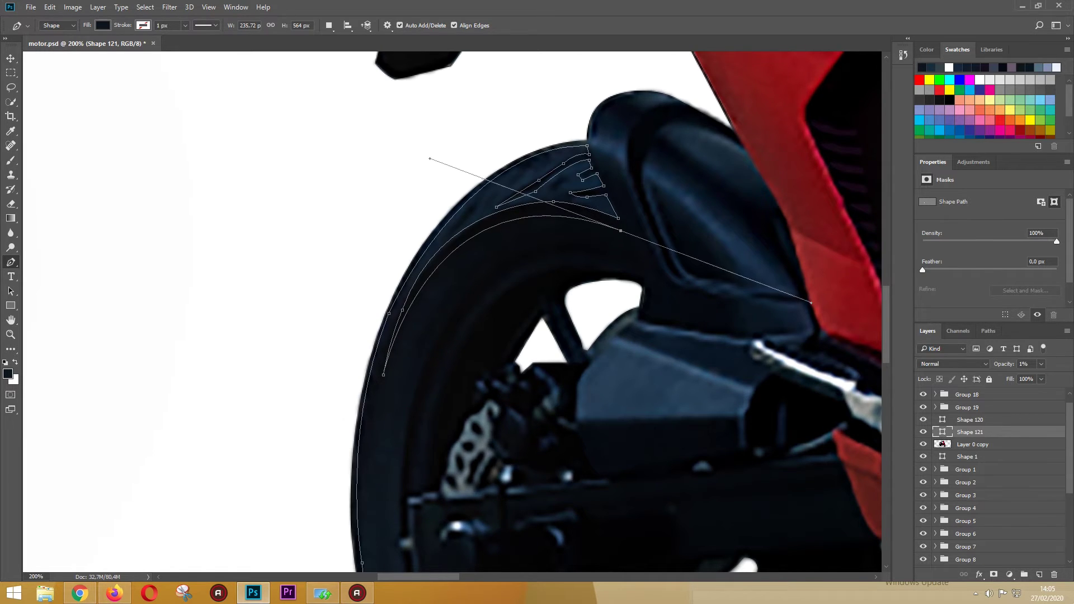
scroll(559, 336, down, 5)
- Continue the tyre highlight path down near the stand with curved anchors
key(ctrl+minus)
click(445, 359)
drag(438, 291, 419, 235)
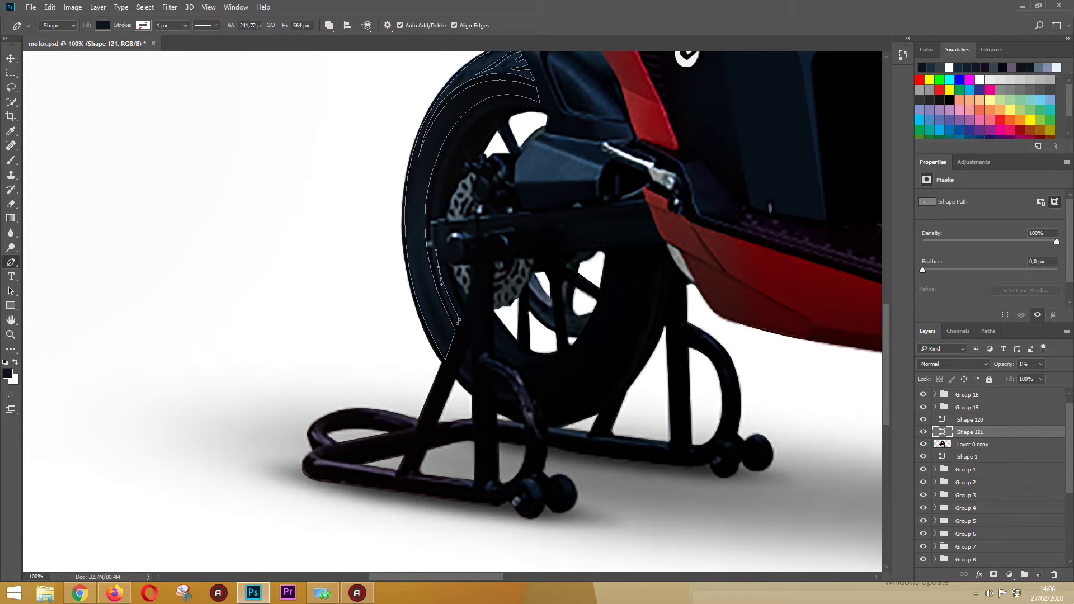
key(ctrl+plus)
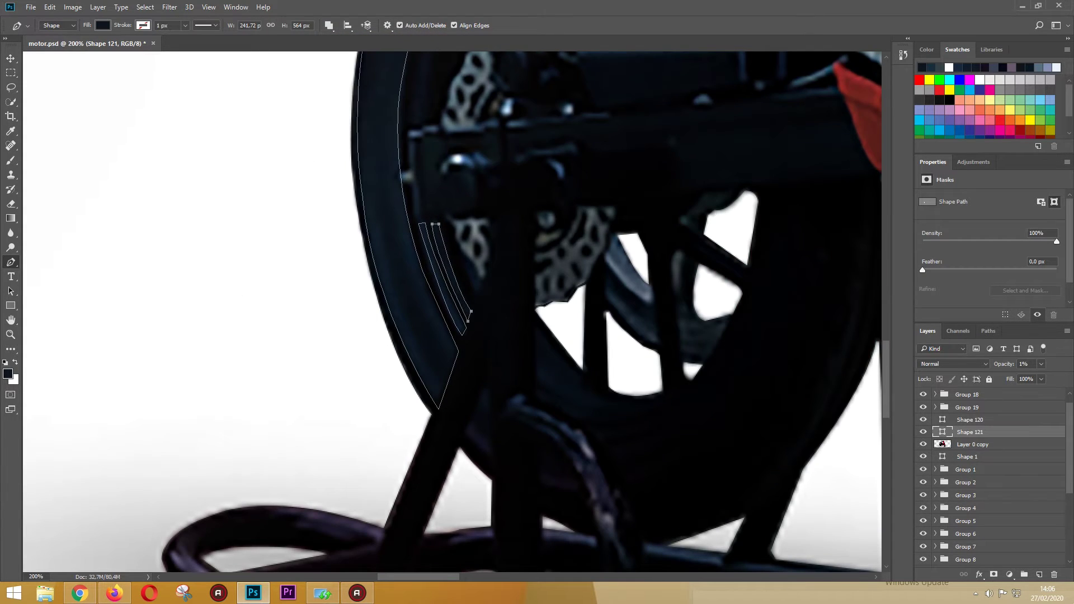
drag(503, 224, 456, 512)
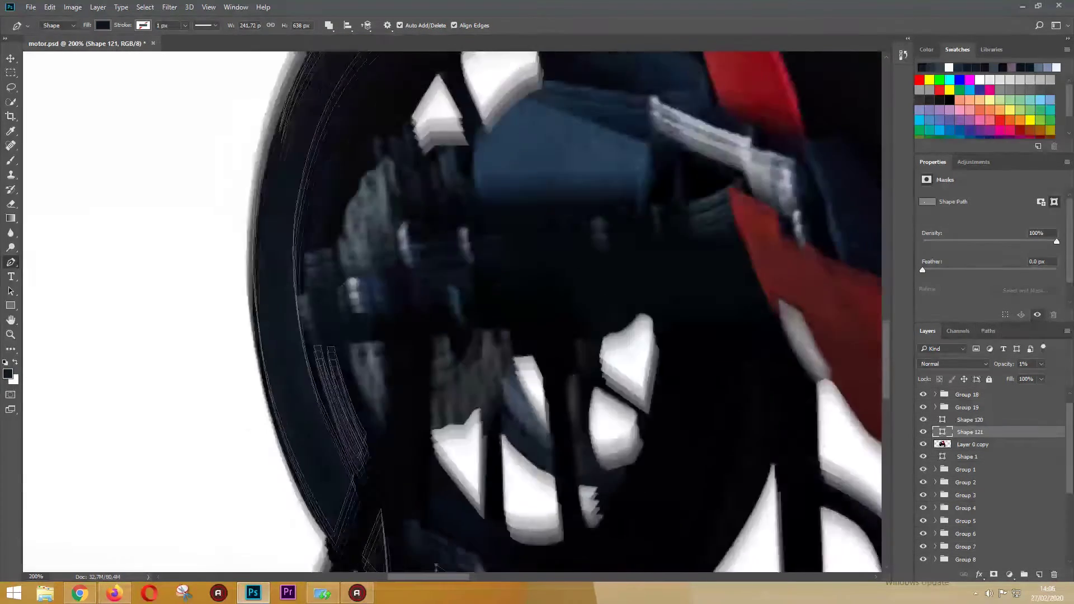
drag(403, 294, 439, 206)
drag(488, 183, 526, 178)
click(581, 195)
- Outline a curved piece along the rear hub edge
drag(487, 560, 450, 260)
click(448, 313)
click(450, 382)
click(569, 399)
drag(468, 335, 428, 285)
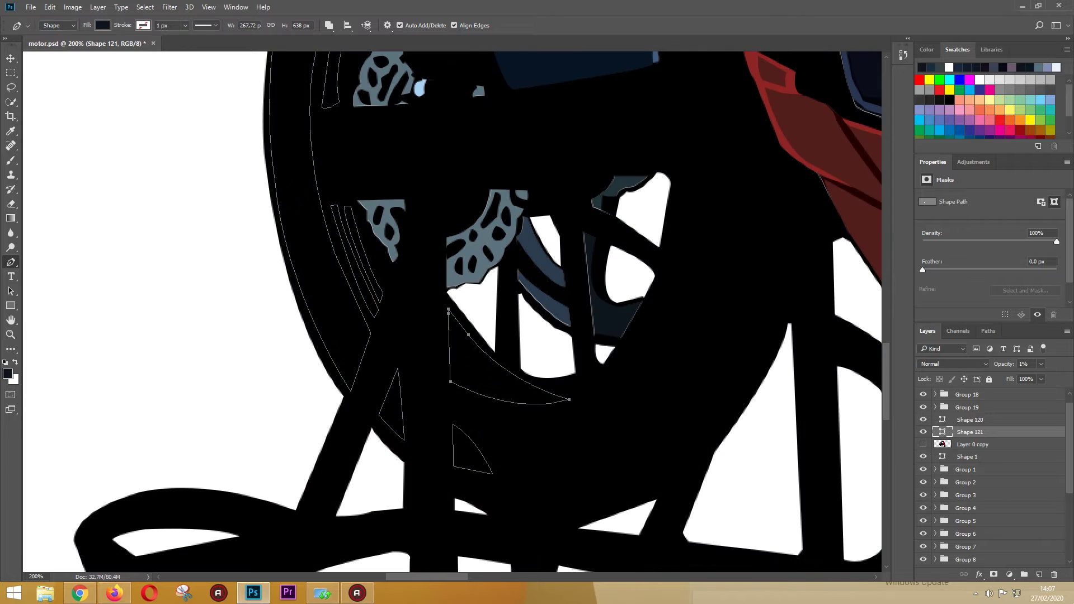
drag(392, 224, 518, 392)
- Select the photo layer and trace thin slivers along the hub edge and swingarm top
click(973, 445)
click(444, 309)
click(456, 350)
click(447, 277)
click(458, 269)
click(518, 266)
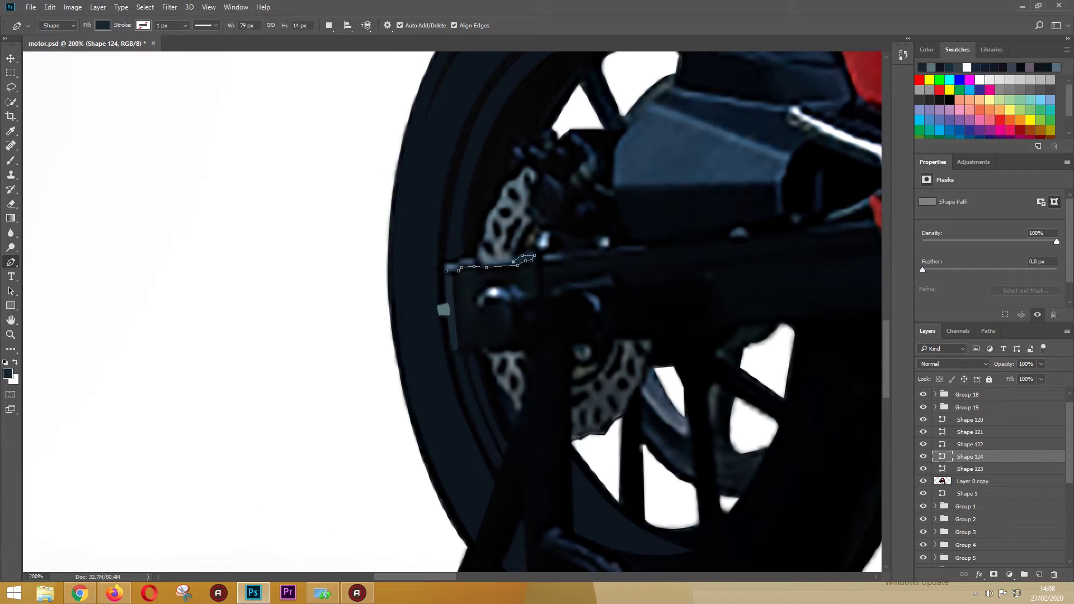
- Trace a curved blue-grey highlight near the rear axle
click(448, 267)
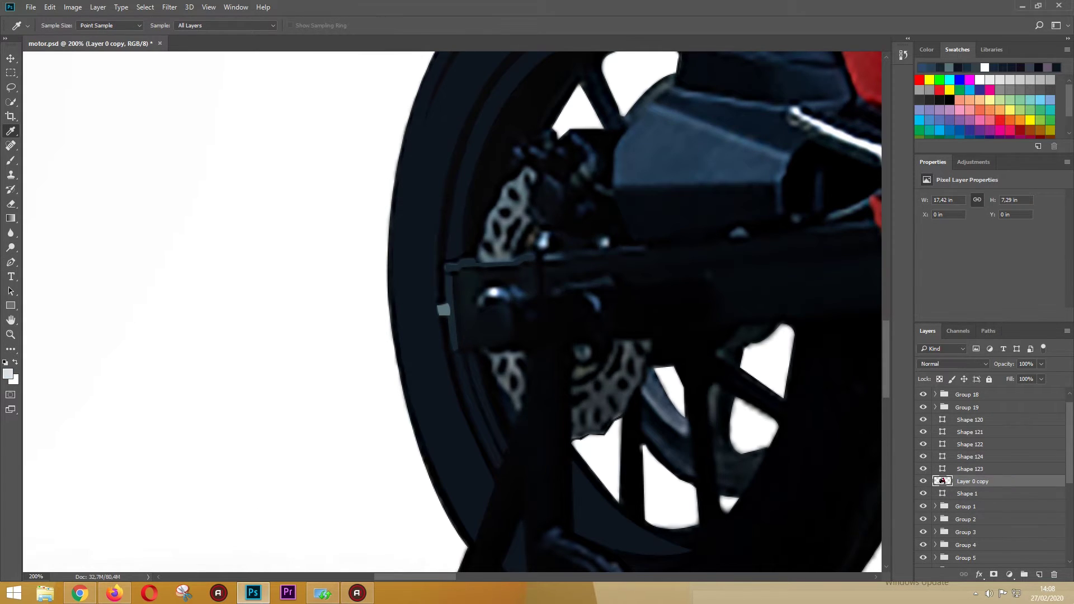
click(476, 306)
click(511, 297)
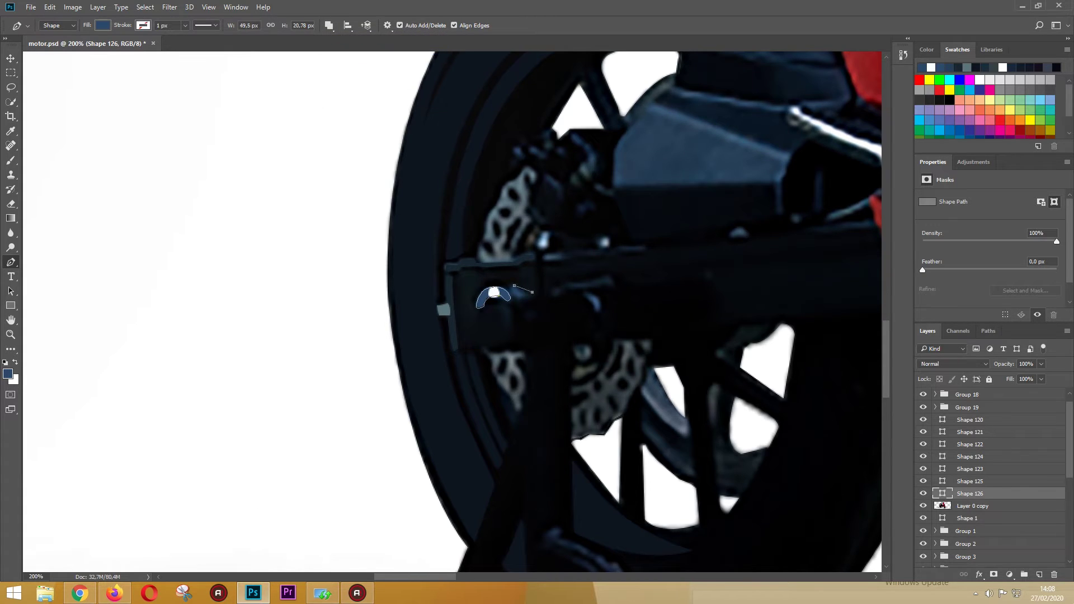
click(610, 276)
- Add a second highlight sliver beside the axle highlight
click(617, 286)
click(571, 286)
click(601, 302)
click(597, 311)
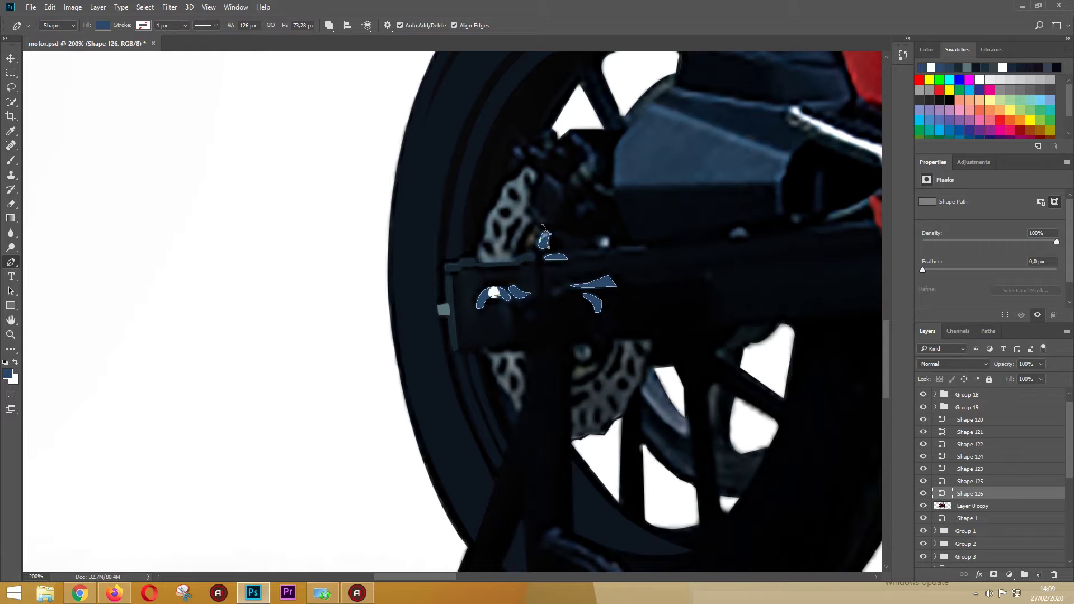
- Draw a curved highlight sliver over the top of the brake caliper
drag(543, 225, 488, 231)
click(491, 190)
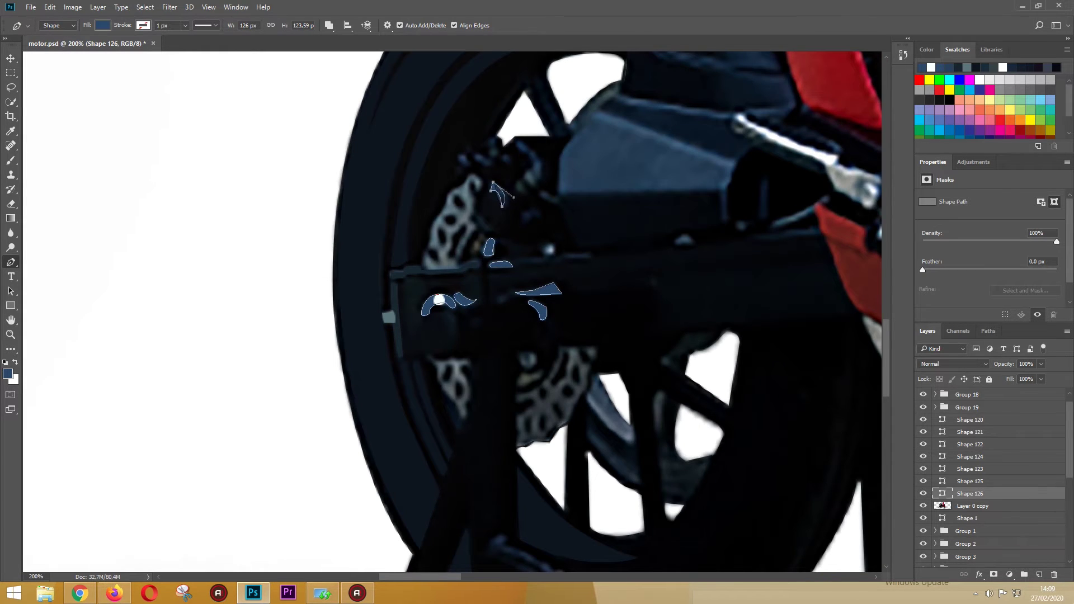
click(533, 184)
click(525, 177)
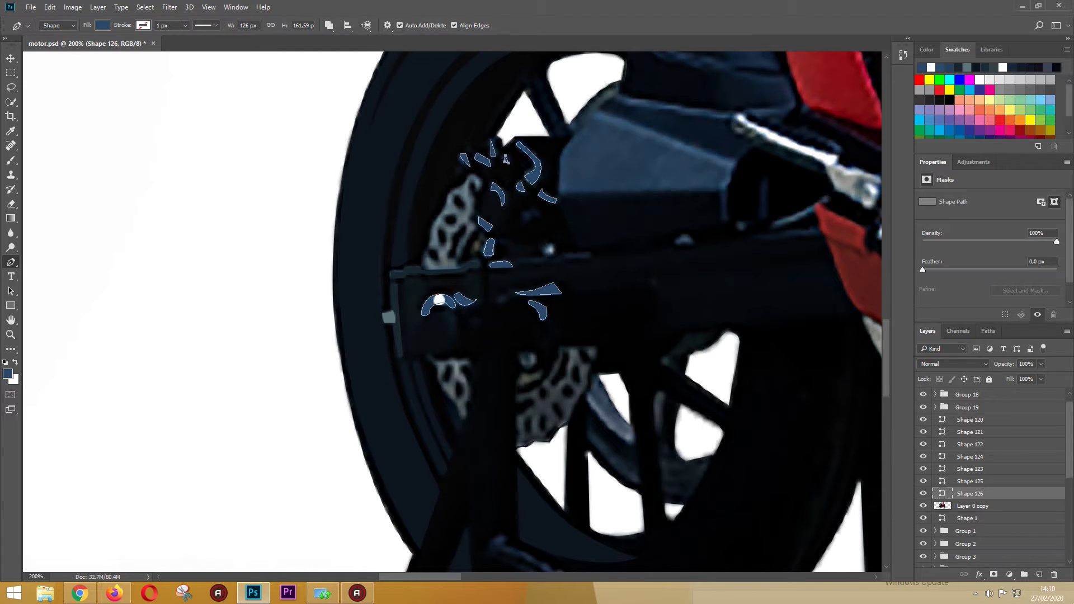
key(Escape)
- Outline a dark shape over the axle block
click(406, 280)
click(411, 356)
click(454, 349)
drag(437, 314, 472, 301)
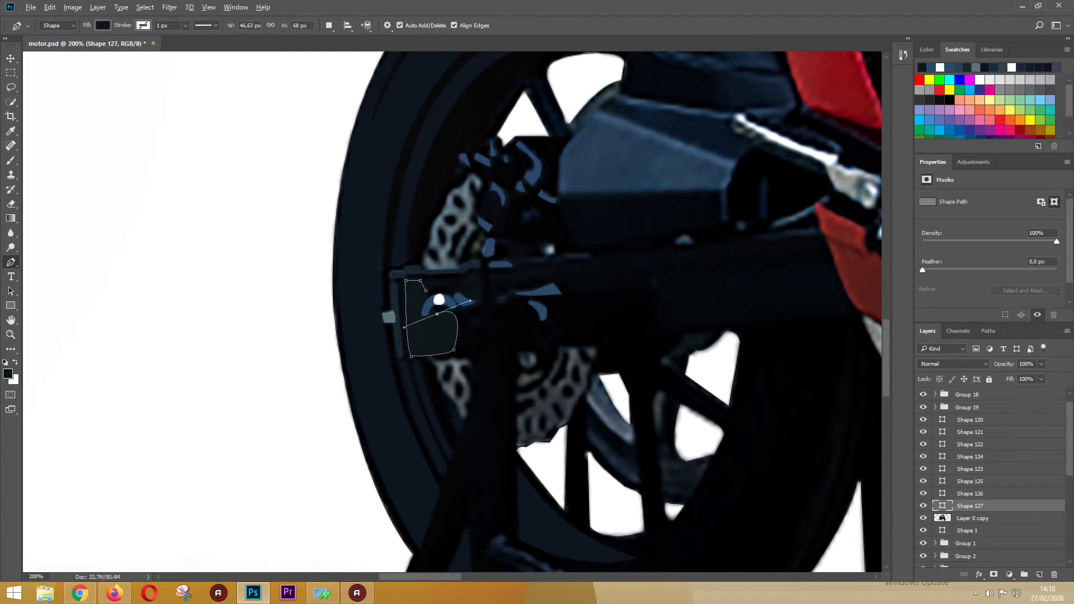
key(Escape)
- Trace a small piece beside the axle
click(465, 277)
click(482, 277)
click(484, 304)
key(Escape)
scroll(447, 302, right, 3)
- Trace the long swingarm piece
click(359, 305)
click(452, 294)
click(492, 272)
click(693, 243)
key(Escape)
- Outline the dark panel on the swingarm
click(700, 264)
click(725, 314)
click(538, 329)
click(516, 292)
click(700, 265)
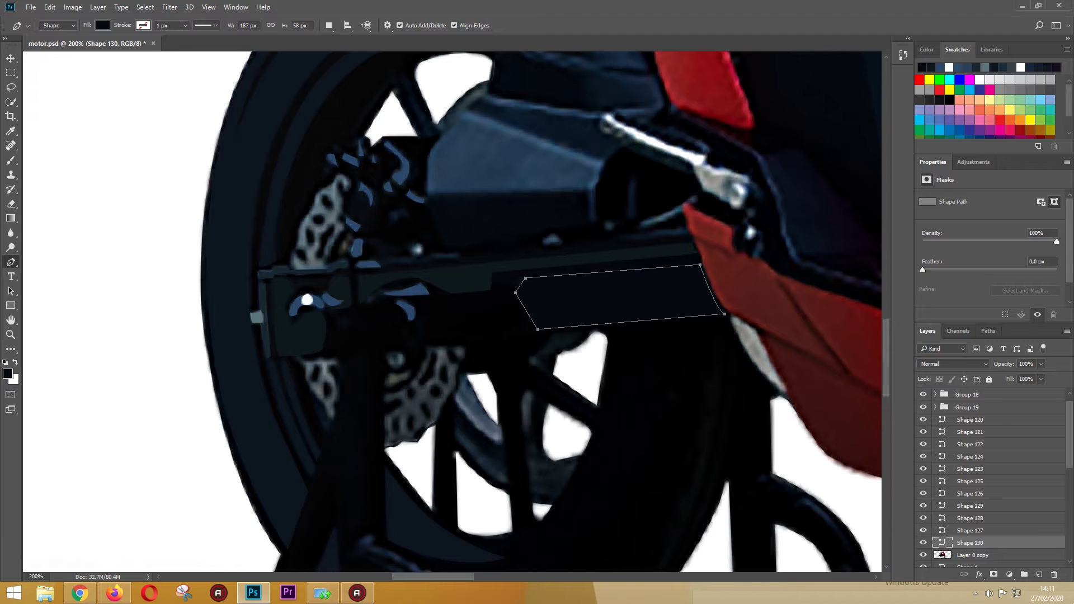
key(Escape)
- Draw a thin highlight sliver along the upper swingarm edge
click(638, 224)
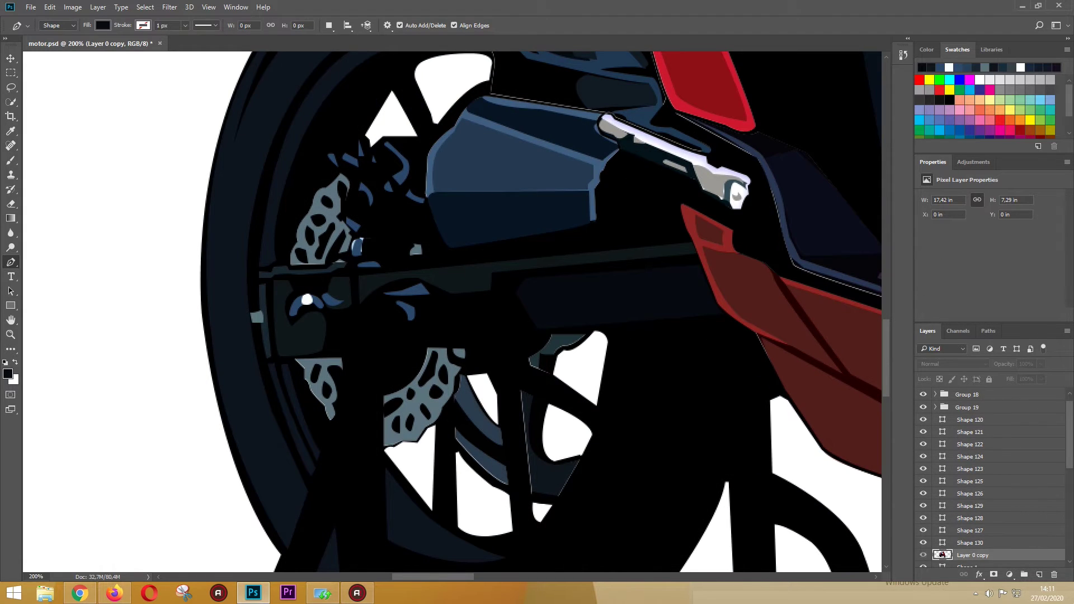
click(693, 197)
click(685, 211)
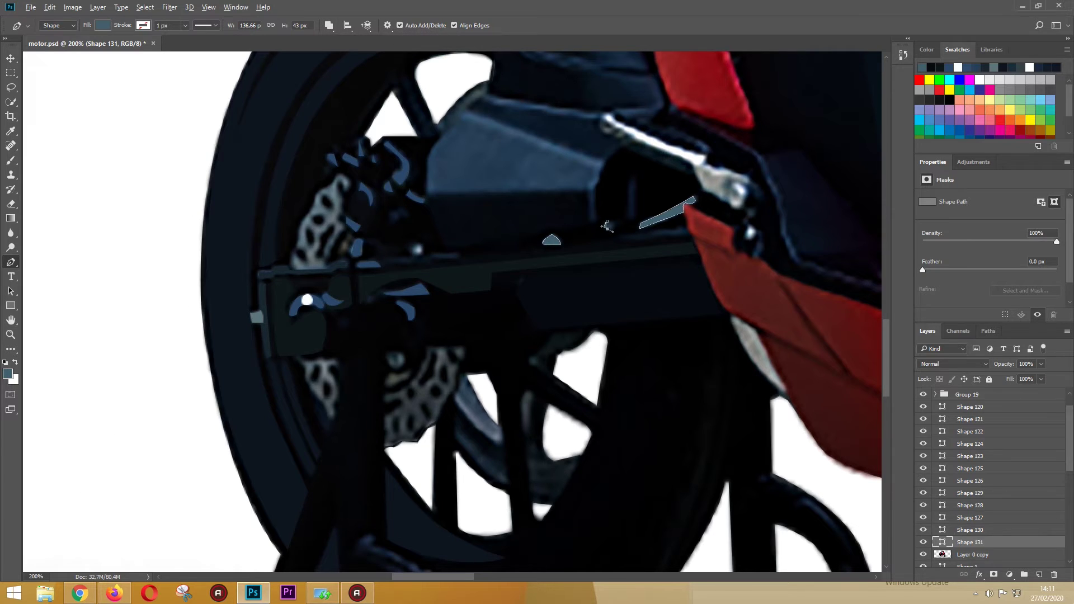
click(457, 257)
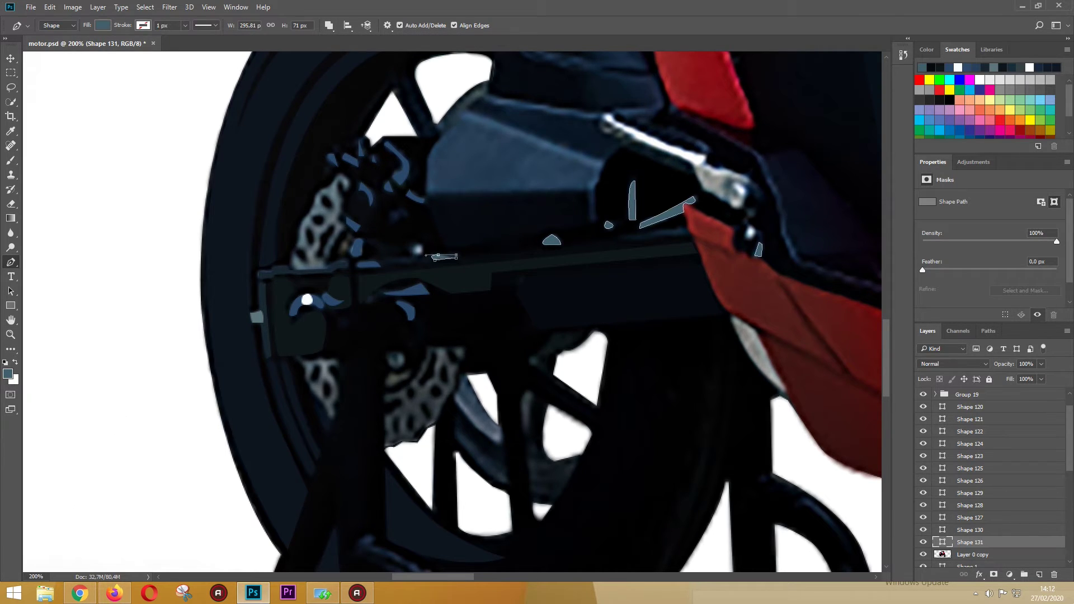
click(389, 262)
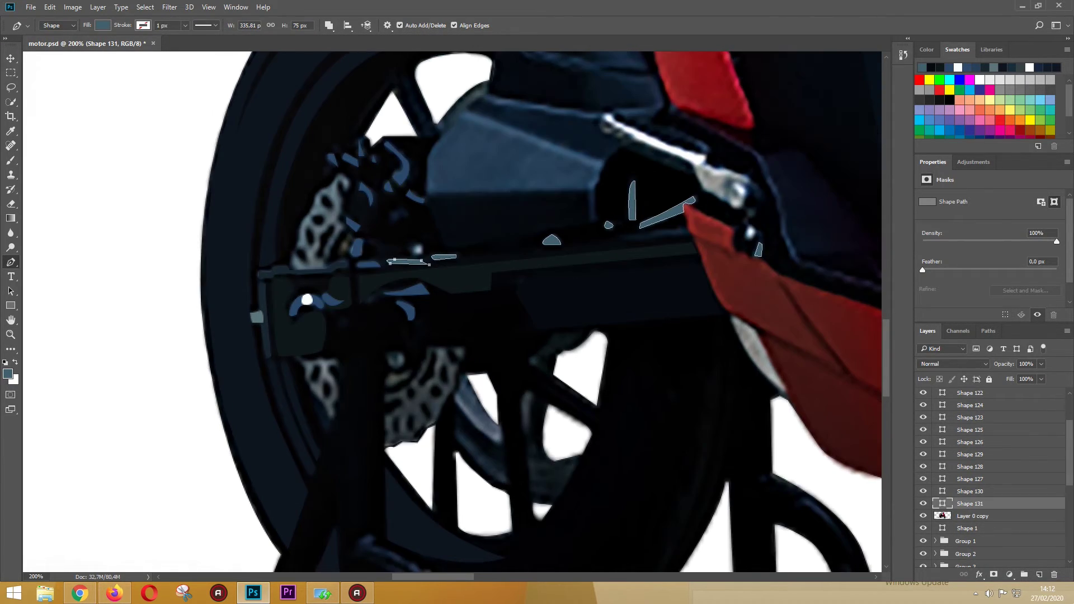
- Group the newly traced hub and swingarm shapes with Ctrl+G
scroll(448, 308, down, 3)
scroll(448, 308, down, 3)
scroll(448, 308, down, 2)
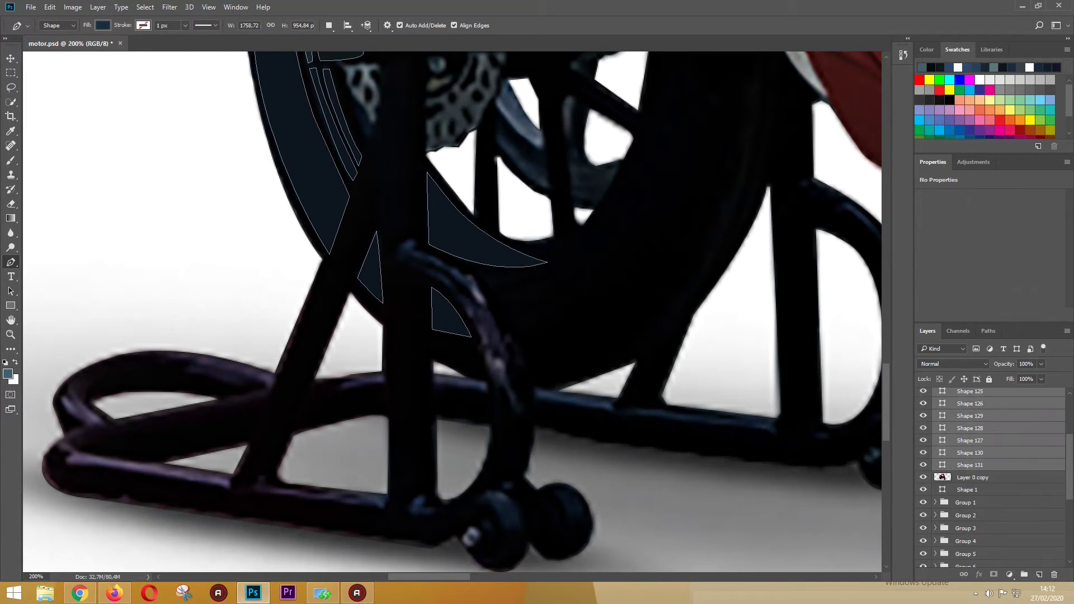
key(ctrl+g)
scroll(474, 316, up, 2)
- Trace a curved Shape 132 highlight along the stand tube
click(473, 317)
click(464, 340)
drag(496, 348, 517, 356)
click(537, 371)
click(531, 351)
click(474, 315)
scroll(474, 316, down, 2)
scroll(474, 316, down, 2)
- Add a highlight on the stand's small wheel
click(484, 393)
click(512, 421)
drag(496, 380, 519, 384)
click(589, 403)
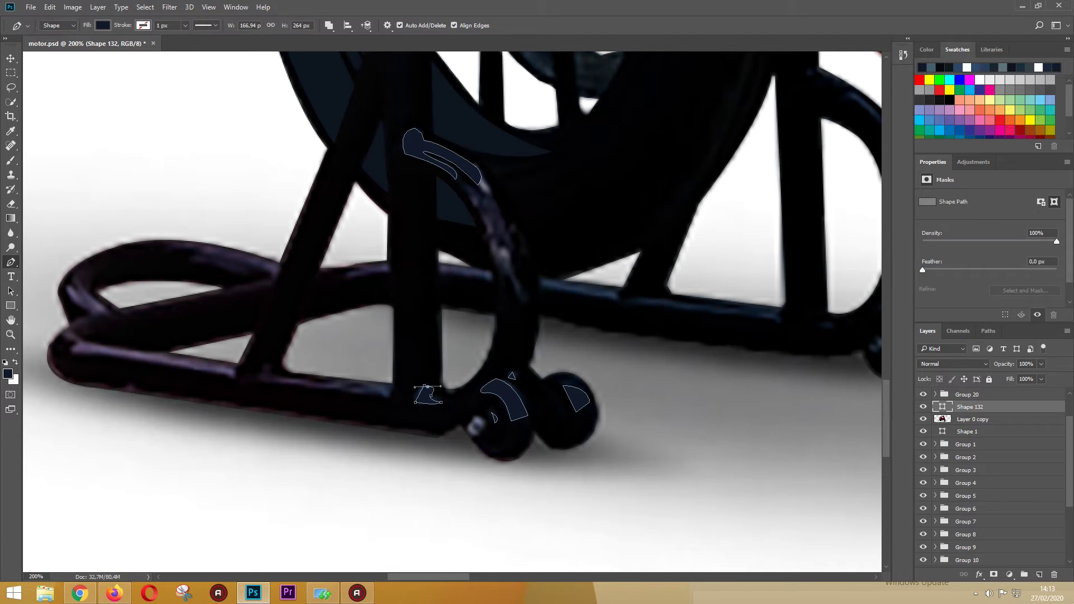
- Trace highlights along the stand's horizontal bar and right wheels
click(623, 286)
click(618, 299)
click(782, 306)
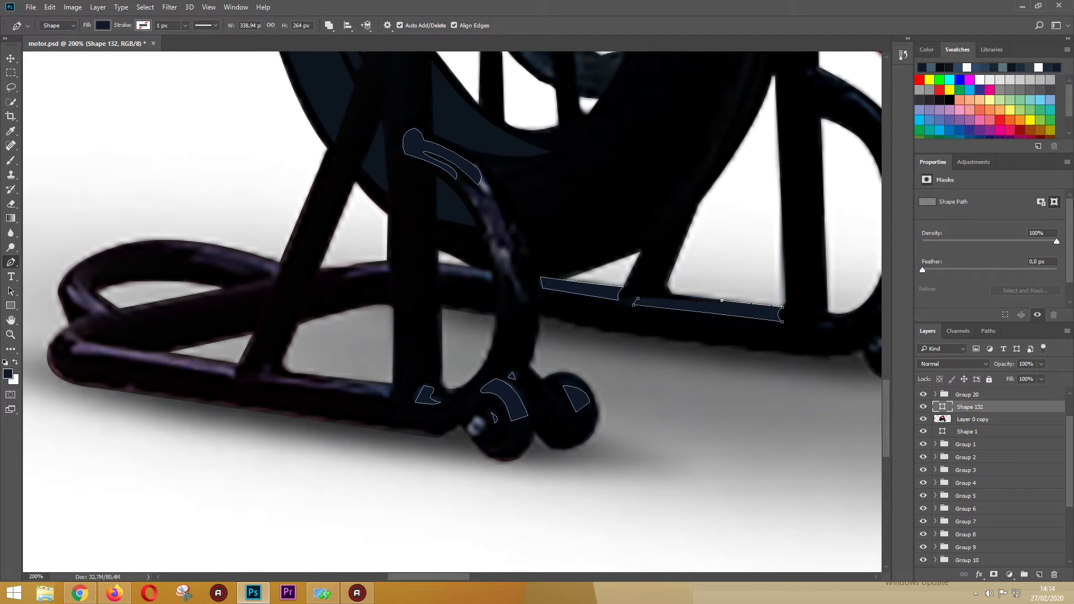
click(634, 306)
drag(690, 319, 706, 330)
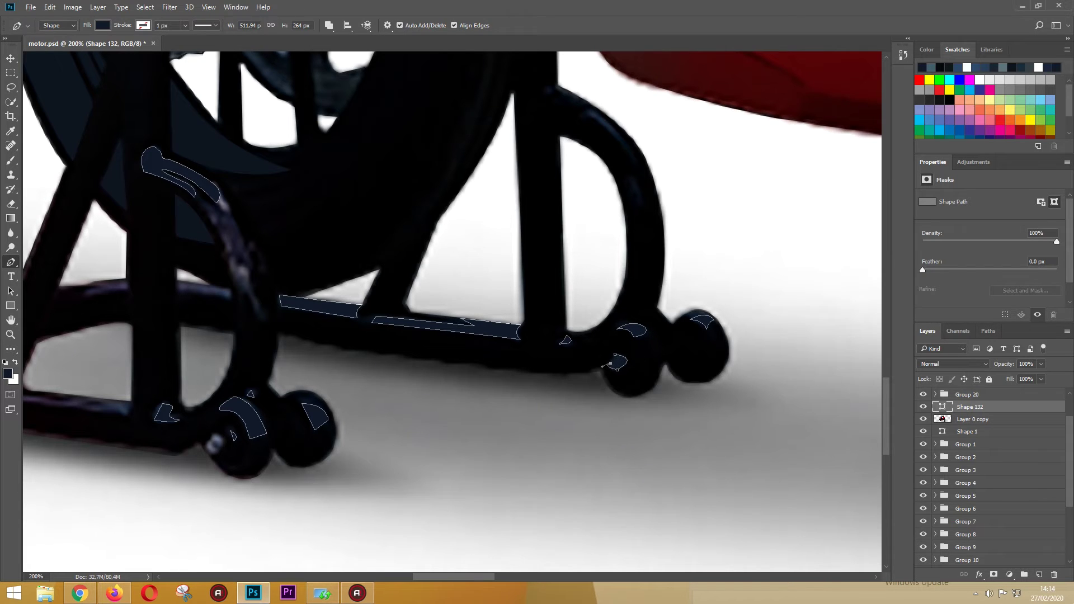
click(604, 366)
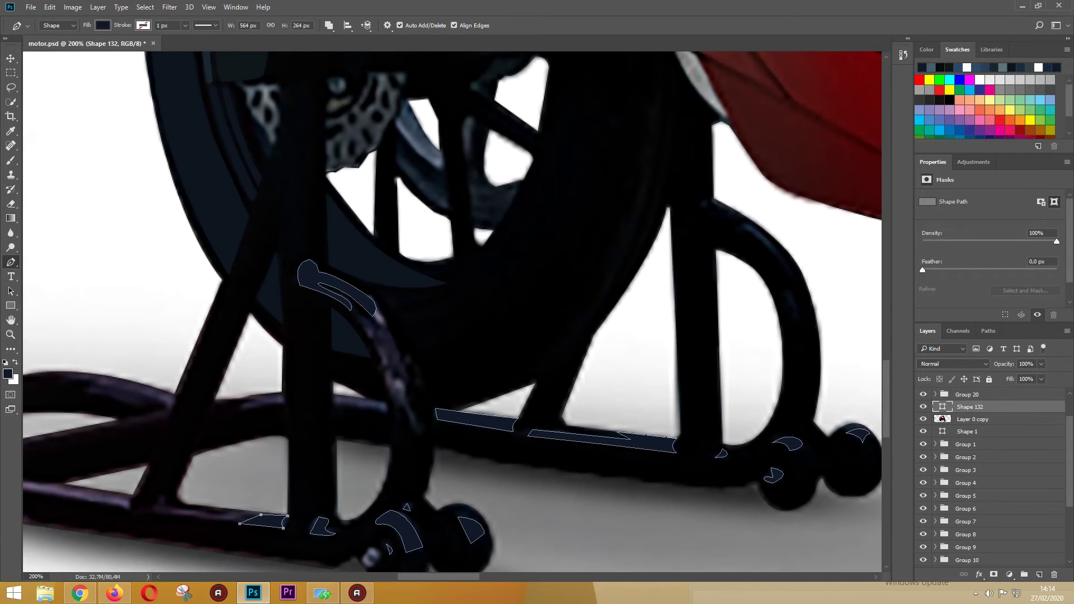
- Begin a new Shape 133 outline along the stand's lower-left tube
drag(537, 313, 444, 319)
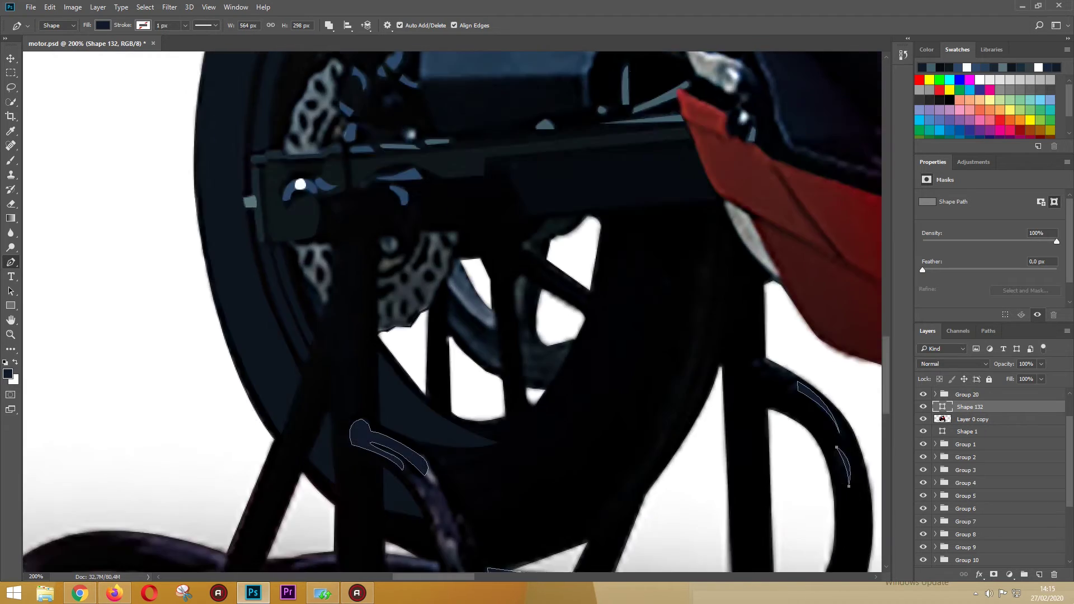
drag(698, 313, 654, 330)
click(388, 387)
click(224, 362)
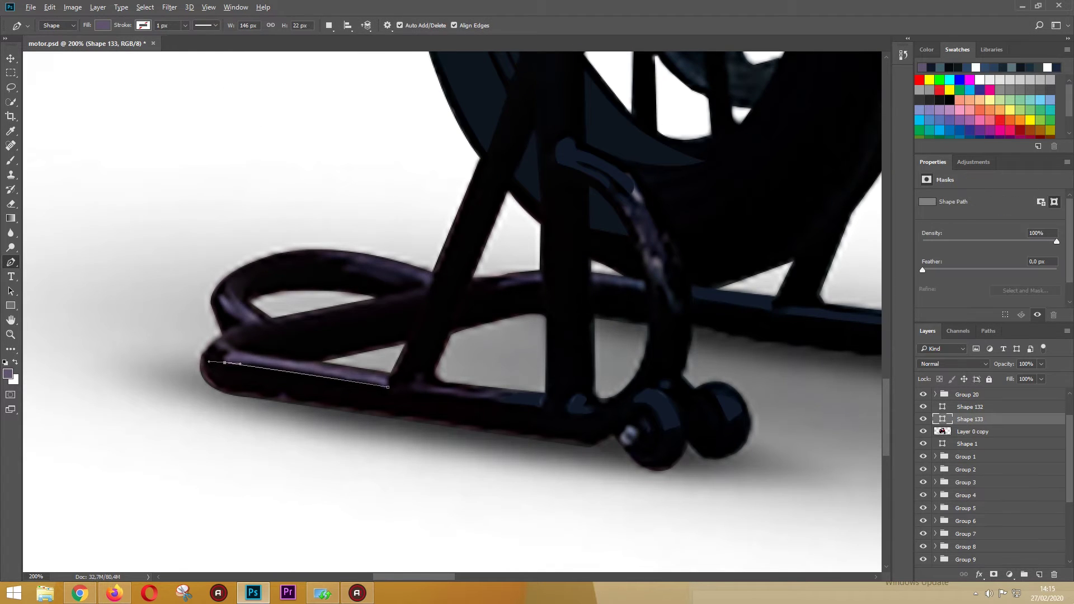
- Outline the stand's looping front tube, with the new shape at 0% opacity
click(241, 325)
click(223, 292)
click(242, 300)
key(0)
key(0)
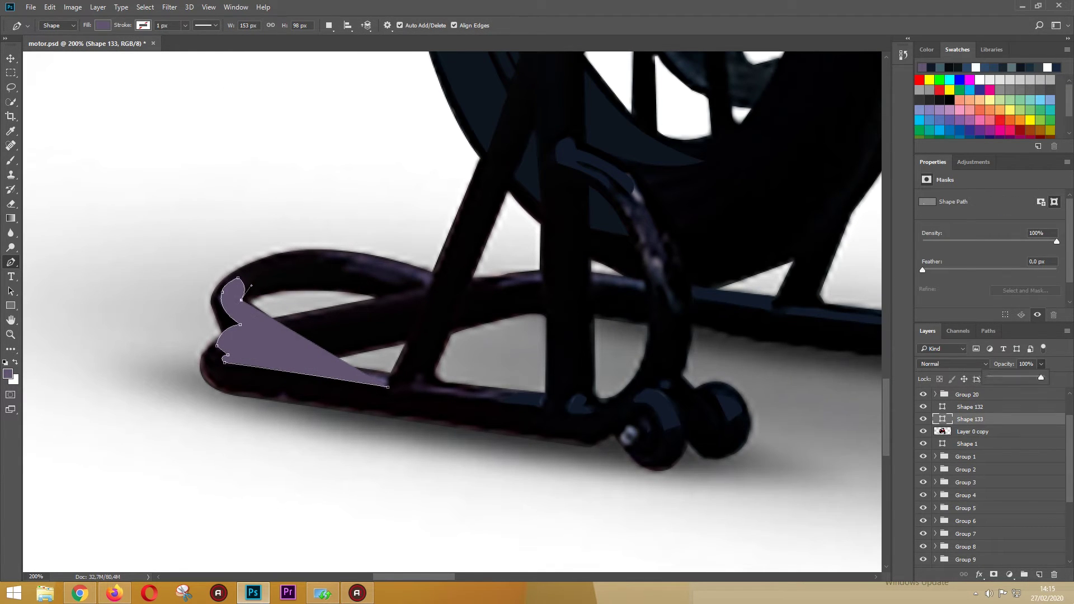
drag(263, 320, 280, 332)
click(254, 354)
click(390, 374)
click(413, 391)
- Trace the tube's lower edge out to its right end
click(204, 355)
click(221, 392)
click(262, 395)
click(390, 420)
click(590, 446)
scroll(589, 446, up, 1)
- Outline the highlight strip along the upper tube
click(272, 348)
click(279, 351)
click(428, 326)
click(435, 304)
mouse_move(313, 278)
mouse_down()
mouse_move(387, 276)
mouse_move(413, 302)
mouse_up()
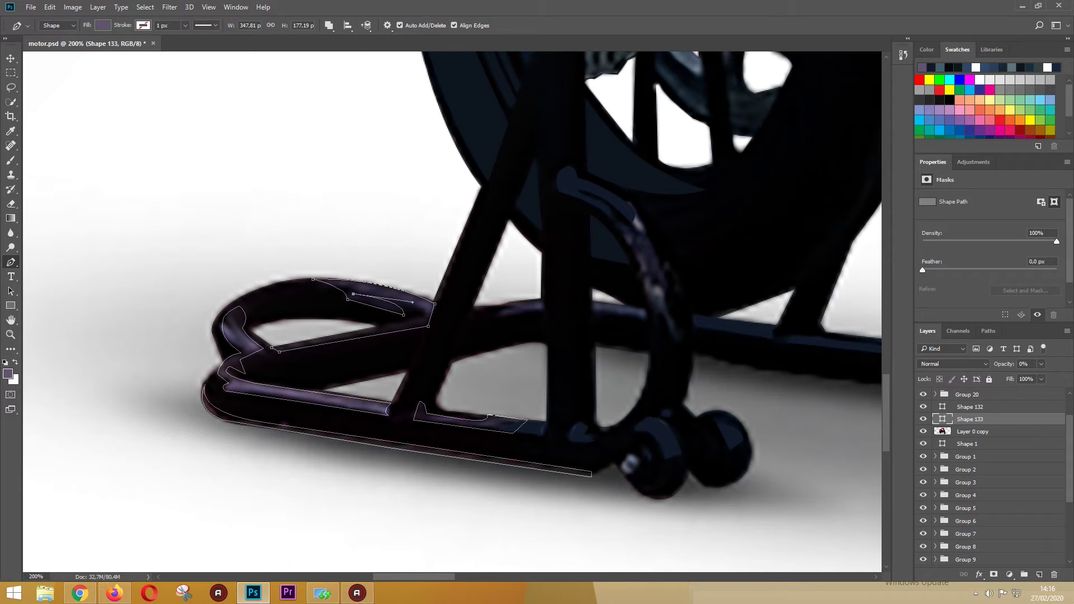
click(380, 326)
click(541, 302)
click(503, 317)
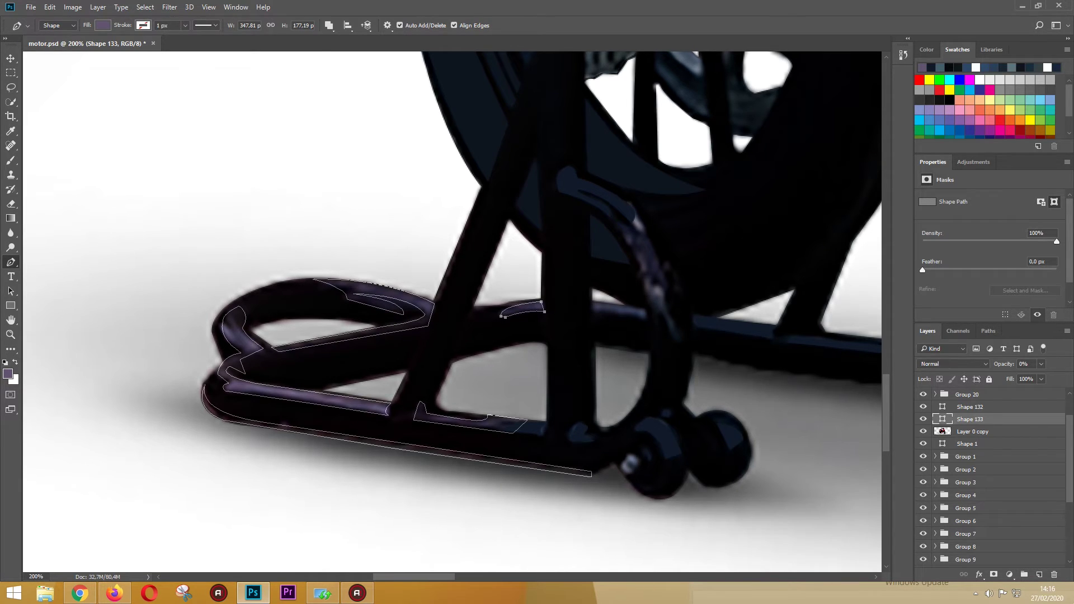
- Trace the highlight on the curved upright tube, then select the photo layer
click(651, 303)
drag(633, 207, 610, 181)
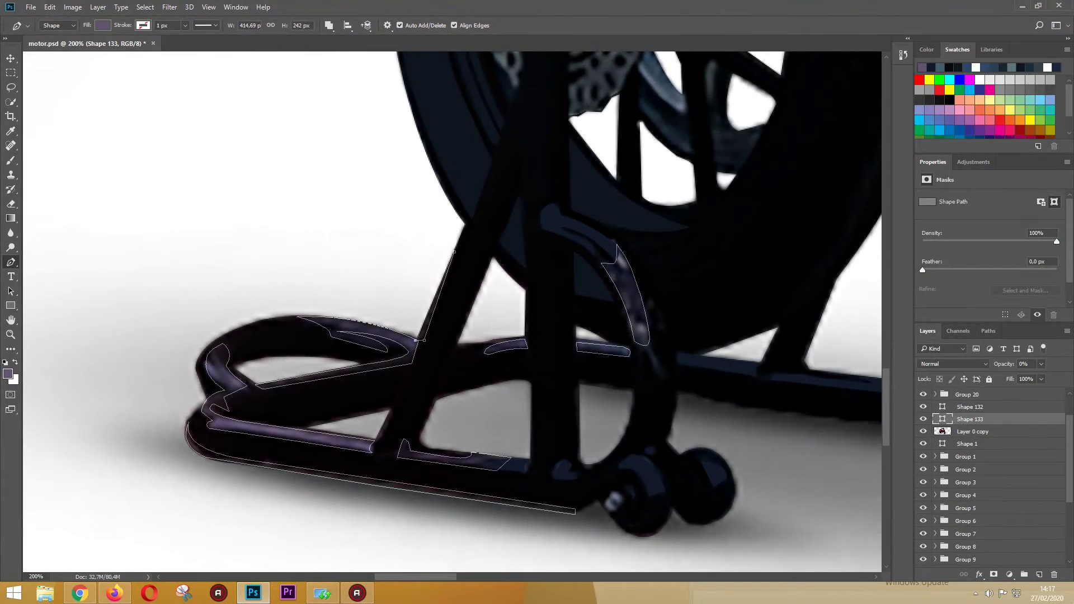
drag(306, 425, 351, 349)
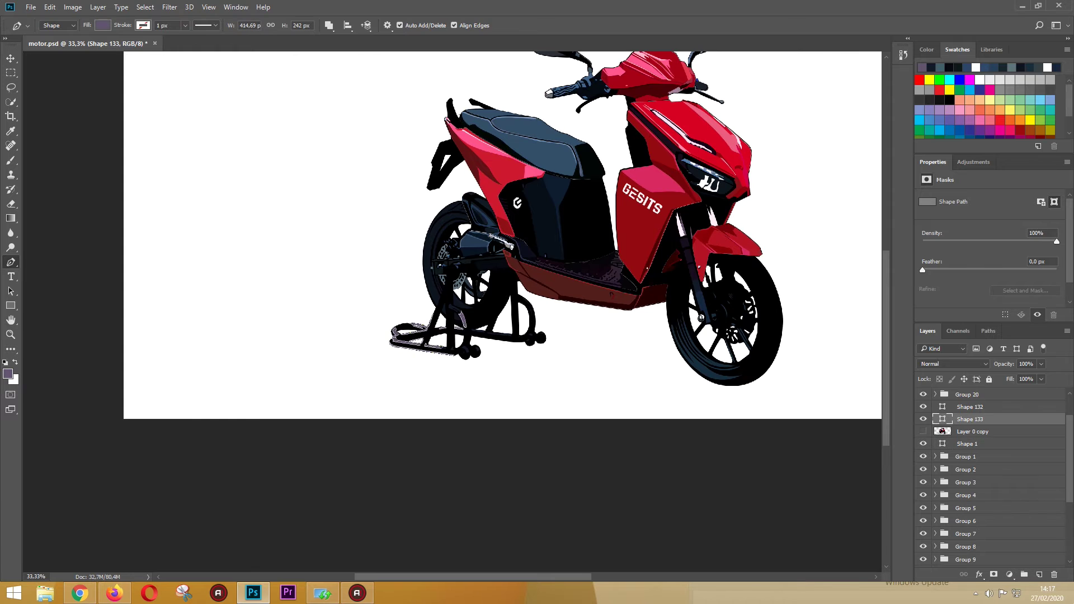
click(977, 432)
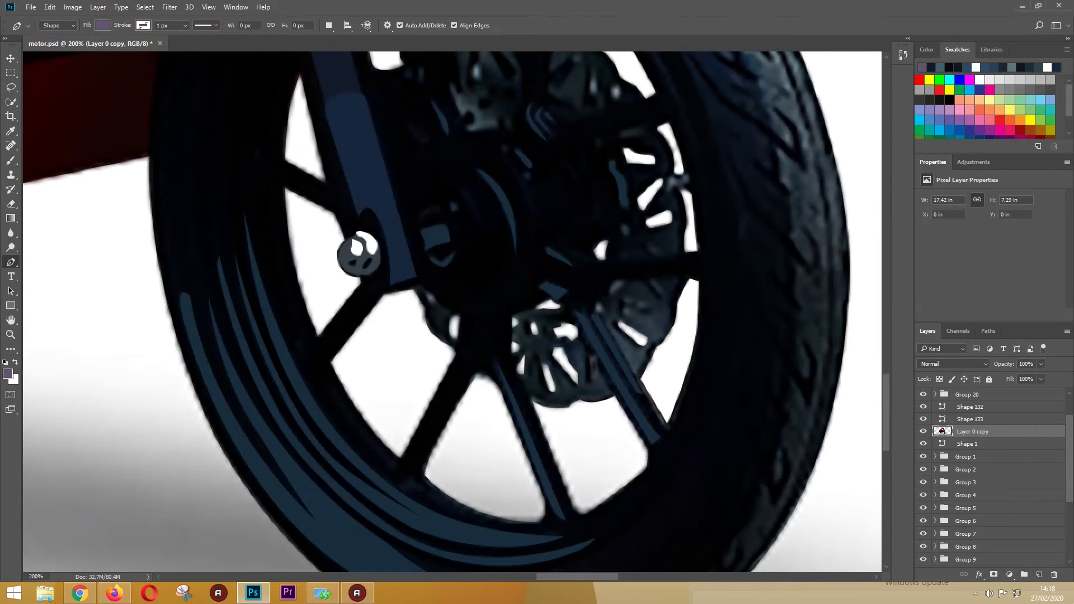
- Outline the front wheel spoke, with path operation set to Combine Shapes
click(415, 290)
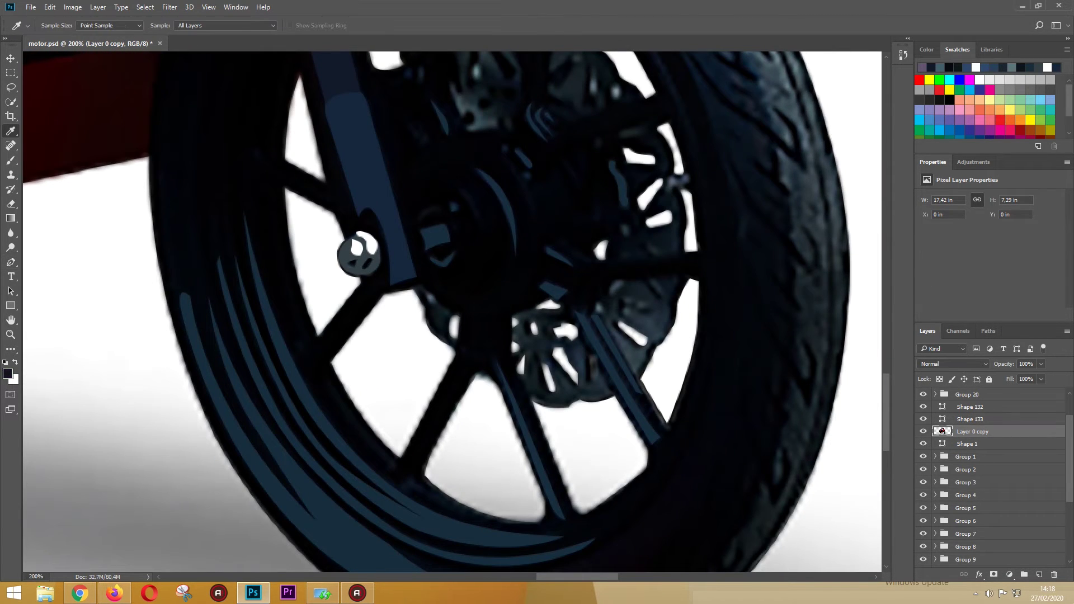
click(427, 309)
click(446, 338)
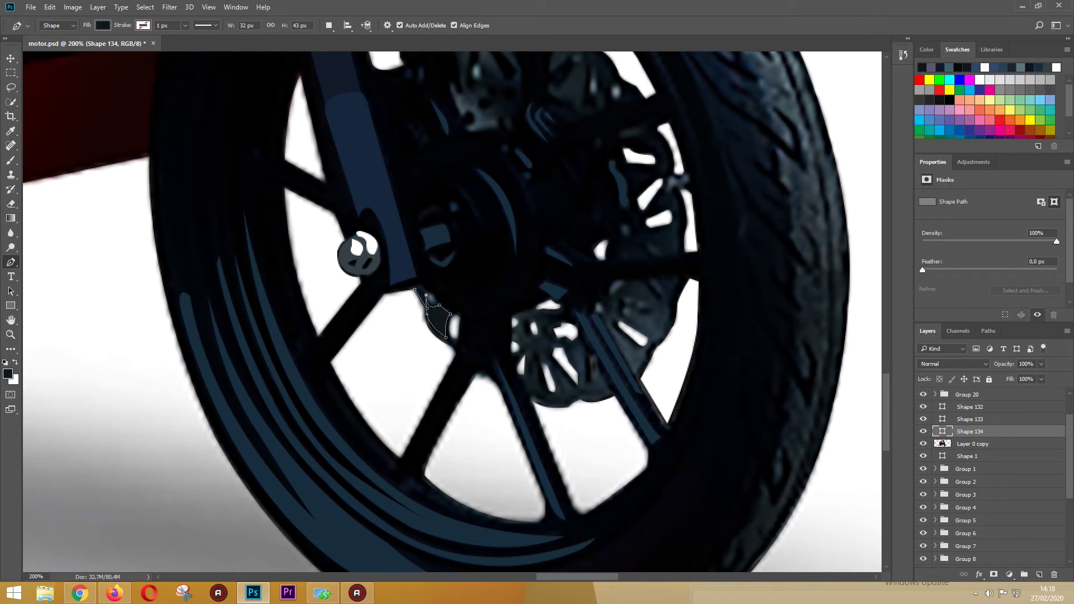
click(329, 25)
click(367, 53)
drag(579, 339, 572, 340)
click(549, 356)
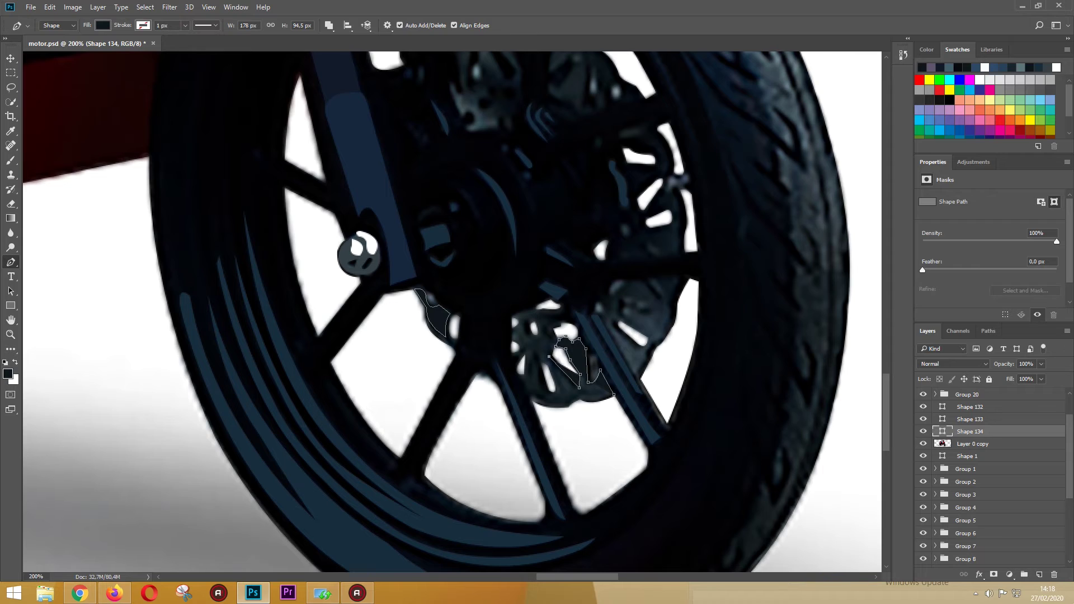
- Outline the brake disc region at 10% opacity to see the photo
click(548, 329)
click(562, 311)
click(514, 317)
click(518, 350)
click(528, 343)
key(1)
key(1)
click(520, 375)
click(529, 398)
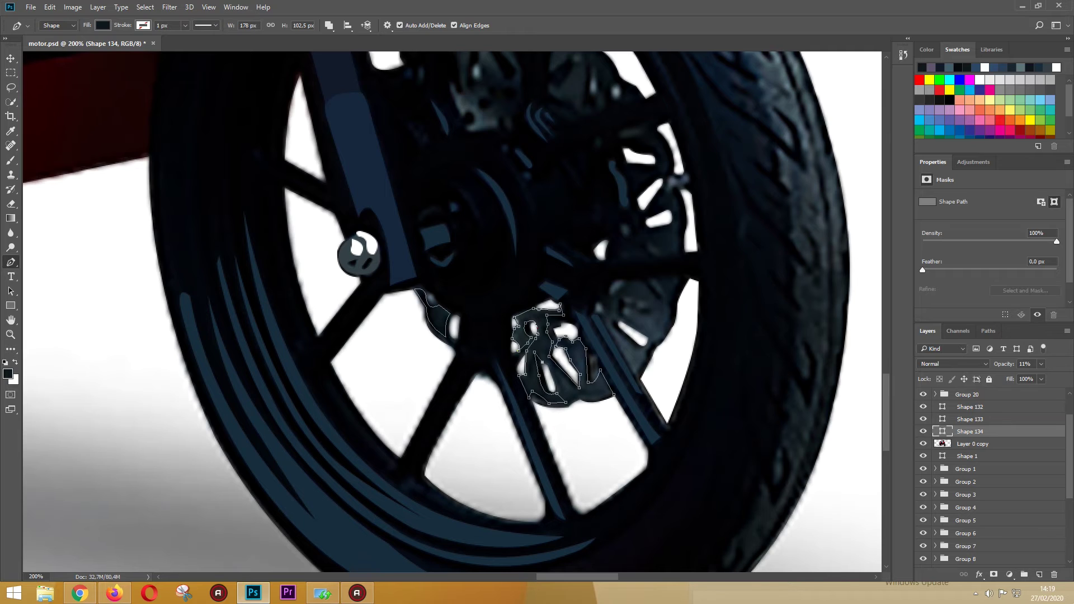
- Extend the disc cutout outline across the disc's right edge
drag(614, 395, 569, 427)
click(555, 348)
click(591, 406)
click(616, 370)
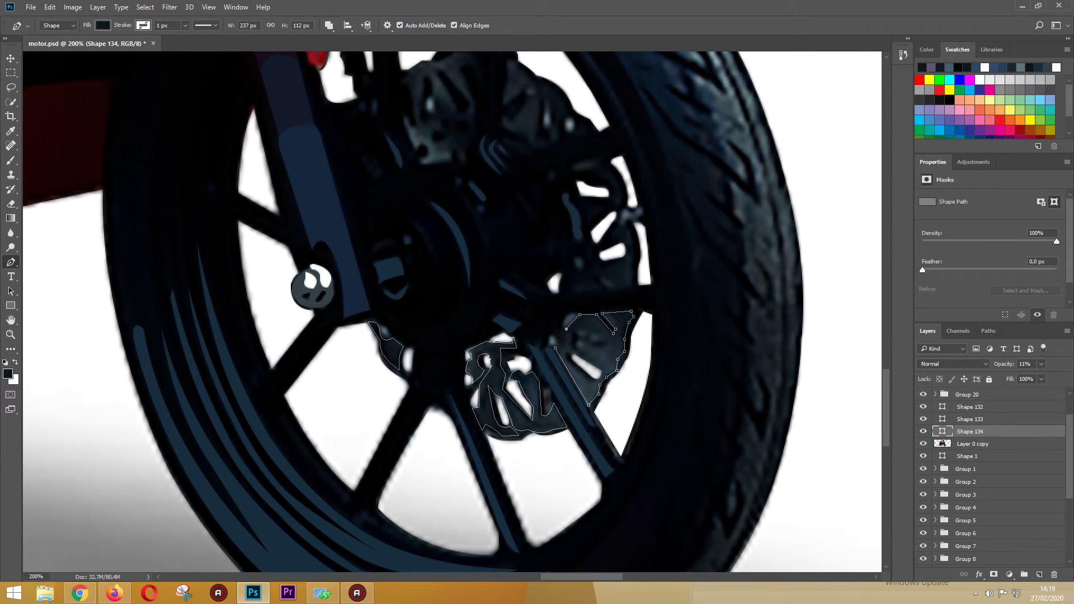
click(584, 355)
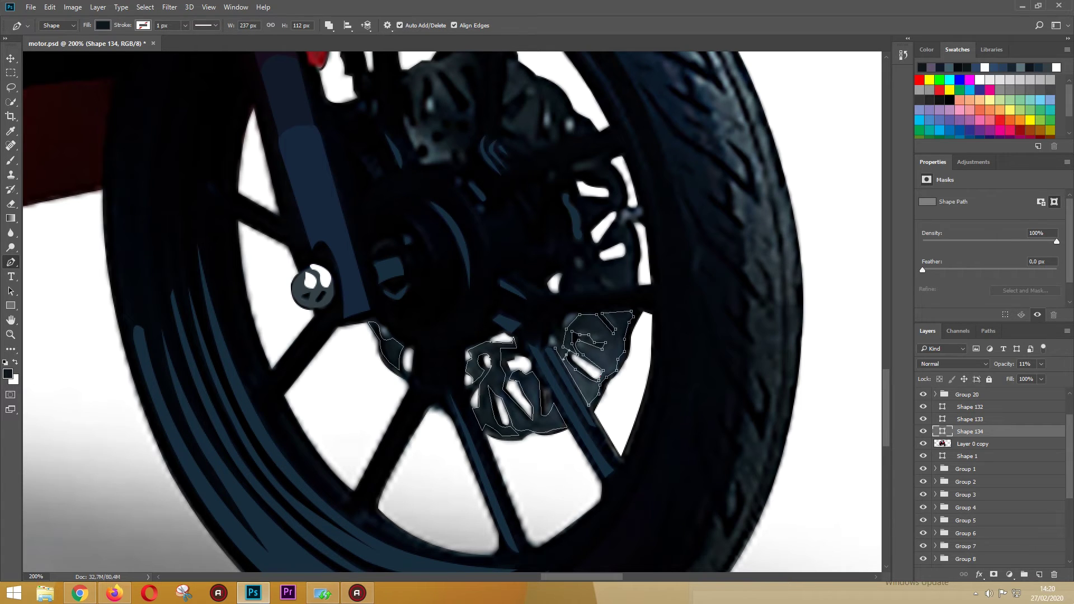
drag(563, 351, 573, 455)
- Finish the upper disc cutouts and commit Shape 134
click(643, 371)
click(643, 324)
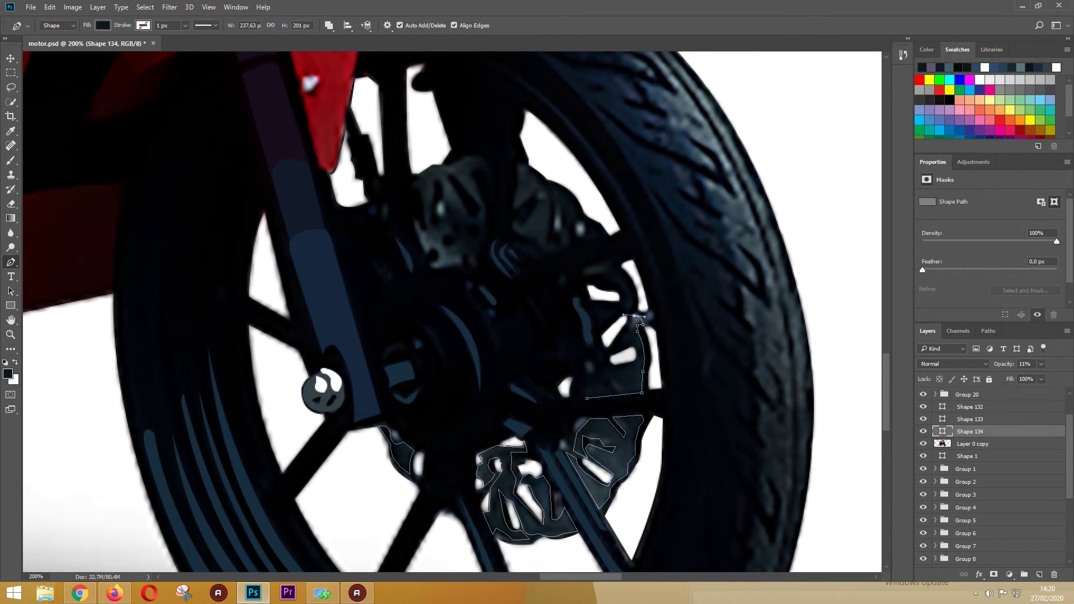
click(614, 351)
click(635, 346)
drag(636, 346, 674, 403)
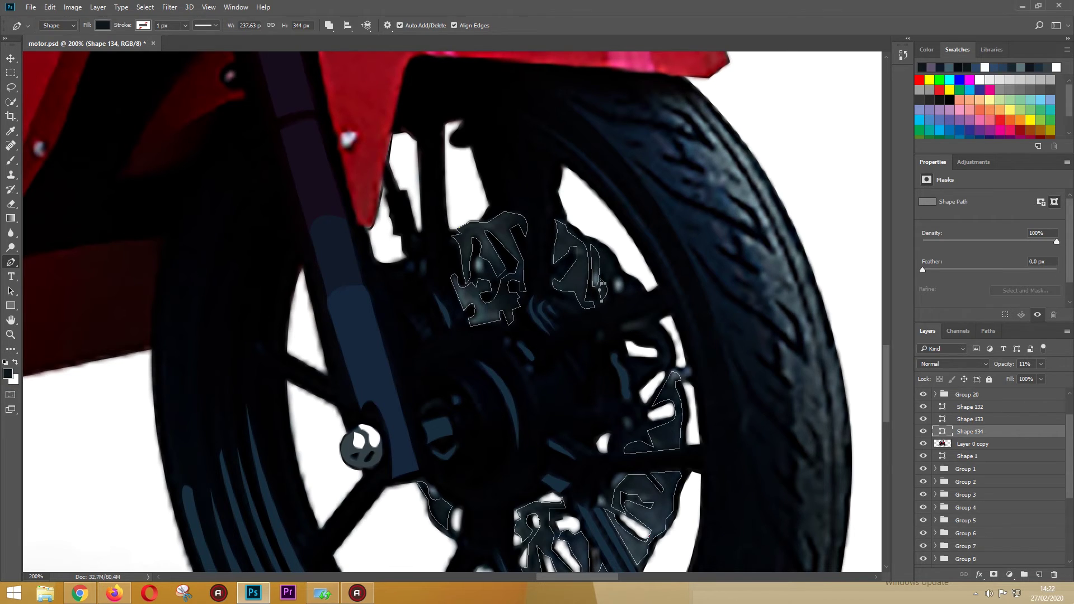
key(0)
- Draw a thin curved highlight sliver on the hub, combining into one shape
click(970, 444)
click(460, 385)
click(482, 441)
mouse_move(482, 417)
mouse_down()
mouse_move(482, 429)
mouse_move(541, 398)
mouse_up()
click(329, 25)
click(359, 50)
- Add more curved highlight slivers on the hub and near the brake caliper
click(506, 356)
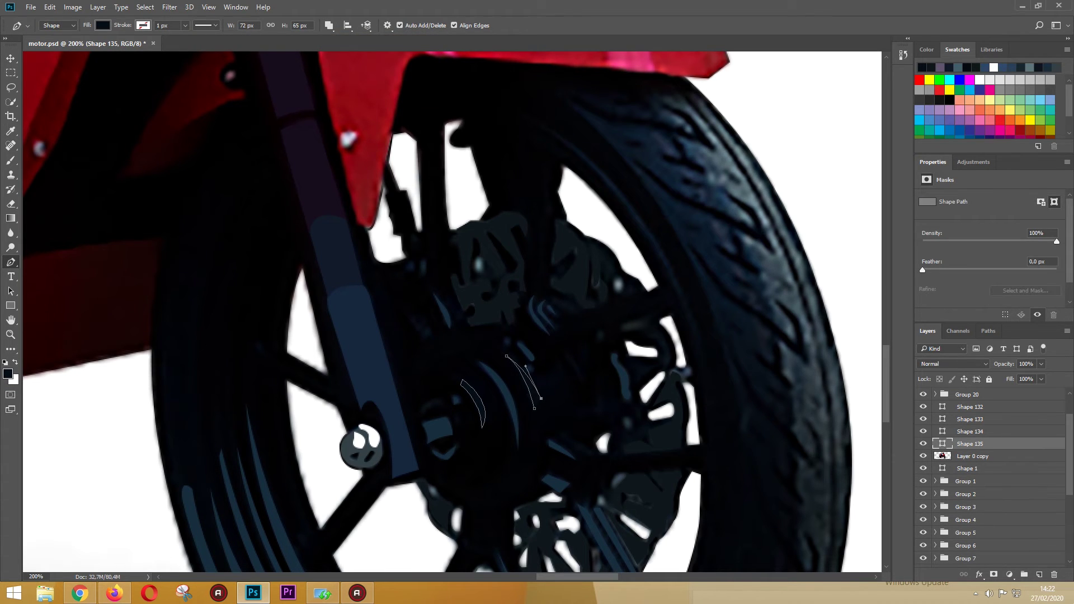
scroll(594, 453, down, 2)
click(564, 347)
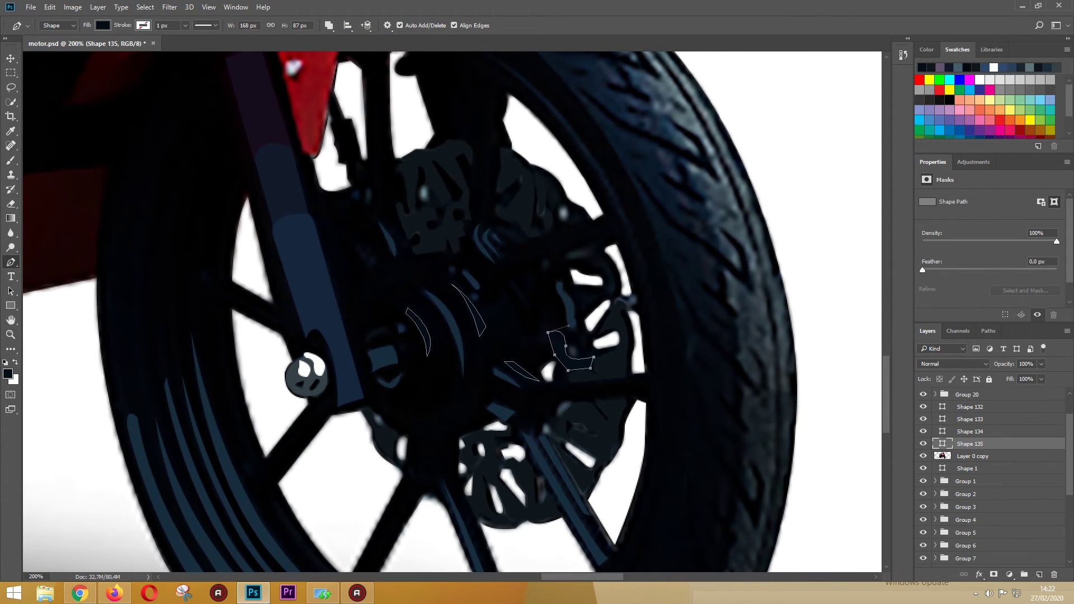
scroll(709, 217, up, 2)
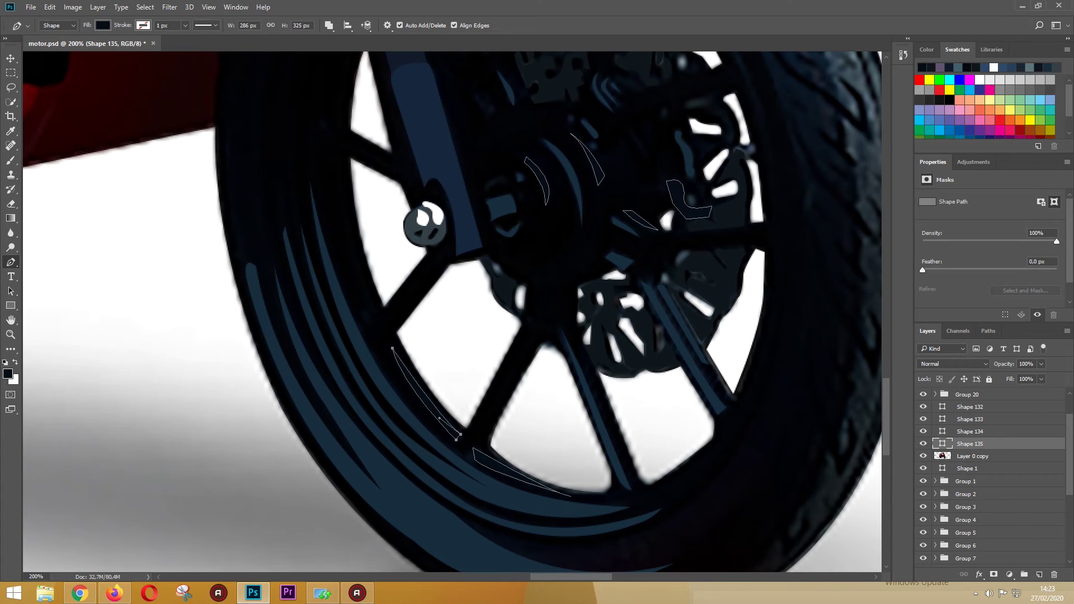
drag(425, 391, 168, 336)
- Trace the zigzag tread from the bottom of the front tyre up its outer edge
click(432, 553)
click(520, 485)
click(524, 500)
click(550, 455)
click(551, 470)
click(541, 450)
click(562, 434)
click(601, 378)
click(586, 358)
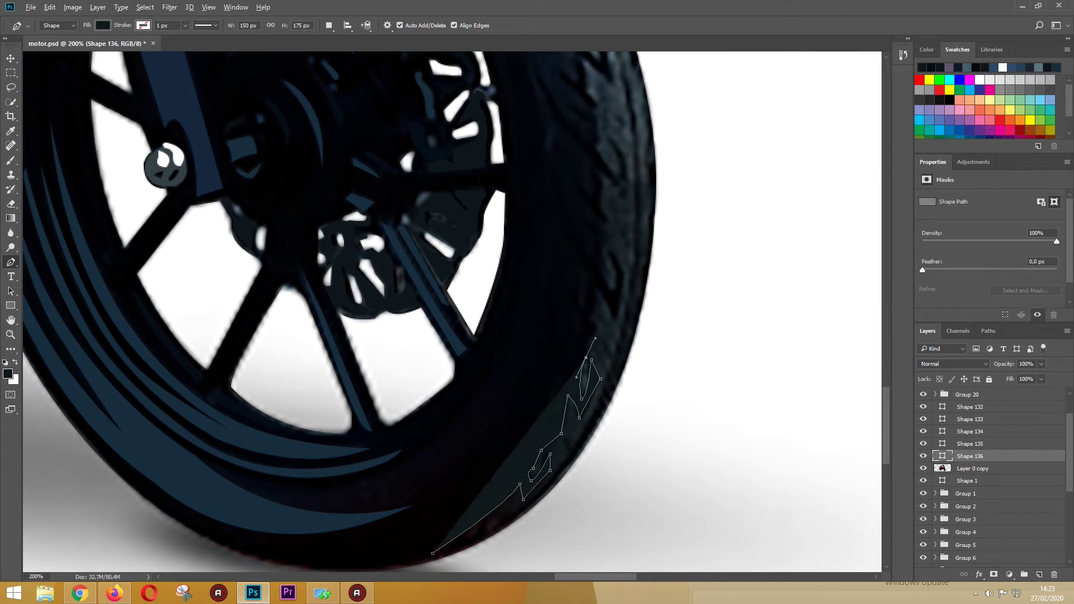
click(594, 333)
click(580, 310)
- Extend the tread outline further up the tyre, fading the shape to 12% opacity
click(598, 296)
click(625, 281)
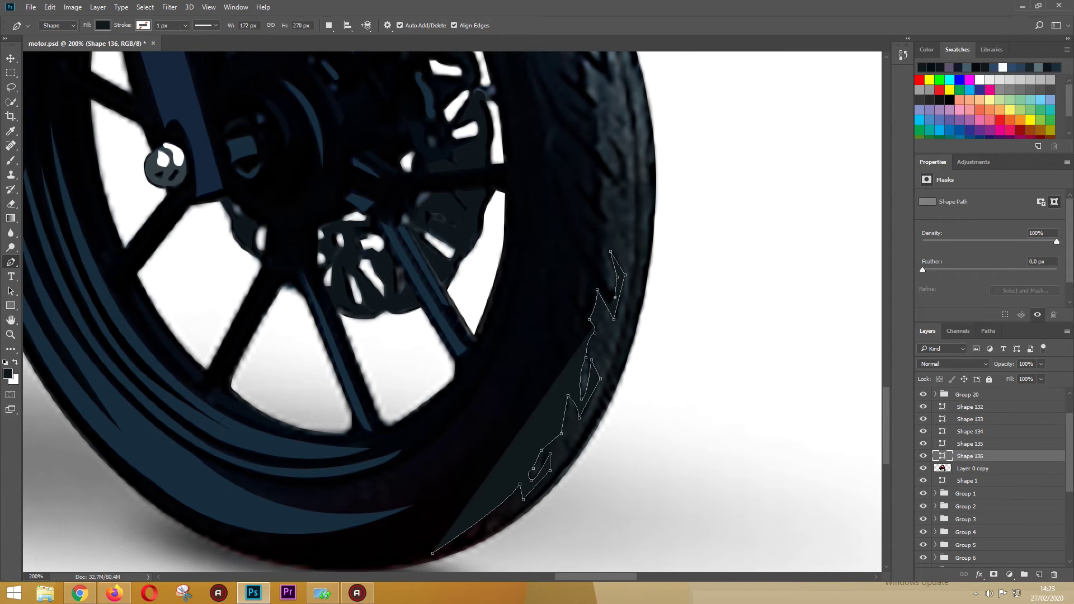
click(612, 258)
click(602, 252)
drag(602, 183, 580, 345)
key(1)
key(2)
click(598, 356)
click(578, 309)
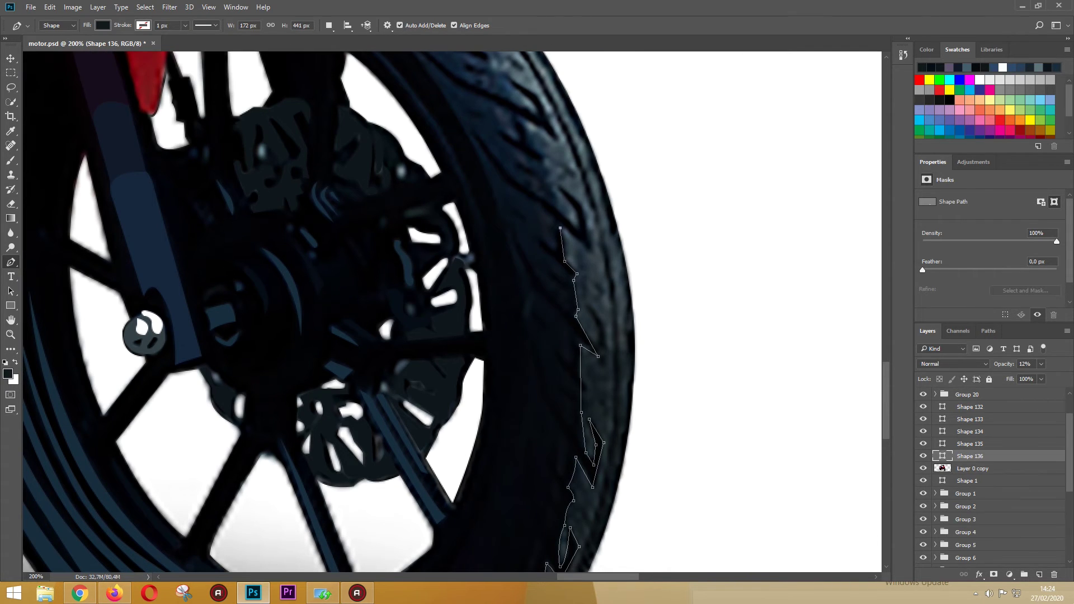
- Continue the zigzag tread outline up toward the top of the tyre
click(555, 207)
click(543, 158)
click(519, 123)
drag(520, 123, 553, 205)
click(542, 160)
click(522, 159)
click(522, 139)
click(503, 115)
click(477, 70)
drag(487, 84, 504, 160)
click(557, 191)
- Curve the Shape 136 outline to follow the tyre's outer edge
scroll(632, 559, down, 3)
scroll(632, 559, down, 5)
drag(554, 358, 483, 475)
scroll(560, 336, up, 2)
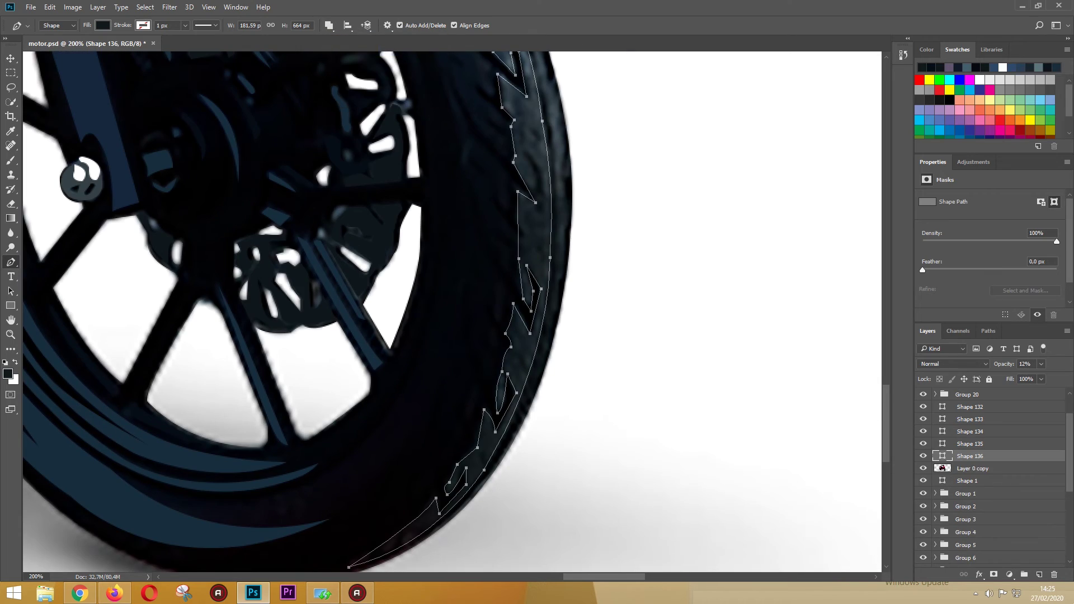
scroll(559, 336, up, 5)
mouse_move(587, 568)
mouse_down()
mouse_move(618, 571)
mouse_move(605, 570)
mouse_up()
scroll(562, 417, up, 5)
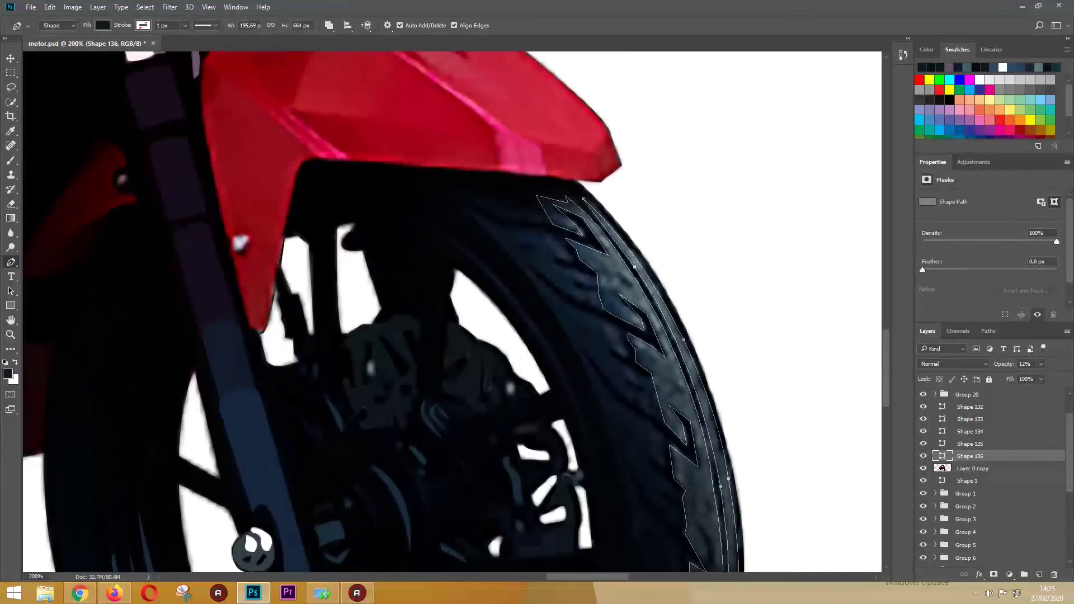
- Start Shape 137, a thin highlight curving along the inner tyre rim
click(440, 236)
drag(576, 410, 613, 511)
scroll(612, 511, down, 3)
click(576, 403)
scroll(576, 404, up, 2)
click(454, 157)
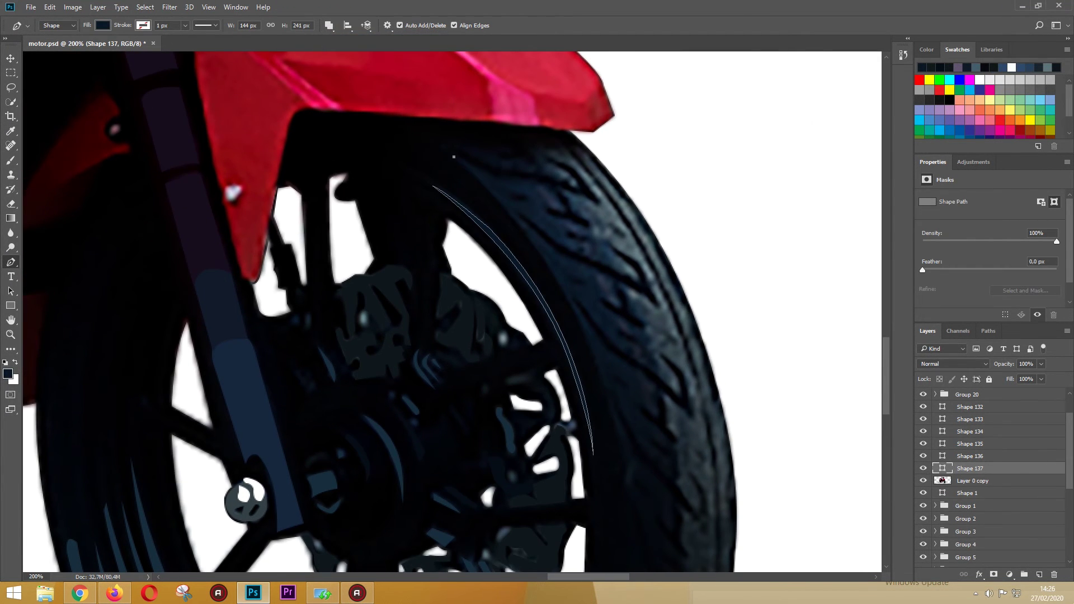
- Finish curving Shape 137 along the tyre and compare it with the earlier tread layer
drag(608, 401, 632, 527)
scroll(633, 527, down, 5)
drag(587, 185, 570, 314)
scroll(570, 313, up, 1)
scroll(570, 285, down, 3)
key(ctrl+minus)
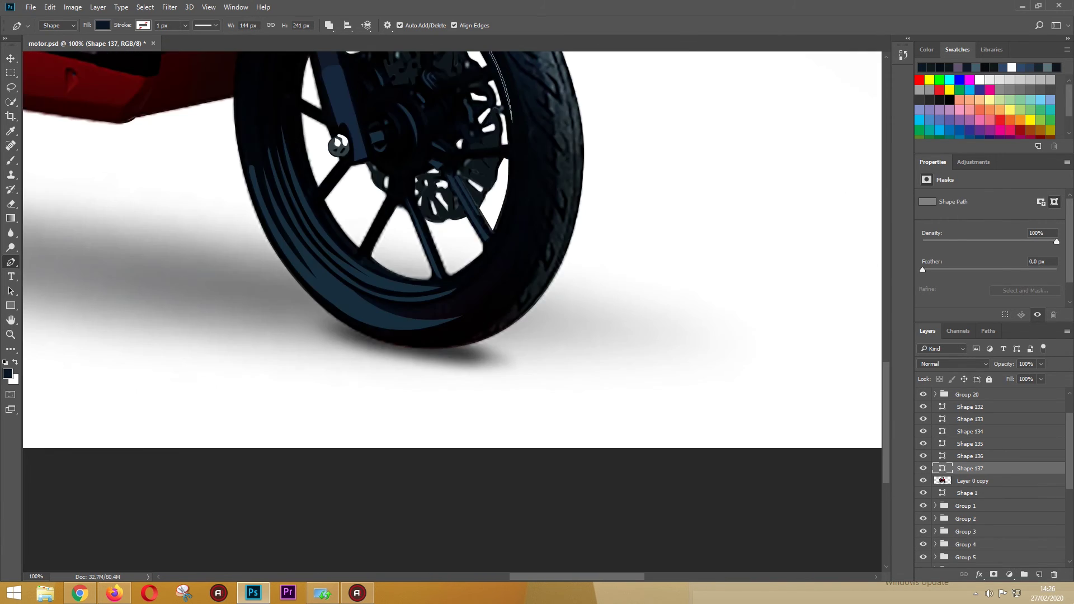
scroll(570, 285, up, 3)
key(alt+bracketright)
key(alt+bracketleft)
key(ctrl+plus)
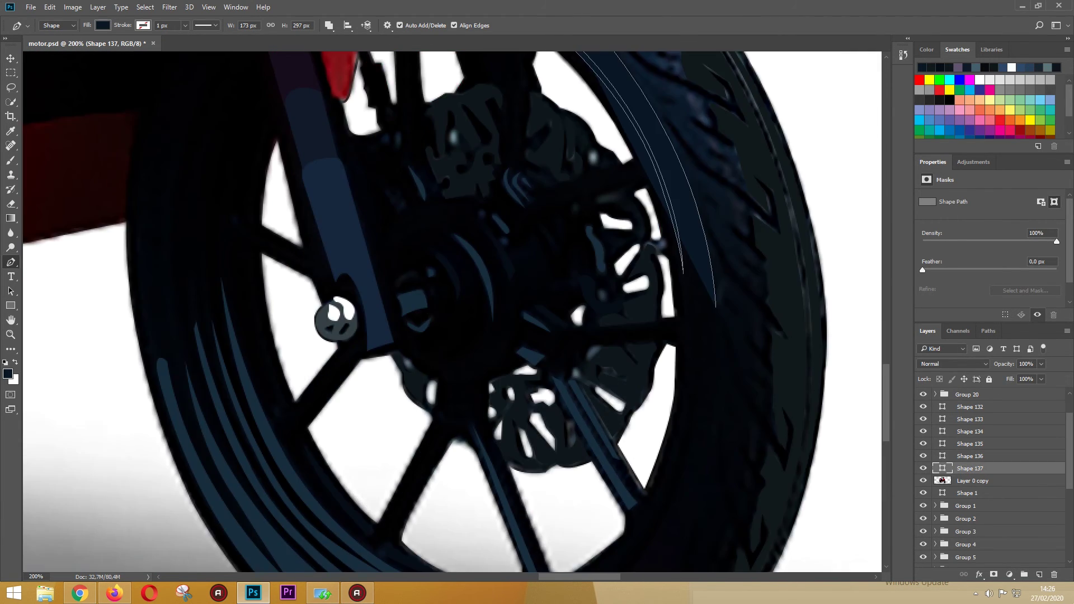
- Trace the upper tyre's zigzag tread blocks on Shape 137 at 28% opacity
click(614, 442)
click(654, 498)
click(650, 459)
click(629, 440)
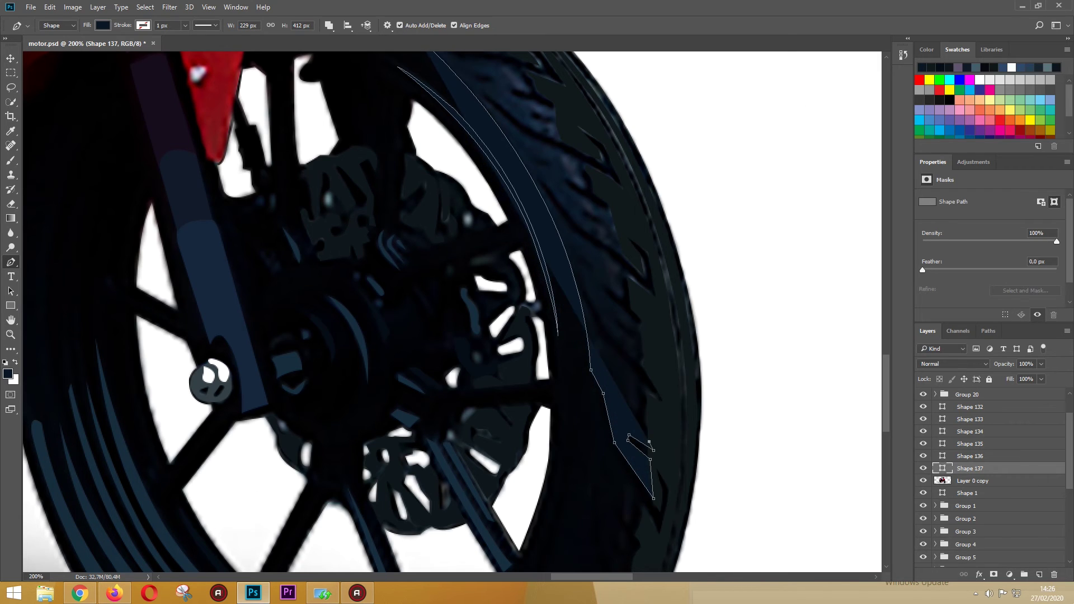
click(637, 390)
drag(1041, 364, 1005, 378)
click(585, 292)
click(649, 372)
click(644, 347)
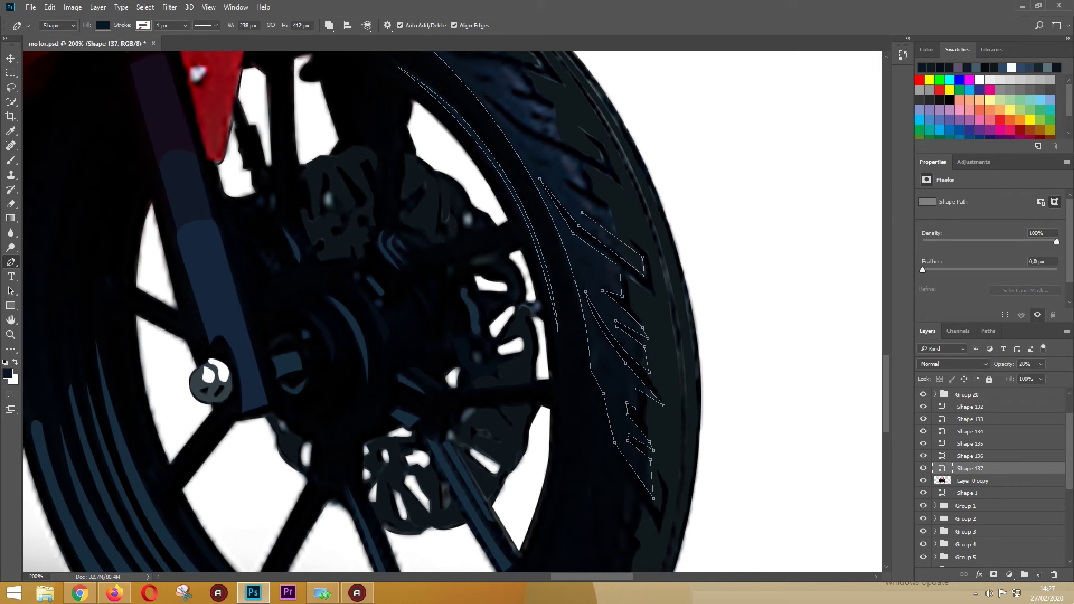
- Group Shapes 132–137 into Group 21
drag(584, 189, 638, 358)
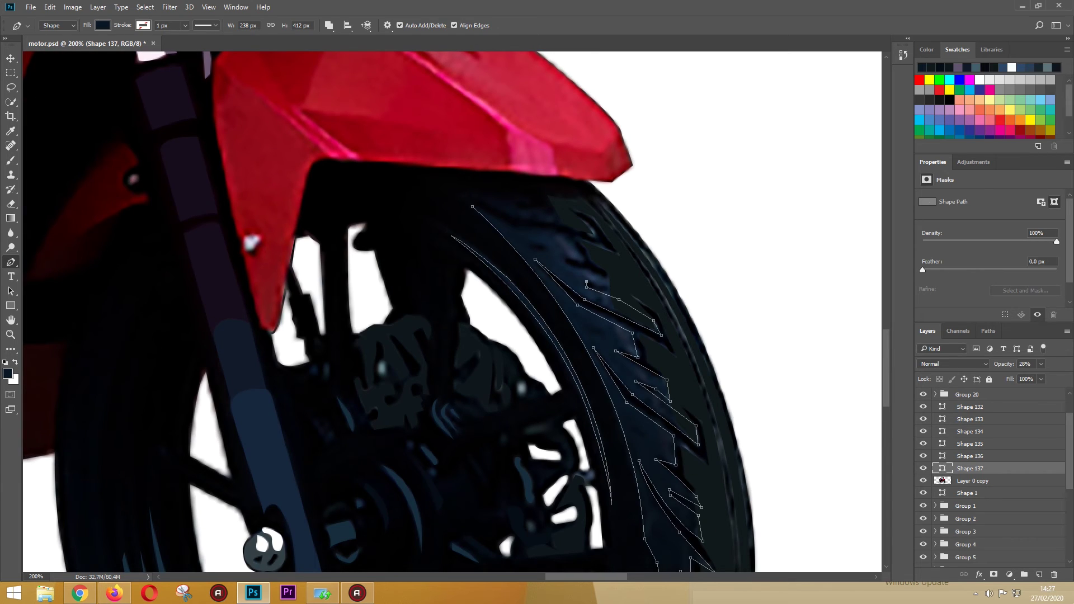
mouse_move(531, 241)
mouse_down()
mouse_move(417, 39)
mouse_move(621, 51)
mouse_up()
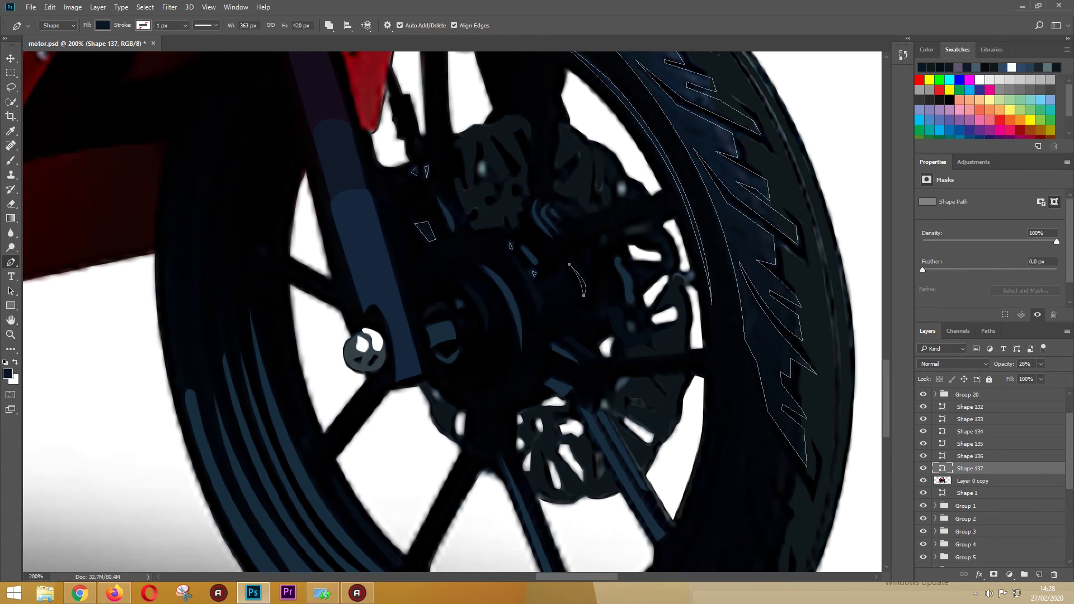
key(ctrl+g)
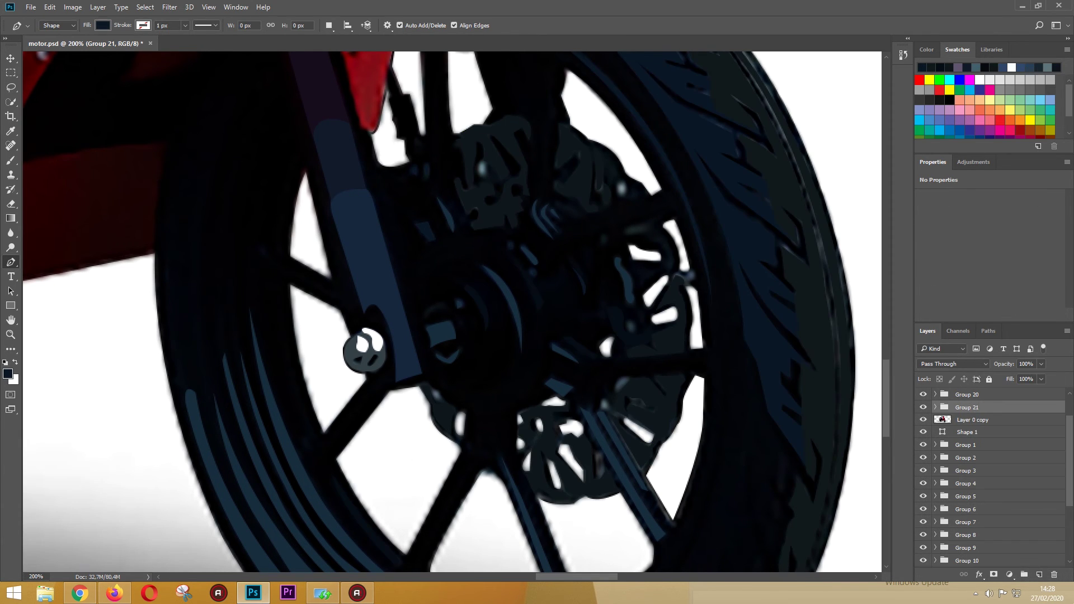
- Zoom out to 25% and toggle Layer 0 copy to compare the tracing with the photo
key(ctrl+minus)
key(ctrl+minus)
key(ctrl+minus)
key(ctrl+minus)
key(ctrl+minus)
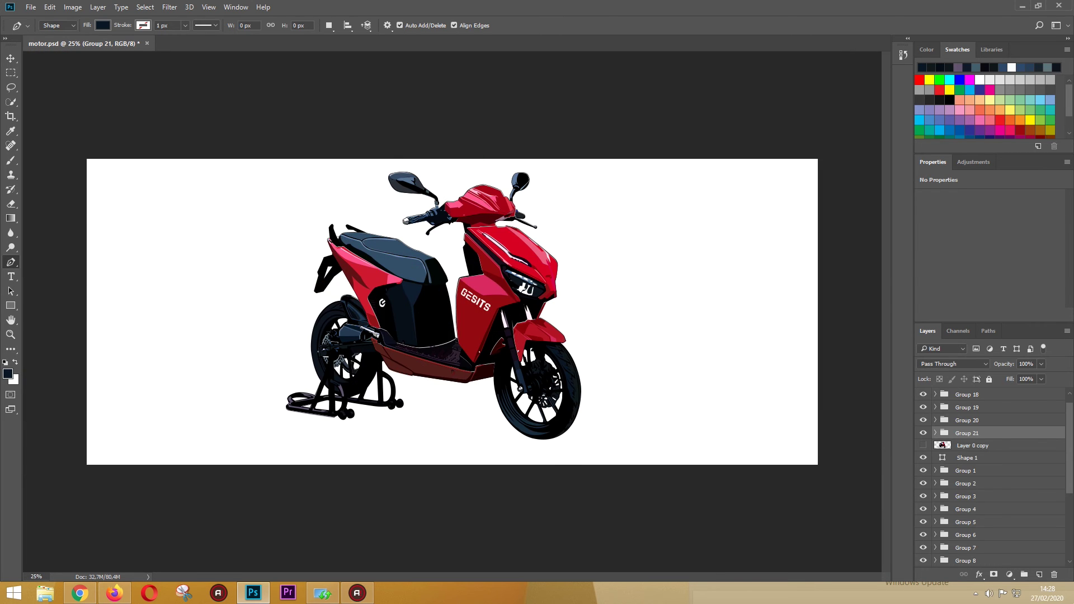
click(924, 446)
click(923, 446)
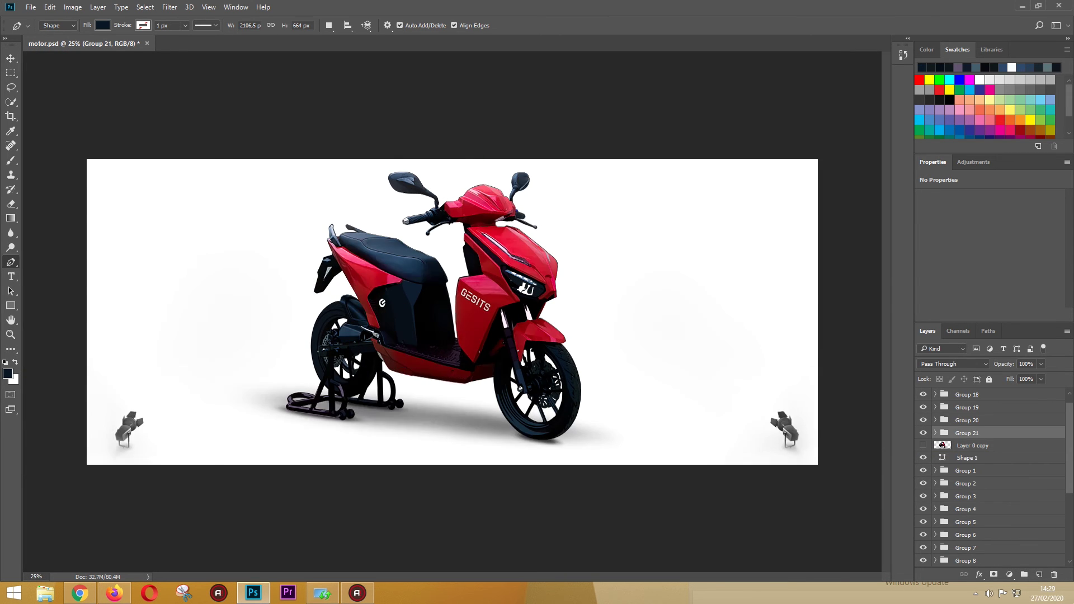
scroll(372, 372, up, 4)
scroll(372, 372, up, 1)
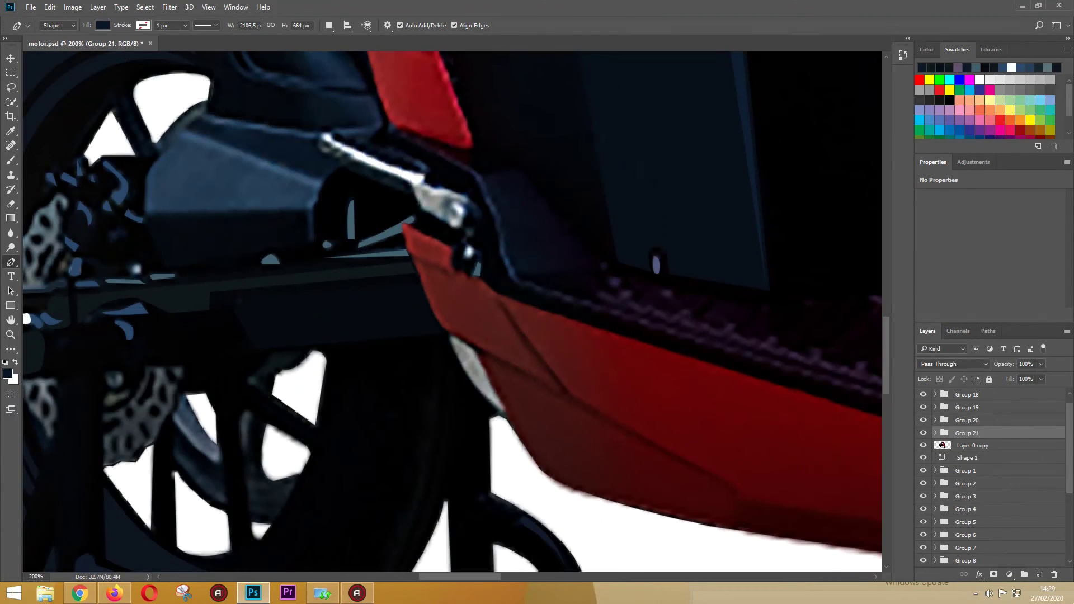
- Draw Shape 138, a small grey sliver where the footboard meets the front wheel
click(450, 335)
click(475, 350)
click(507, 410)
click(476, 387)
click(450, 336)
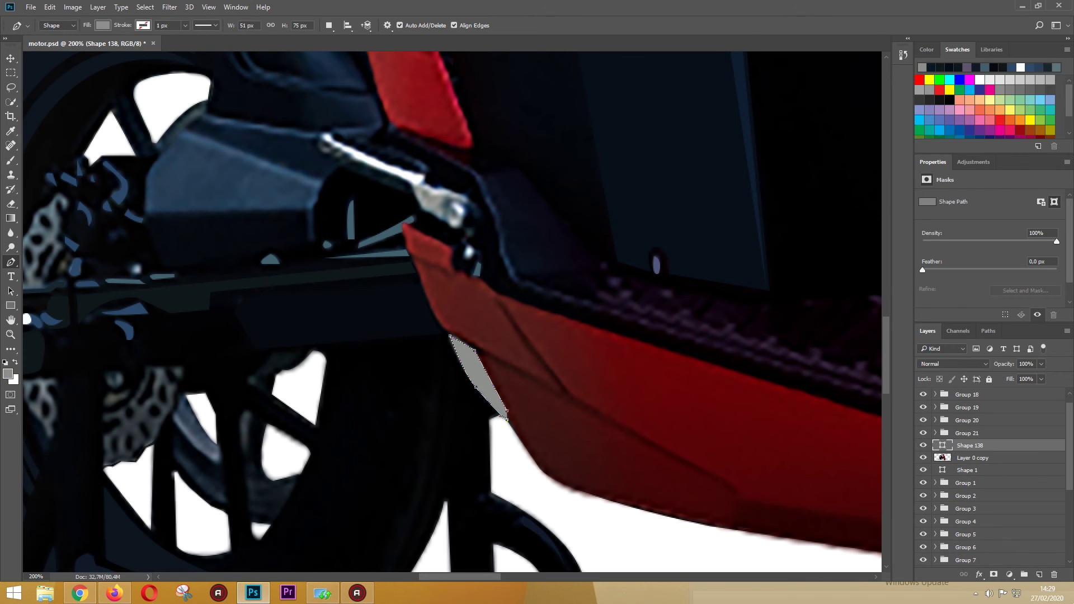
- Hide the photo and inspect the fill colours of dark shapes, including Shape 88
click(923, 457)
click(966, 483)
scroll(452, 312, down, 5)
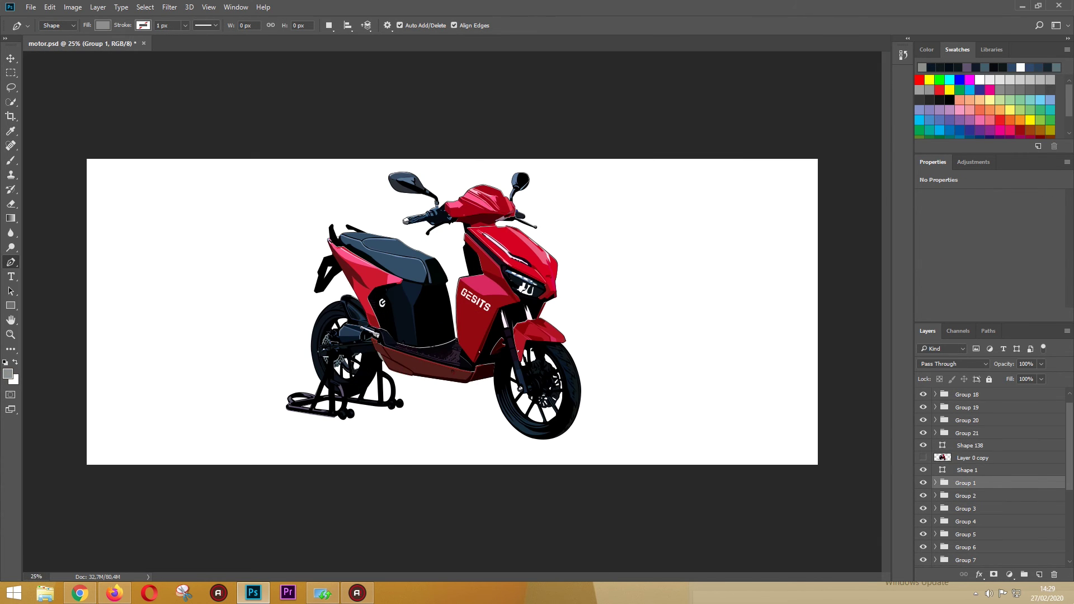
double_click(951, 562)
click(391, 258)
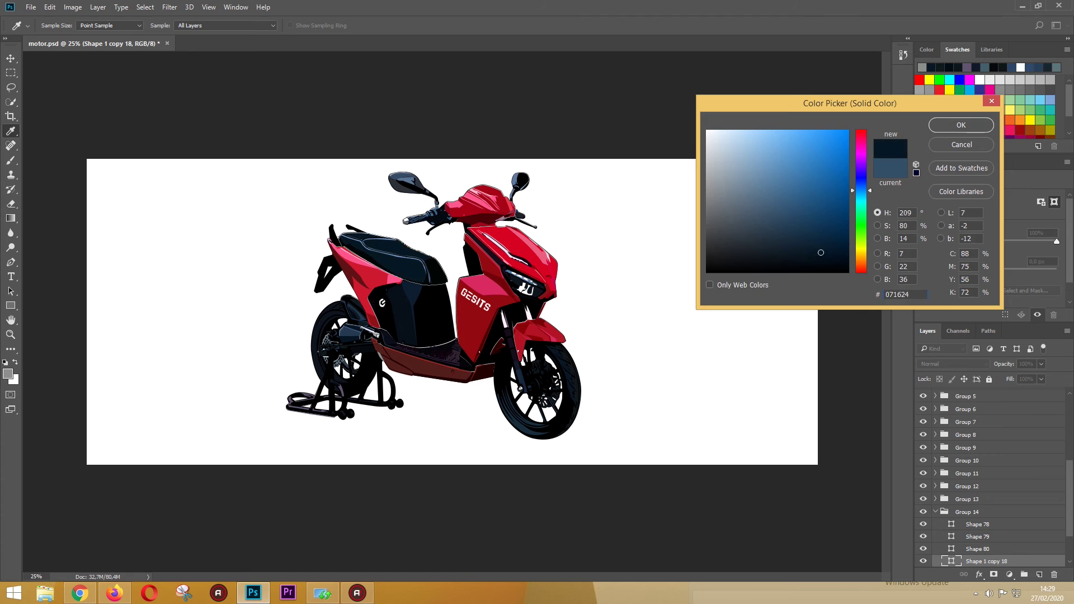
key(Return)
ctrl+click(391, 257)
double_click(951, 394)
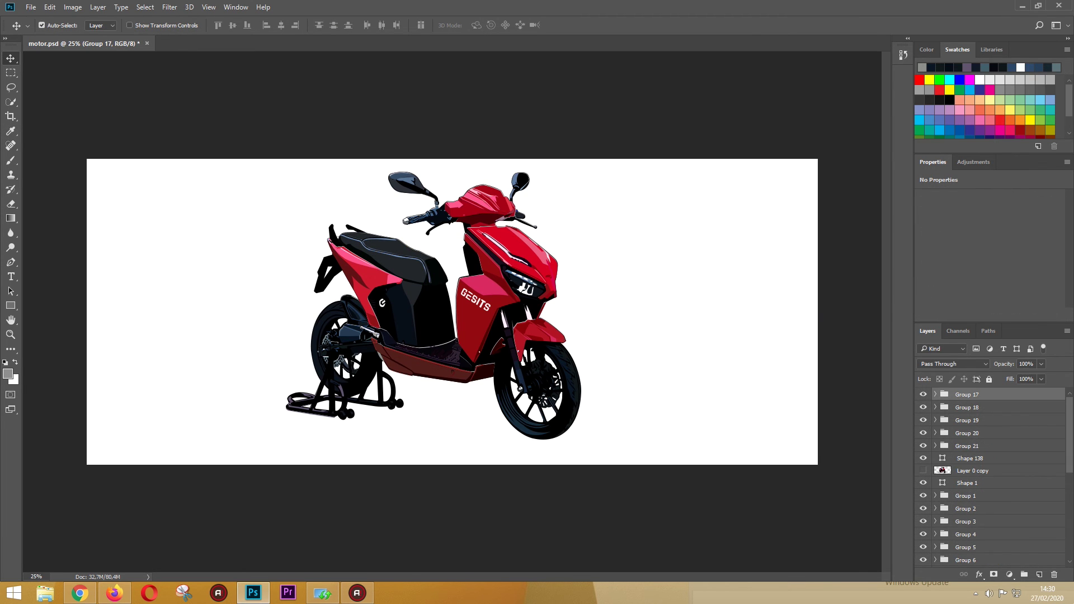